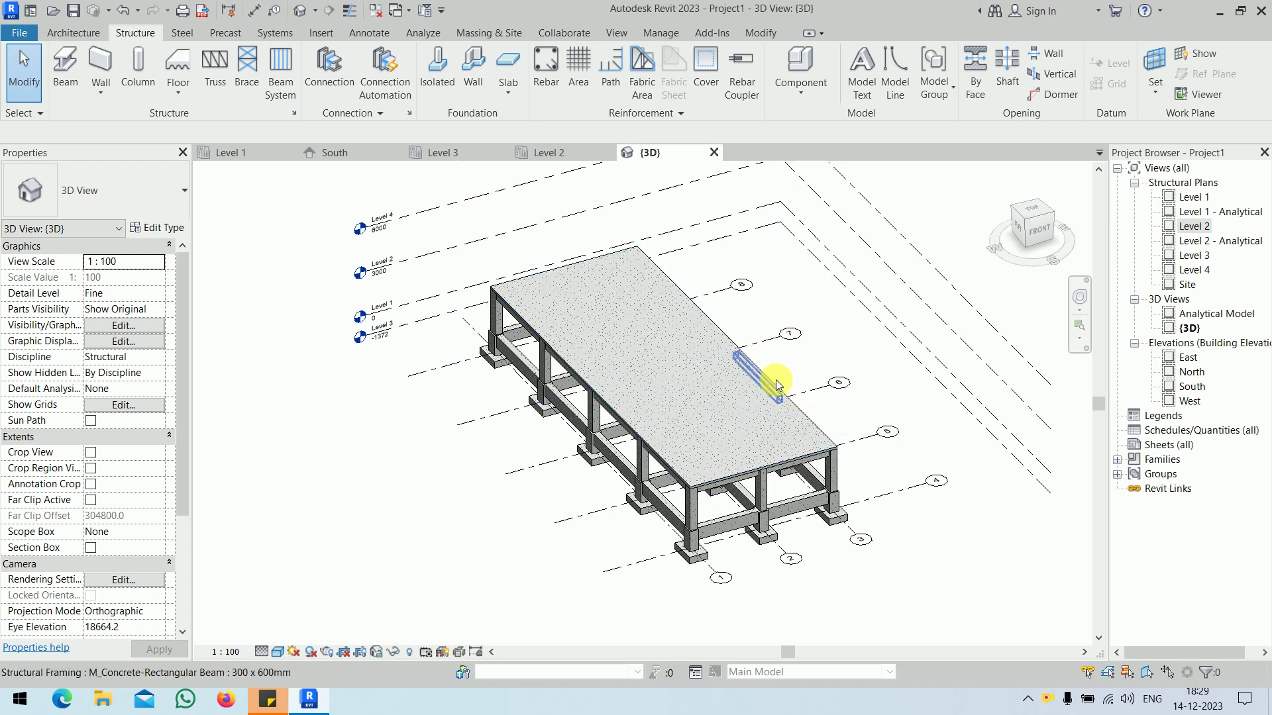
# Step: Start an Area reinforcement on the 150 mm foundation slab, accepting the hook notice, and open the Level 2 structural plan for sketching
pyautogui.click(762, 525)
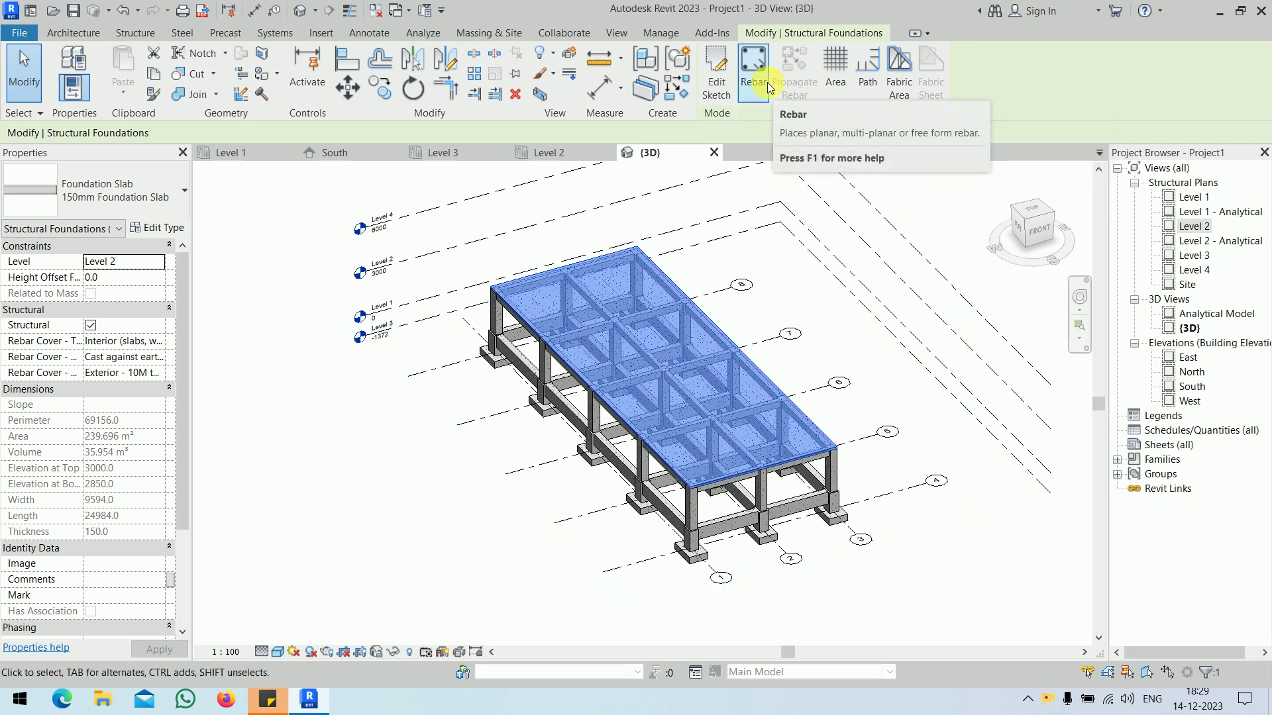
pyautogui.click(836, 84)
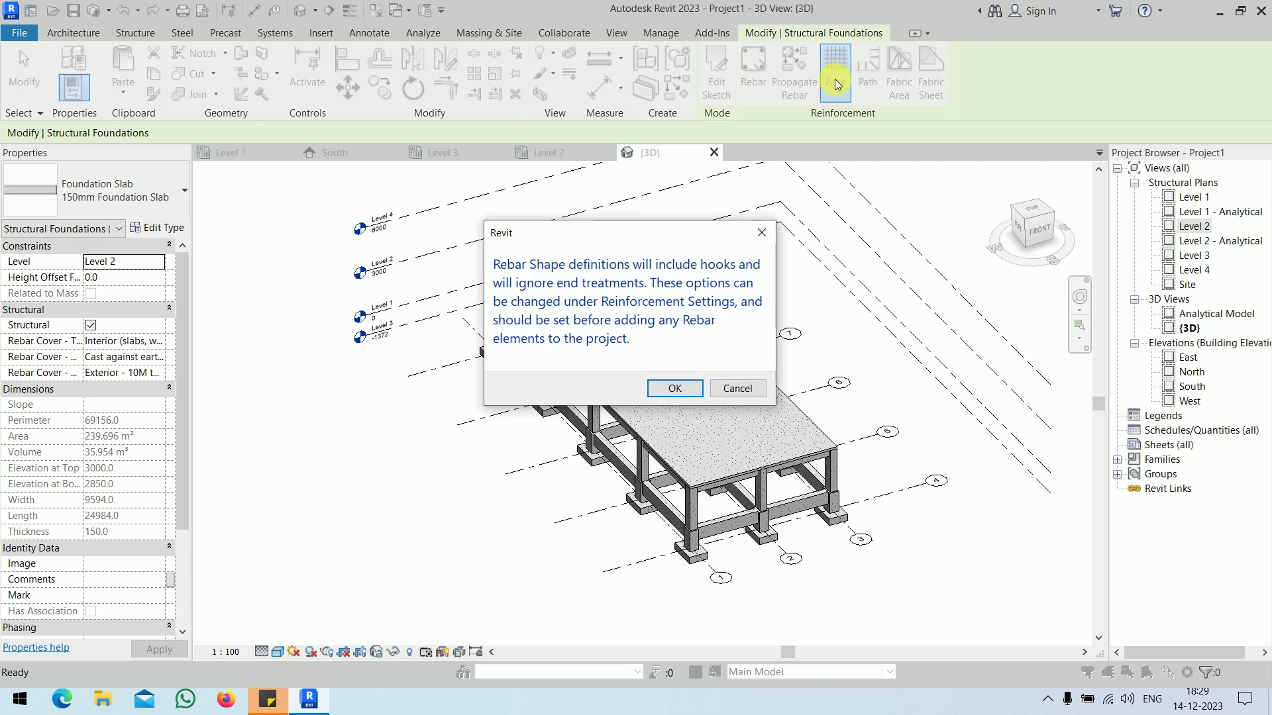
pyautogui.click(690, 388)
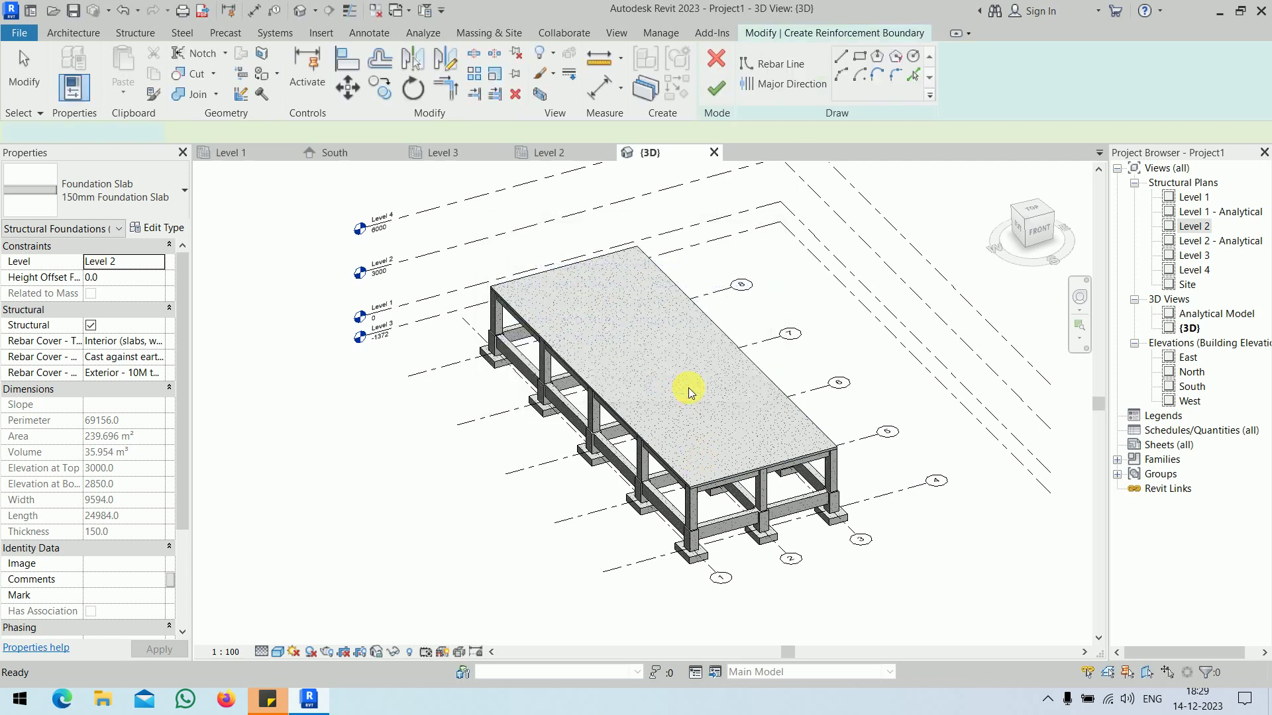
pyautogui.doubleClick(1179, 227)
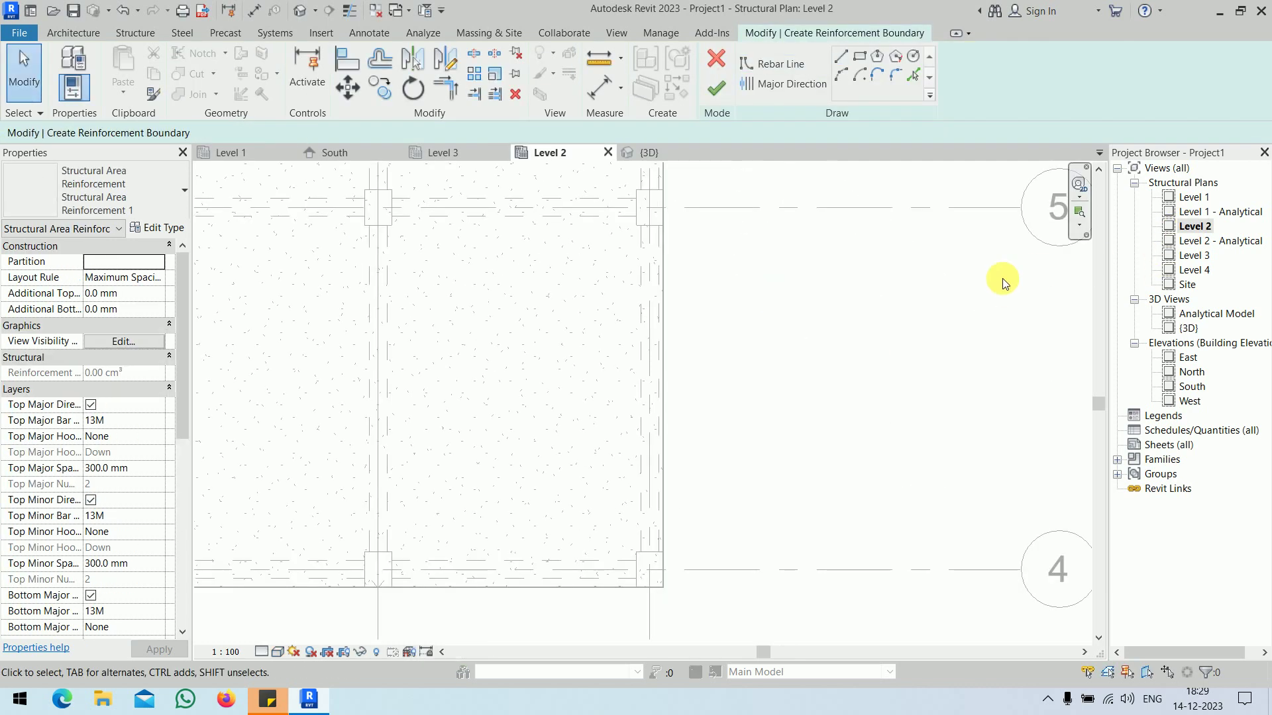
pyautogui.moveTo(823, 302); pyautogui.dragTo(766, 509, button='middle')
pyautogui.scroll(-1, 764, 422)
pyautogui.moveTo(758, 419); pyautogui.dragTo(733, 453, button='middle')
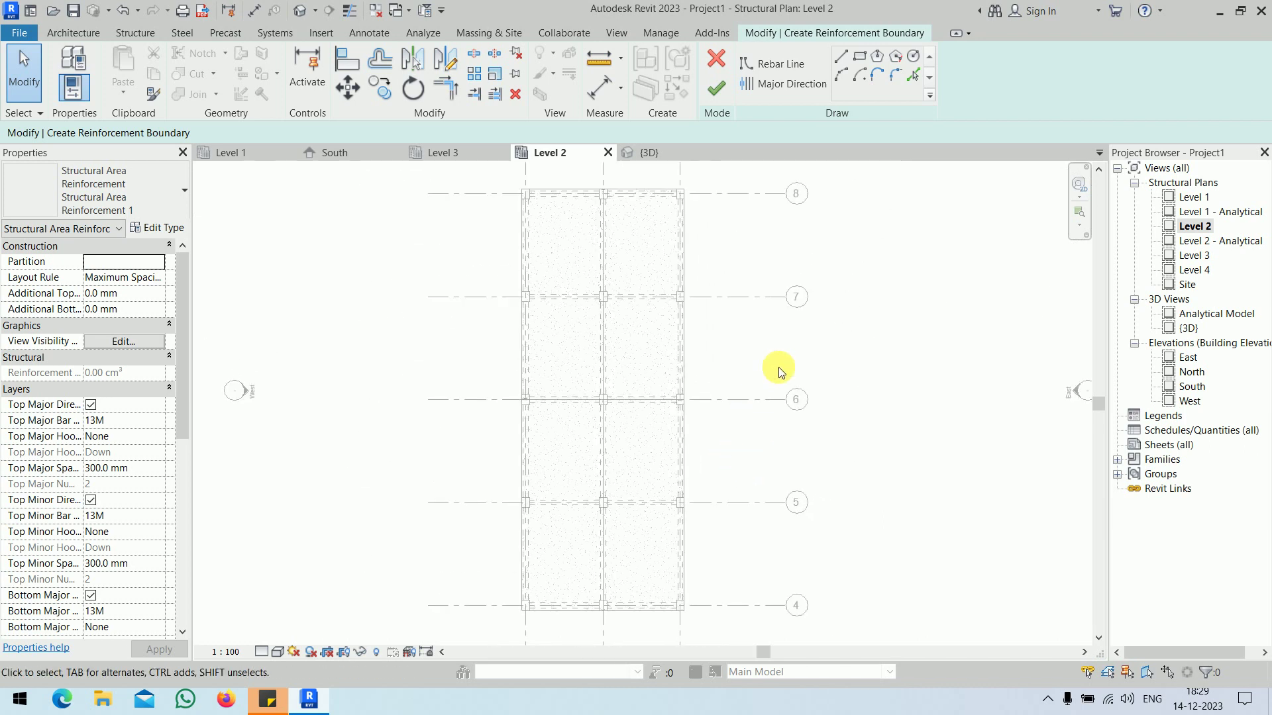
# Step: Sketch a rectangular reinforcement boundary between opposite outer corners of the slab
pyautogui.click(863, 58)
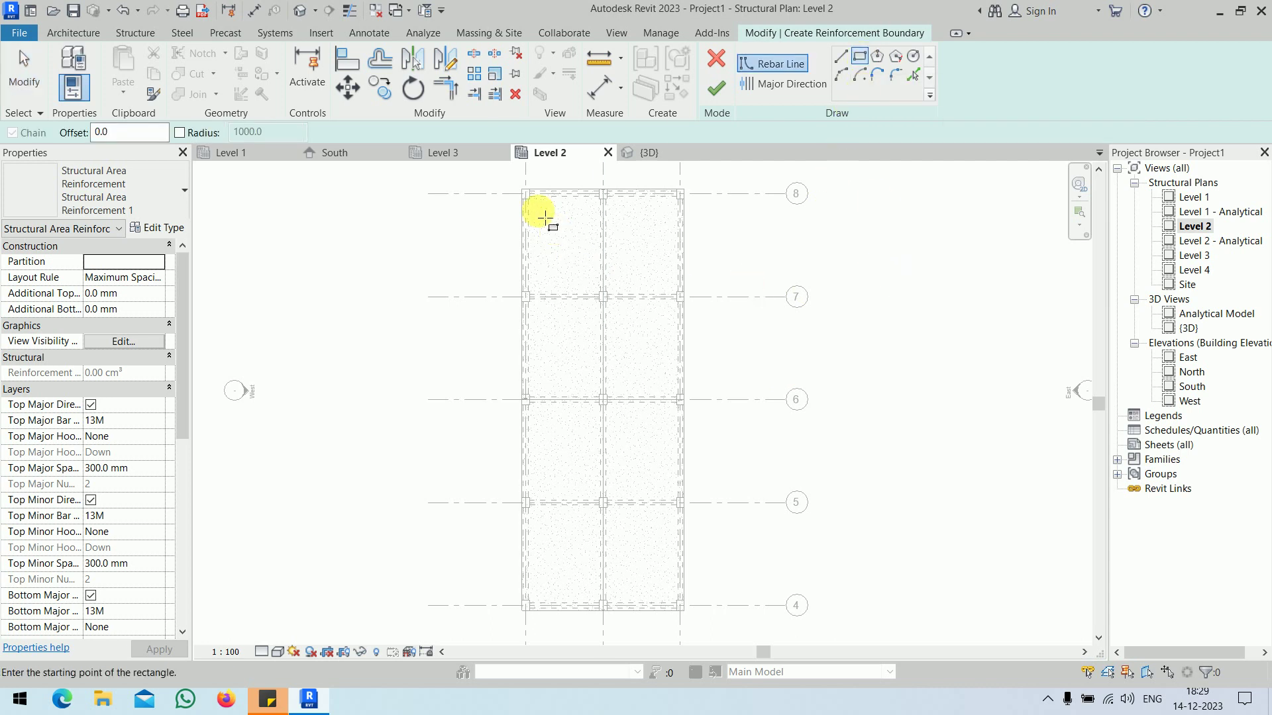
pyautogui.scroll(4, 522, 191)
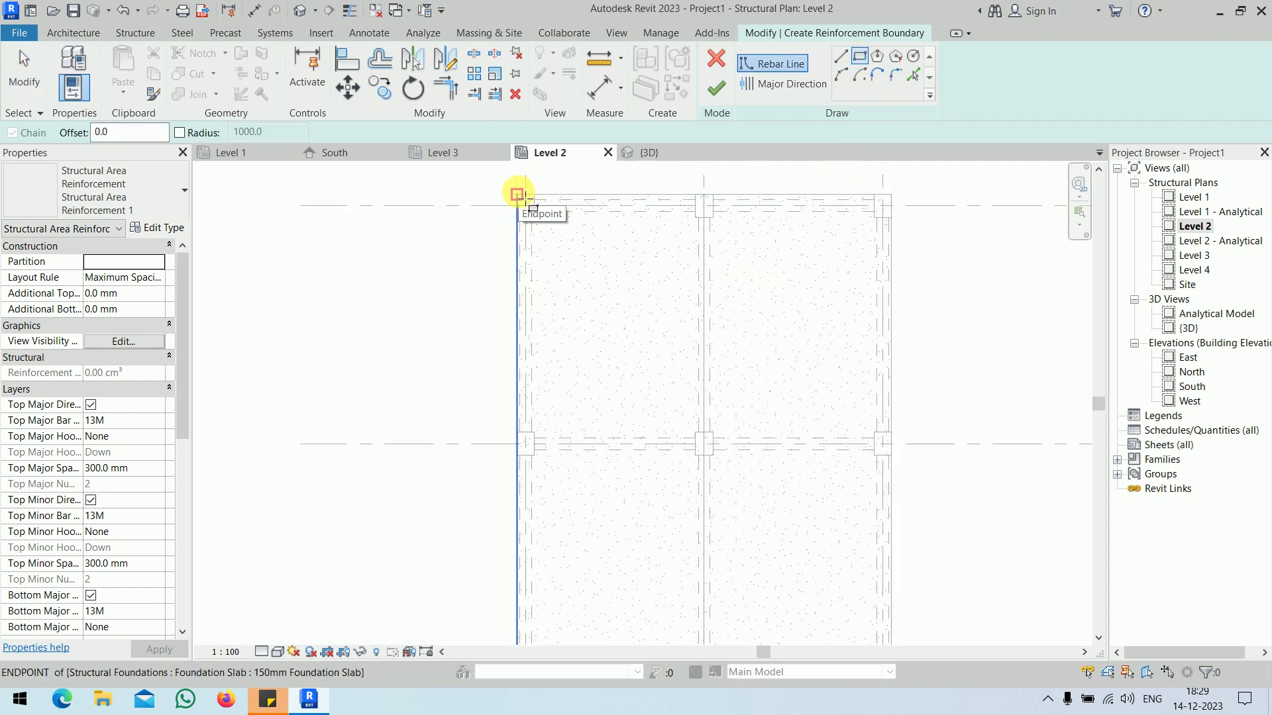
pyautogui.click(517, 194)
pyautogui.press('Escape')
pyautogui.scroll(3, 530, 212)
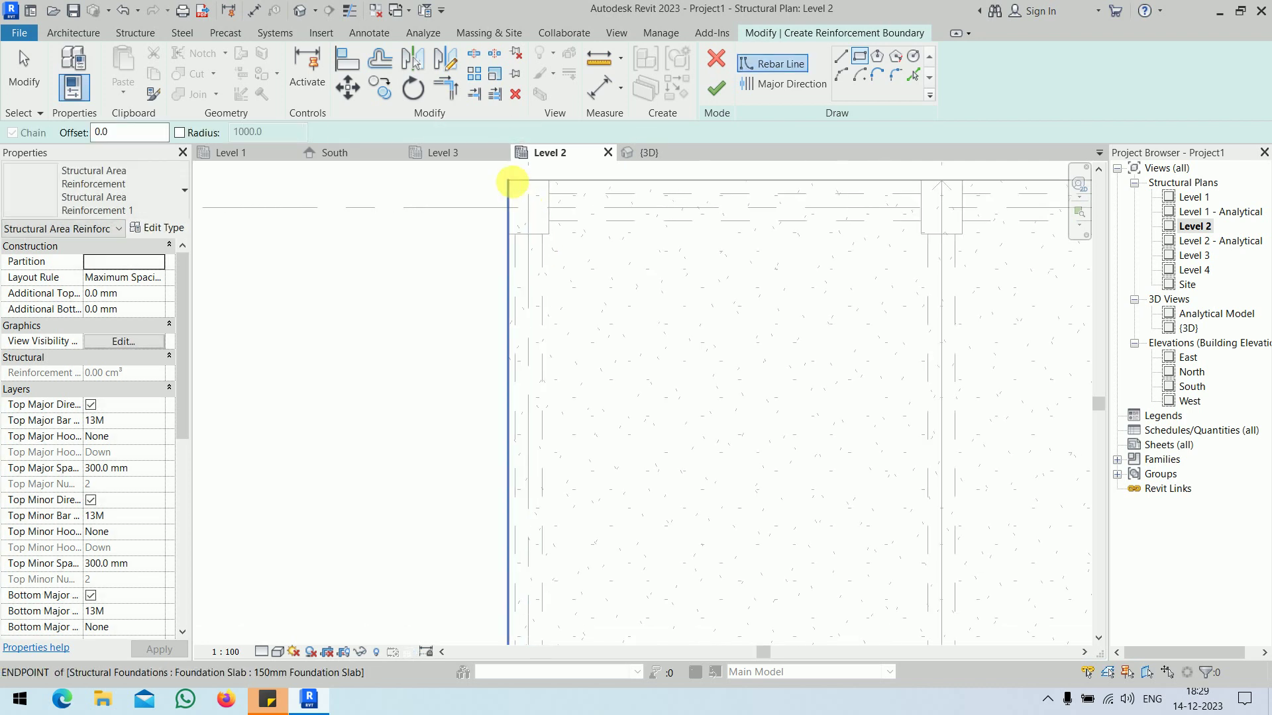
pyautogui.click(509, 180)
pyautogui.scroll(-4, 655, 415)
pyautogui.scroll(-3, 705, 505)
pyautogui.moveTo(710, 514); pyautogui.dragTo(657, 355, button='middle')
pyautogui.scroll(-2, 675, 526)
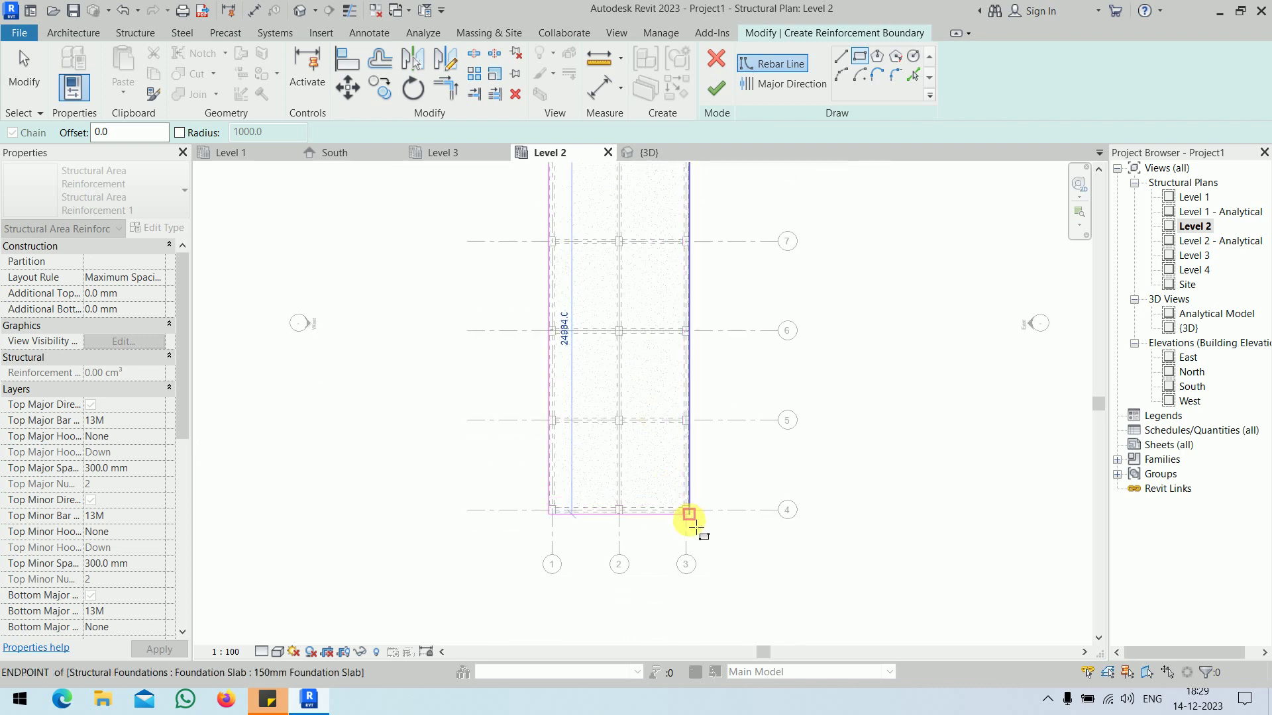
pyautogui.click(699, 579)
pyautogui.scroll(-1, 838, 460)
pyautogui.moveTo(857, 462); pyautogui.dragTo(850, 523, button='middle')
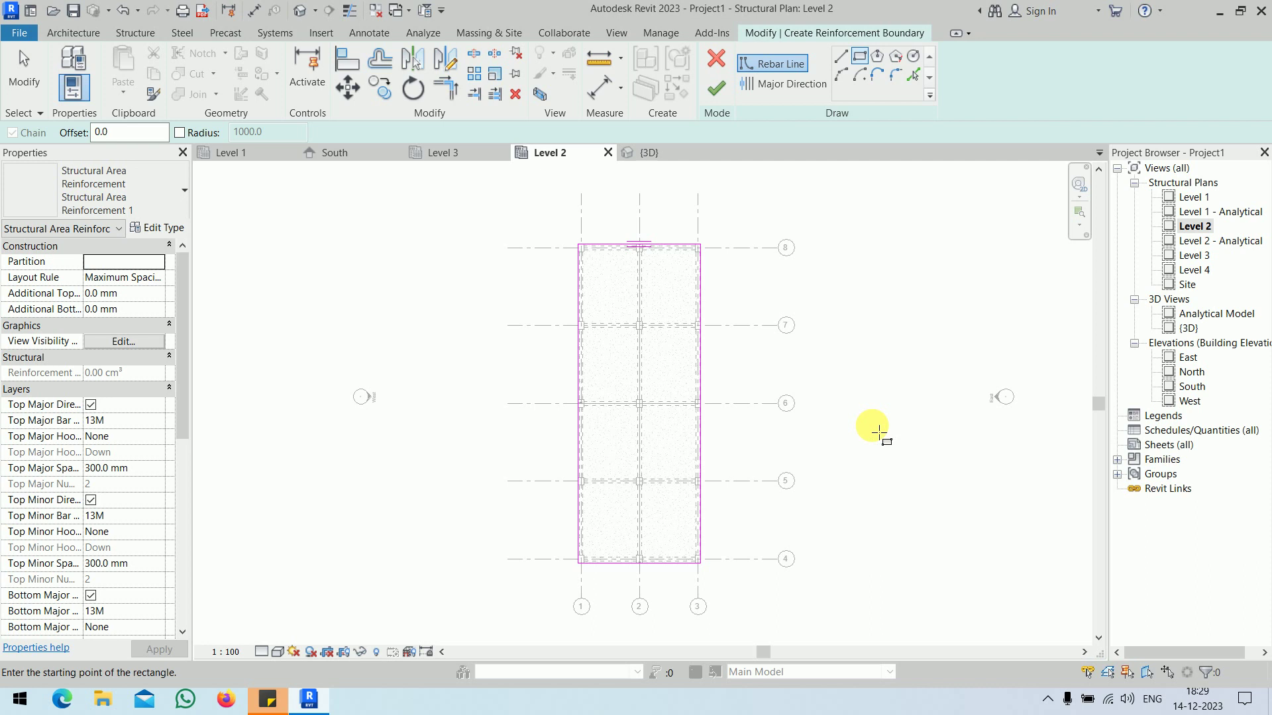
# Step: Set the major direction along the boundary edge beside grid 3 and finish the area reinforcement
pyautogui.click(761, 81)
pyautogui.click(701, 381)
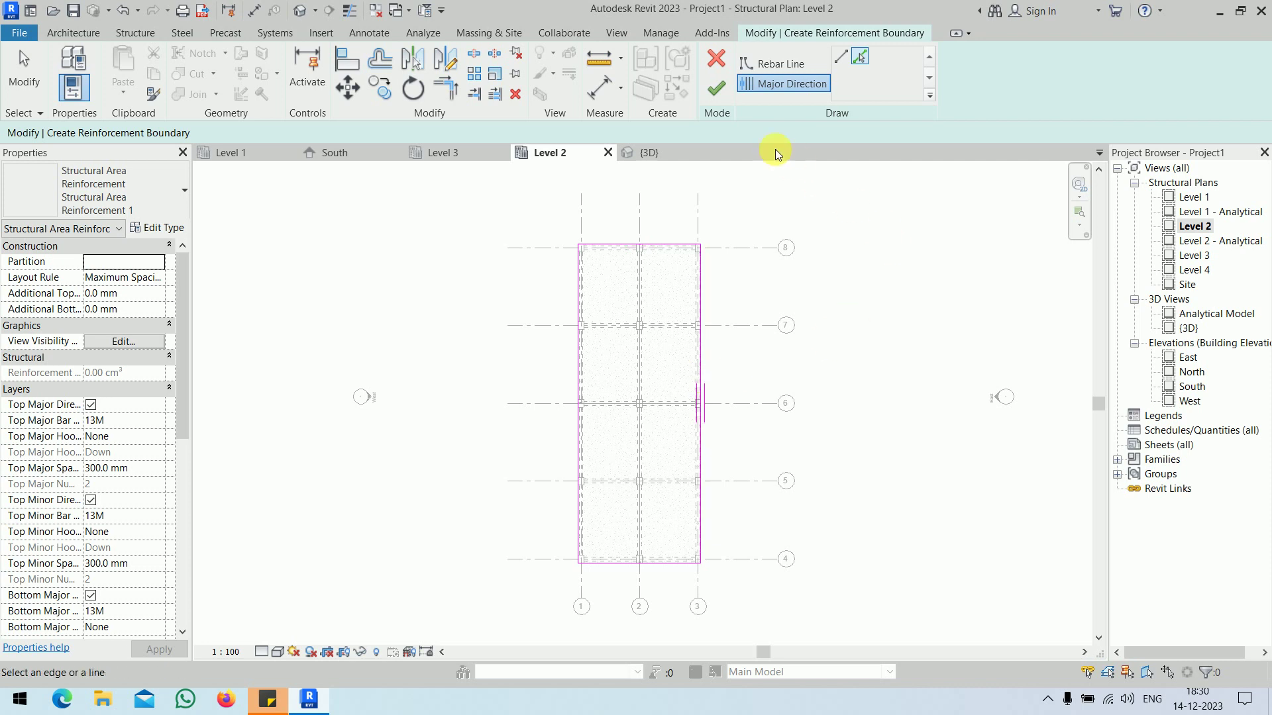
pyautogui.click(716, 99)
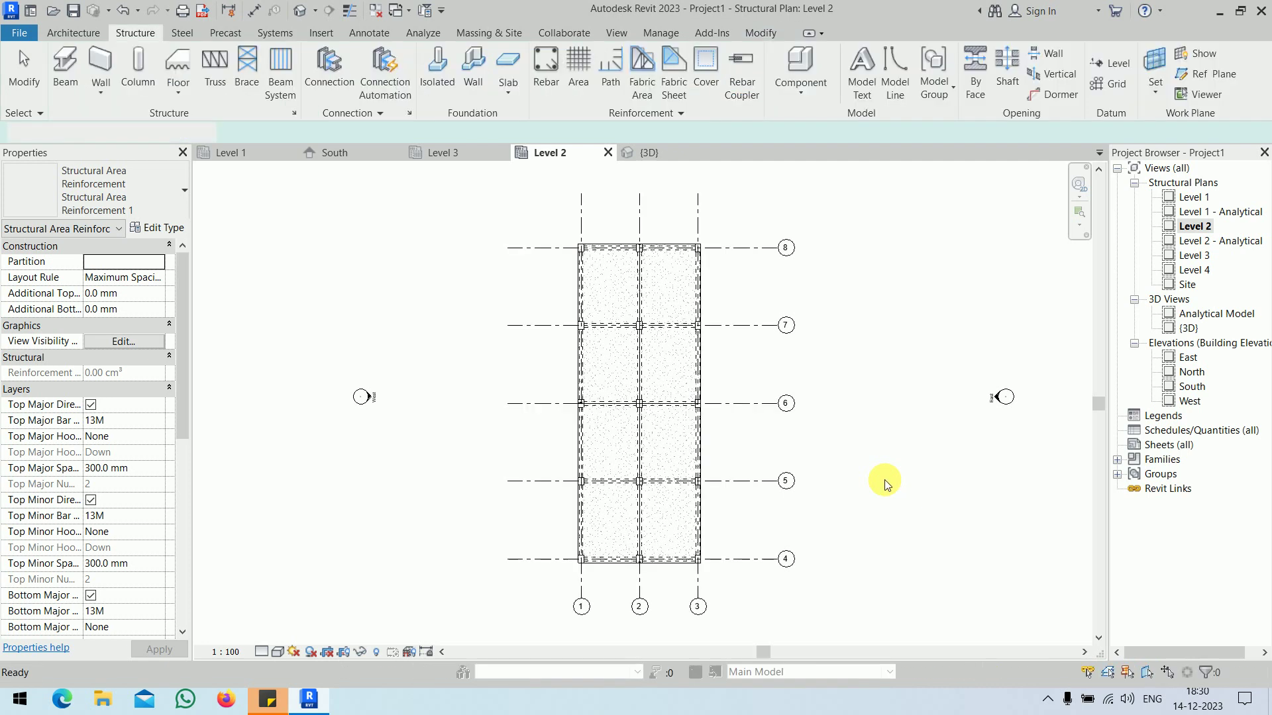
pyautogui.click(856, 440)
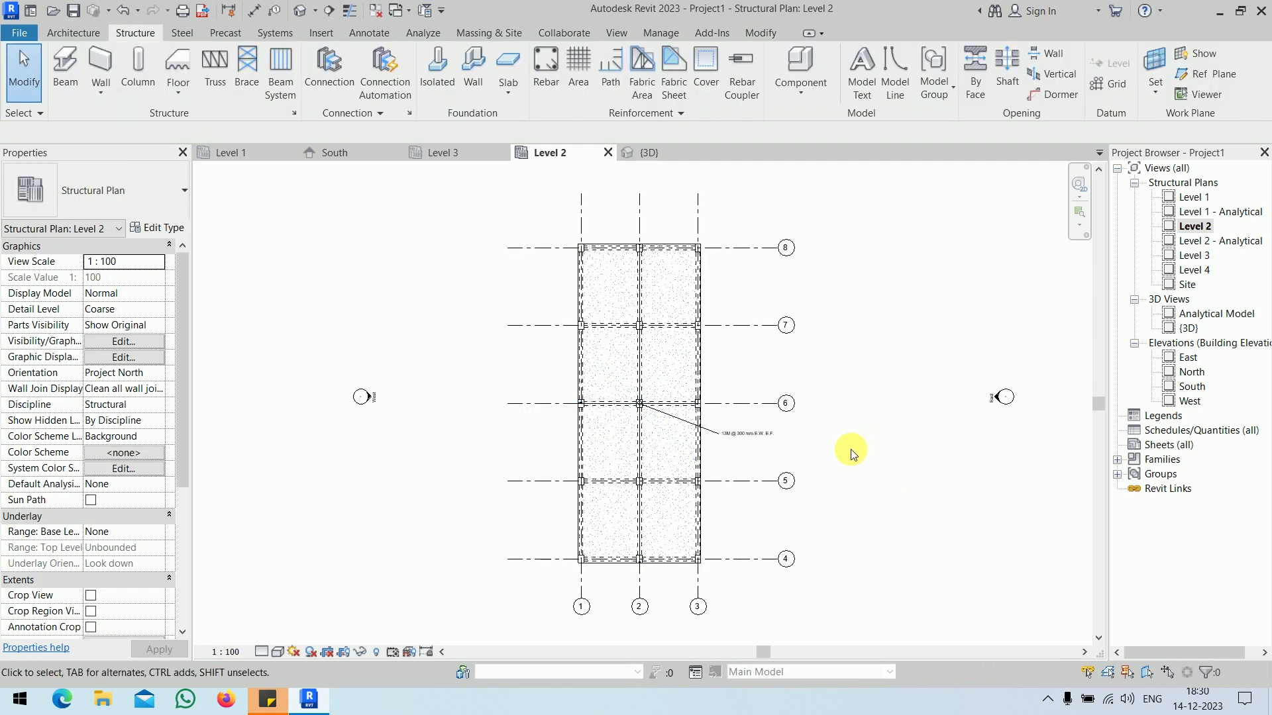
# Step: In the 3D view, set the slab's area reinforcement to show unobscured in the {3D} view and the Level 2 structural plan
pyautogui.click(682, 153)
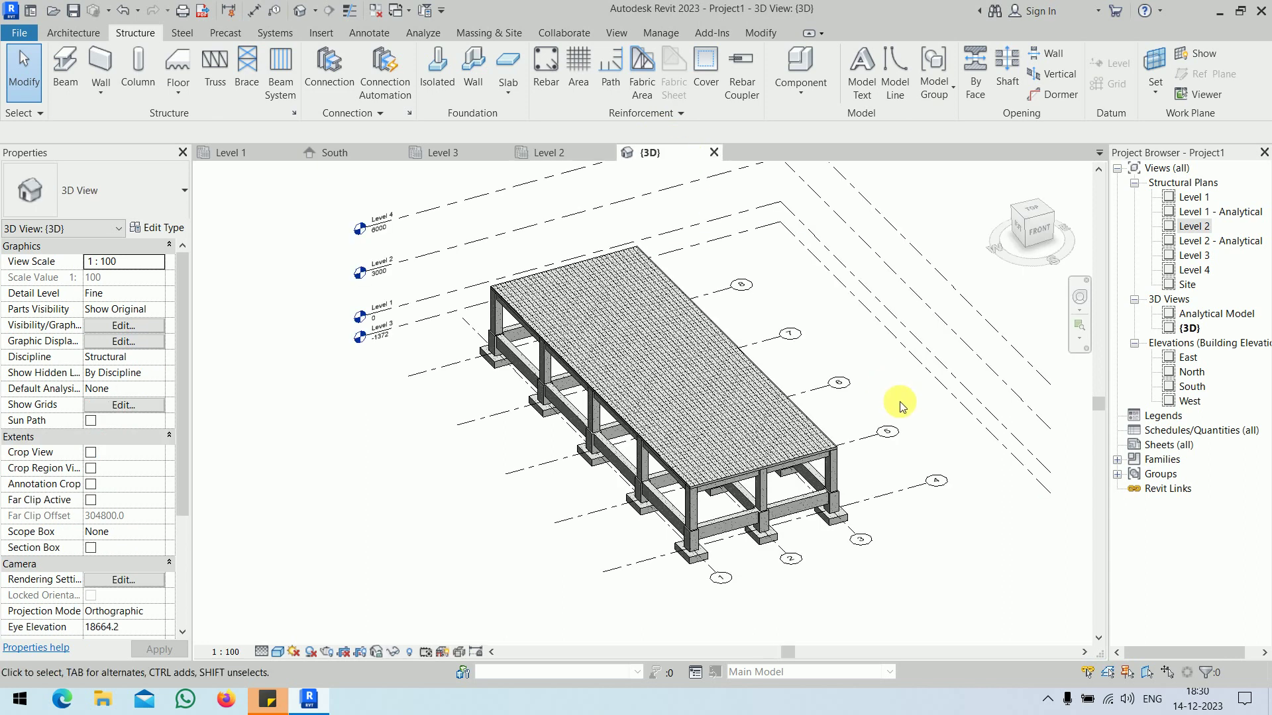
pyautogui.scroll(5, 733, 438)
pyautogui.scroll(-5, 903, 338)
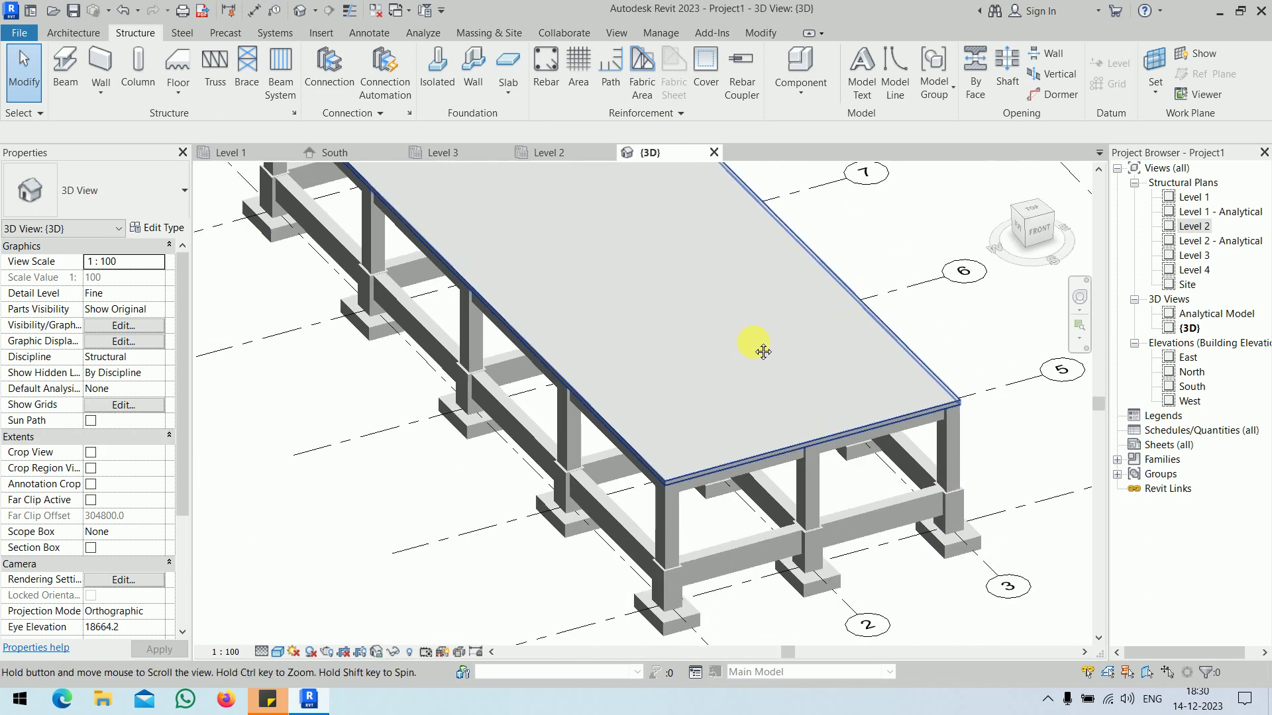
pyautogui.scroll(-5, 727, 439)
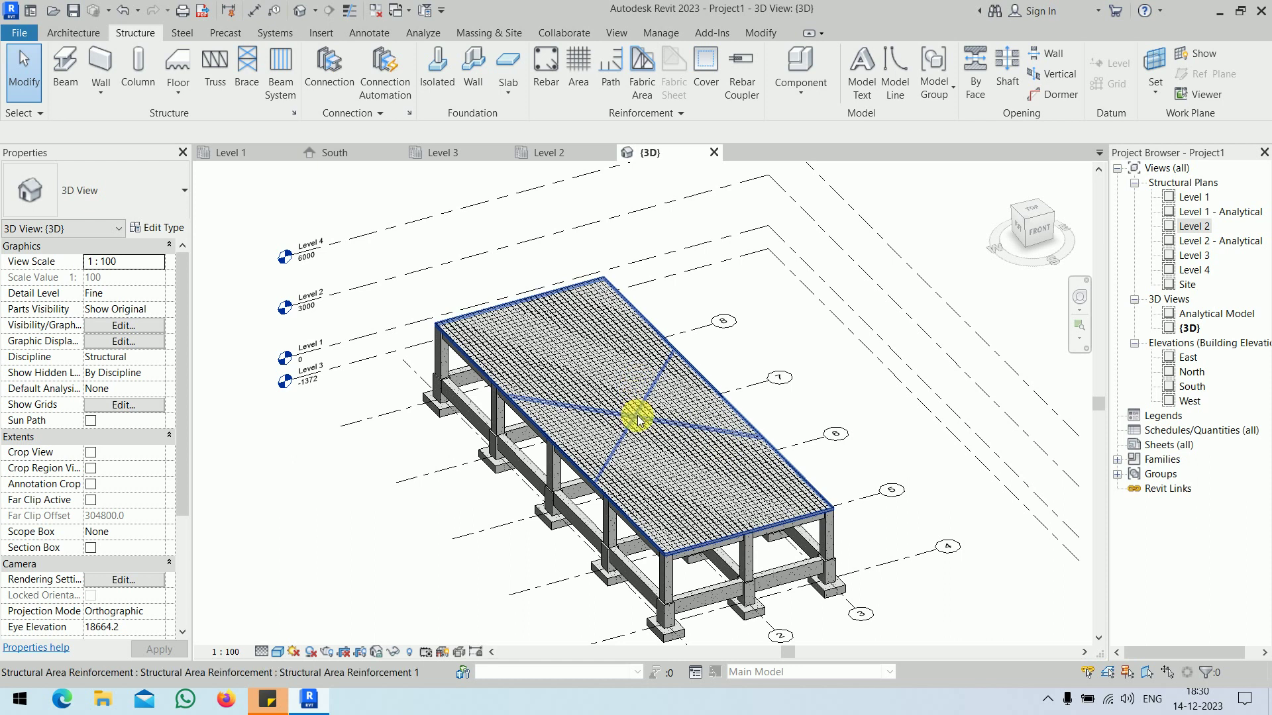
pyautogui.click(638, 419)
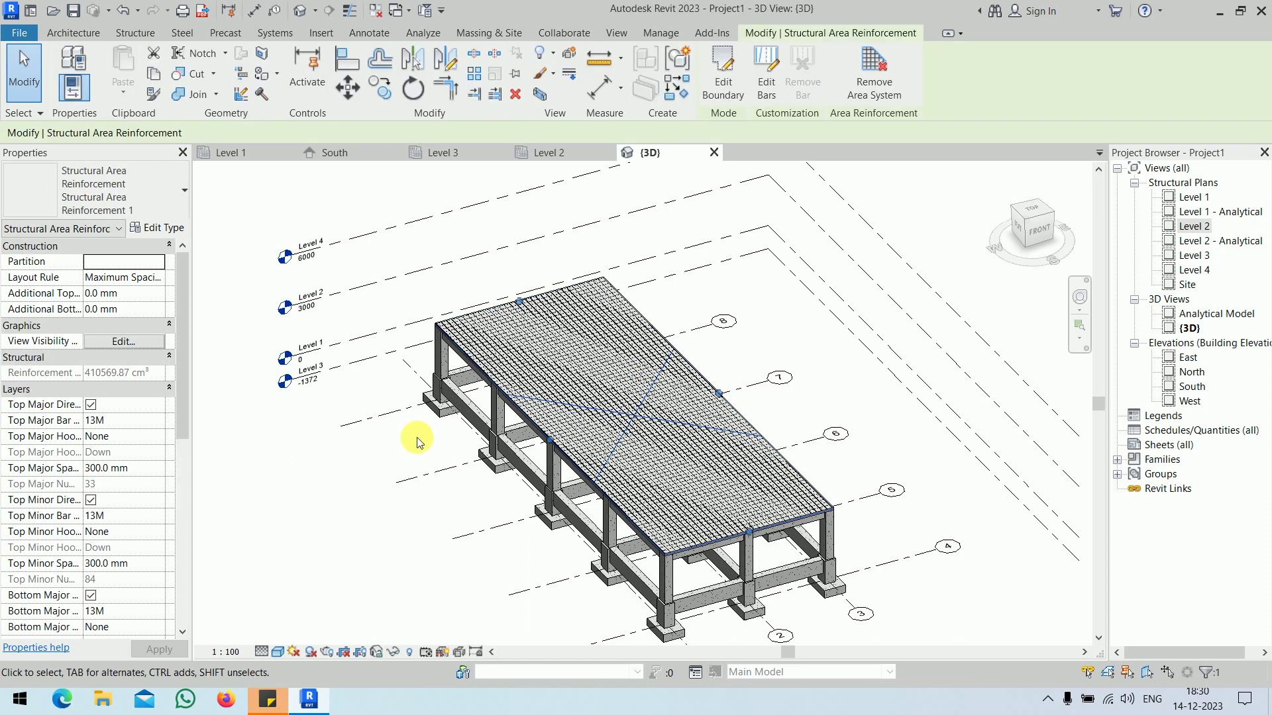
pyautogui.click(127, 343)
pyautogui.click(757, 279)
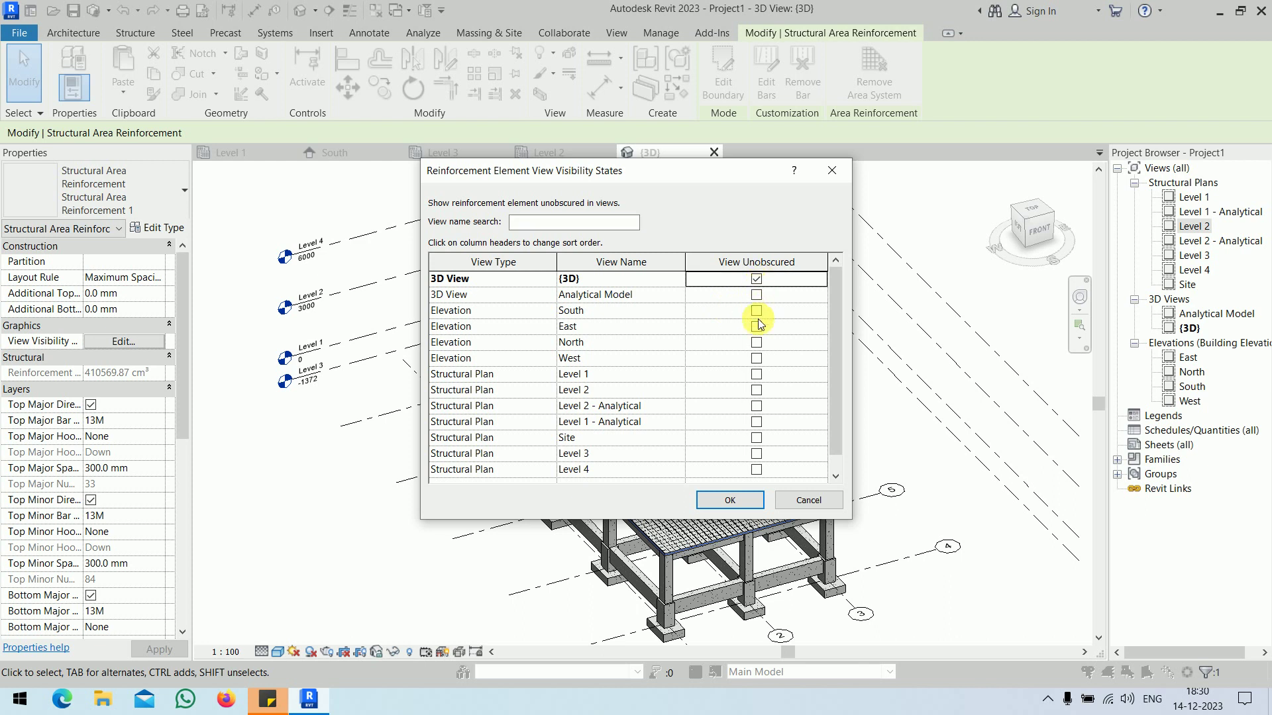
pyautogui.click(760, 377)
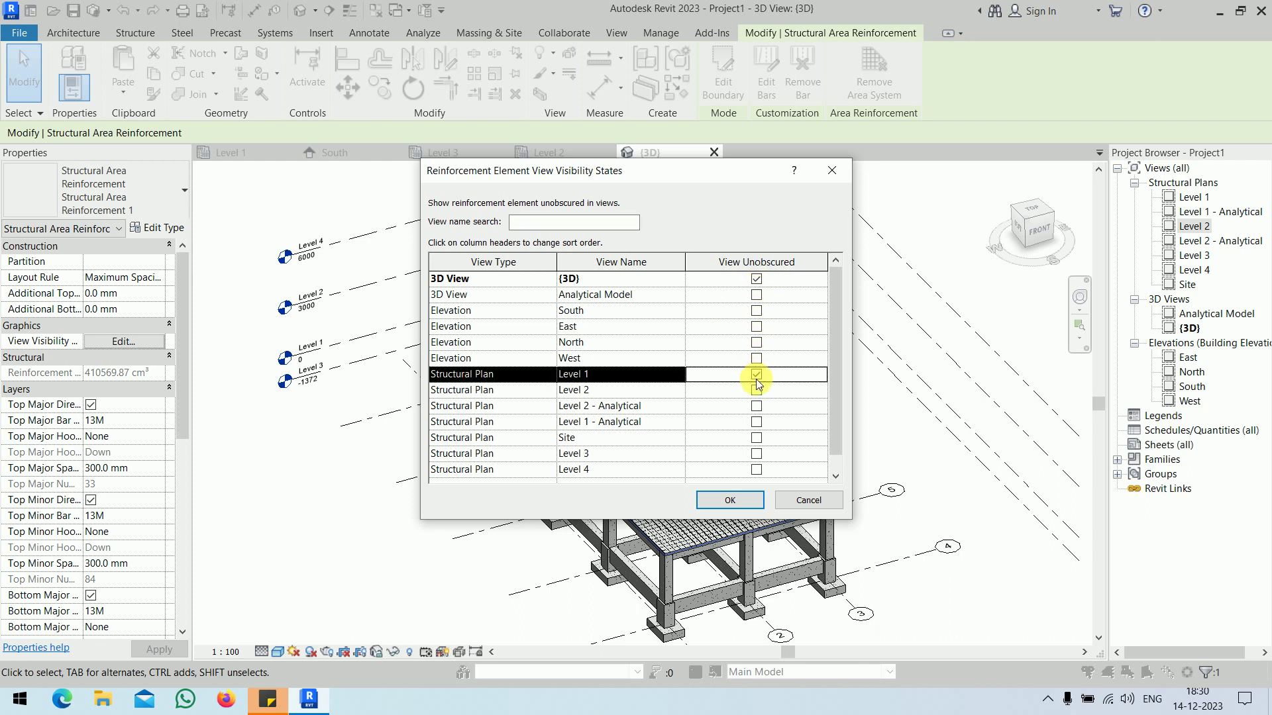
pyautogui.click(757, 377)
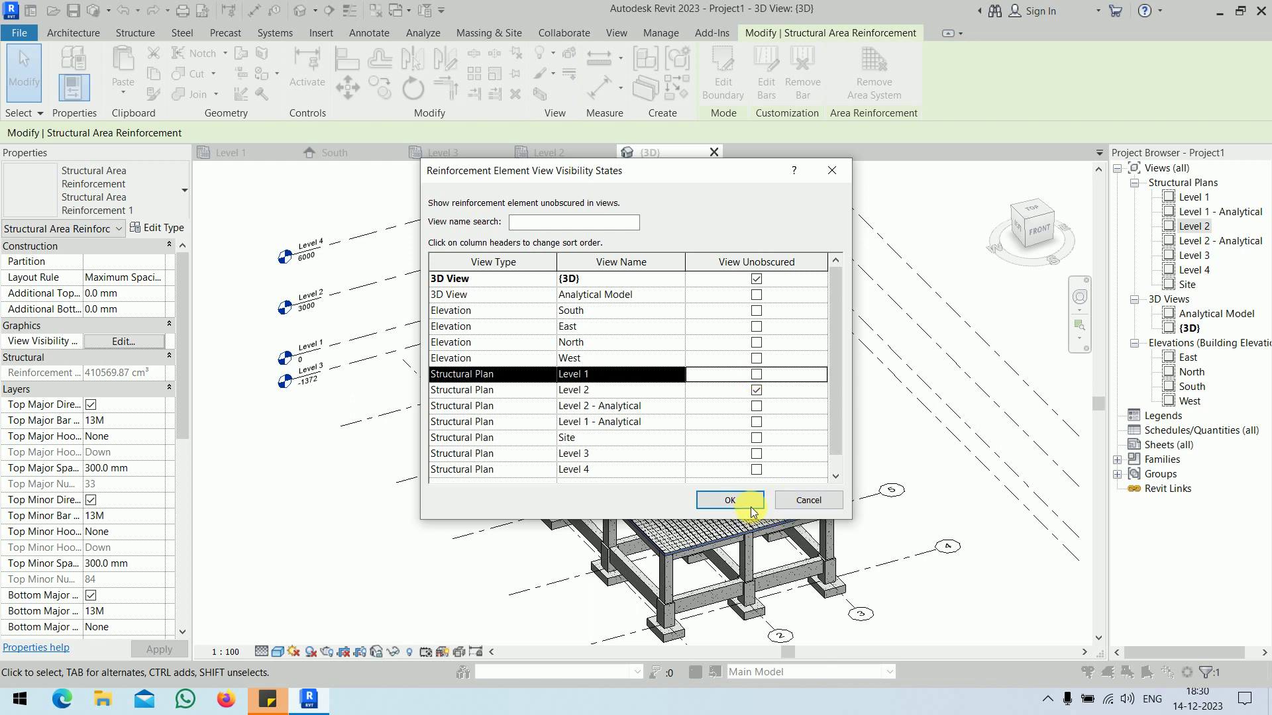
pyautogui.click(730, 500)
pyautogui.click(868, 421)
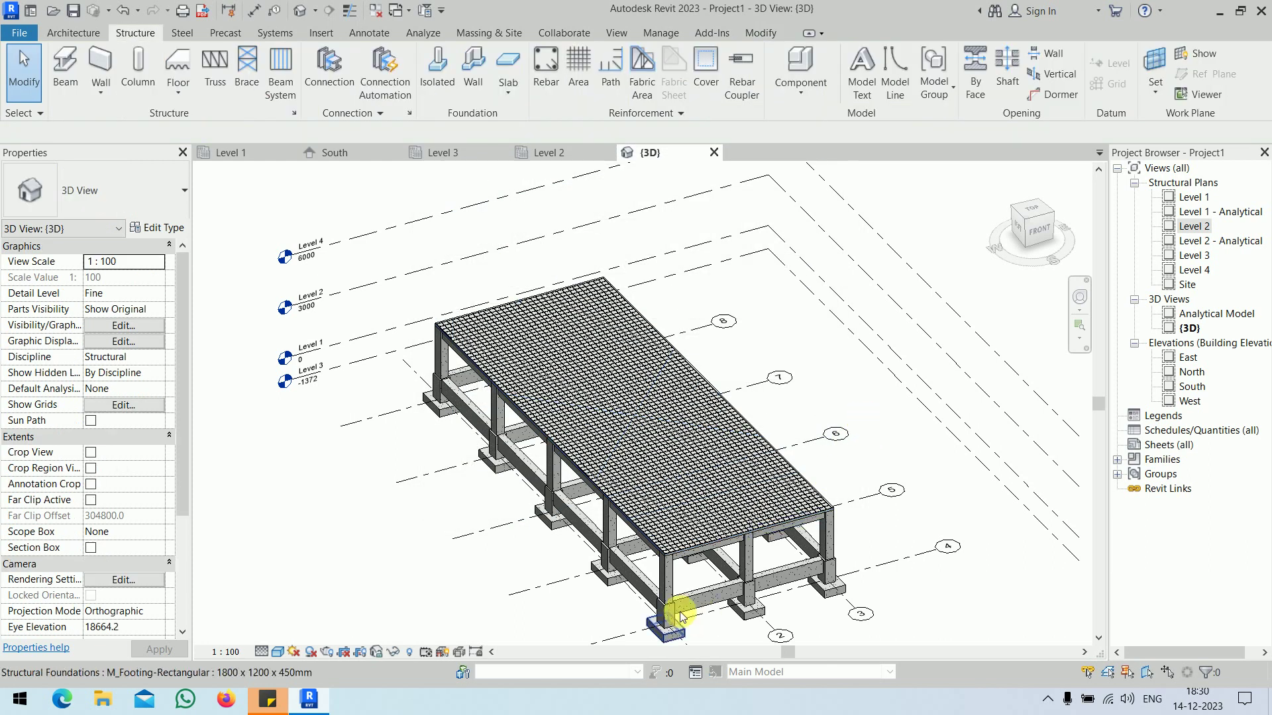
# Step: Examine the slab's rebar mesh up close and the properties of the bar set running across the slab
pyautogui.scroll(8, 709, 519)
pyautogui.scroll(-4, 704, 448)
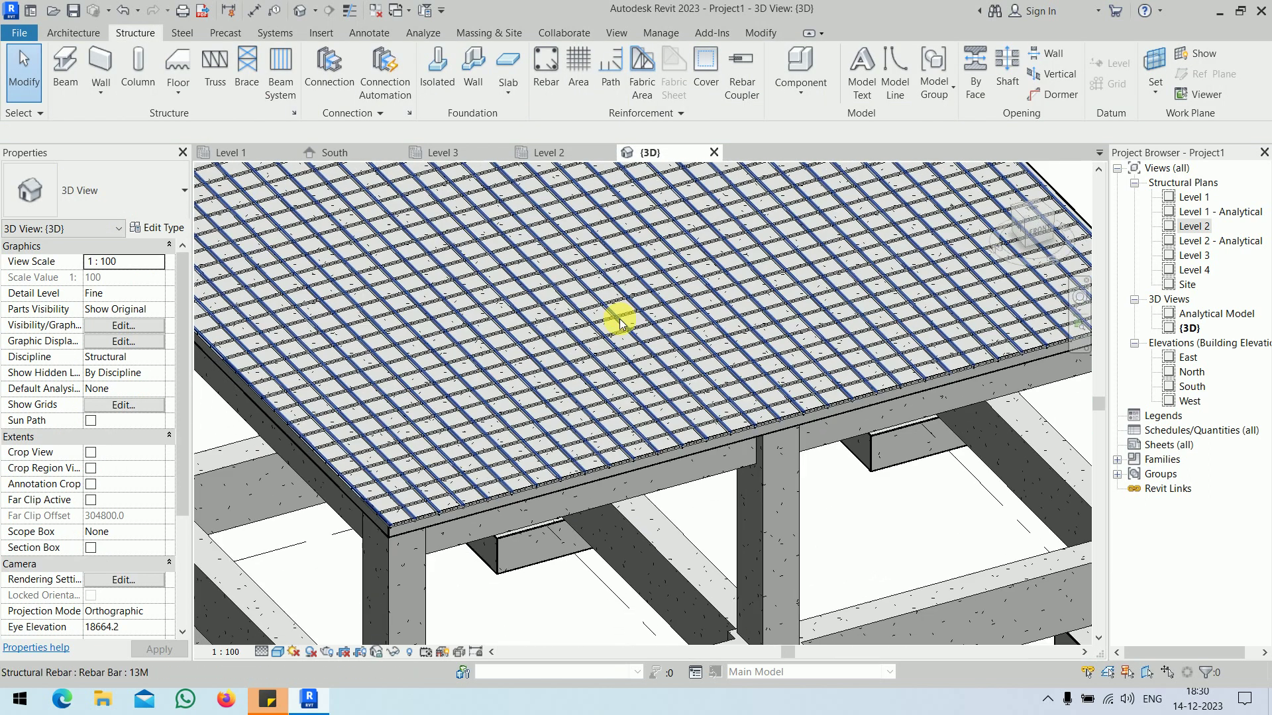
pyautogui.scroll(2, 520, 390)
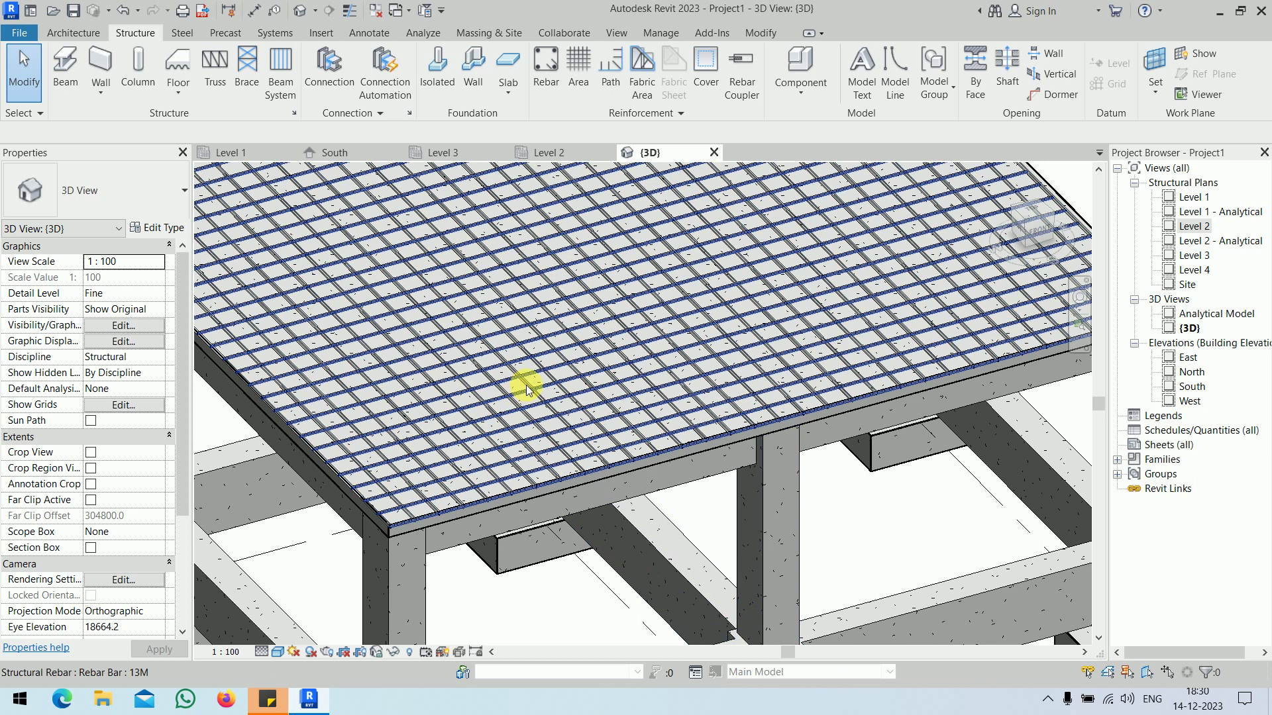
pyautogui.click(528, 390)
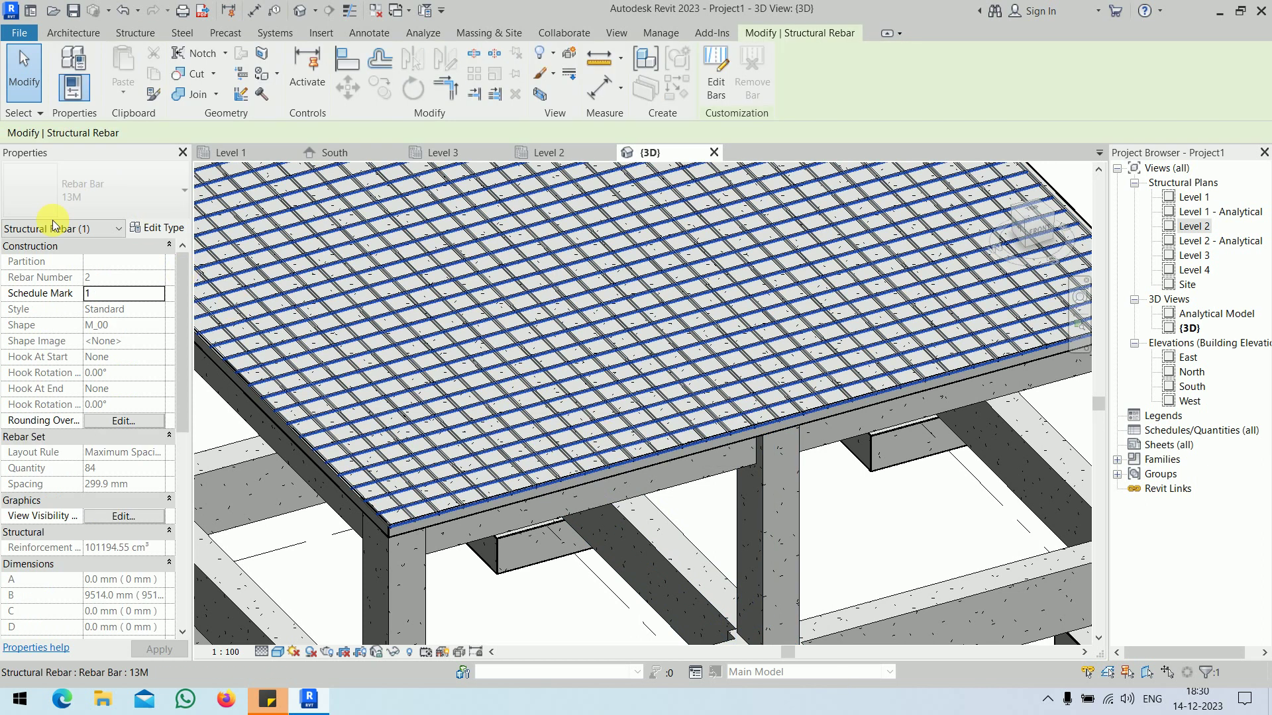
pyautogui.scroll(-1, 504, 344)
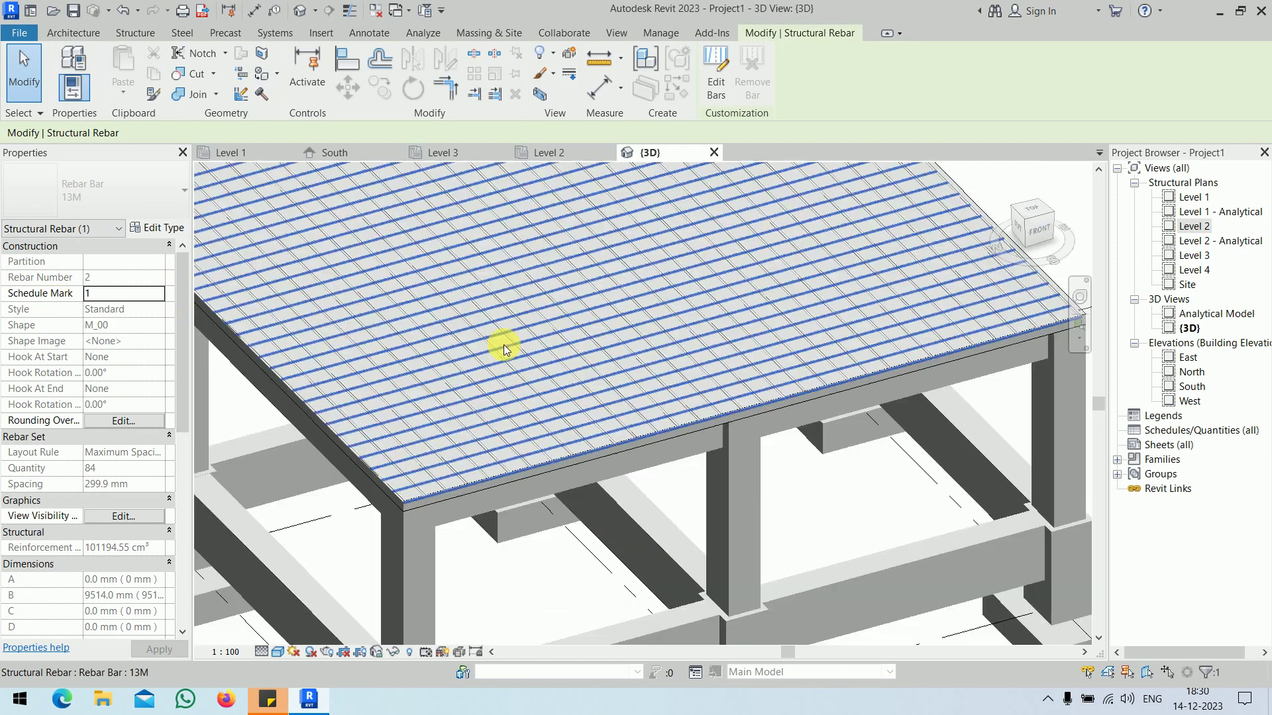
pyautogui.scroll(-2, 503, 344)
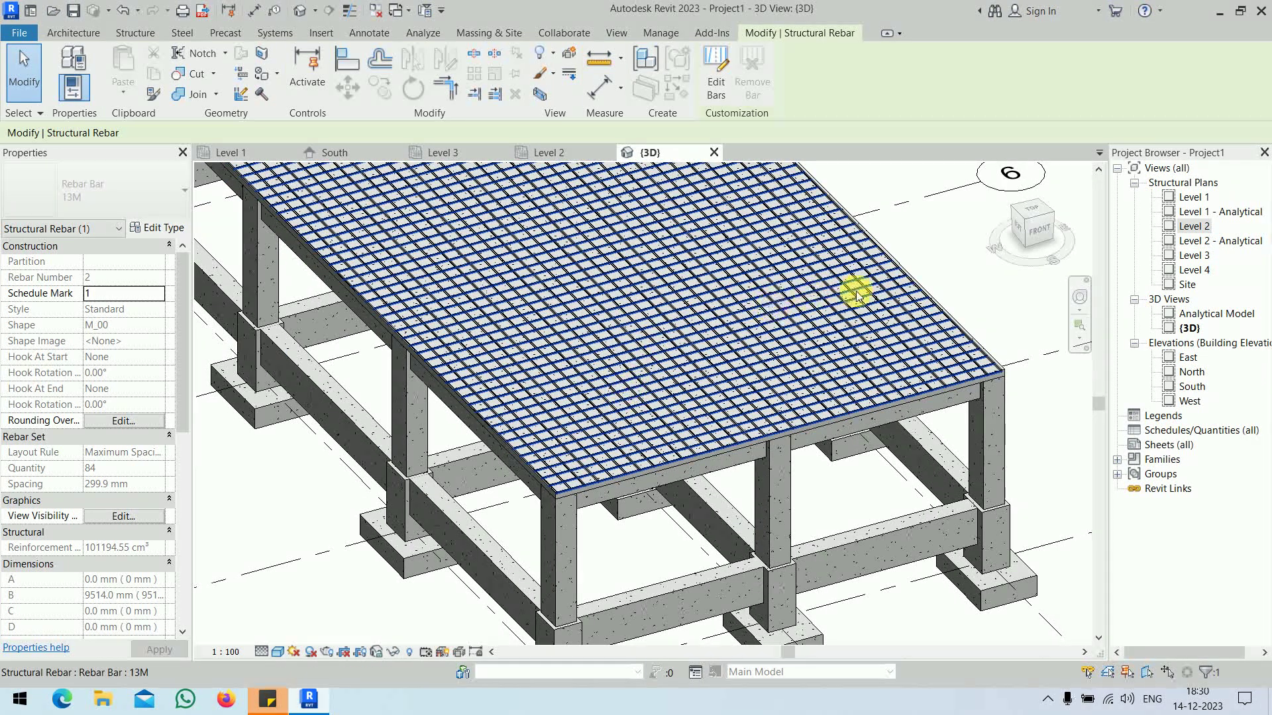
pyautogui.scroll(-3, 857, 296)
pyautogui.press('Escape')
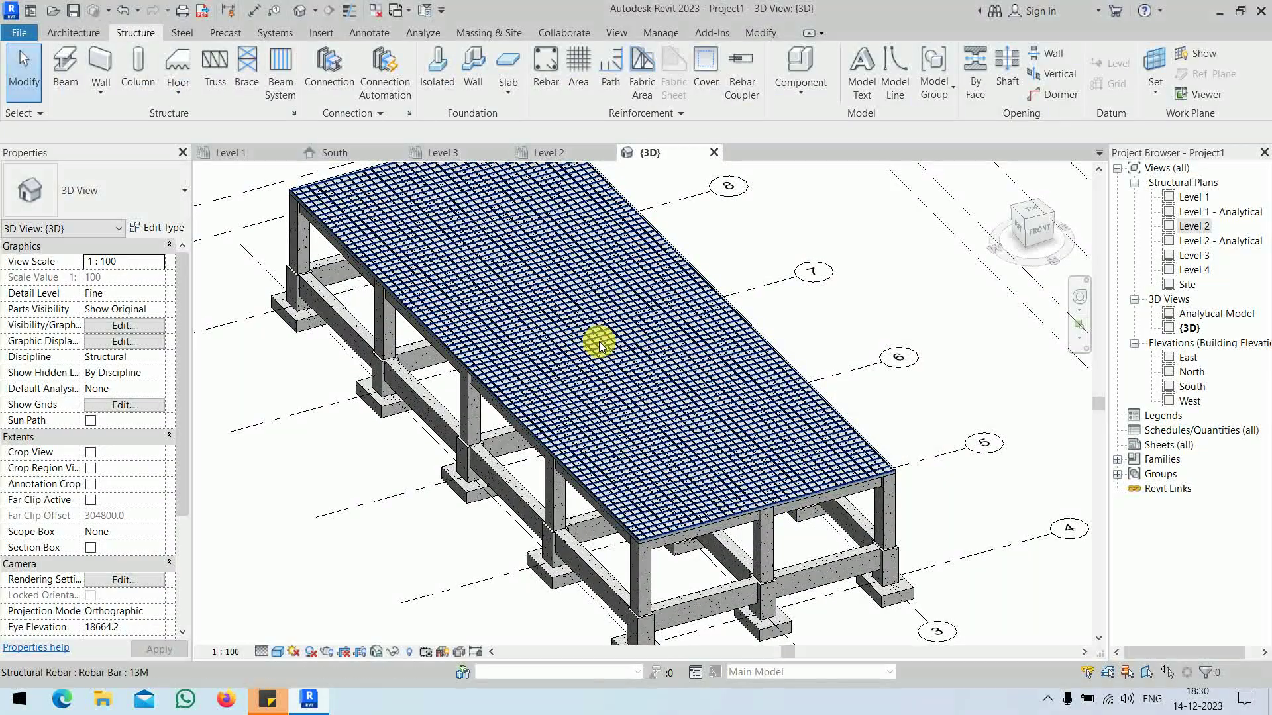
# Step: Select the slab's area reinforcement and widen its property list so the layer parameter names and values are fully readable
pyautogui.click(592, 328)
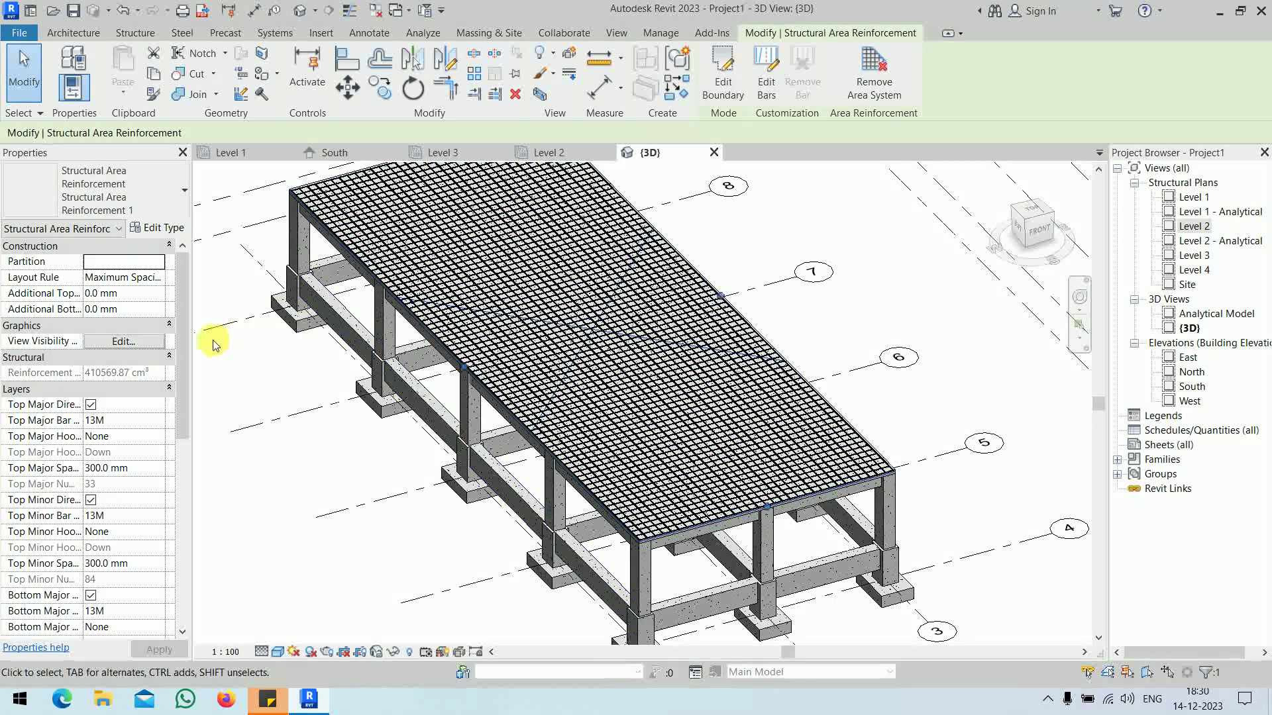
pyautogui.moveTo(186, 332); pyautogui.dragTo(182, 363)
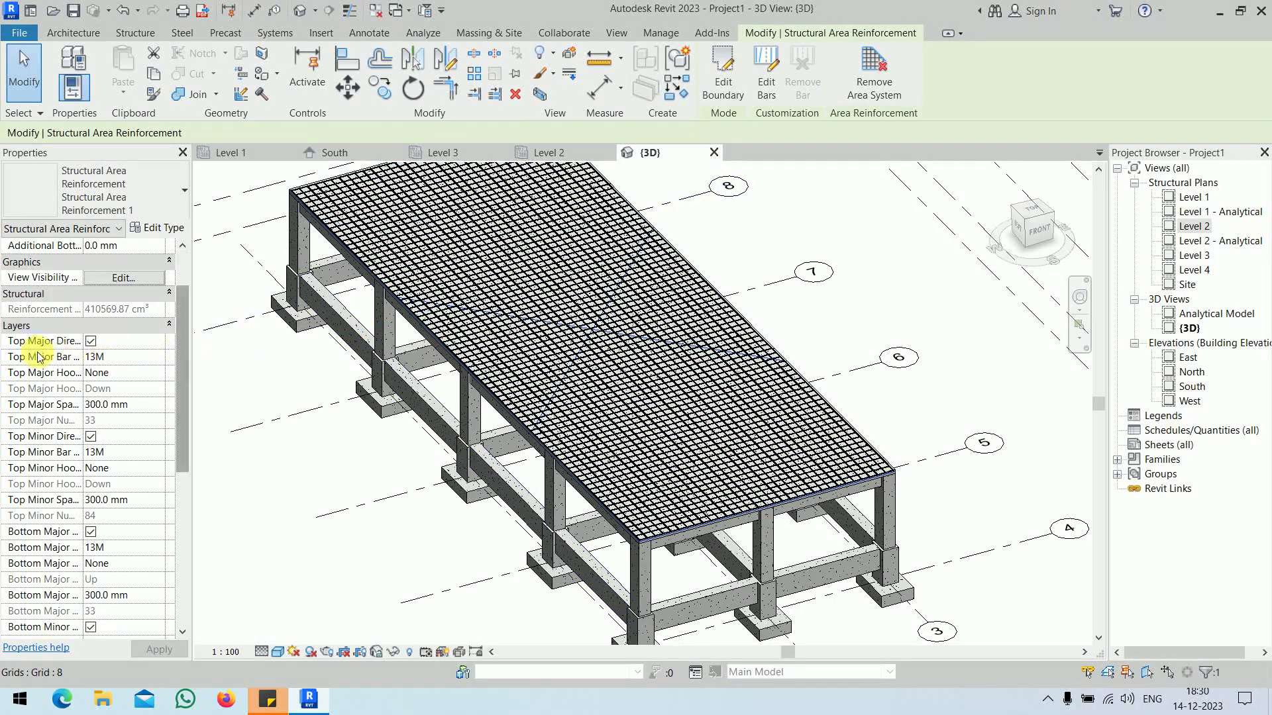
pyautogui.moveTo(90, 354); pyautogui.dragTo(132, 351)
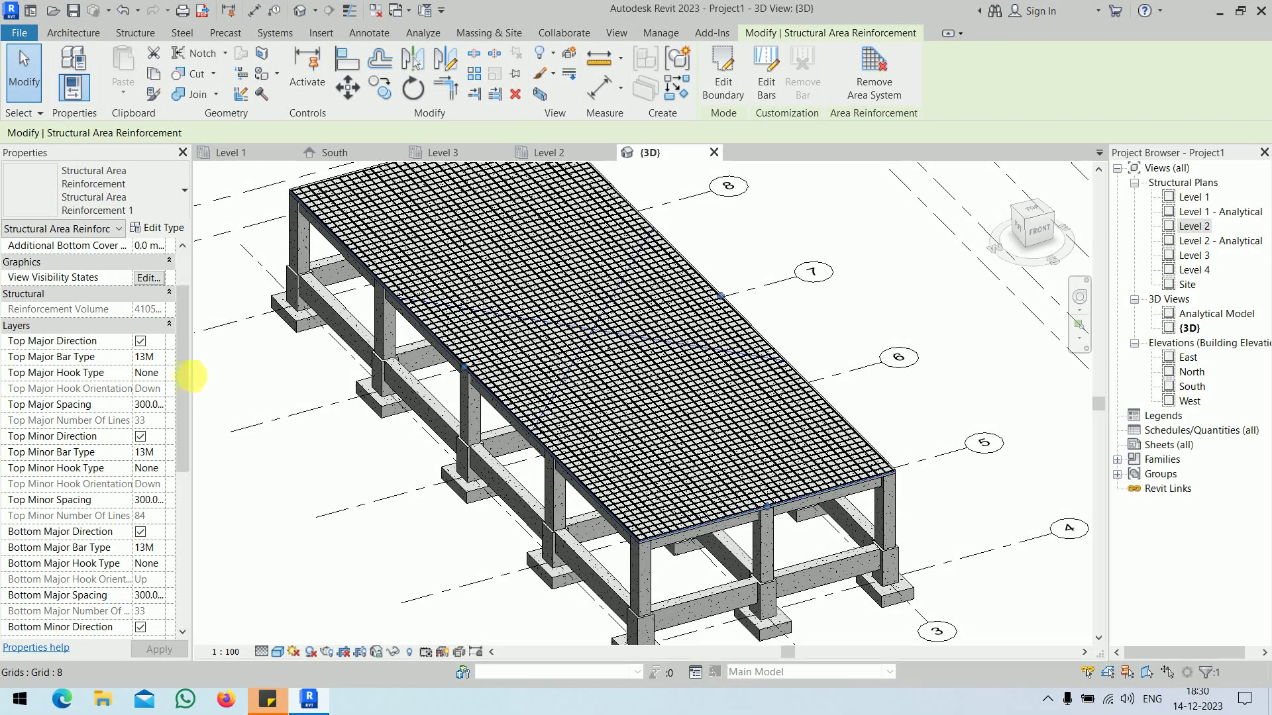
pyautogui.moveTo(197, 379); pyautogui.dragTo(249, 389)
pyautogui.moveTo(184, 336); pyautogui.dragTo(156, 336)
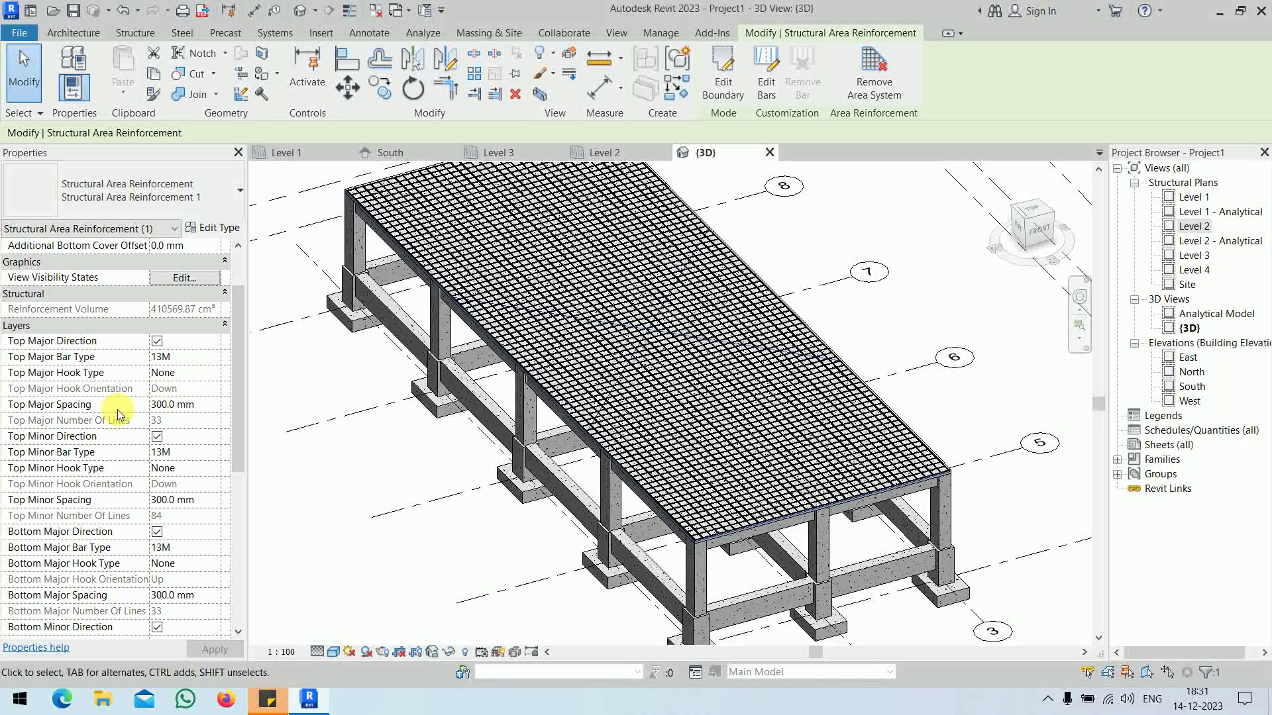
# Step: Set the area reinforcement's top major bar type to 16M and its top major spacing to 450 mm
pyautogui.click(192, 356)
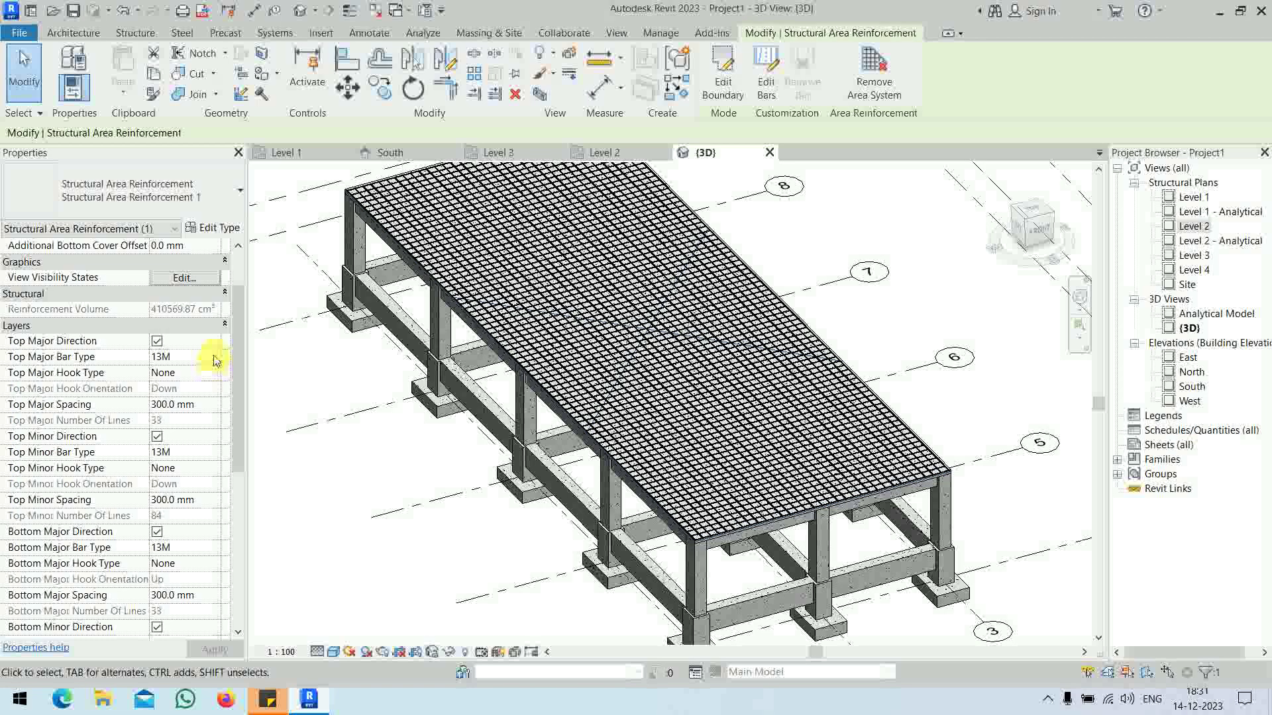
pyautogui.click(213, 356)
pyautogui.click(190, 399)
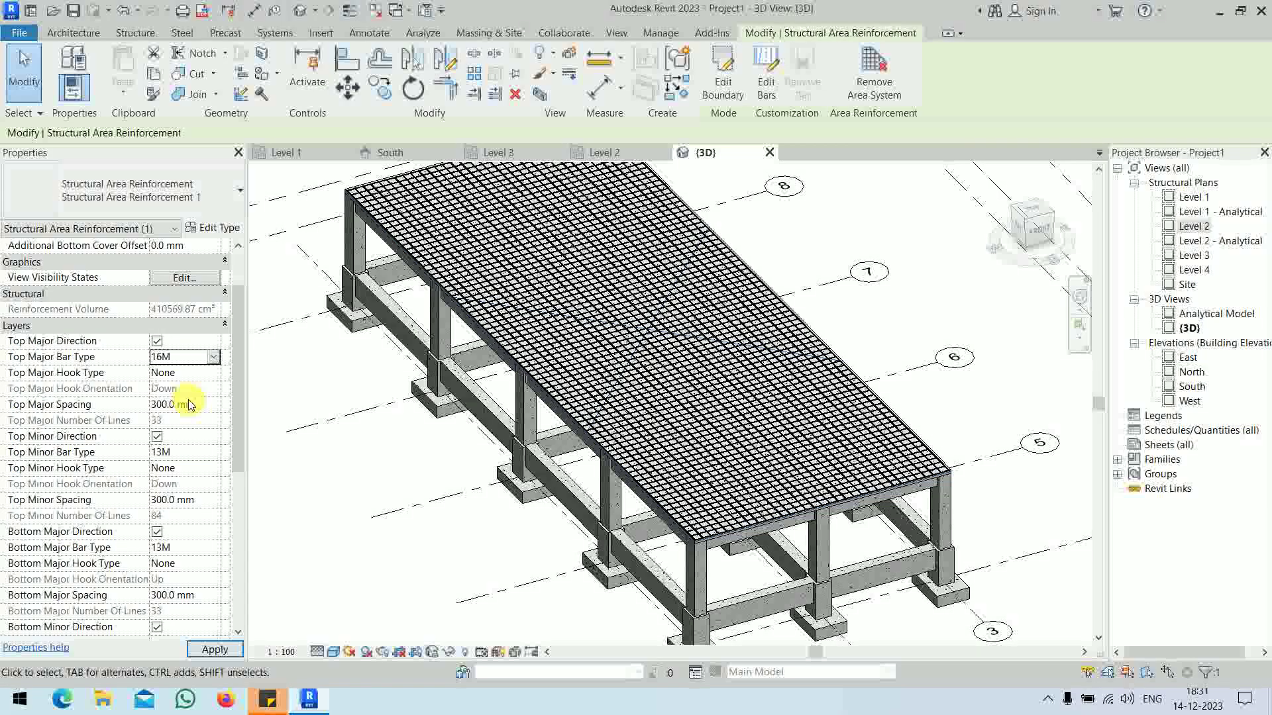
pyautogui.click(202, 407)
pyautogui.write('450')
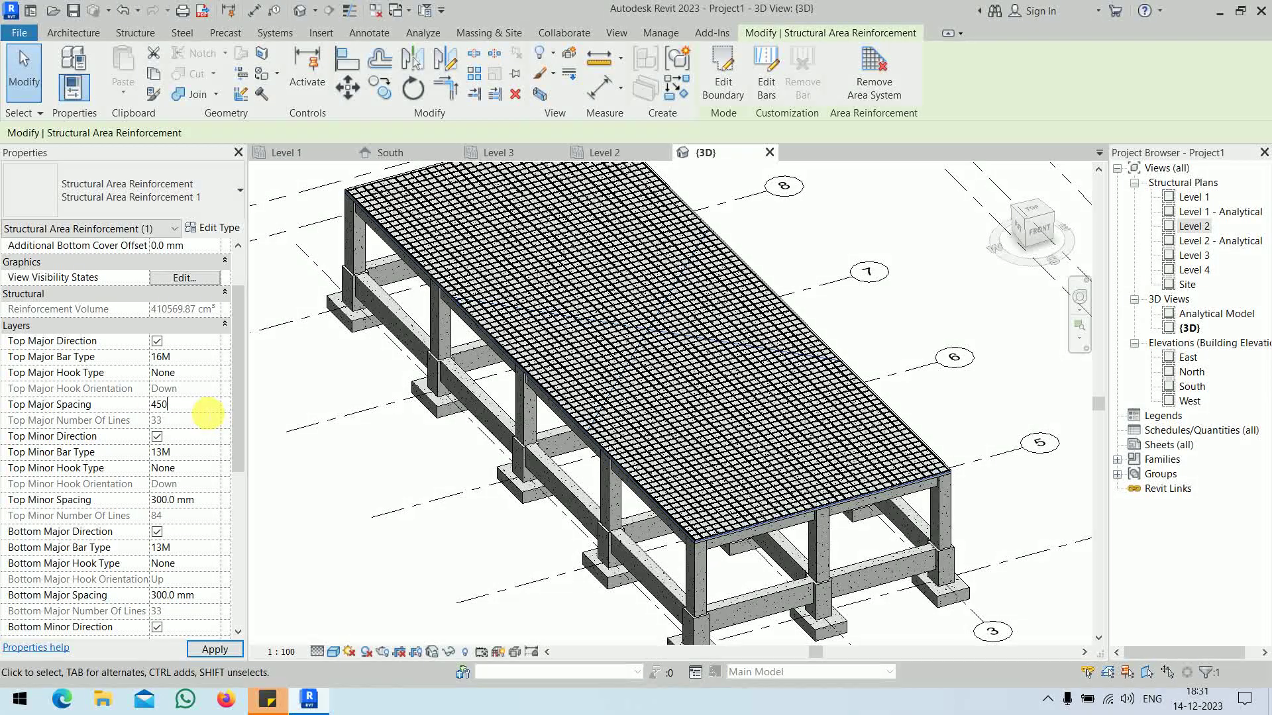
pyautogui.press('Return')
# Step: Set the area reinforcement's top minor bar type to 10M and apply the change
pyautogui.click(192, 452)
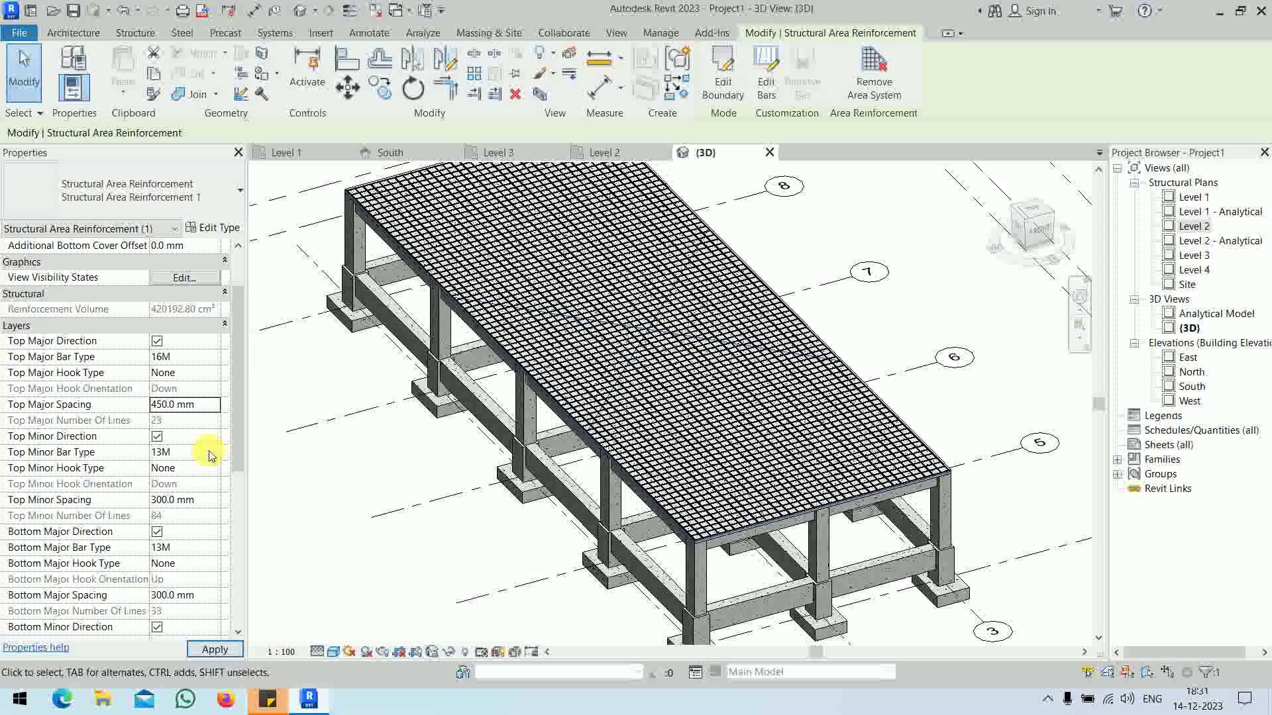
pyautogui.click(213, 452)
pyautogui.click(185, 475)
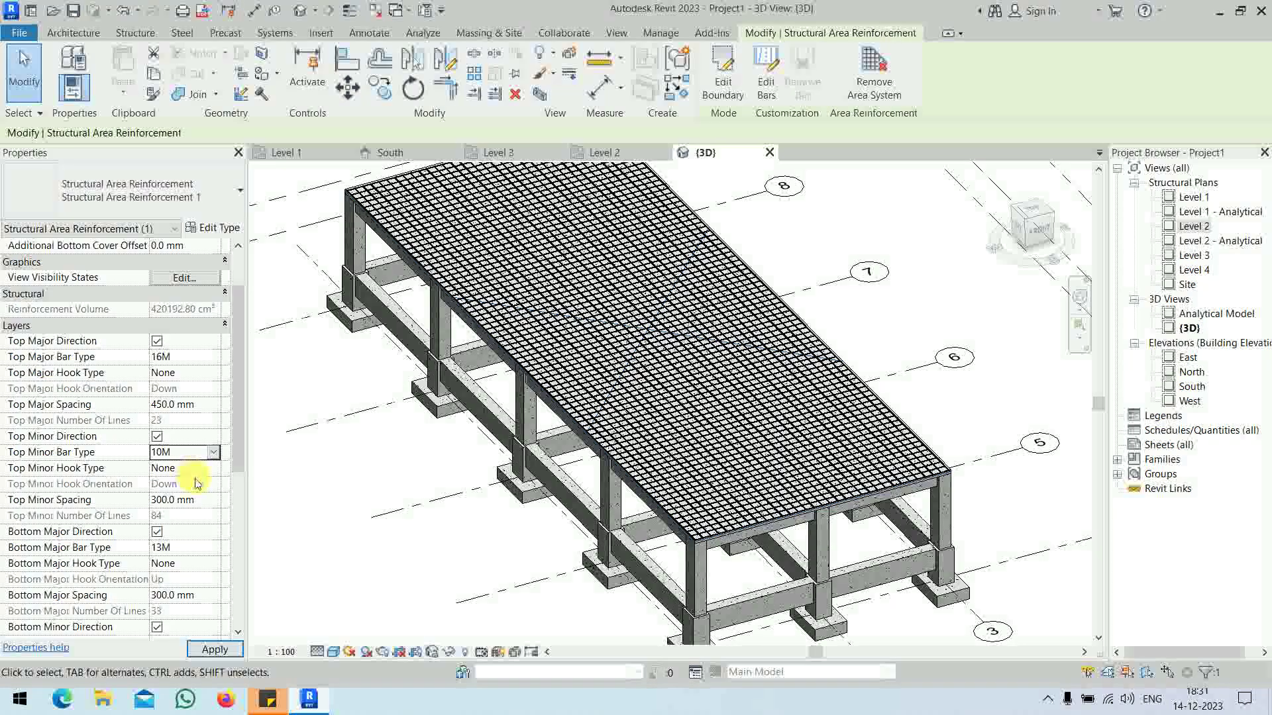
pyautogui.click(216, 650)
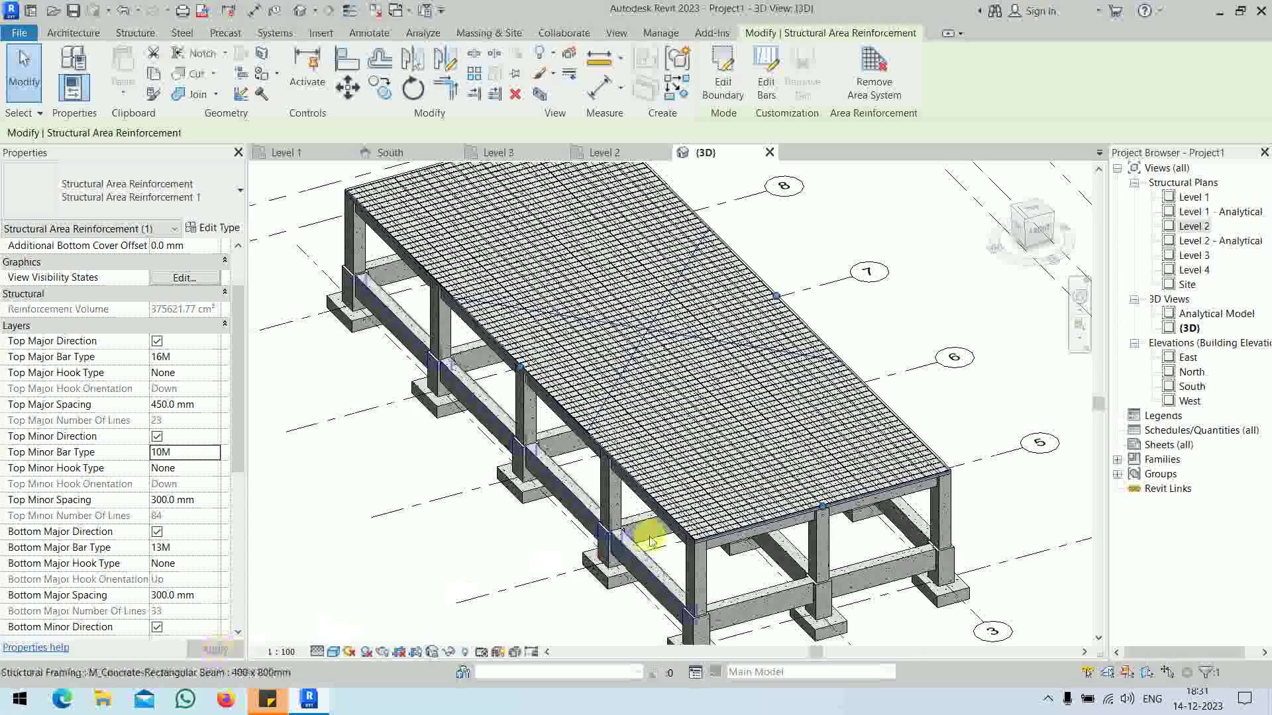
# Step: Examine the size and spacing of the slab's top and bottom bars up close along the slab's front edge and corner
pyautogui.scroll(5, 804, 524)
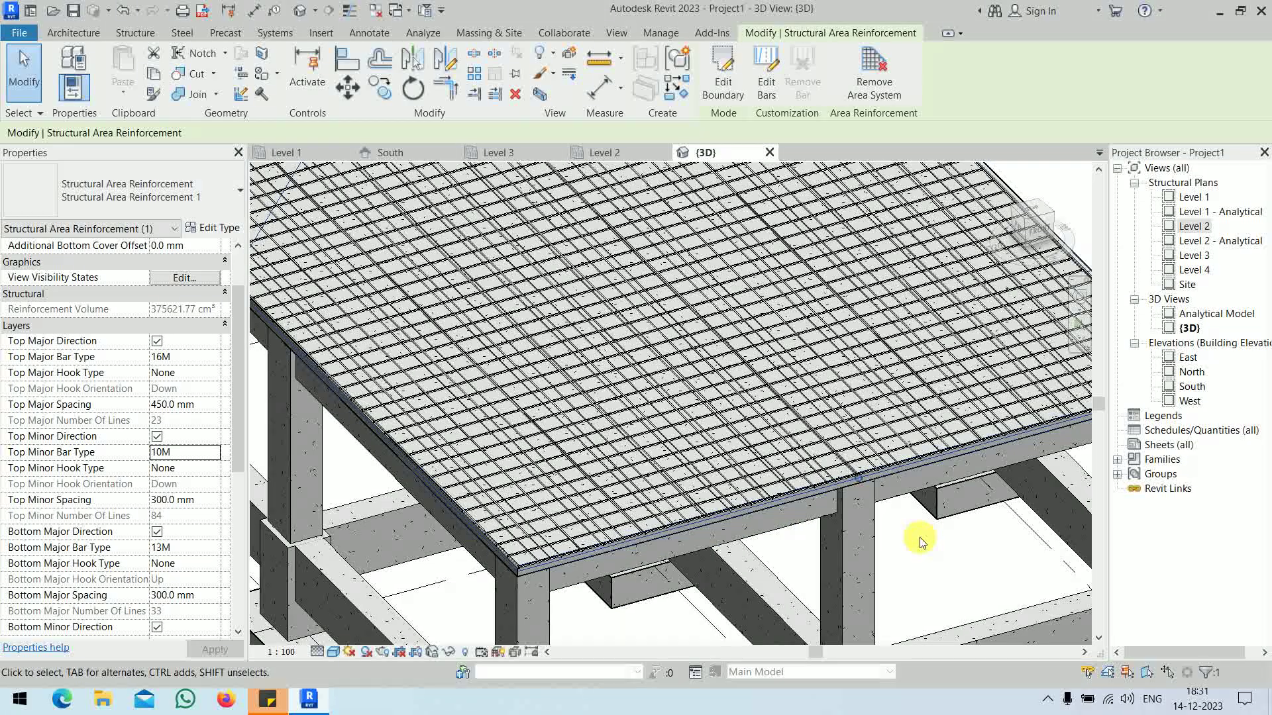
pyautogui.scroll(-4, 825, 466)
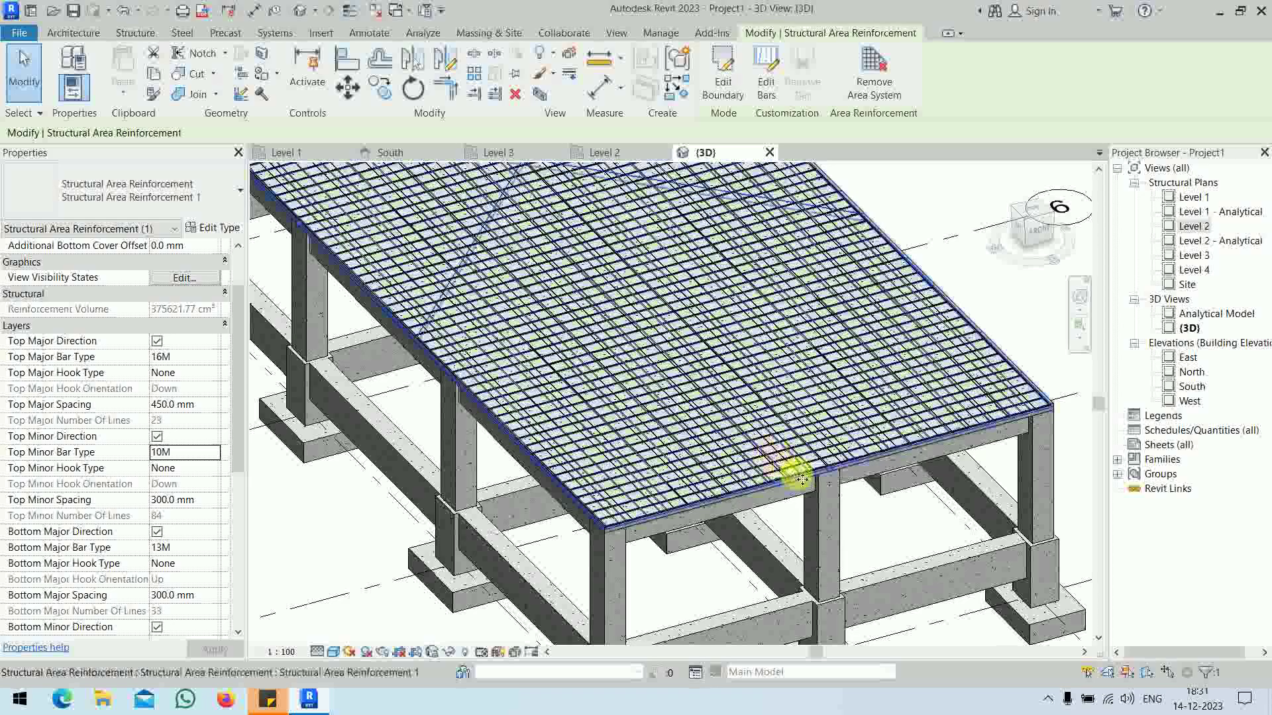
pyautogui.keyDown('shift'); pyautogui.moveTo(800, 478); pyautogui.dragTo(815, 427, button='middle'); pyautogui.keyUp('shift')
pyautogui.scroll(8, 738, 391)
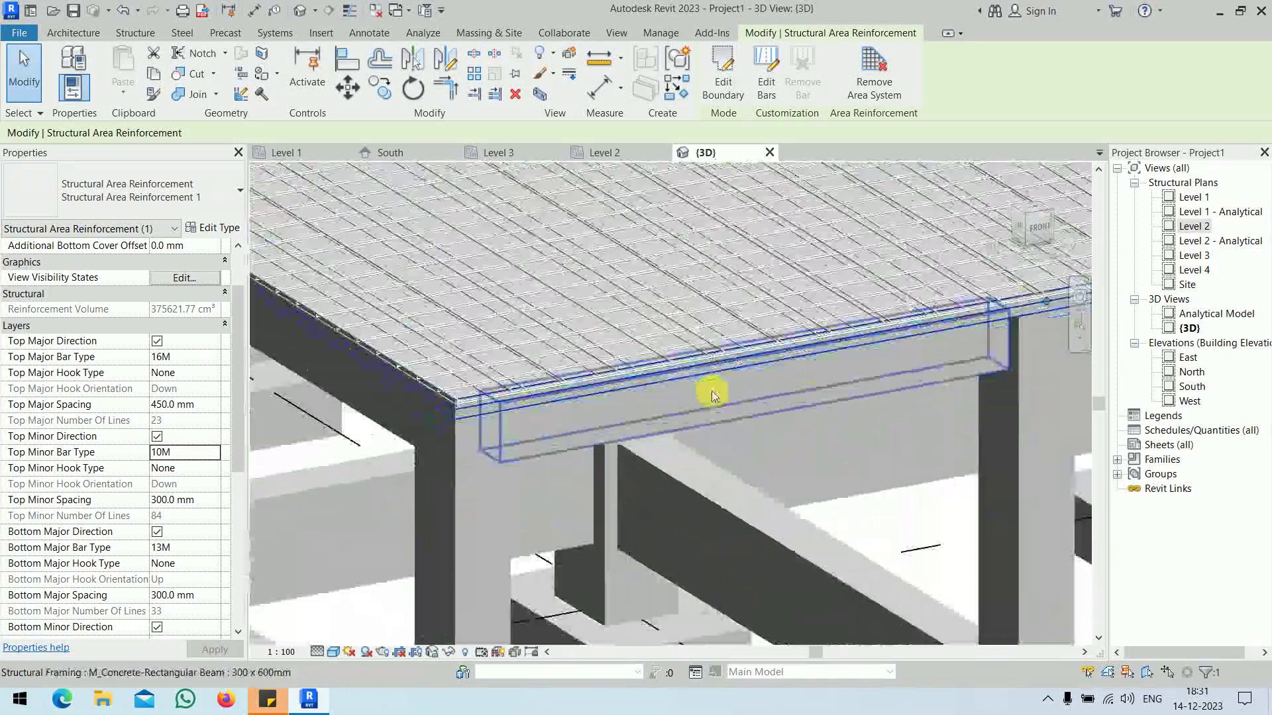
pyautogui.scroll(-3, 670, 434)
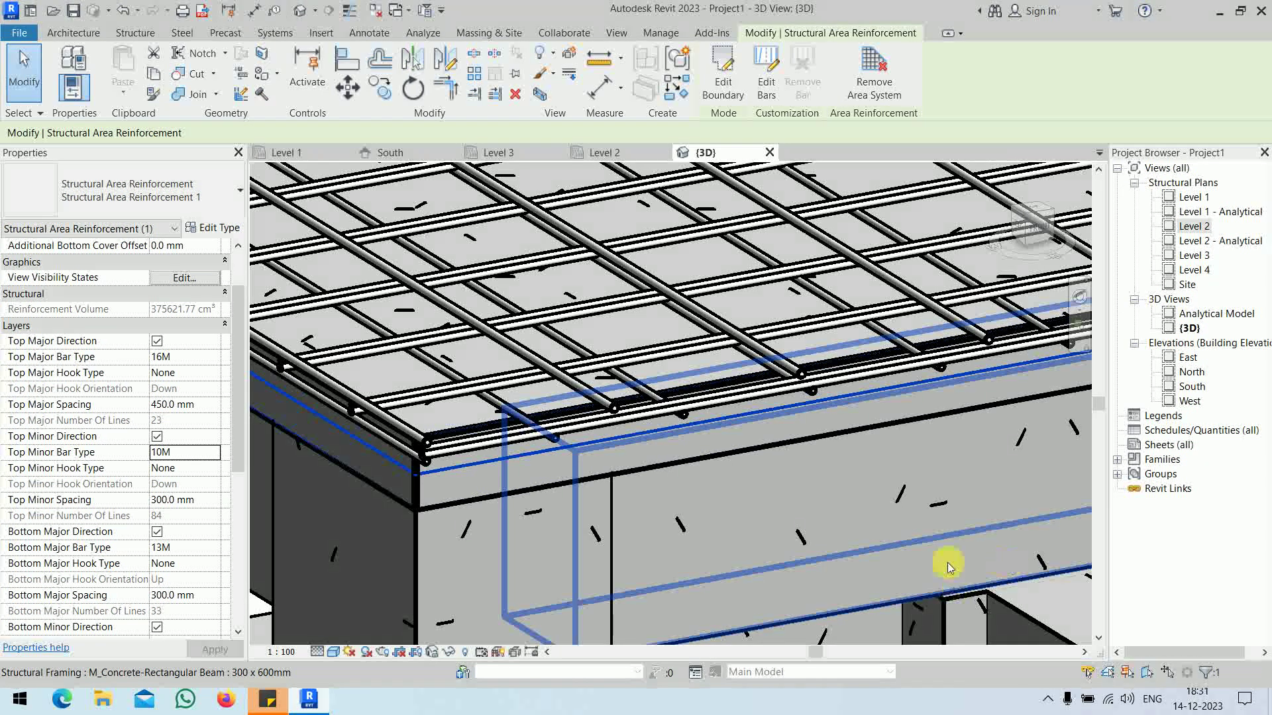
pyautogui.scroll(-5, 662, 335)
pyautogui.scroll(2, 582, 363)
pyautogui.click(1028, 358)
pyautogui.scroll(-3, 753, 275)
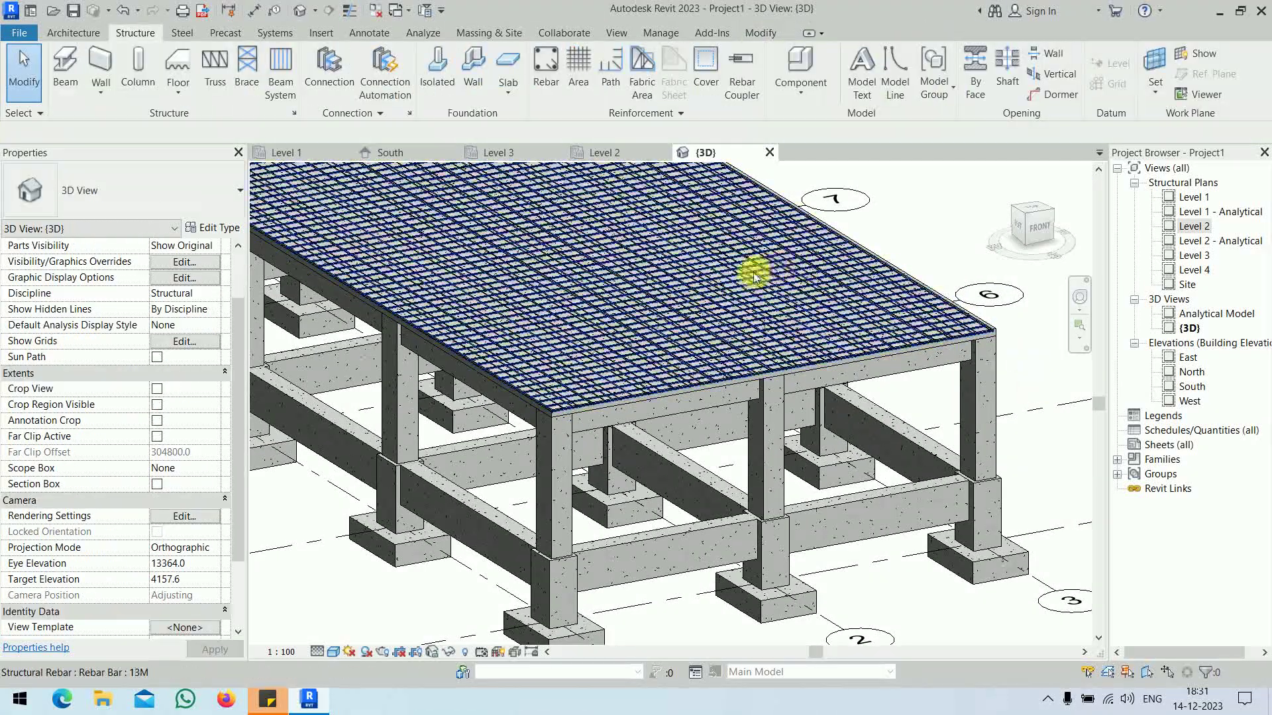
pyautogui.scroll(3, 593, 395)
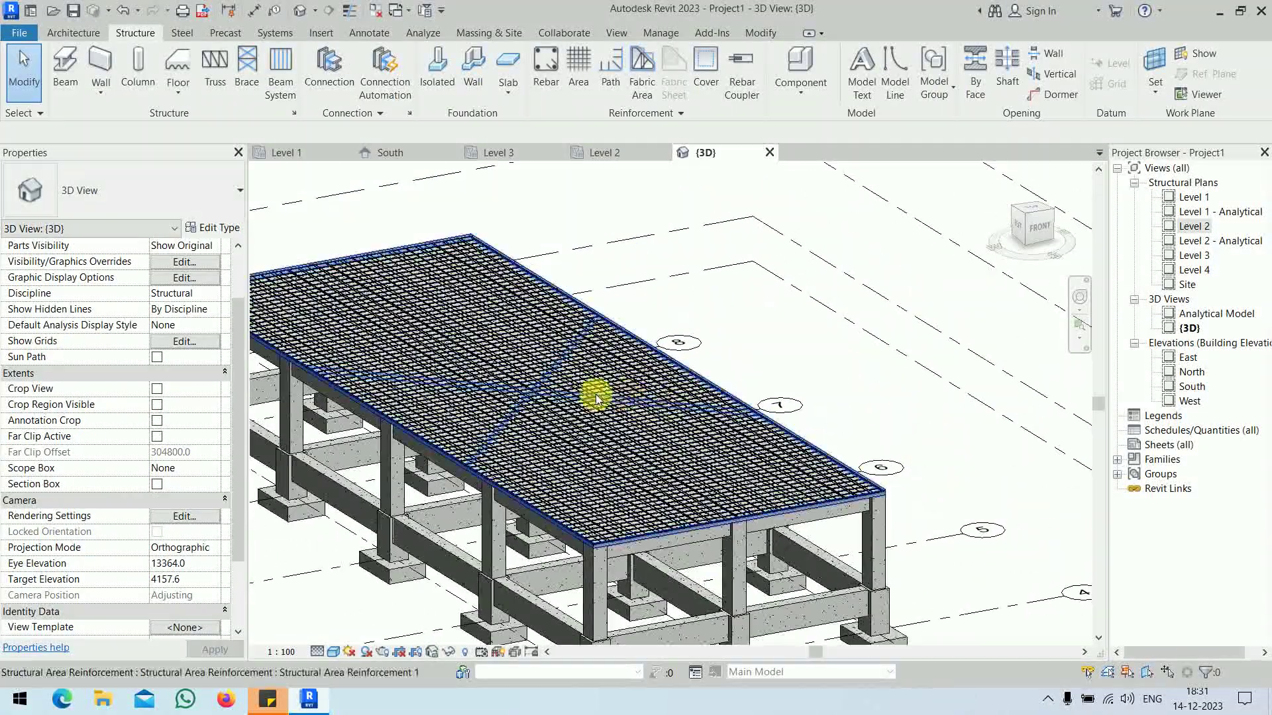
# Step: Delete the slab's area reinforcement in the 3D view and open the Level 2 structural plan
pyautogui.click(543, 387)
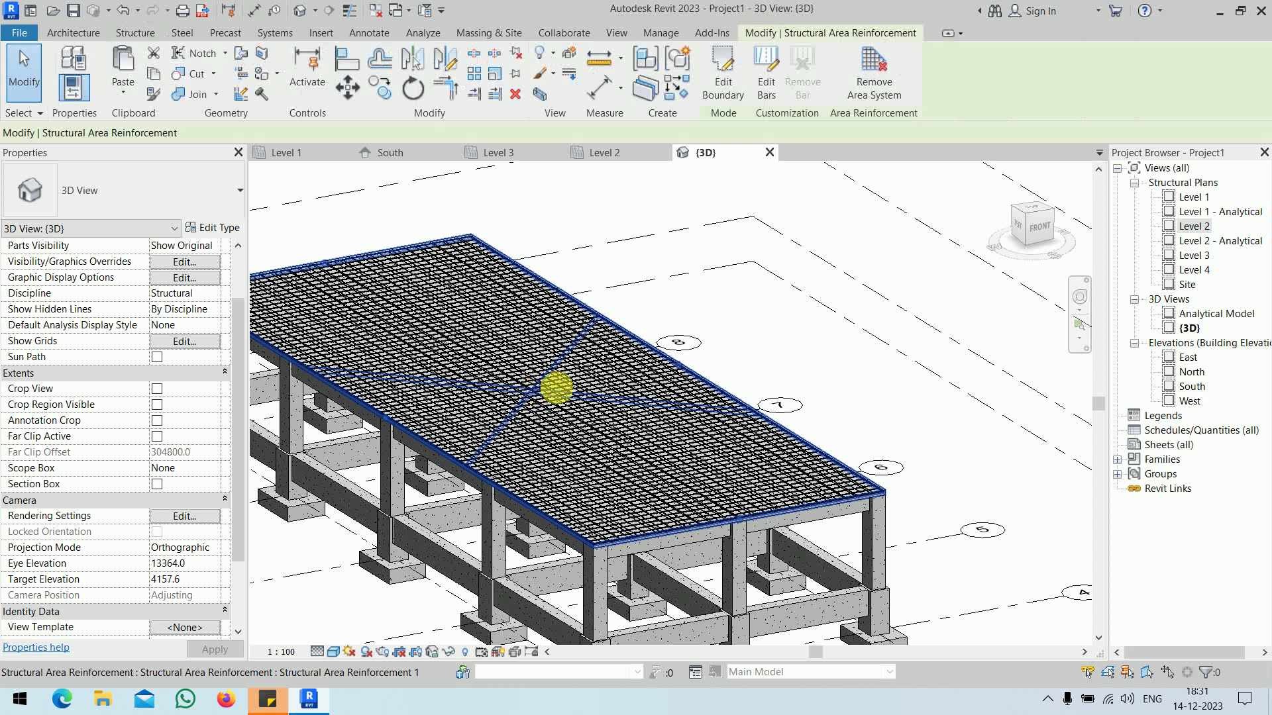
pyautogui.click(791, 341)
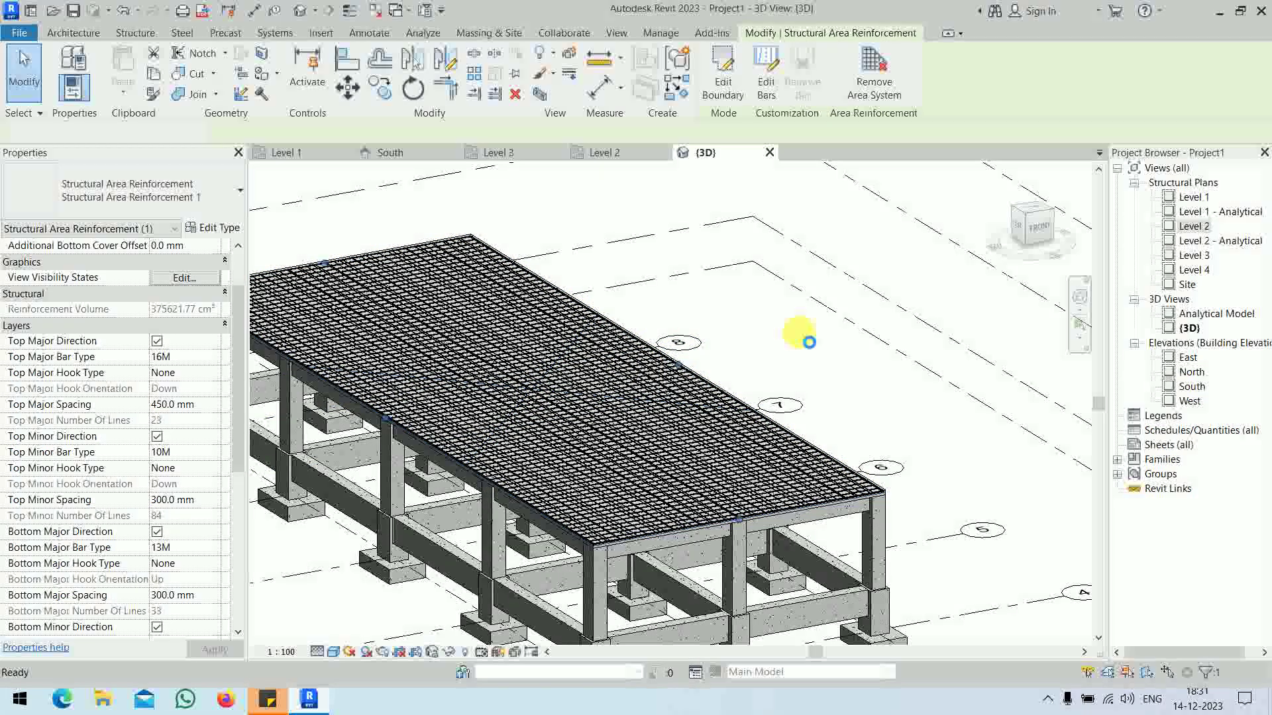
pyautogui.doubleClick(1192, 227)
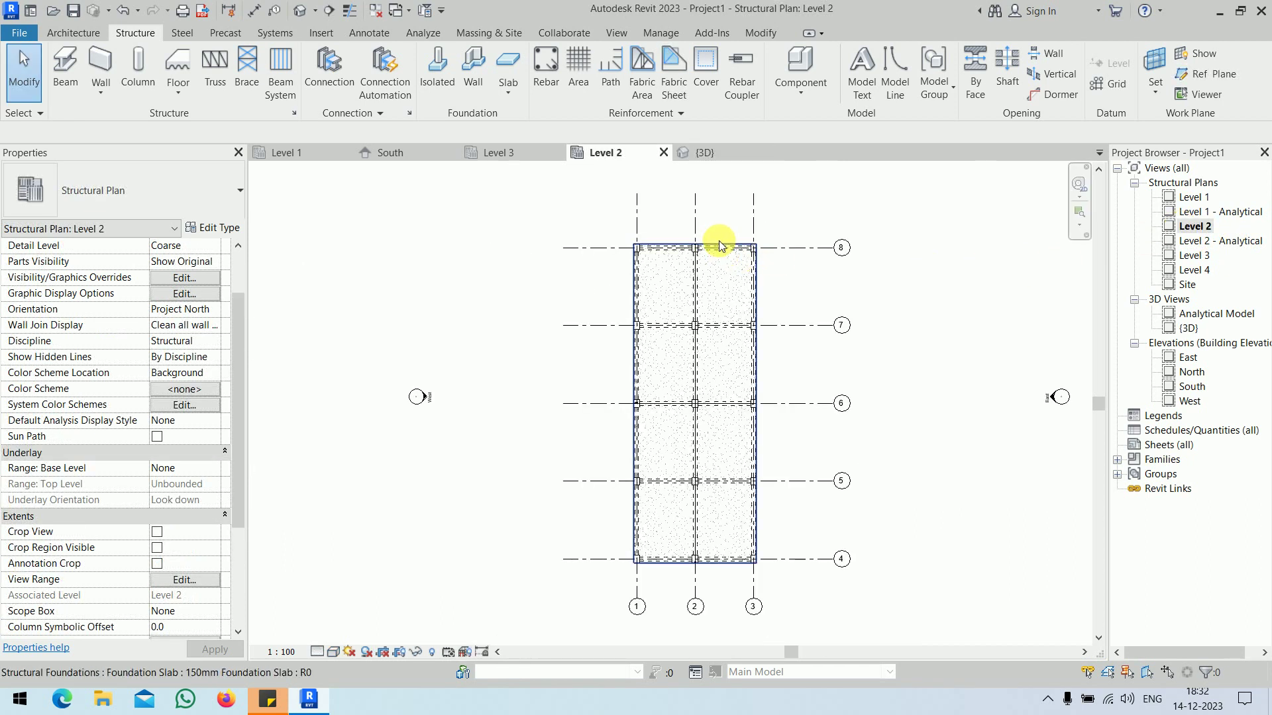
# Step: Start a new area reinforcement on the 150mm foundation slab with the bottom major and bottom minor directions turned off
pyautogui.click(718, 240)
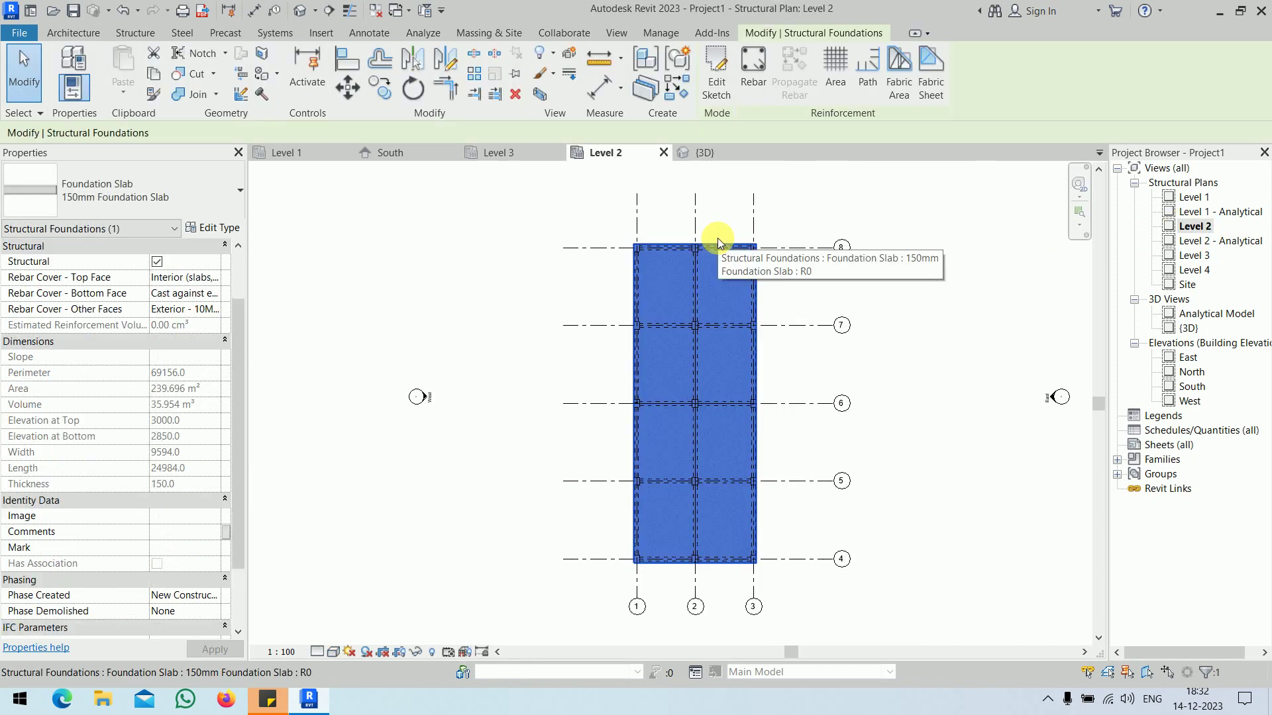
pyautogui.click(848, 80)
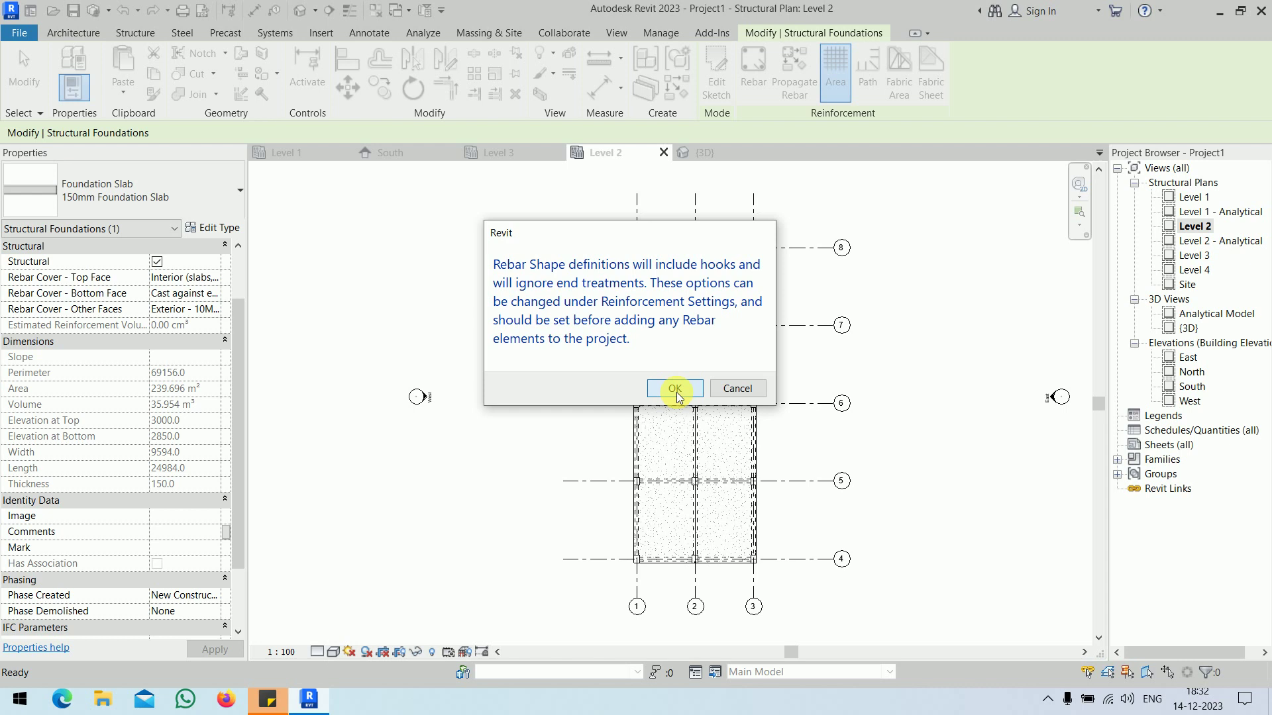
pyautogui.click(676, 389)
pyautogui.moveTo(241, 336); pyautogui.dragTo(241, 409)
pyautogui.moveTo(34, 501)
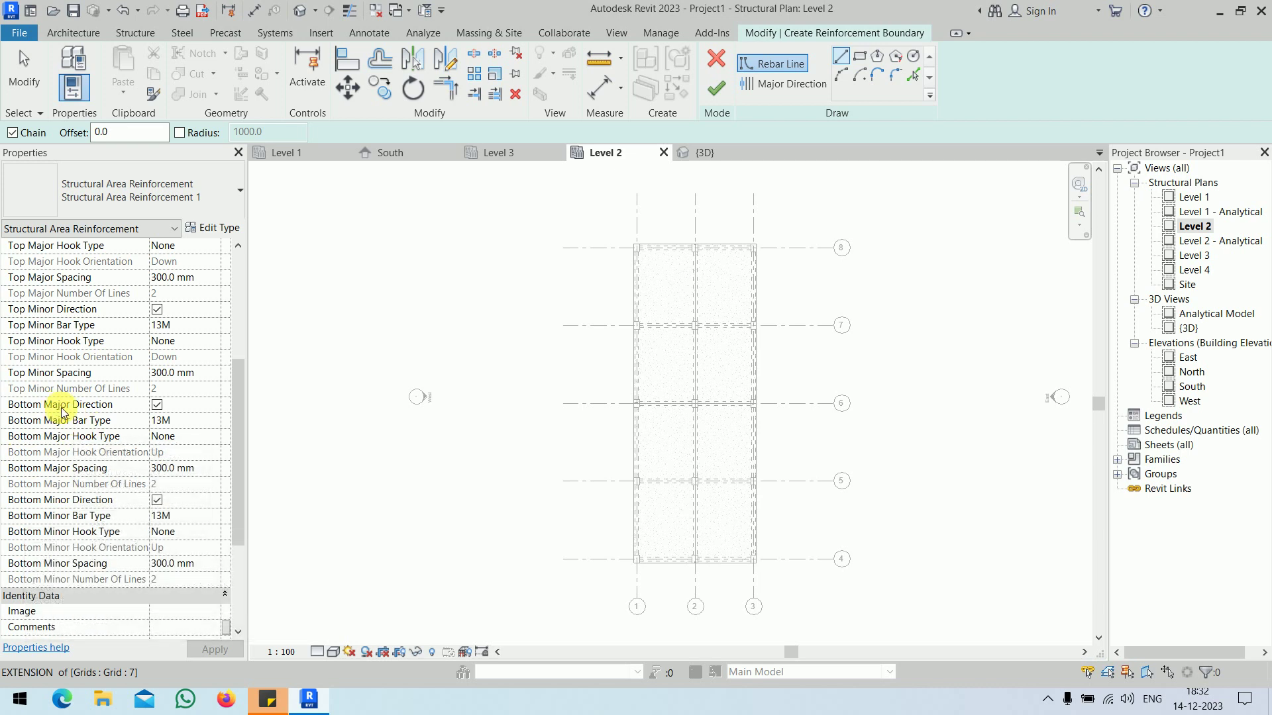
pyautogui.scroll(5, 51, 411)
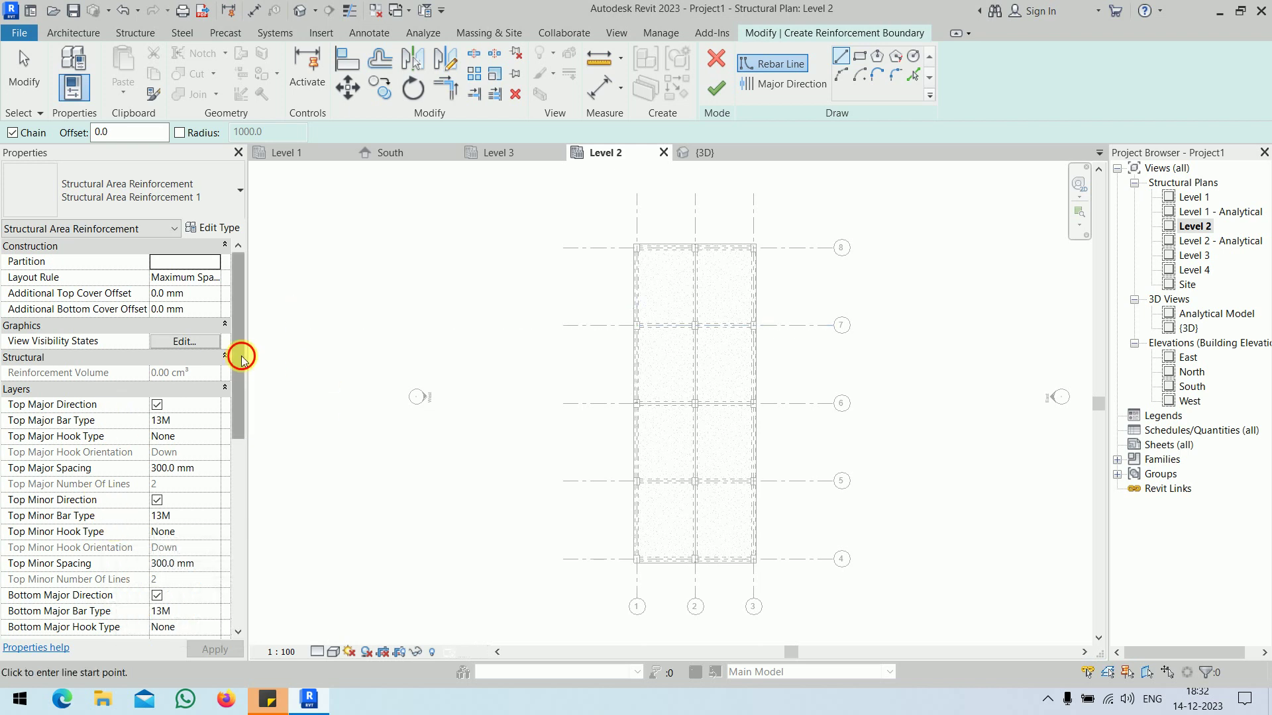
pyautogui.moveTo(238, 352); pyautogui.dragTo(244, 442)
pyautogui.click(157, 453)
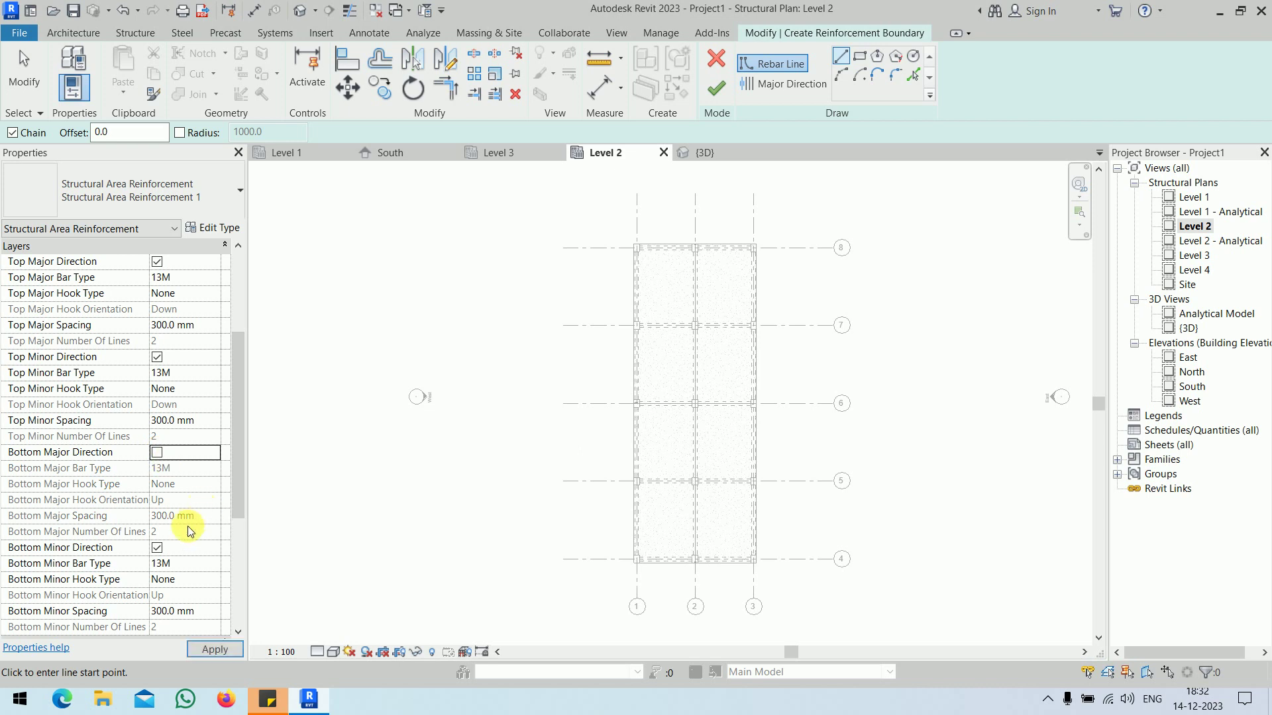
pyautogui.click(157, 548)
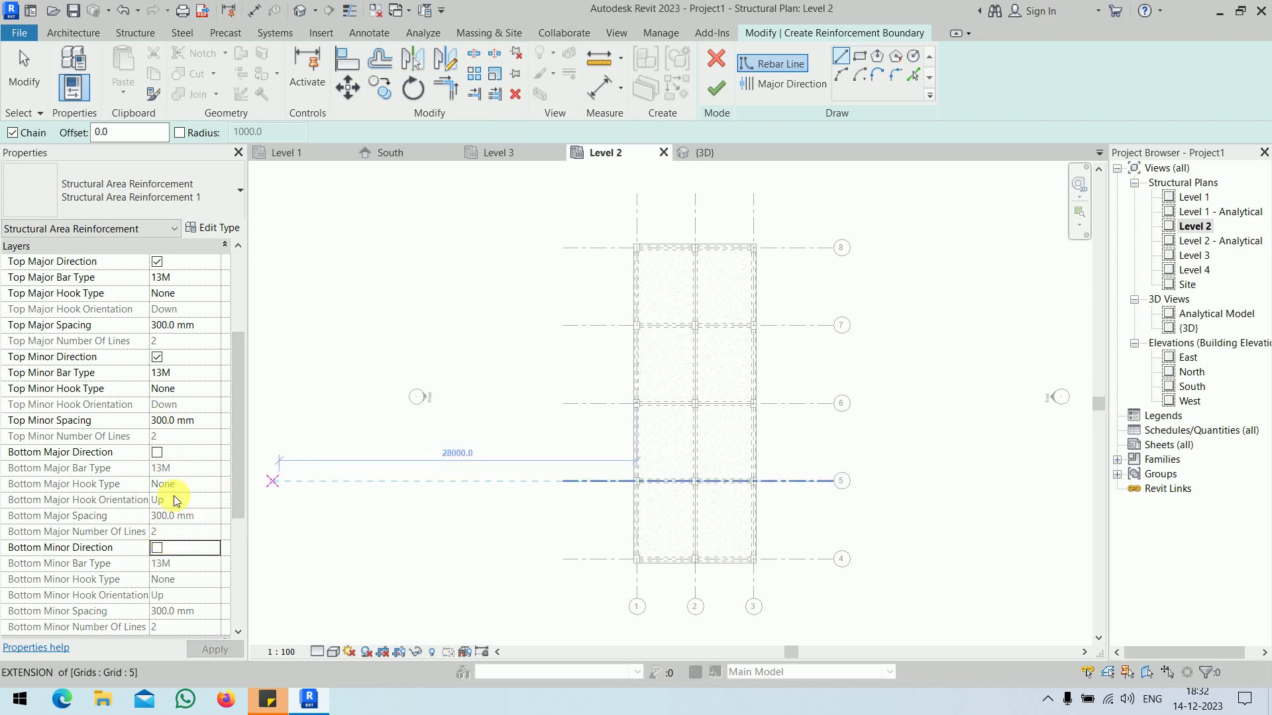
# Step: Set the new area reinforcement's top major bar type to 16M, keeping the top major spacing at 300 mm
pyautogui.moveTo(239, 432); pyautogui.dragTo(233, 375)
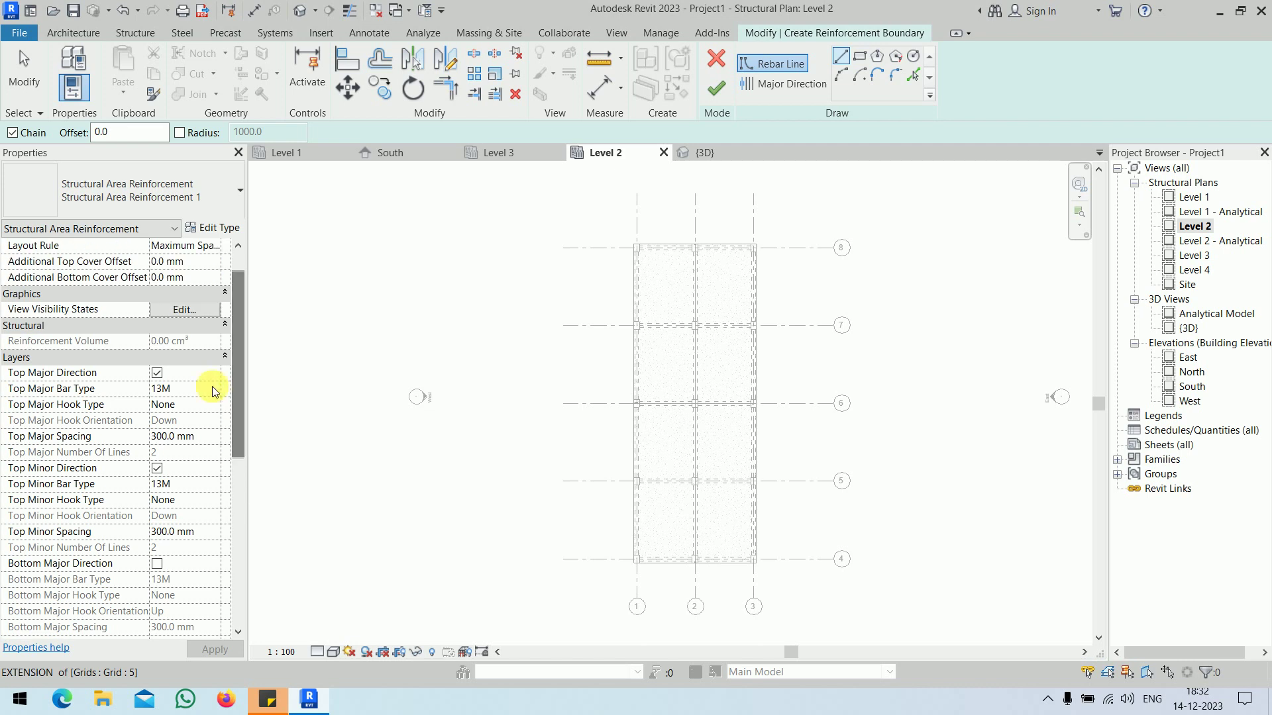
pyautogui.click(195, 390)
pyautogui.click(213, 389)
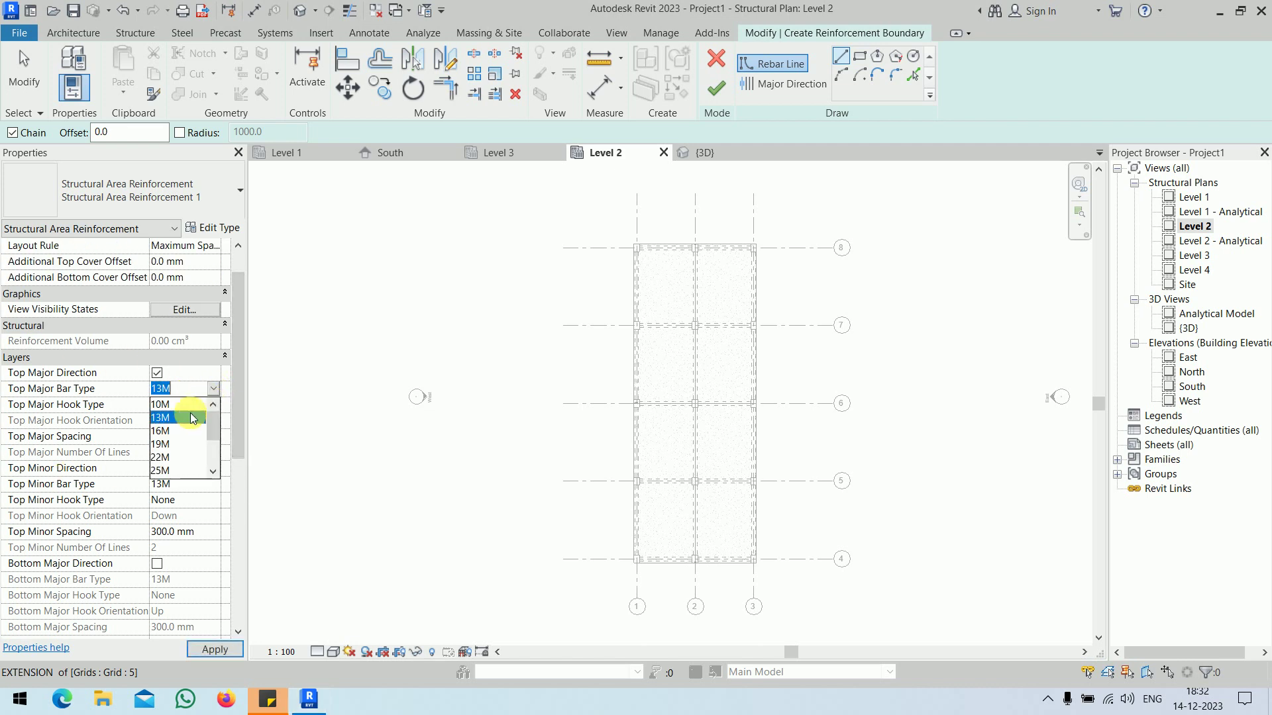
pyautogui.click(178, 437)
pyautogui.click(207, 442)
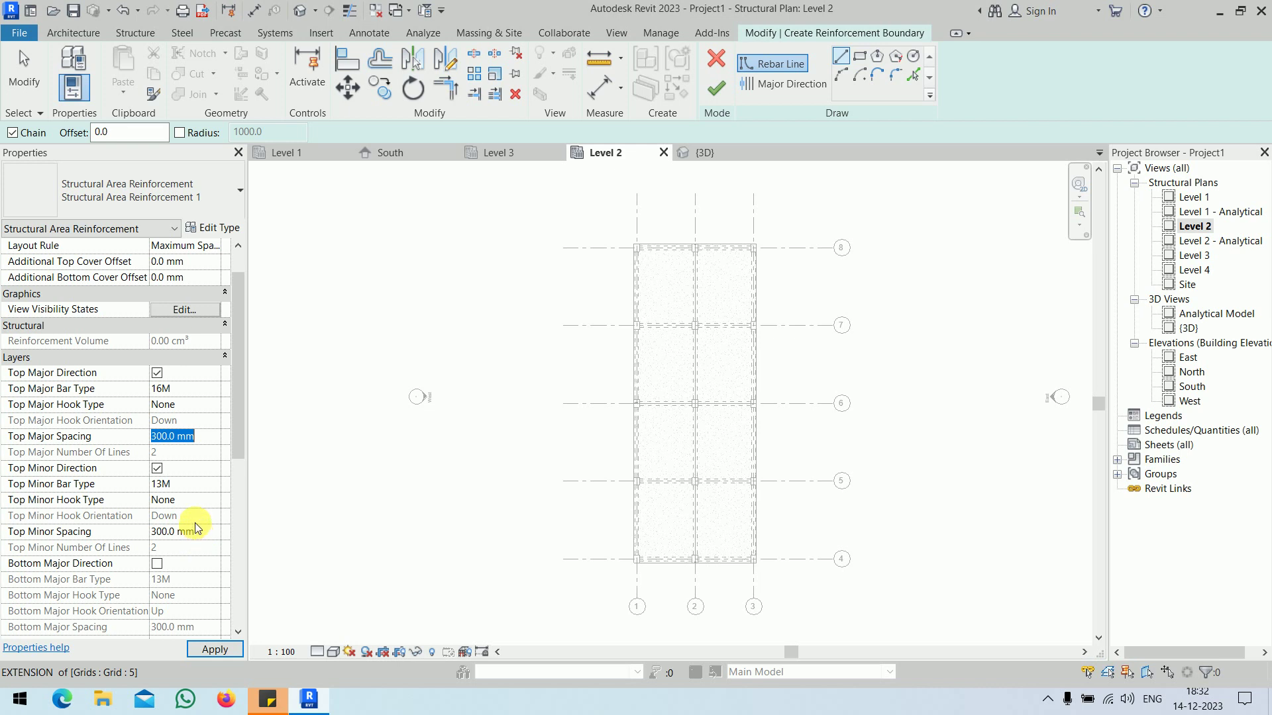
# Step: Create the area reinforcement from a rectangular boundary around the slab's outer edges, with the major direction parallel to its long side
pyautogui.click(860, 56)
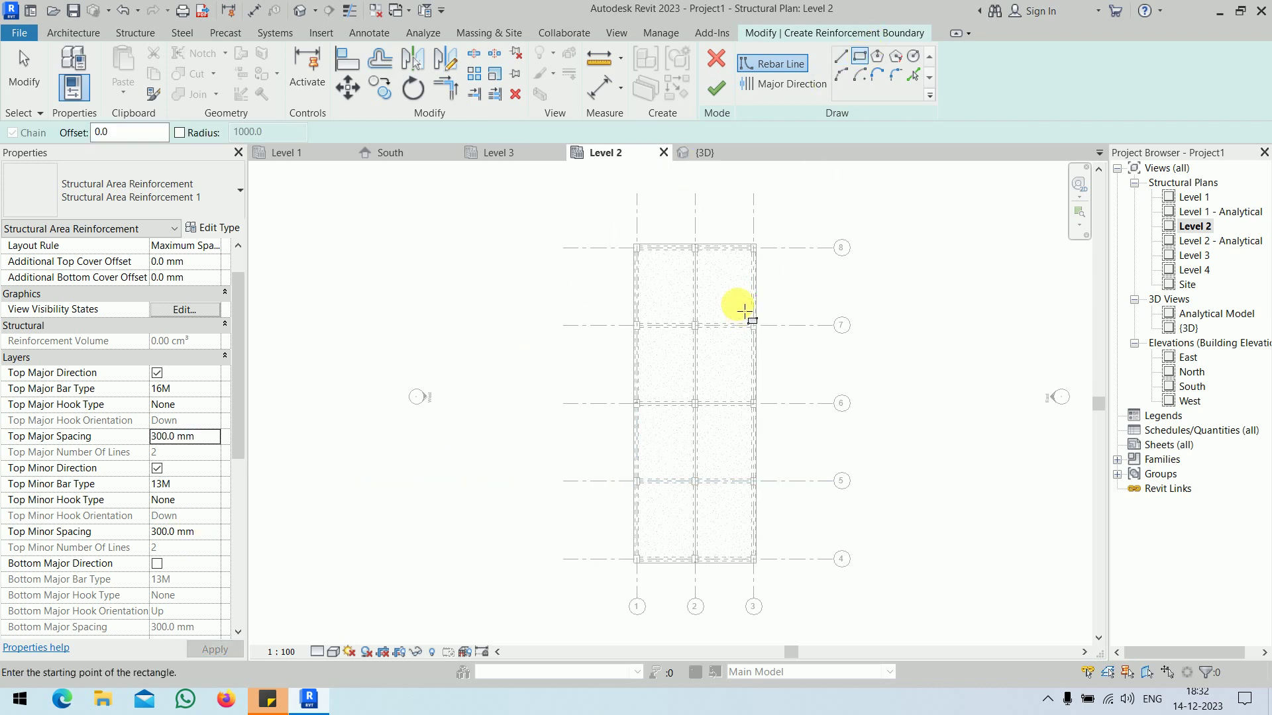
pyautogui.scroll(5, 746, 319)
pyautogui.click(608, 222)
pyautogui.scroll(-5, 742, 521)
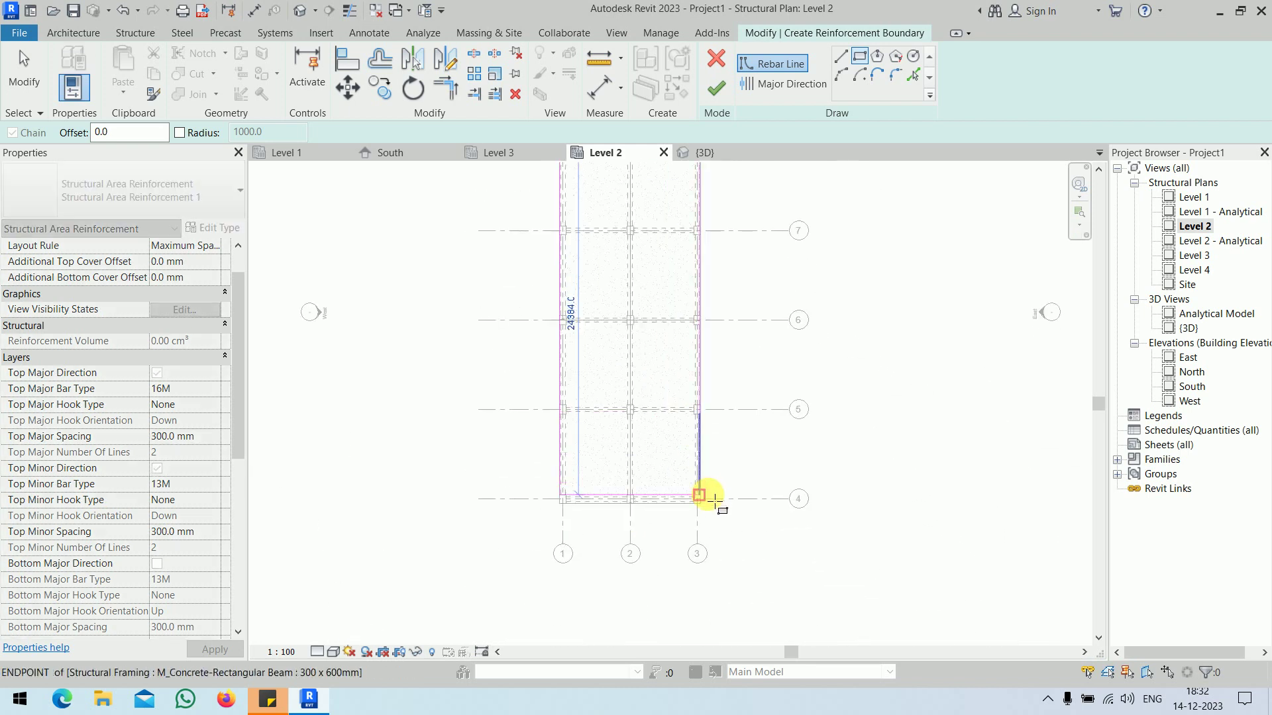
pyautogui.click(703, 504)
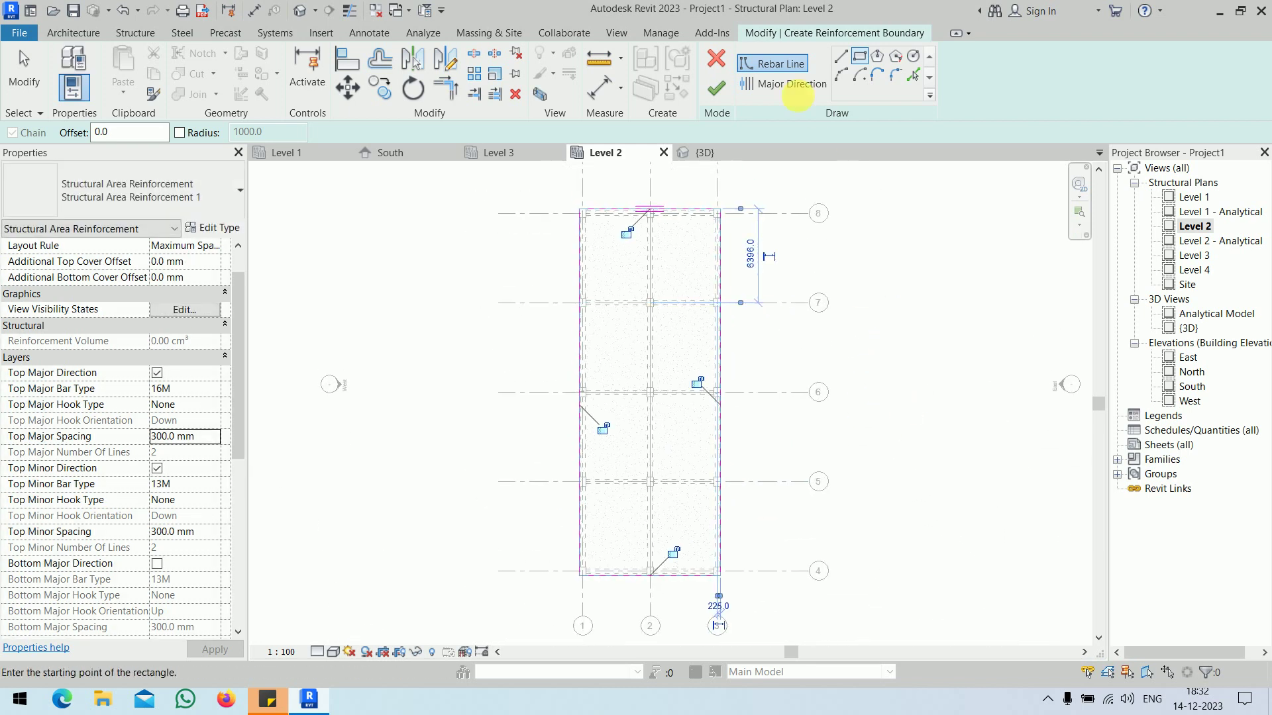
pyautogui.click(780, 84)
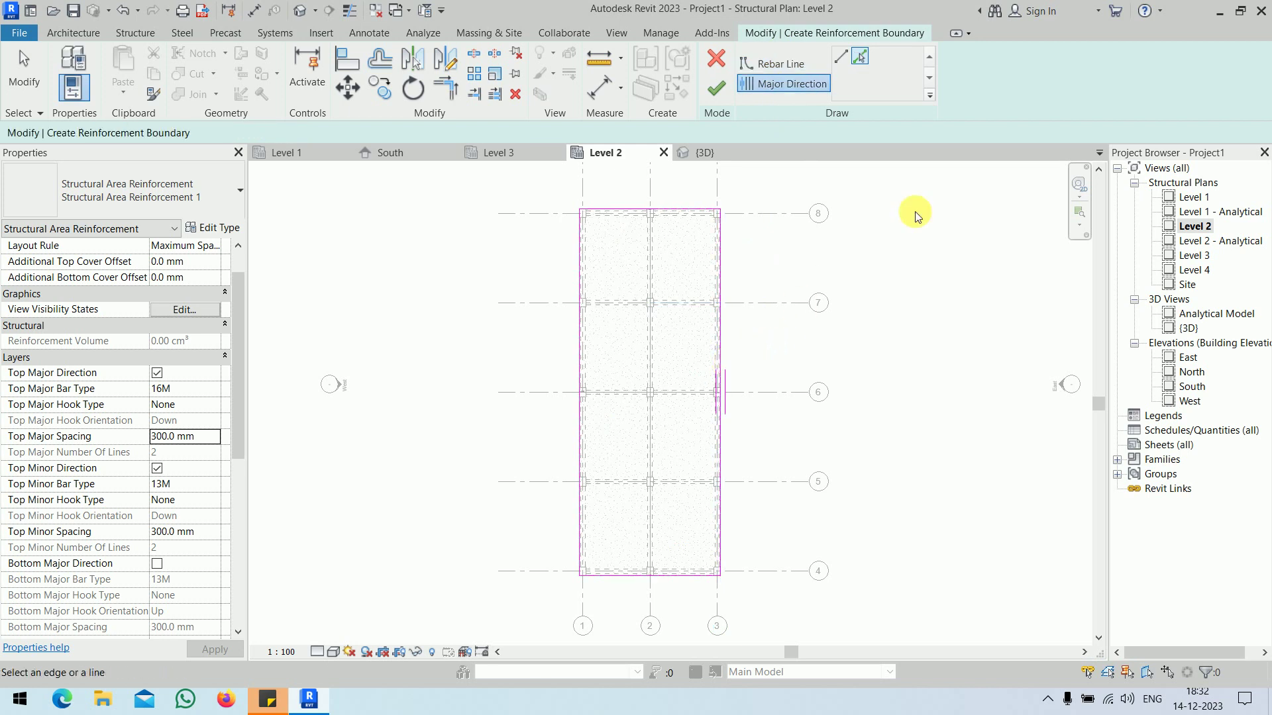
pyautogui.click(716, 88)
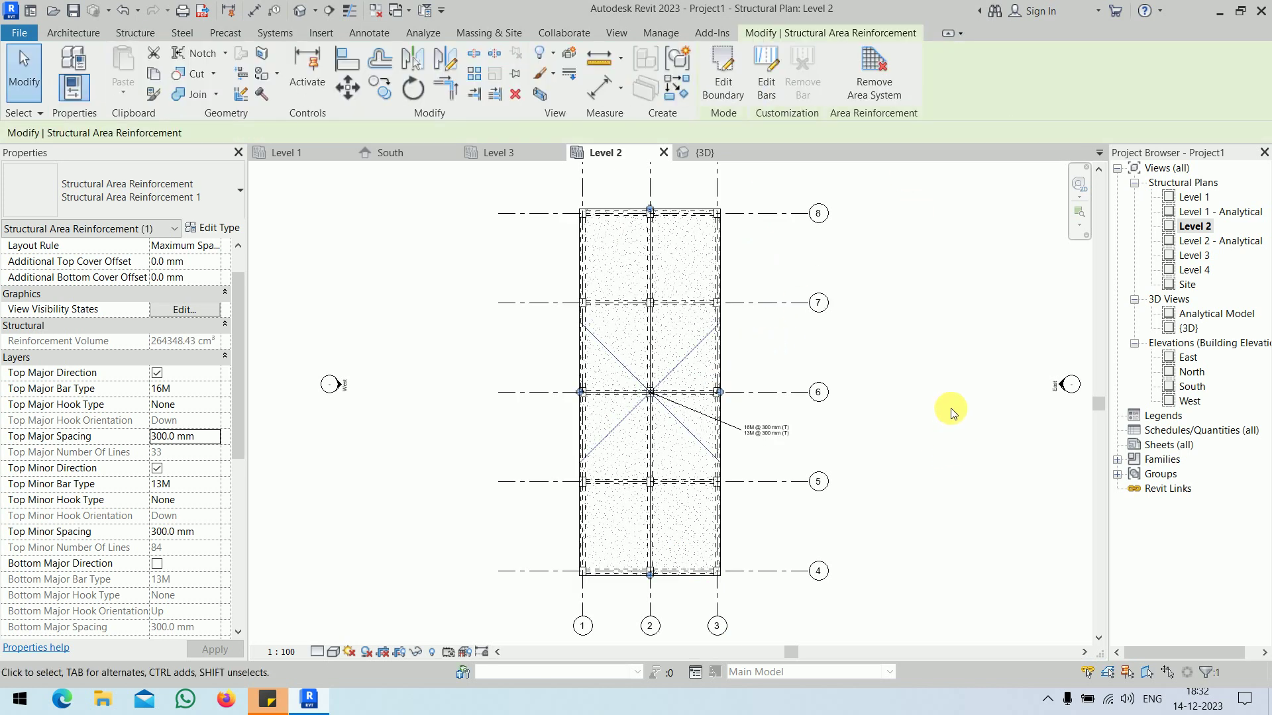
# Step: Set the new area reinforcement to show unobscured in the {3D} view and the Level 2 structural plan
pyautogui.click(184, 309)
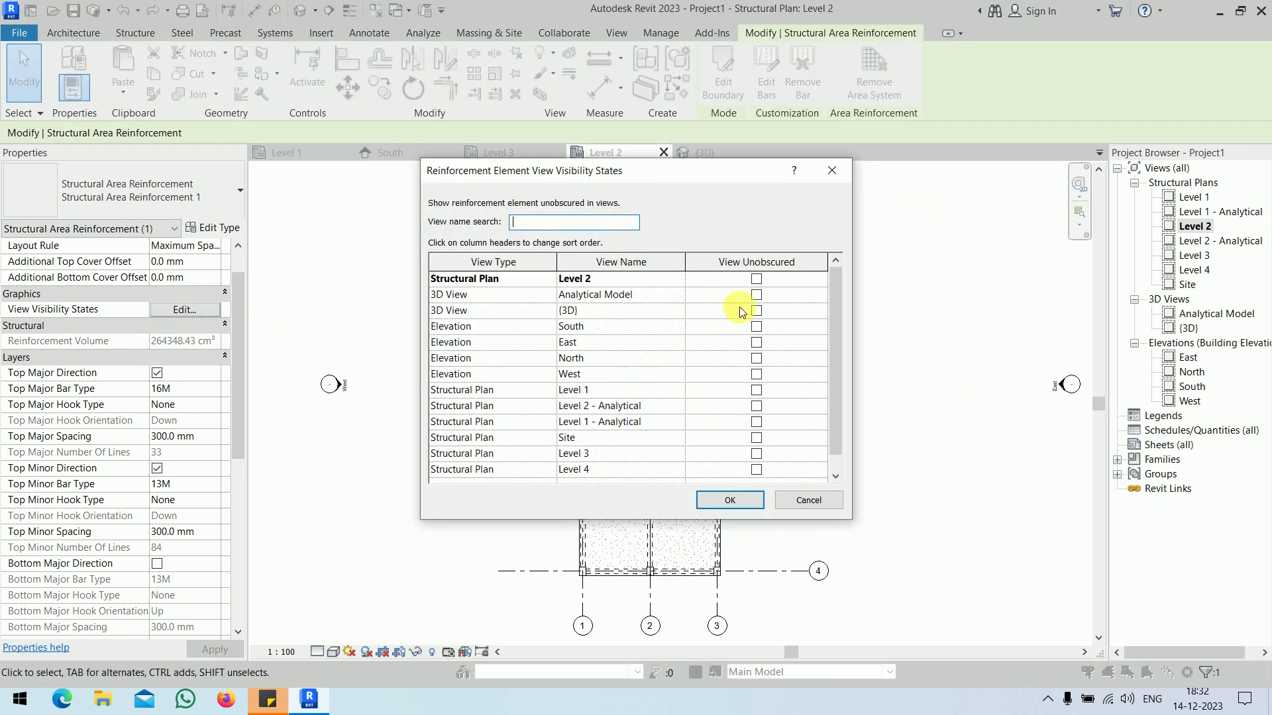
pyautogui.click(756, 311)
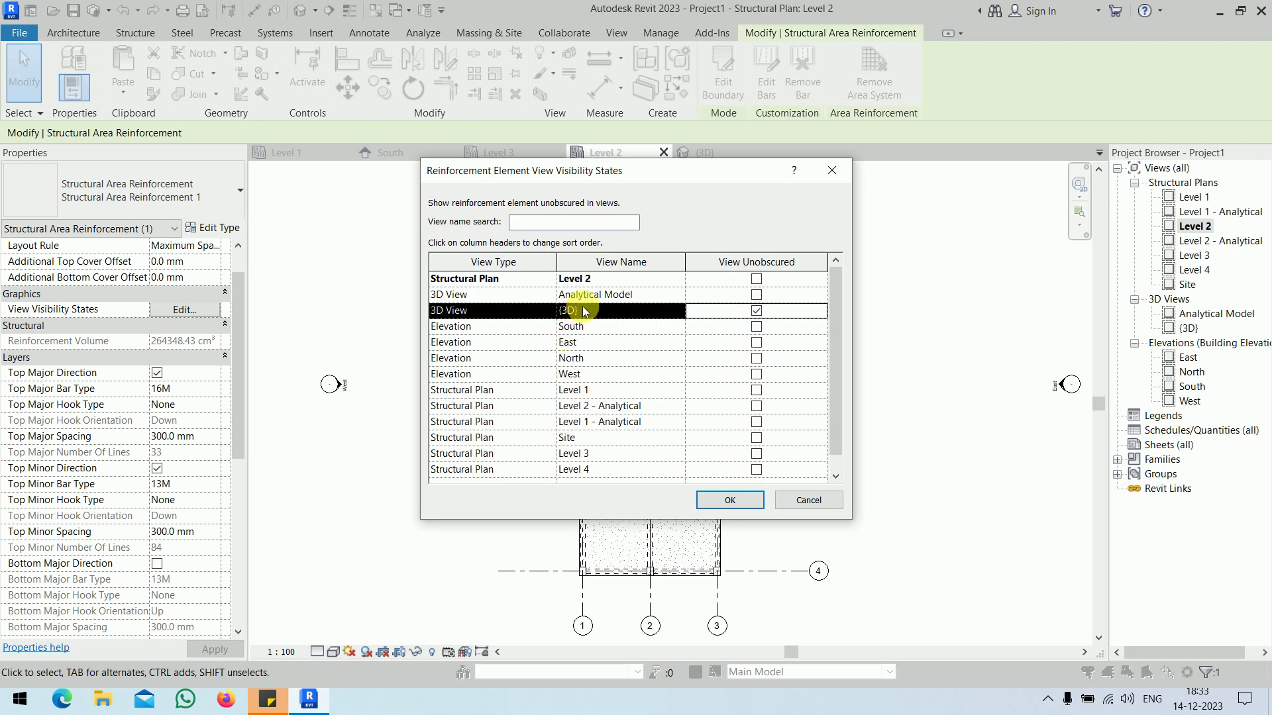
pyautogui.click(756, 278)
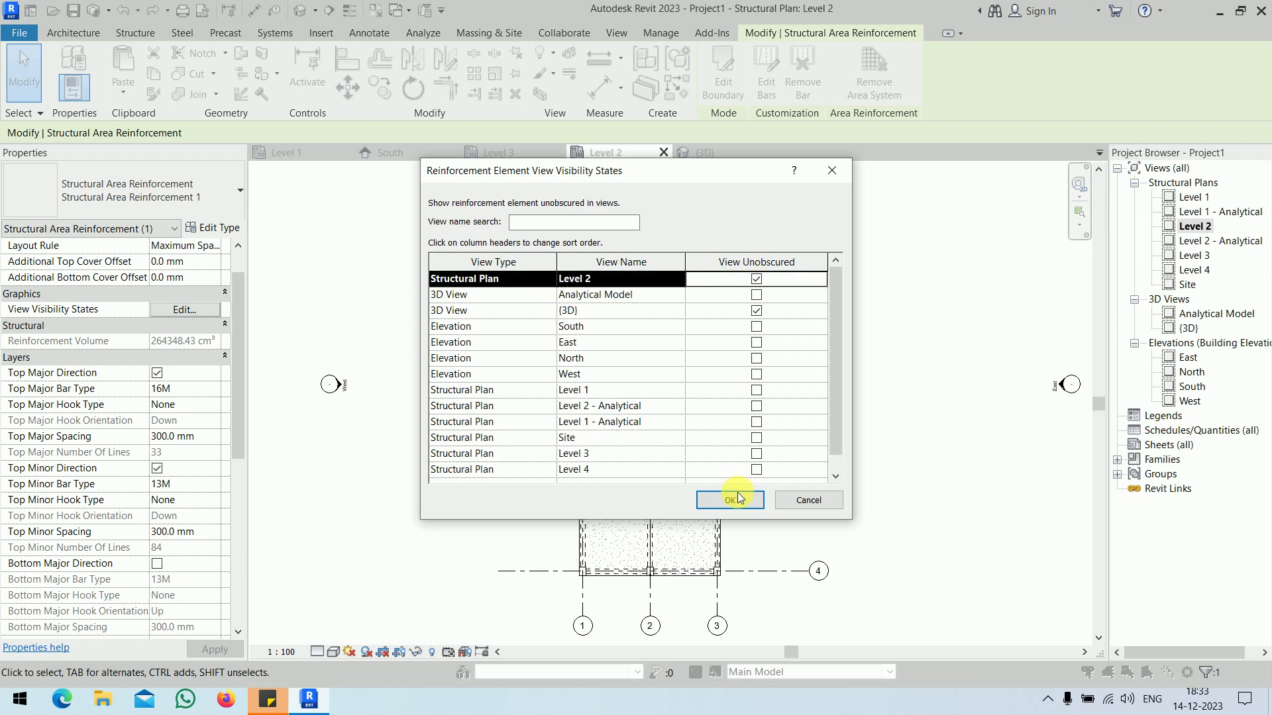
pyautogui.click(730, 500)
pyautogui.click(899, 383)
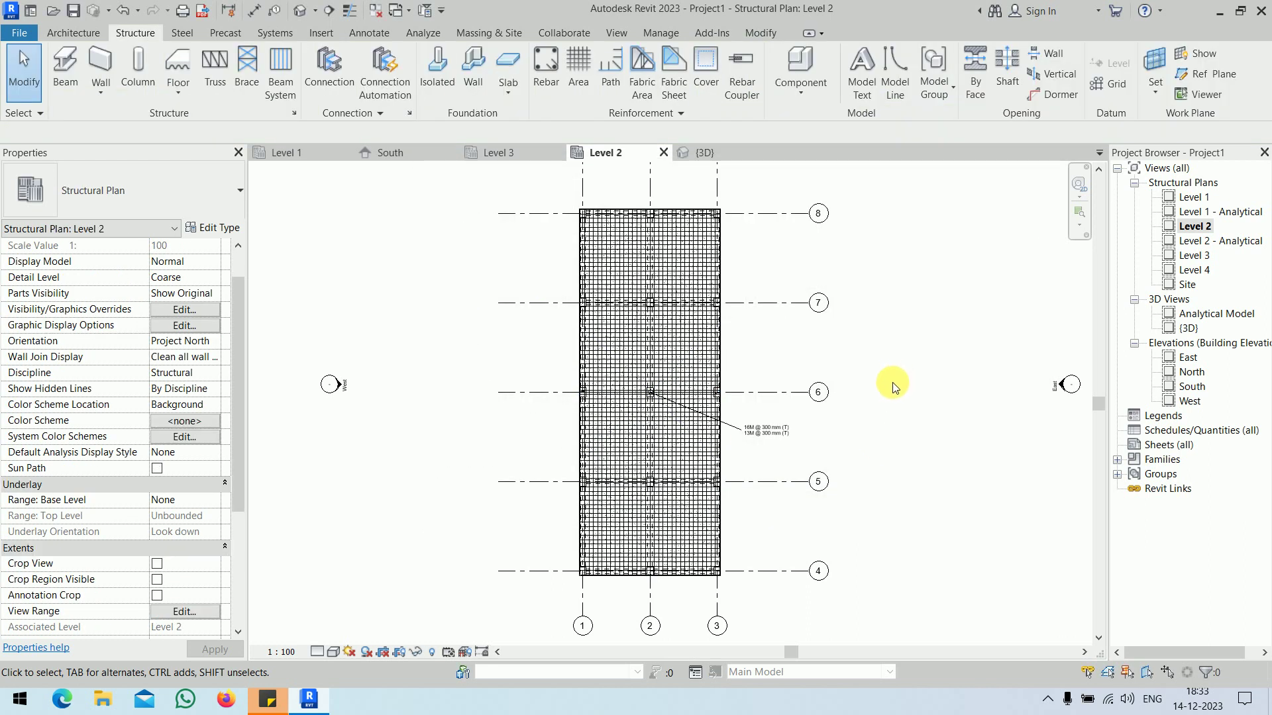
# Step: Set the Level 2 plan's detail level to Fine and its visual style to Shaded
pyautogui.scroll(5, 667, 610)
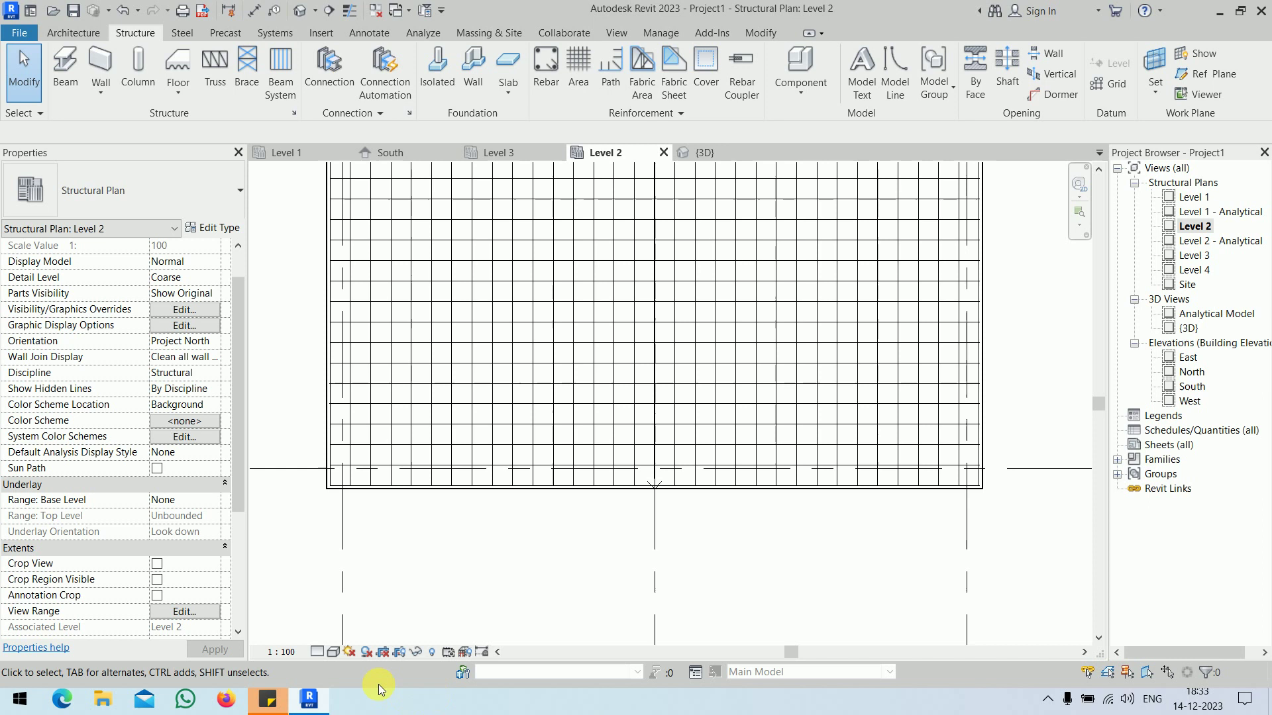
pyautogui.click(333, 653)
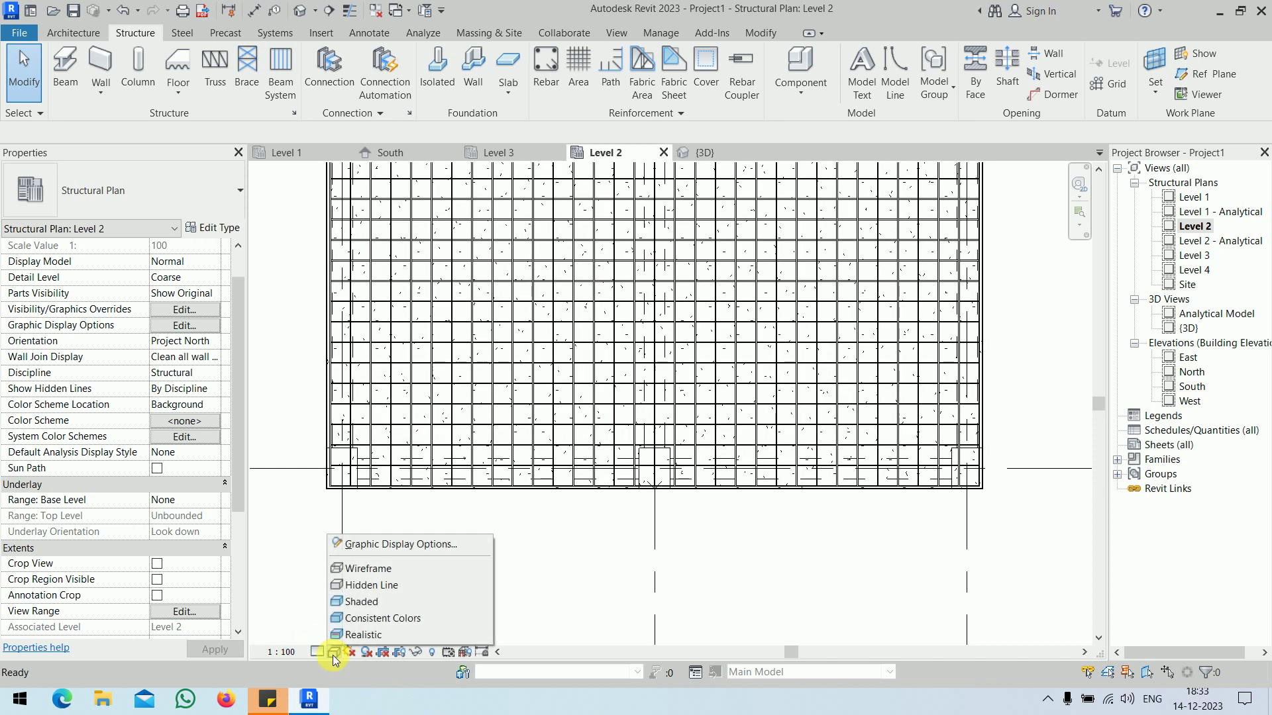
pyautogui.click(375, 603)
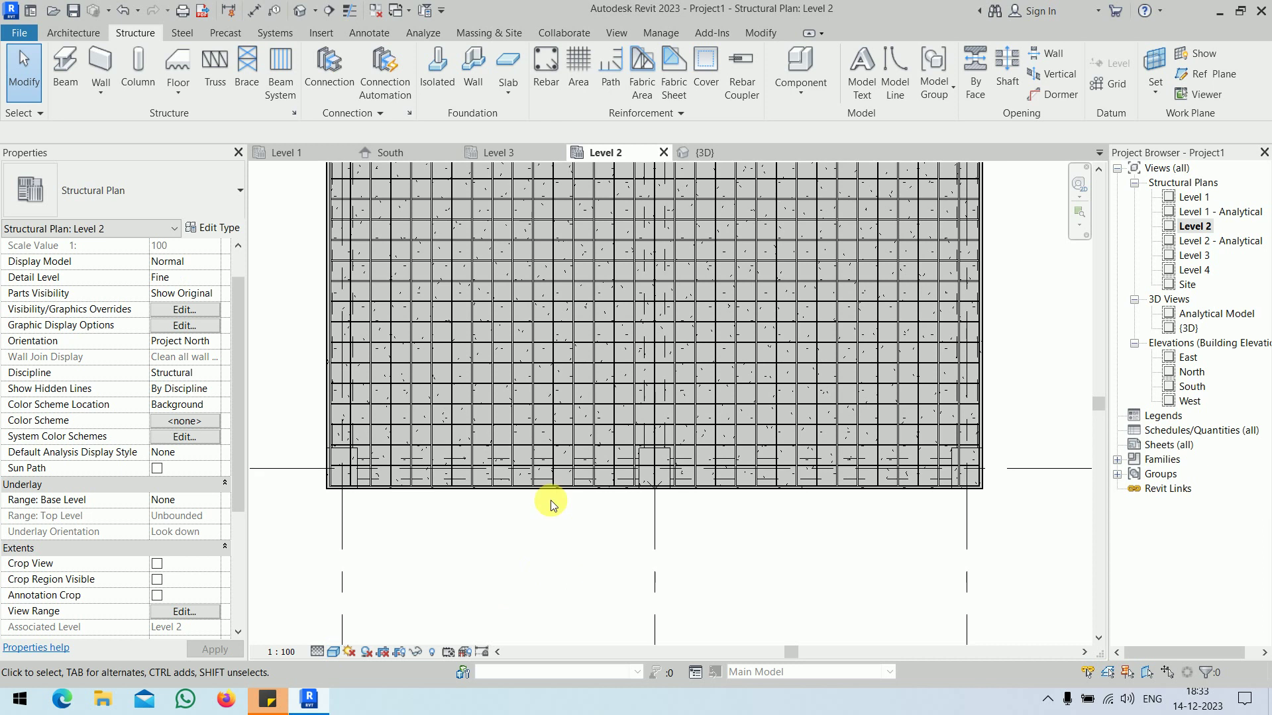
# Step: Examine the slab's top-only rebar mesh up close at the slab corner in the 3D view
pyautogui.click(703, 159)
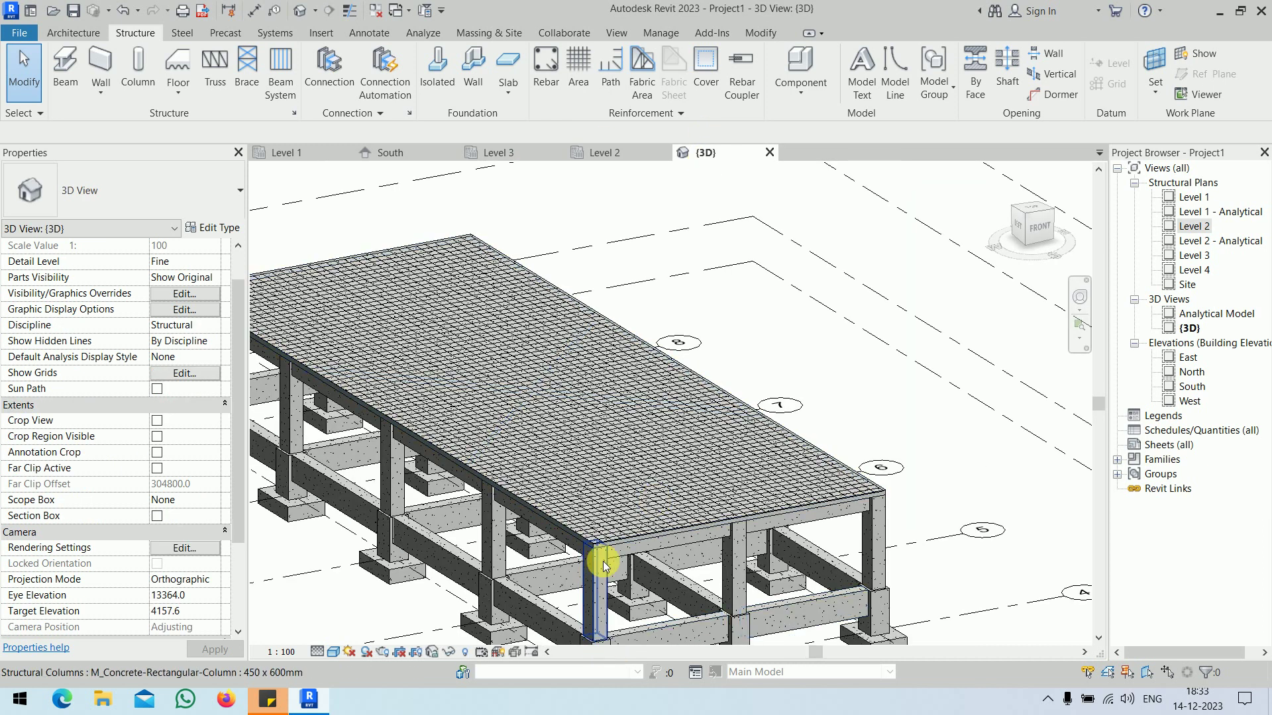
pyautogui.scroll(5, 612, 510)
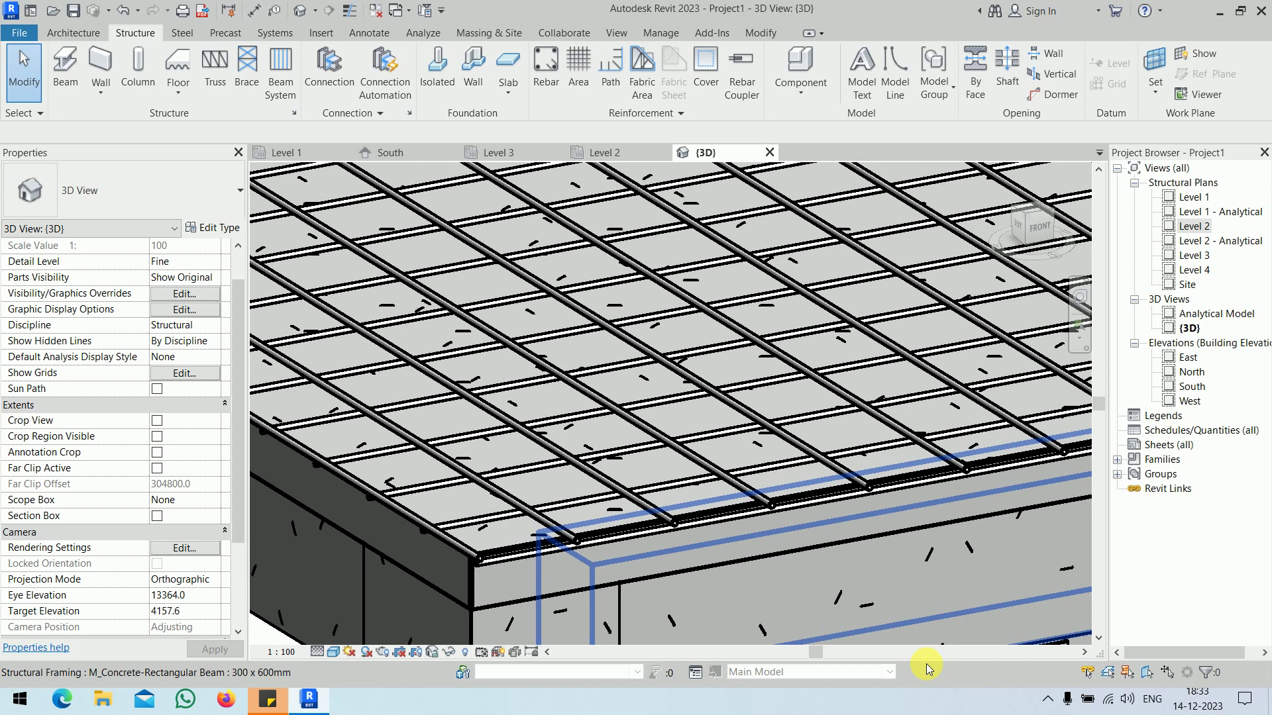
# Step: Temporarily hide the 16M top major bars and the 13M top minor bars in the Level 2 structural plan
pyautogui.scroll(-8, 773, 551)
pyautogui.keyDown('shift'); pyautogui.moveTo(797, 510); pyautogui.dragTo(941, 455, button='middle'); pyautogui.keyUp('shift')
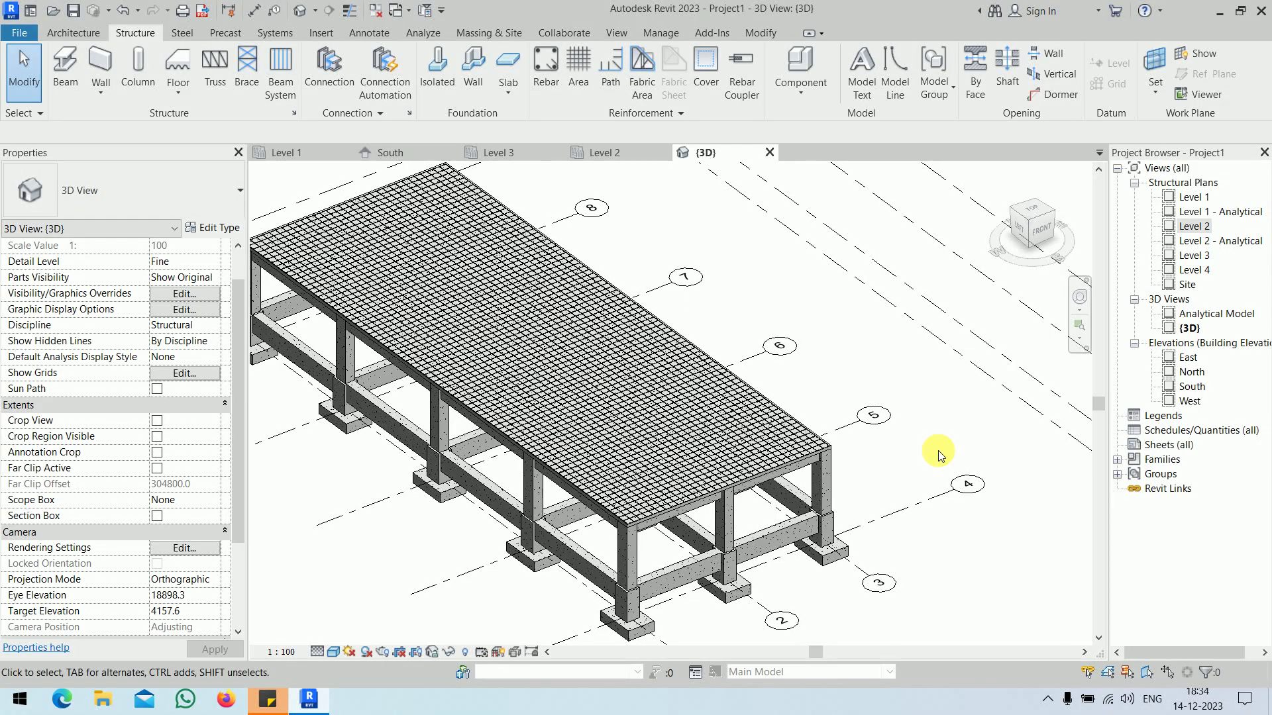
pyautogui.doubleClick(1200, 226)
pyautogui.scroll(-3, 759, 429)
pyautogui.moveTo(838, 366); pyautogui.dragTo(724, 523, button='middle')
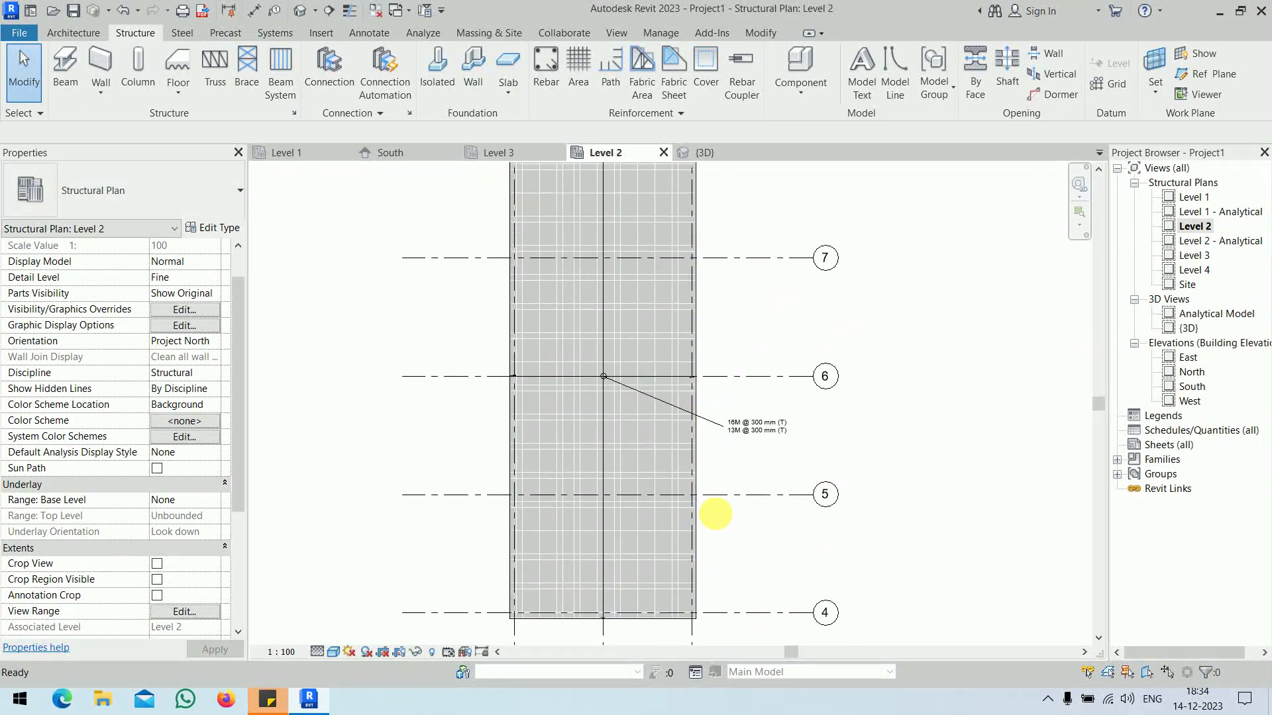
pyautogui.scroll(5, 696, 235)
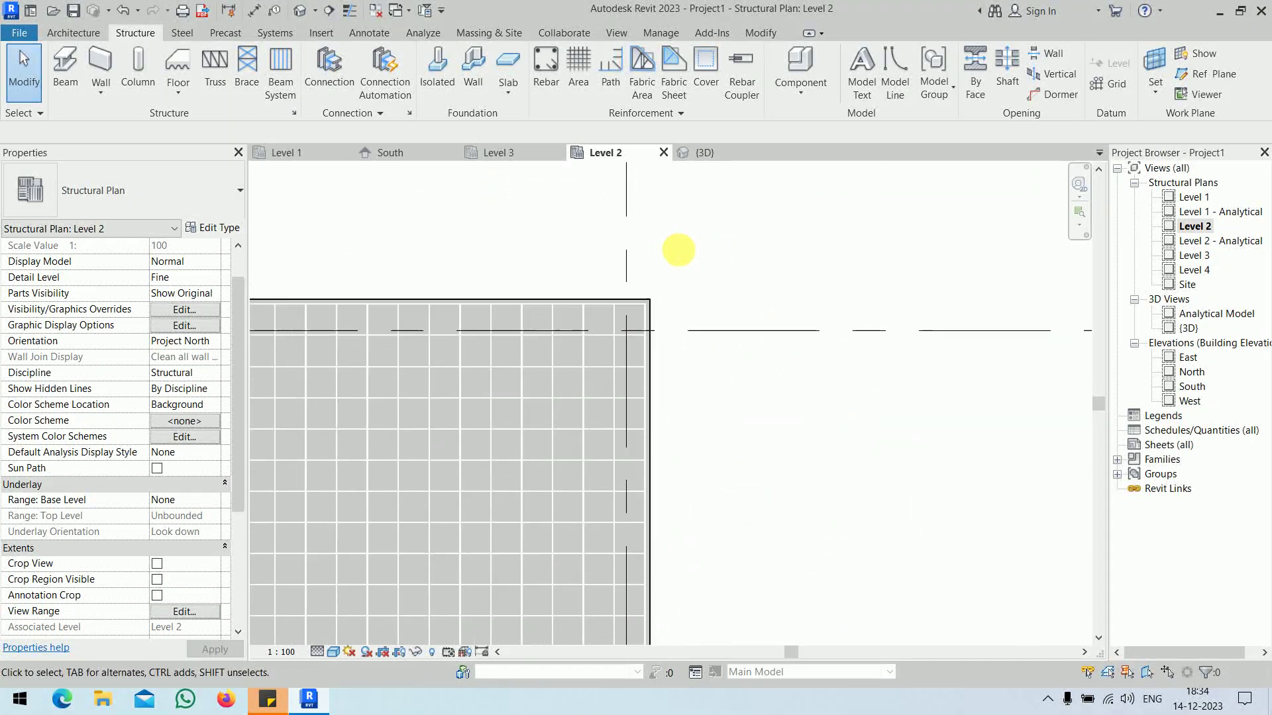
pyautogui.click(661, 338)
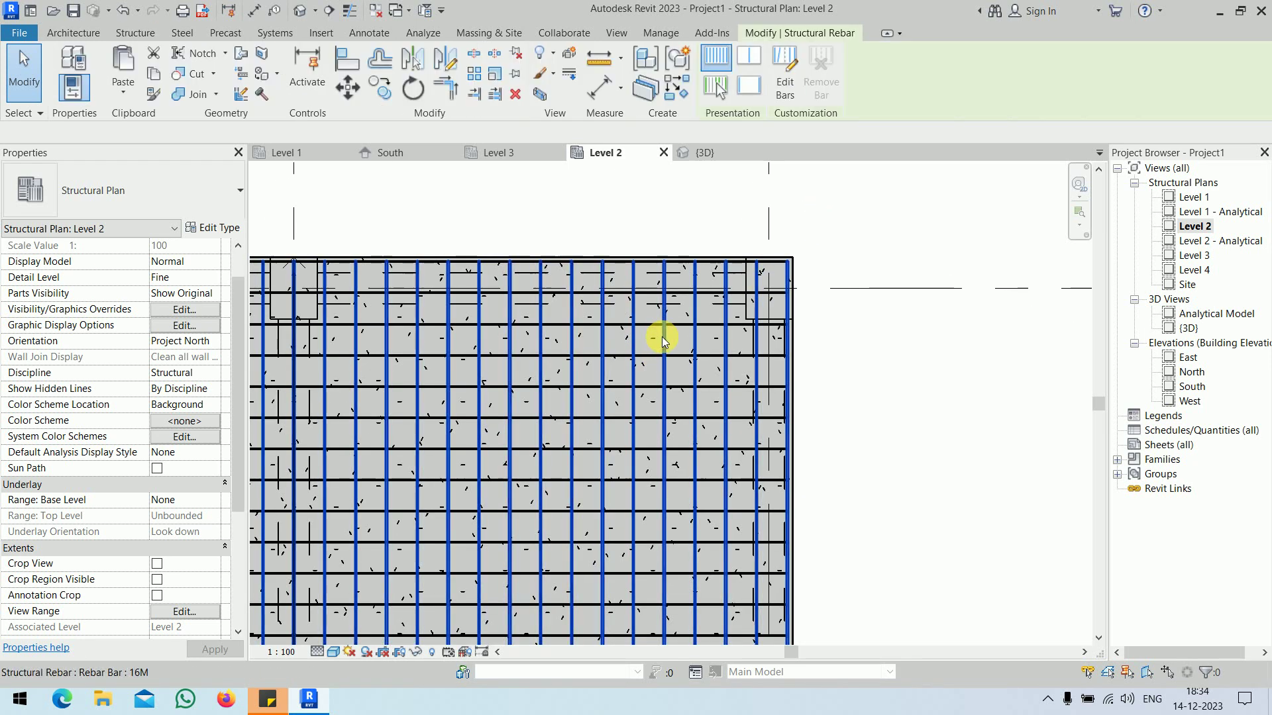
pyautogui.press('h')
pyautogui.press('h')
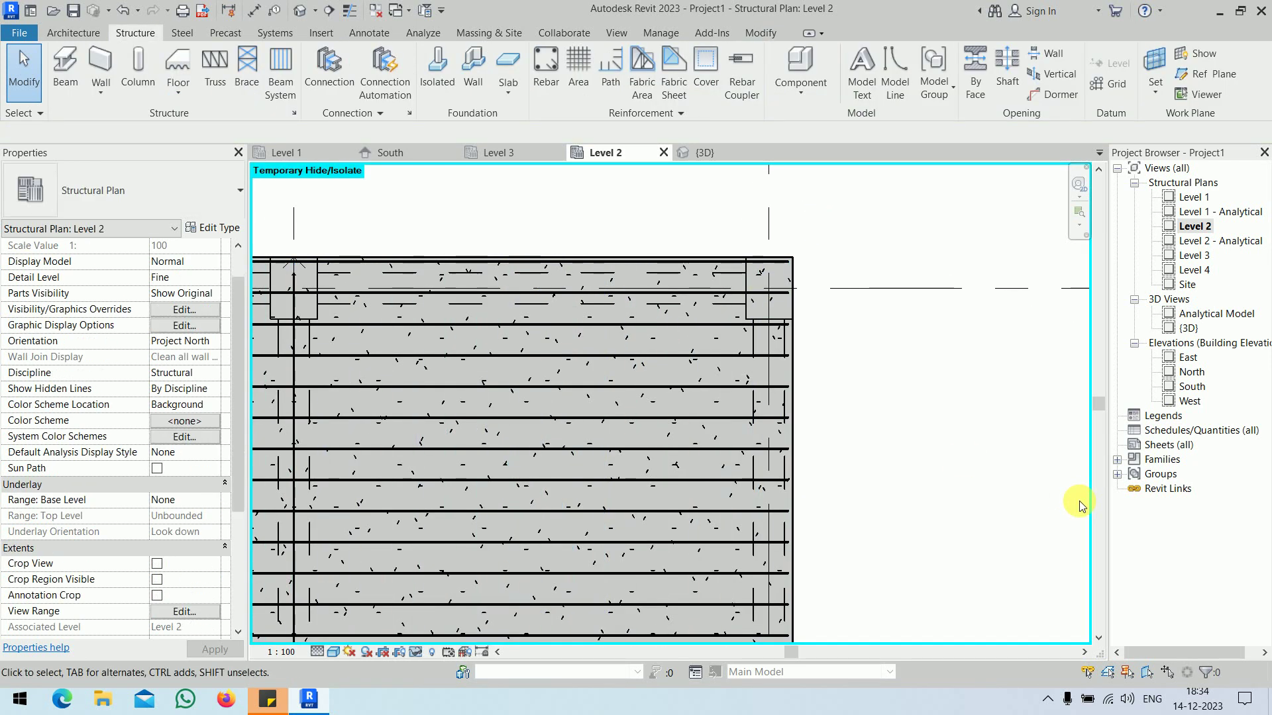
pyautogui.click(681, 321)
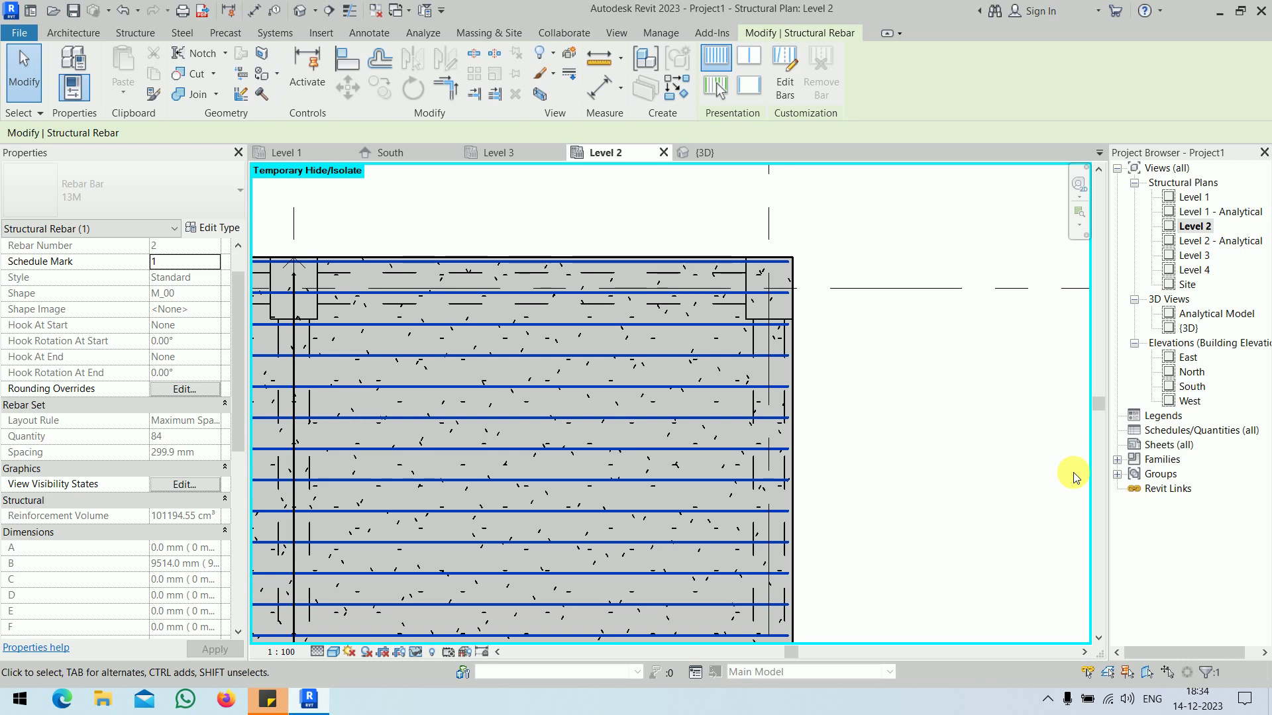
pyautogui.press('h')
pyautogui.press('h')
pyautogui.scroll(-3, 903, 463)
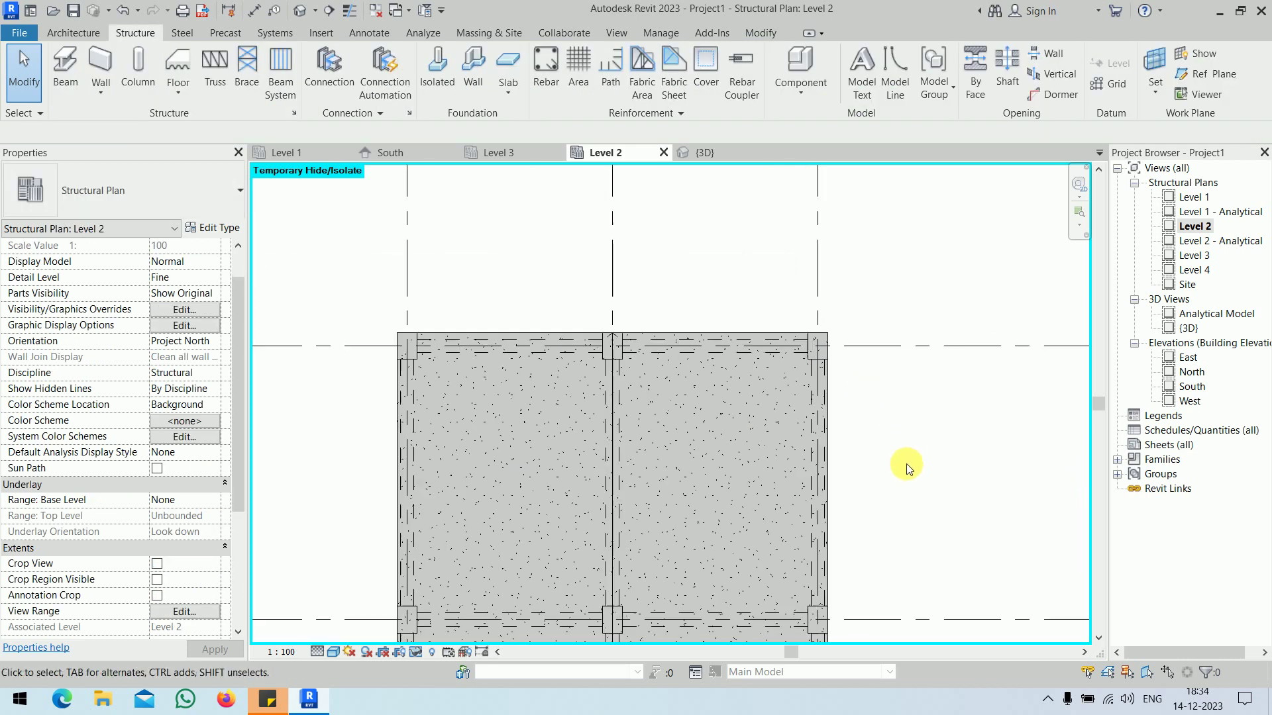
pyautogui.moveTo(903, 463); pyautogui.dragTo(857, 264, button='middle')
pyautogui.click(788, 347)
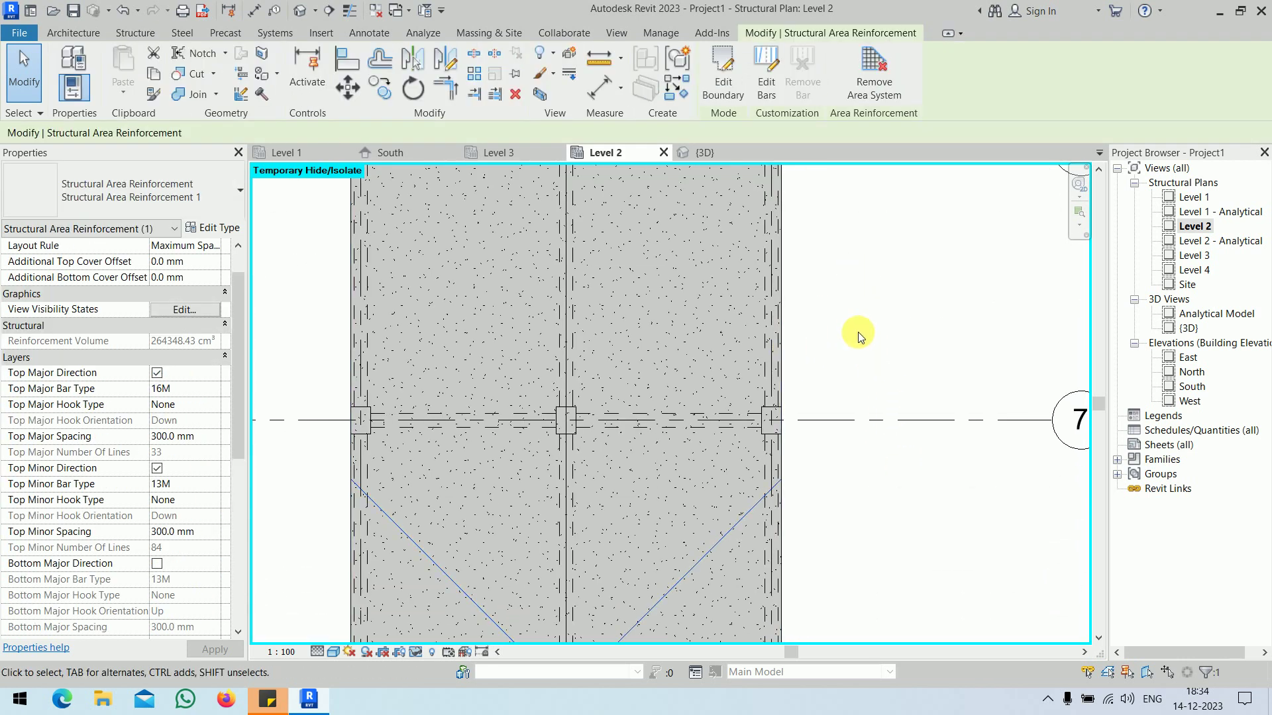
pyautogui.scroll(-3, 913, 274)
pyautogui.click(885, 296)
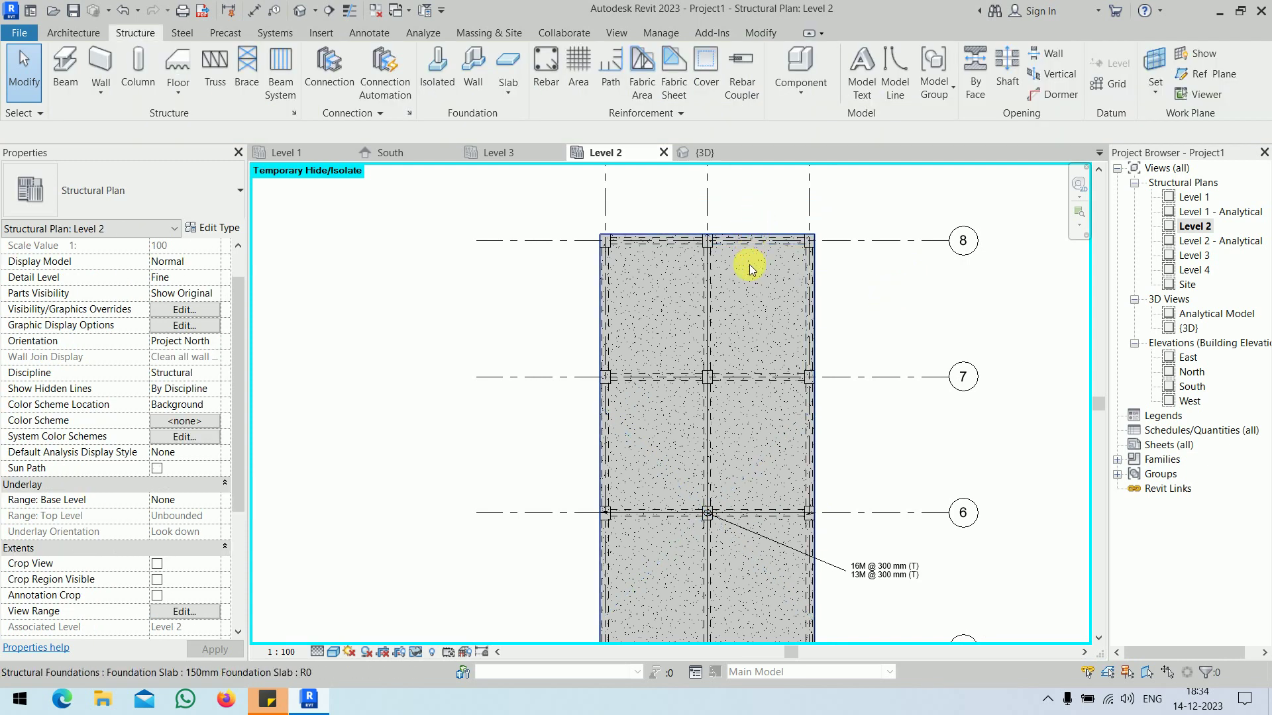
# Step: Place two single straight 13M bars, shape M_00, lengthwise in the slab on either side of grid 2, using the Far Cover Reference placement plane
pyautogui.click(755, 236)
pyautogui.click(753, 84)
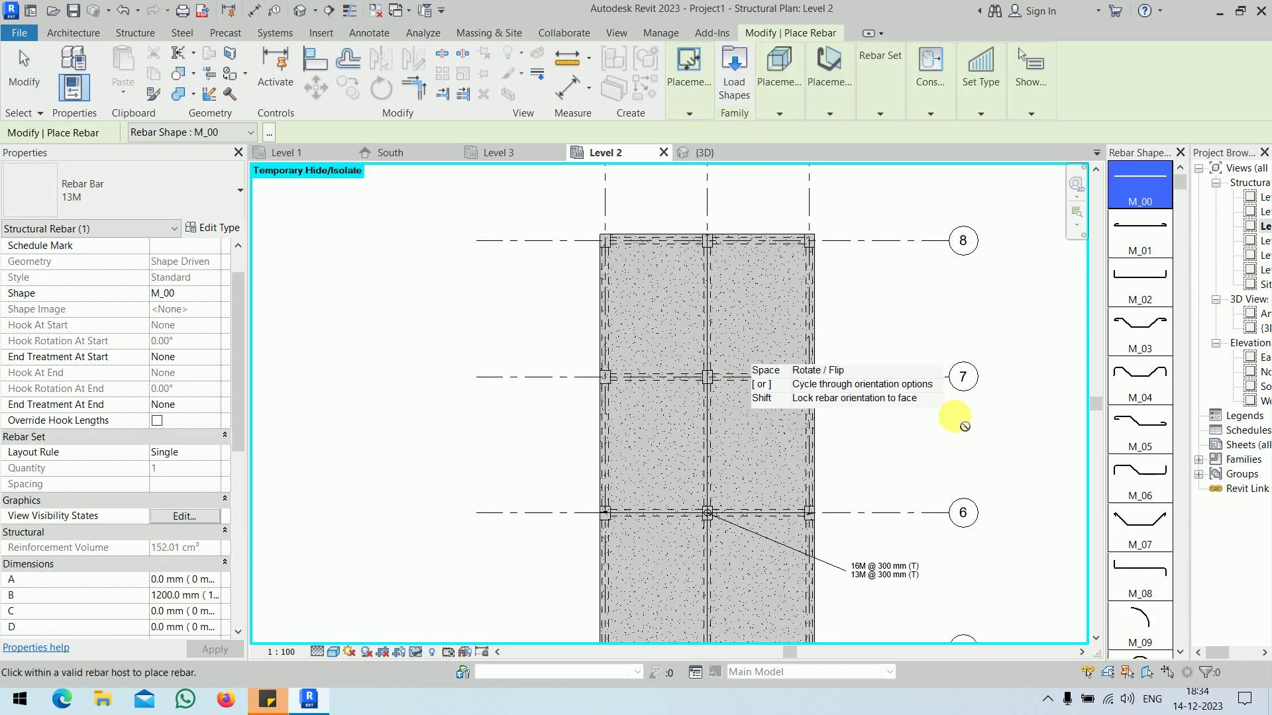
pyautogui.click(823, 84)
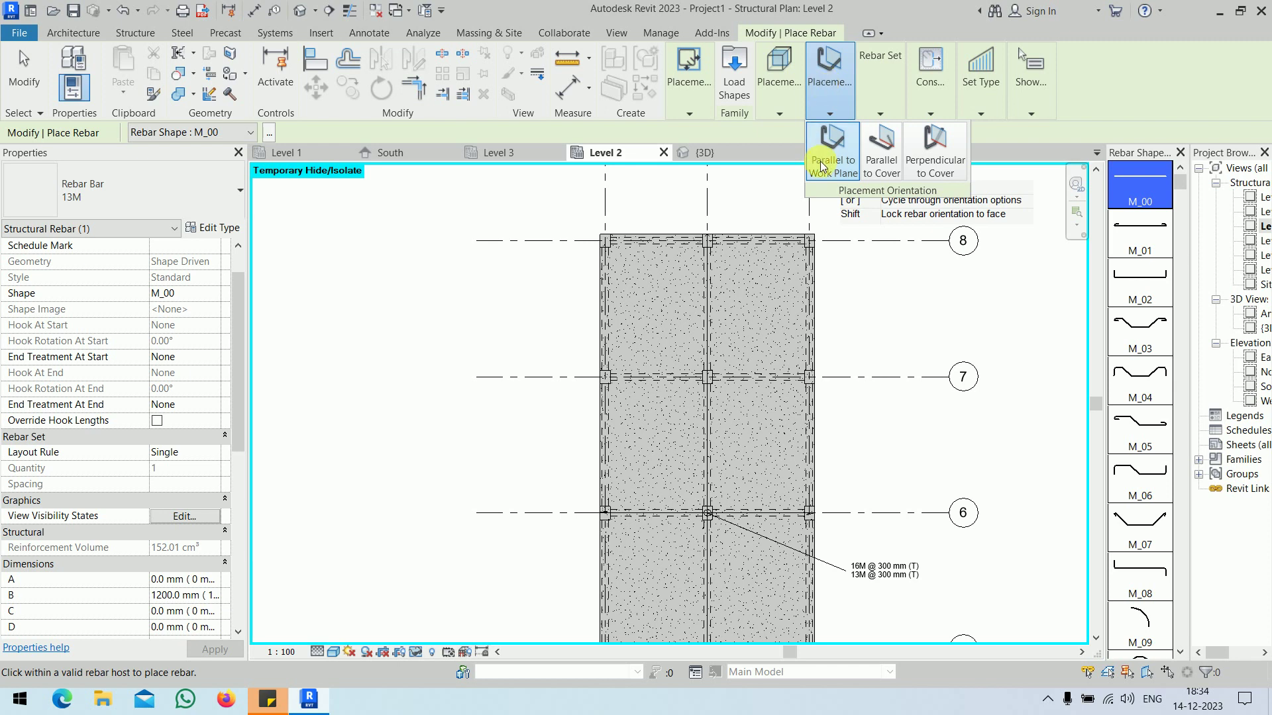
pyautogui.click(779, 114)
pyautogui.click(889, 156)
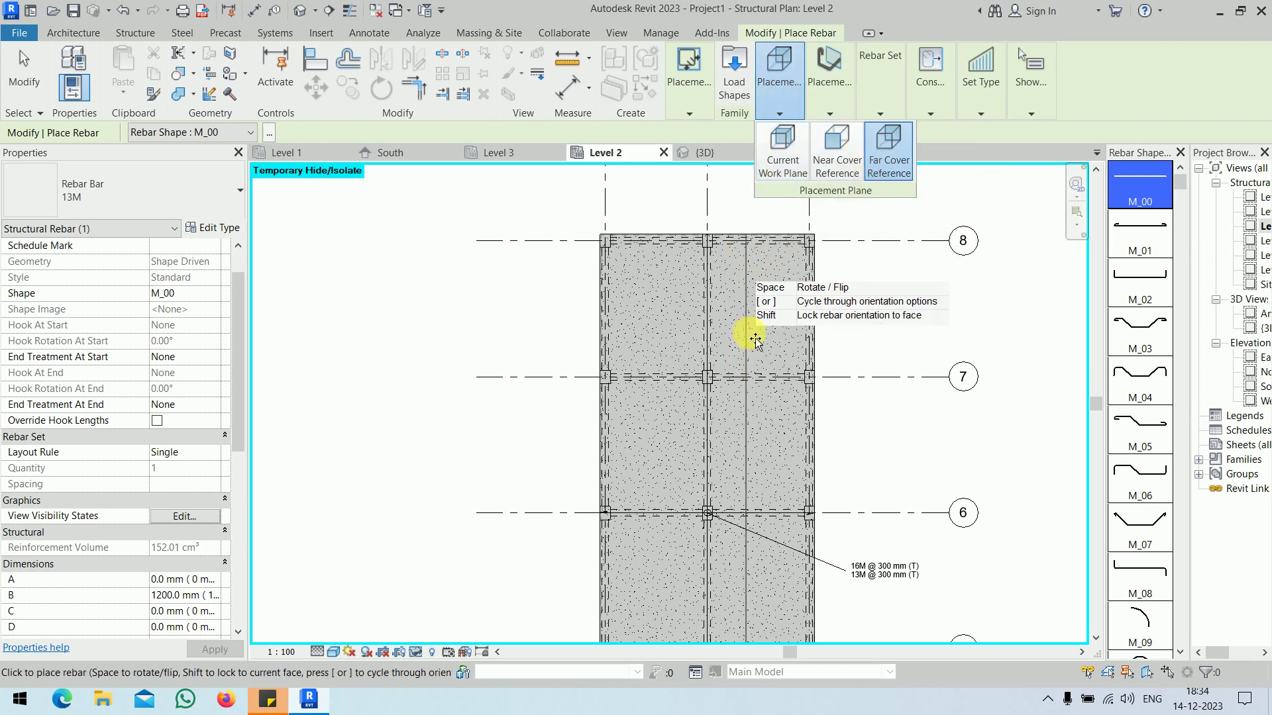
pyautogui.scroll(-3, 756, 318)
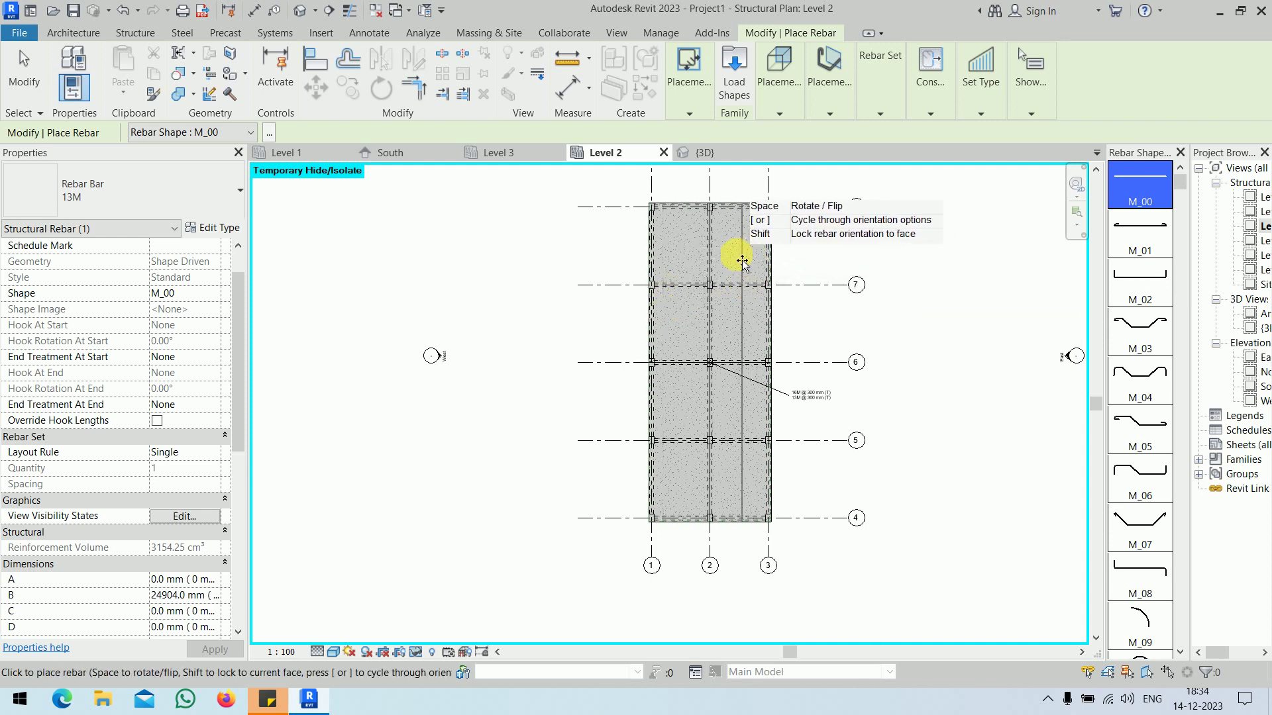
pyautogui.scroll(1, 746, 258)
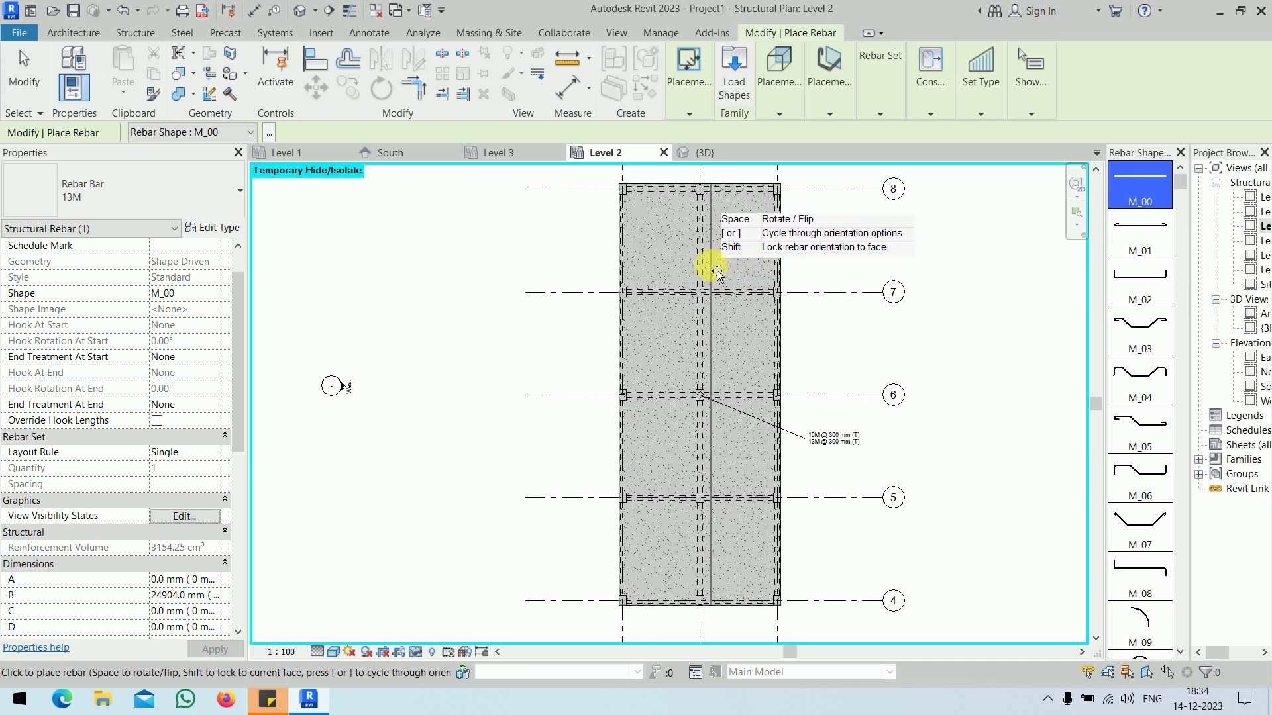
pyautogui.scroll(3, 706, 264)
pyautogui.scroll(3, 691, 275)
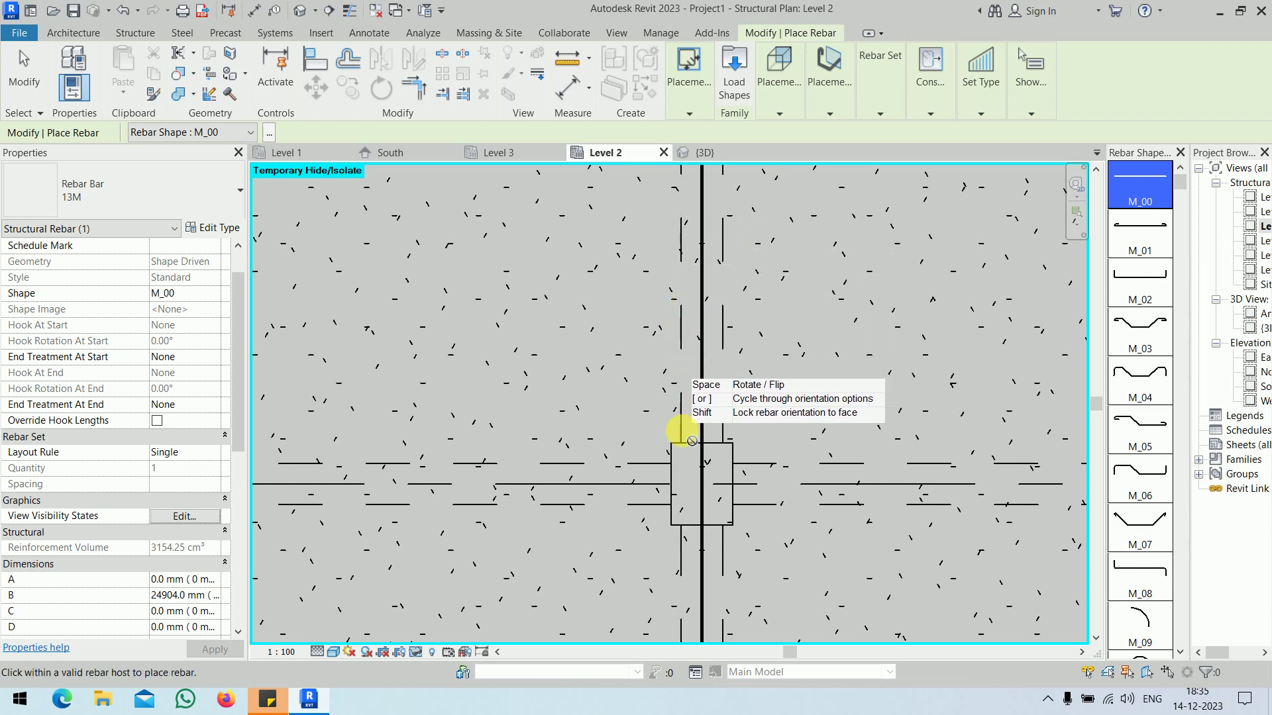
pyautogui.click(685, 434)
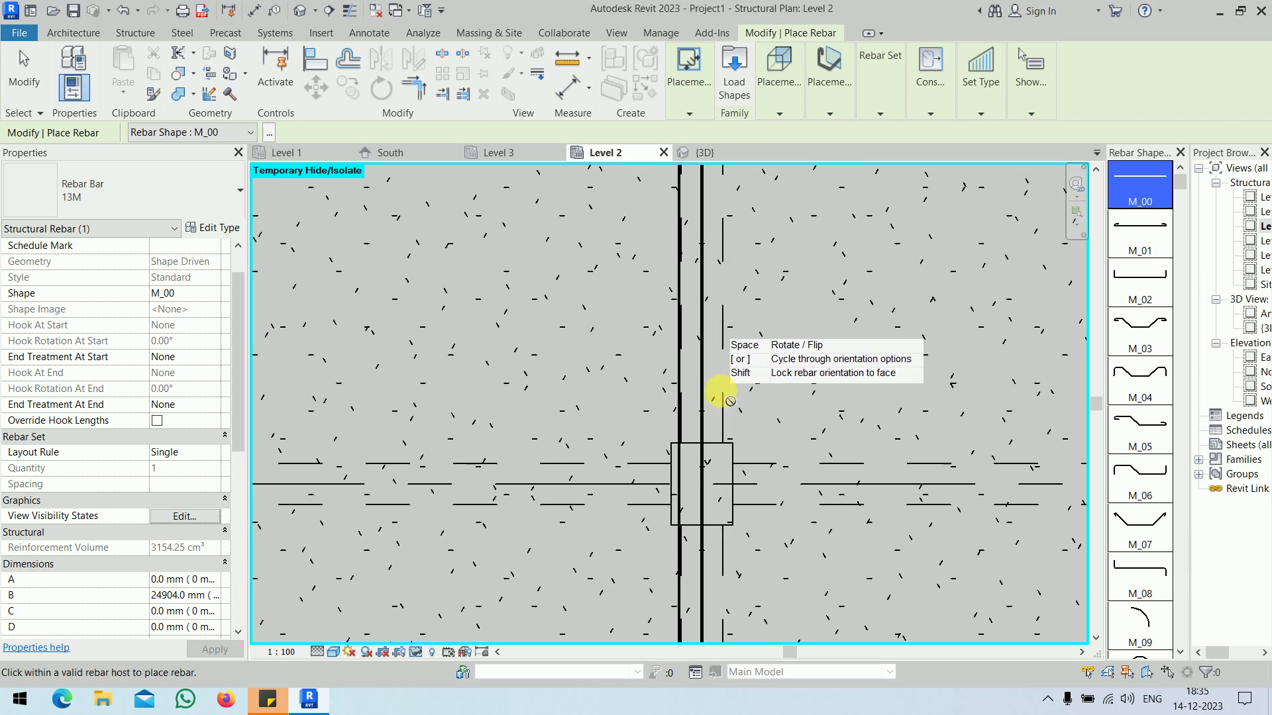
pyautogui.click(729, 391)
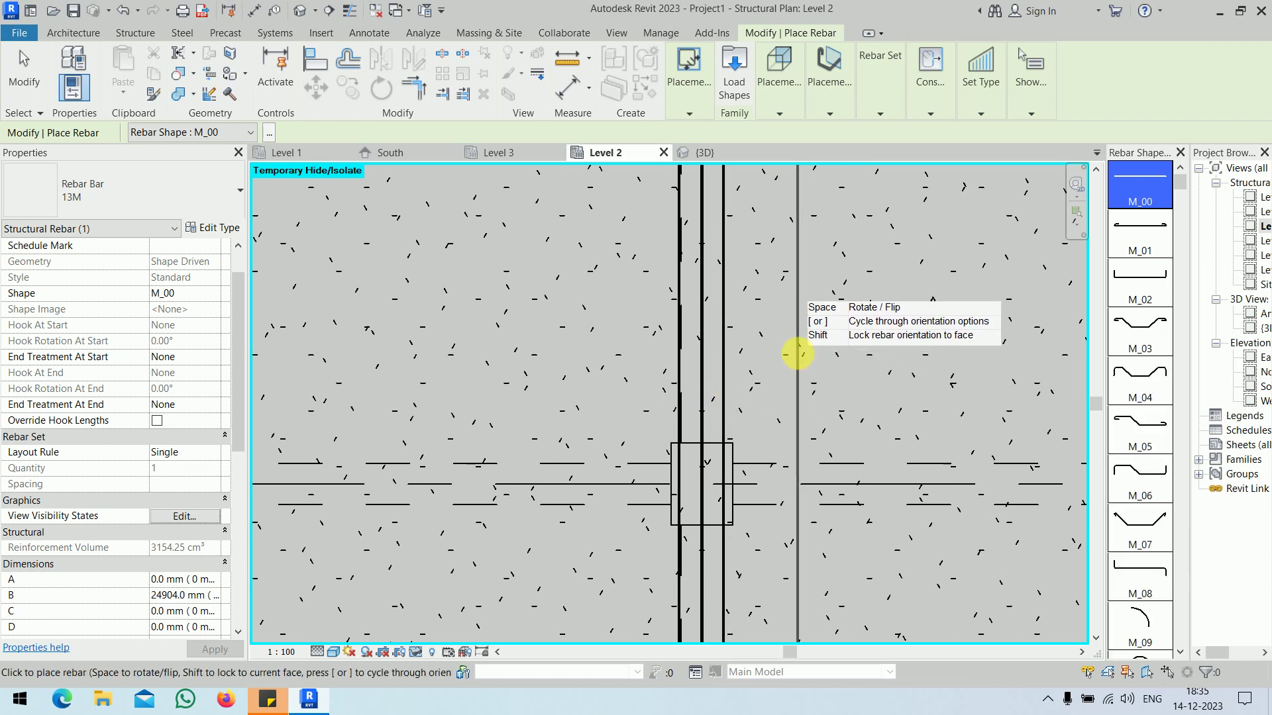
pyautogui.rightClick(794, 352)
pyautogui.click(822, 360)
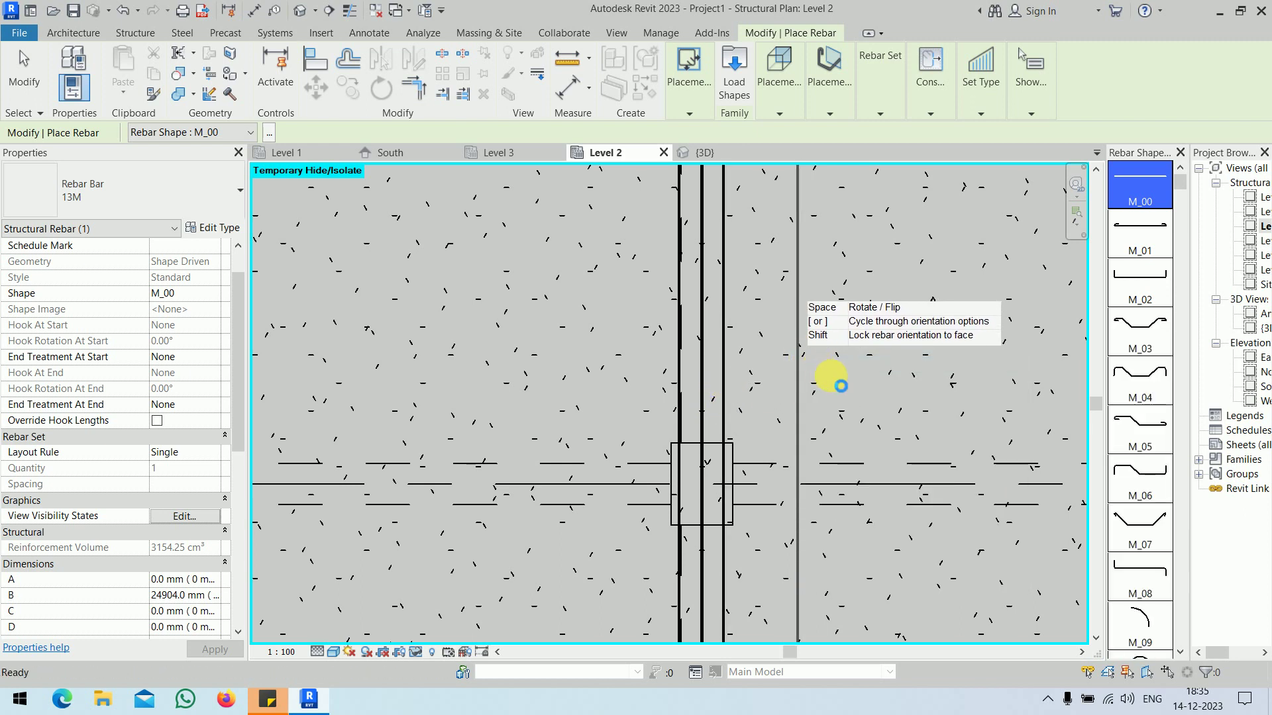
pyautogui.press('Escape')
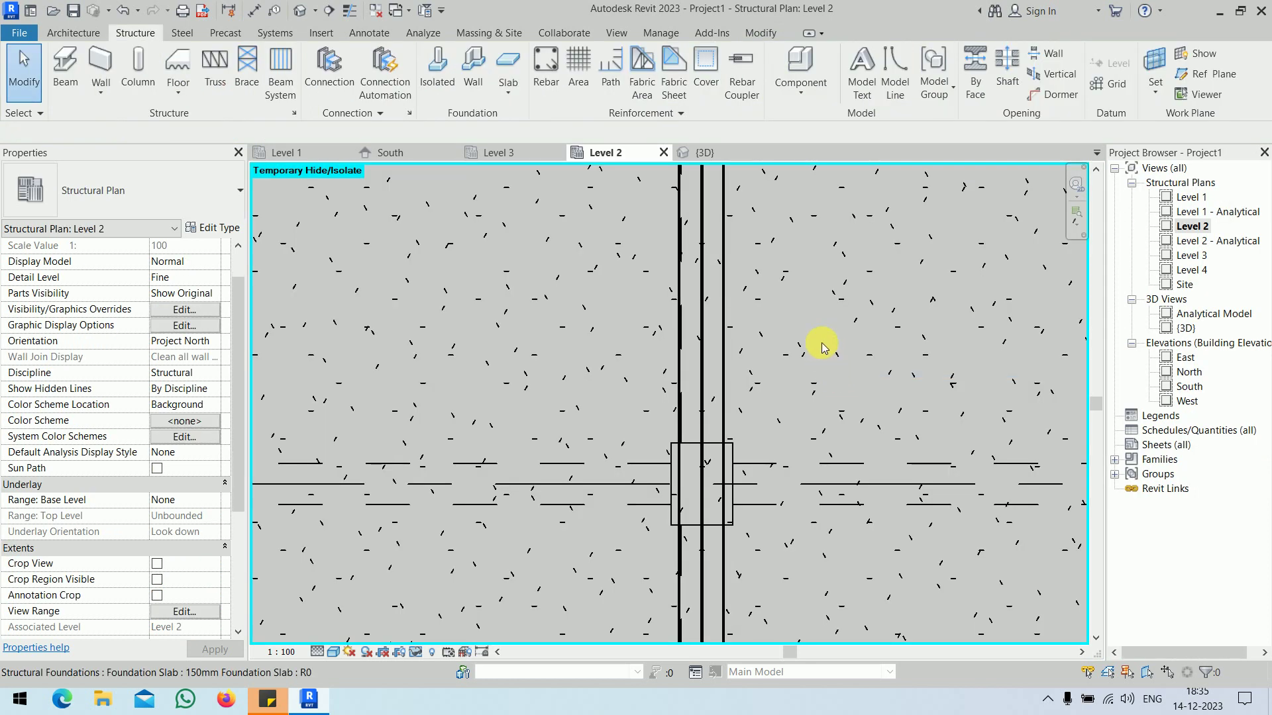
# Step: Examine the added bars along grid 2 in the Level 2 plan and the slab's area reinforcement in the South elevation
pyautogui.scroll(5, 822, 347)
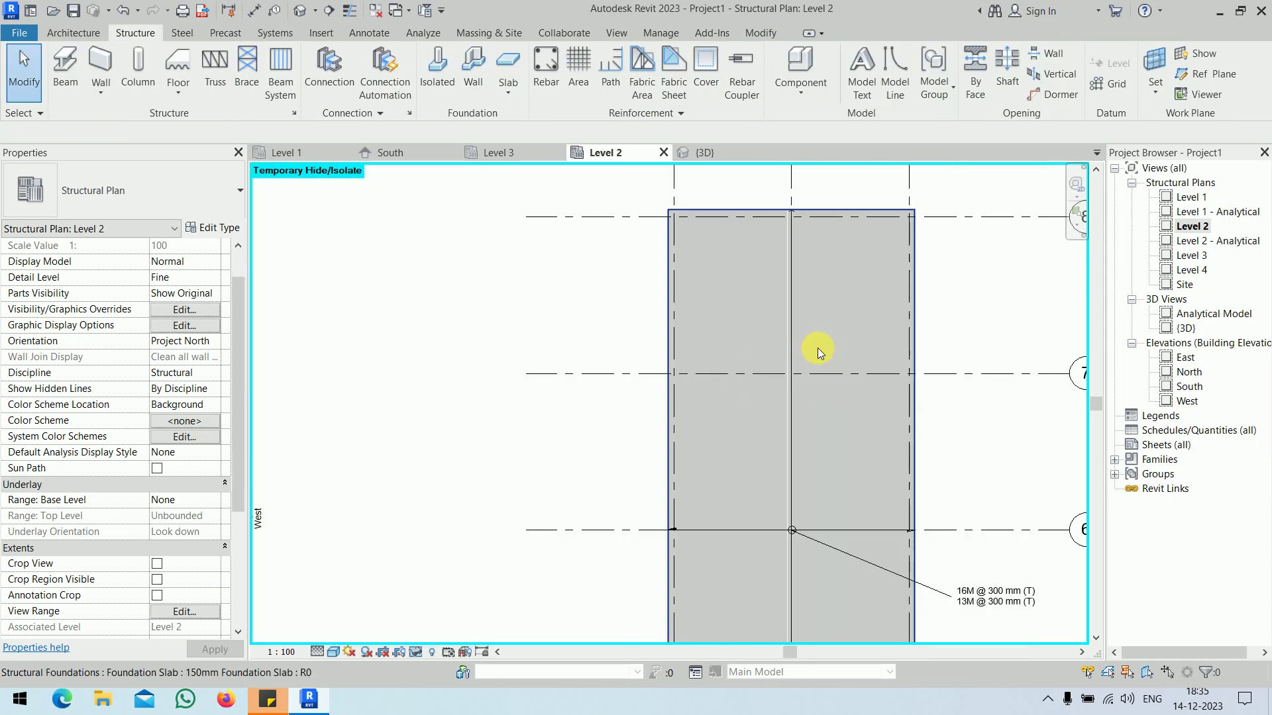
pyautogui.scroll(-3, 686, 275)
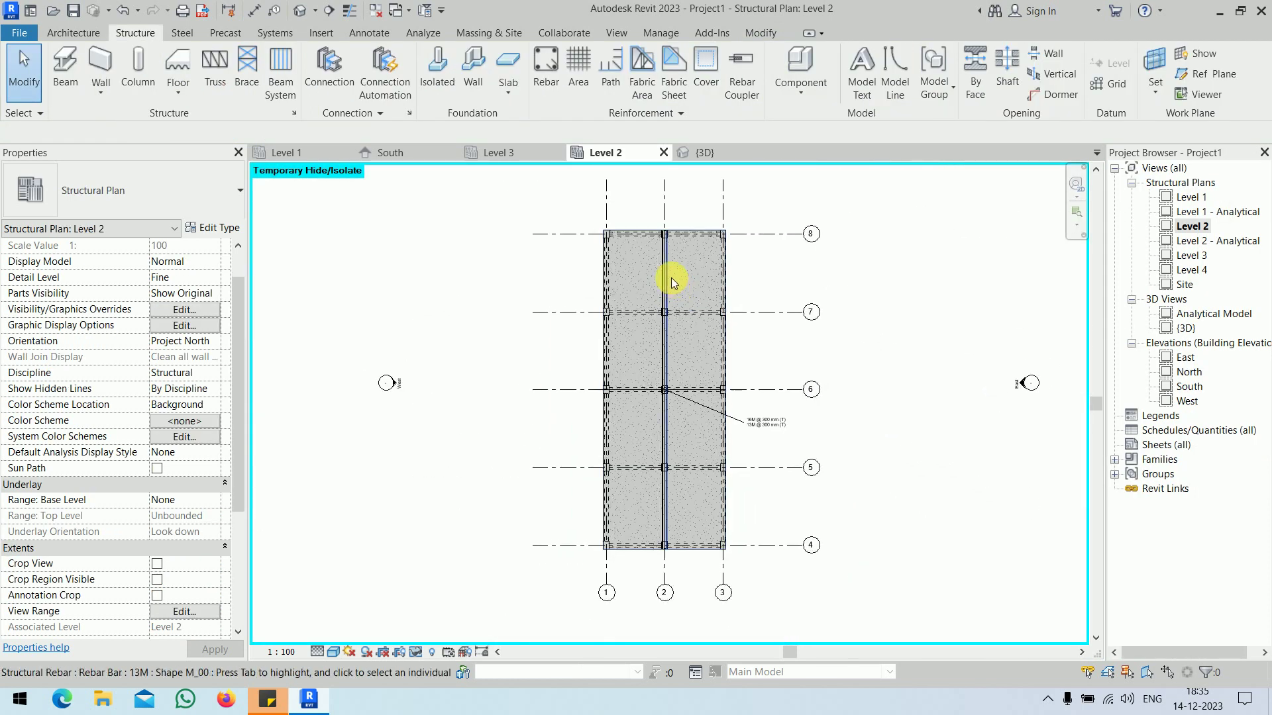
pyautogui.scroll(6, 673, 277)
pyautogui.scroll(-3, 669, 285)
pyautogui.scroll(-3, 543, 412)
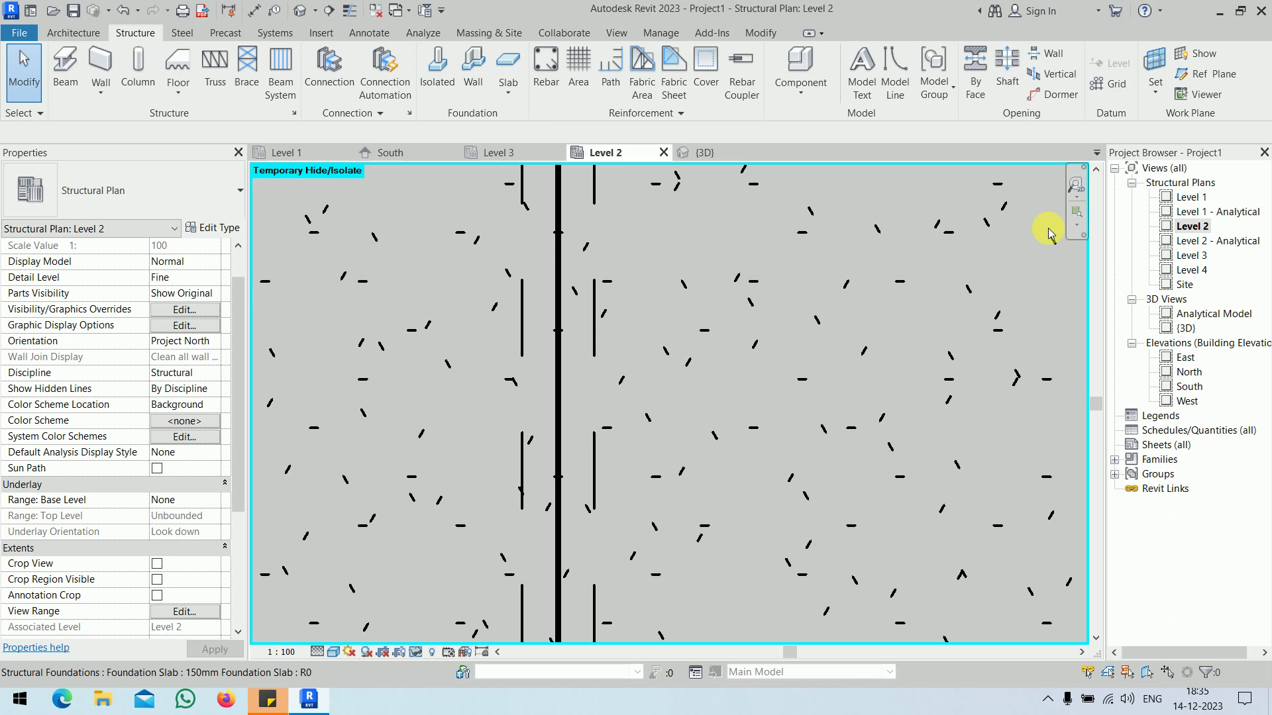
pyautogui.click(396, 153)
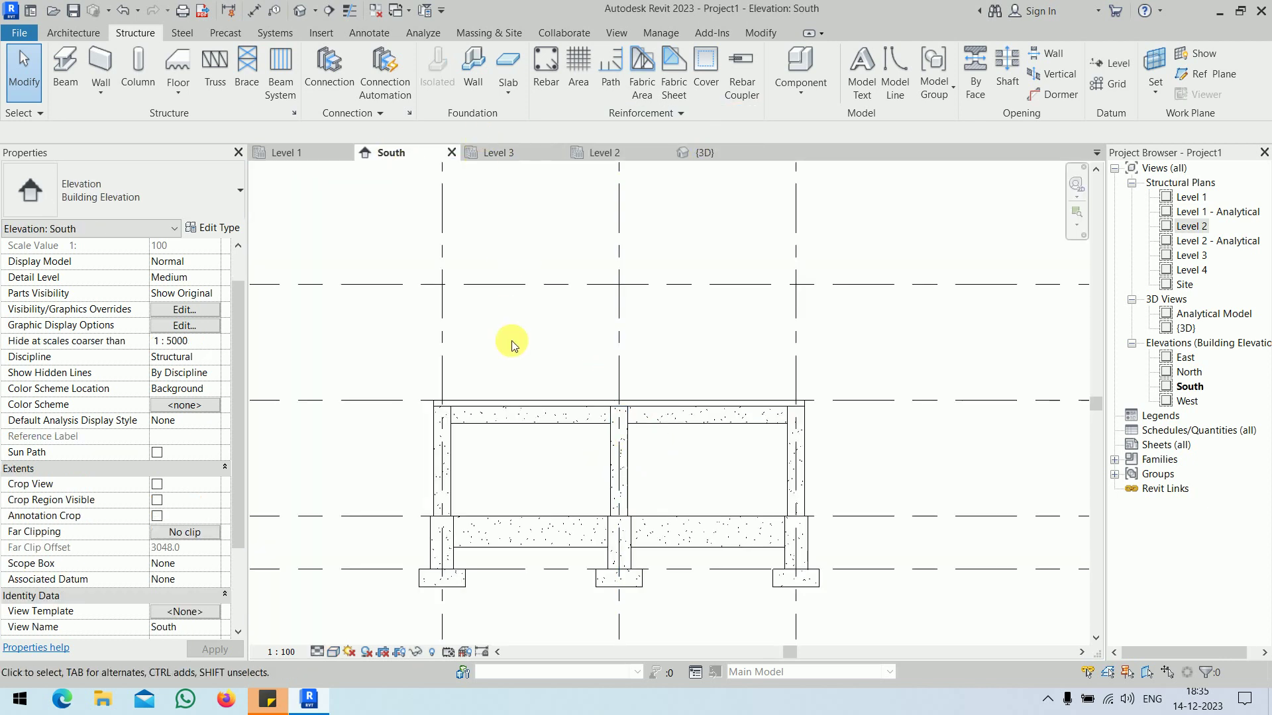
pyautogui.click(498, 421)
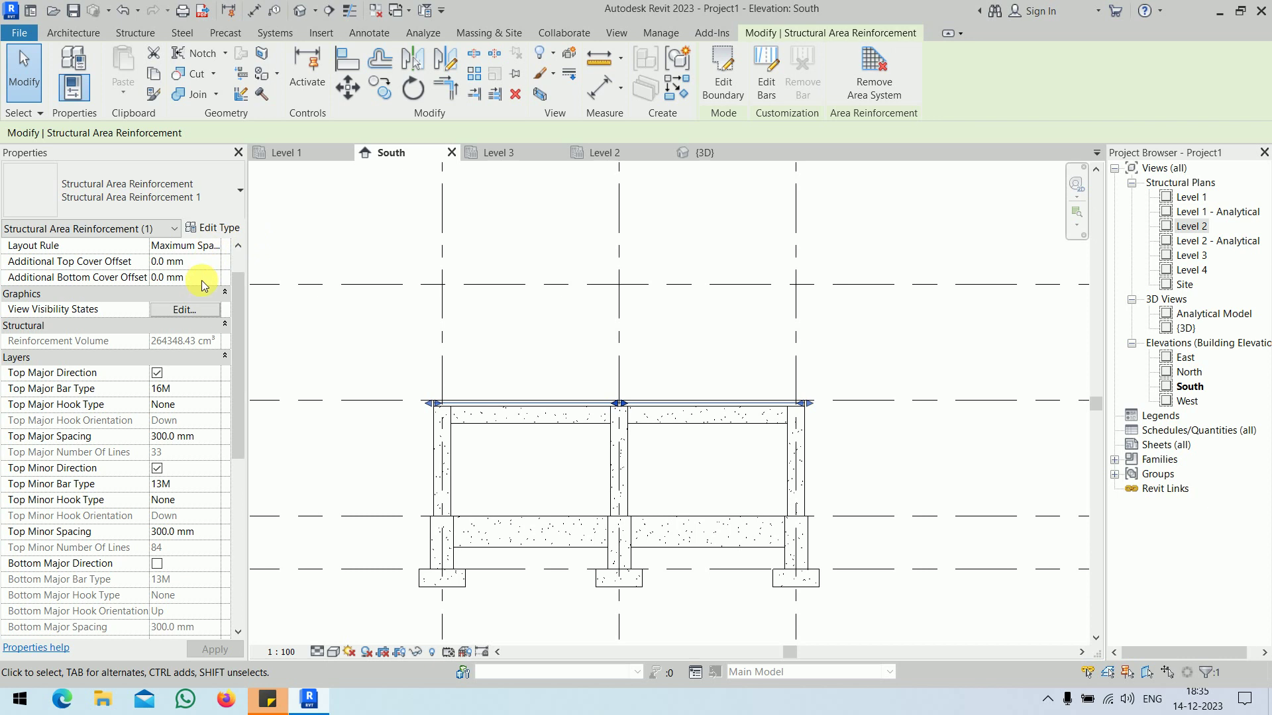
pyautogui.click(567, 323)
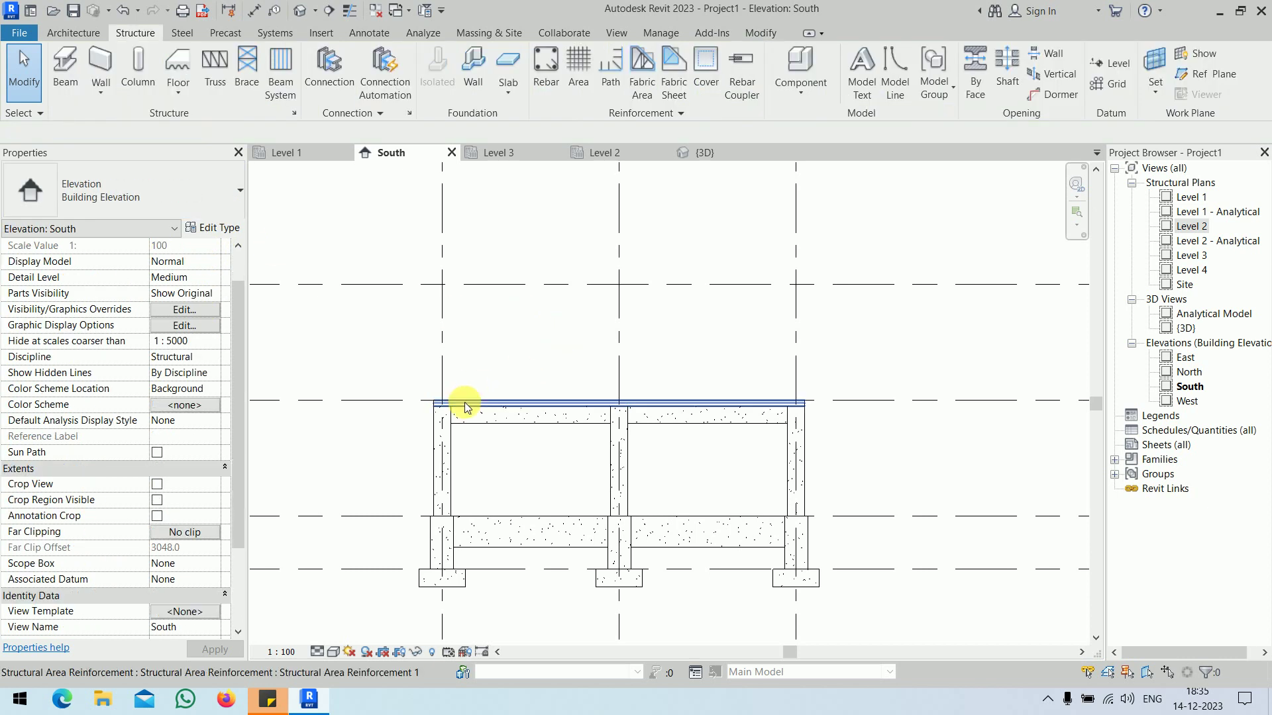
pyautogui.scroll(5, 462, 396)
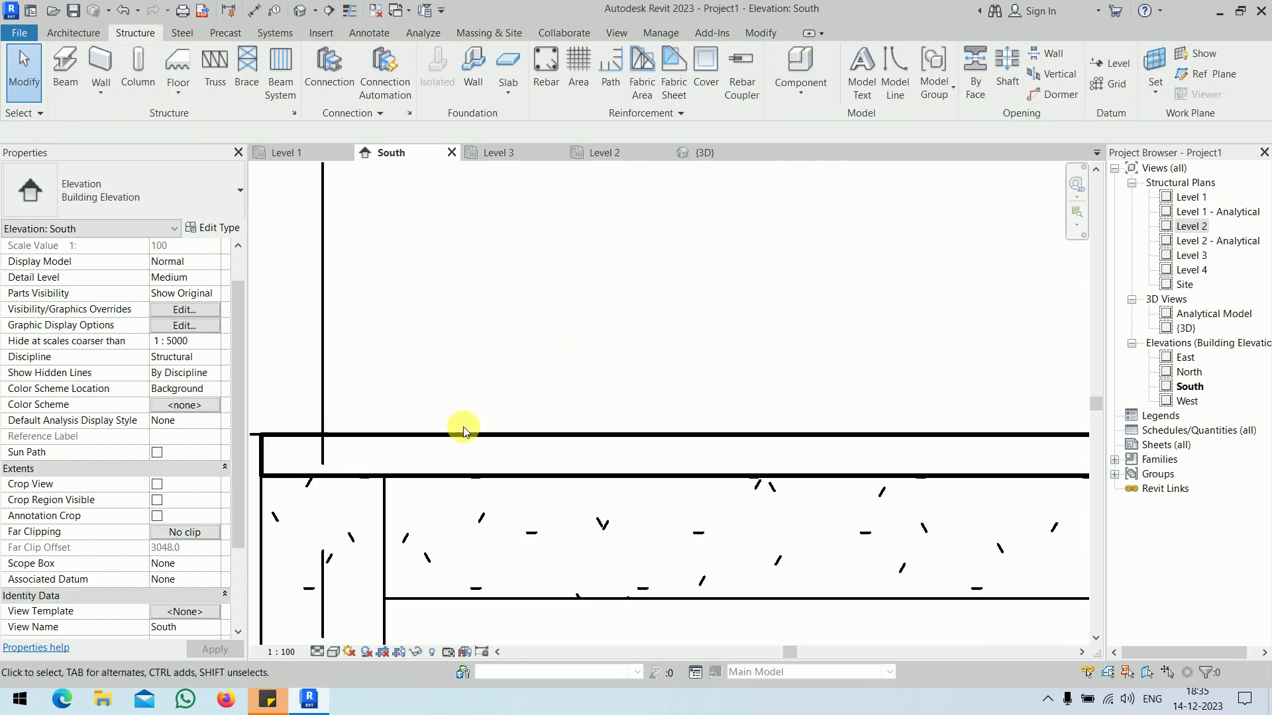
pyautogui.click(446, 476)
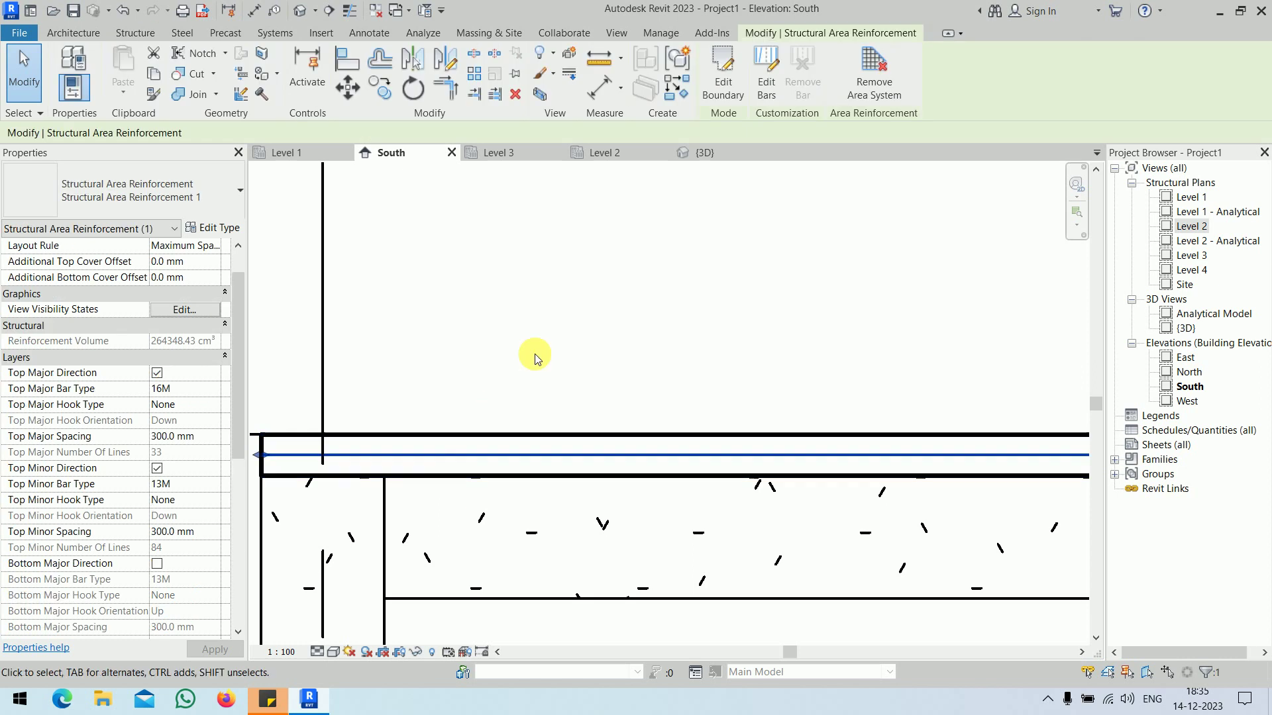
pyautogui.click(541, 308)
pyautogui.scroll(-5, 541, 308)
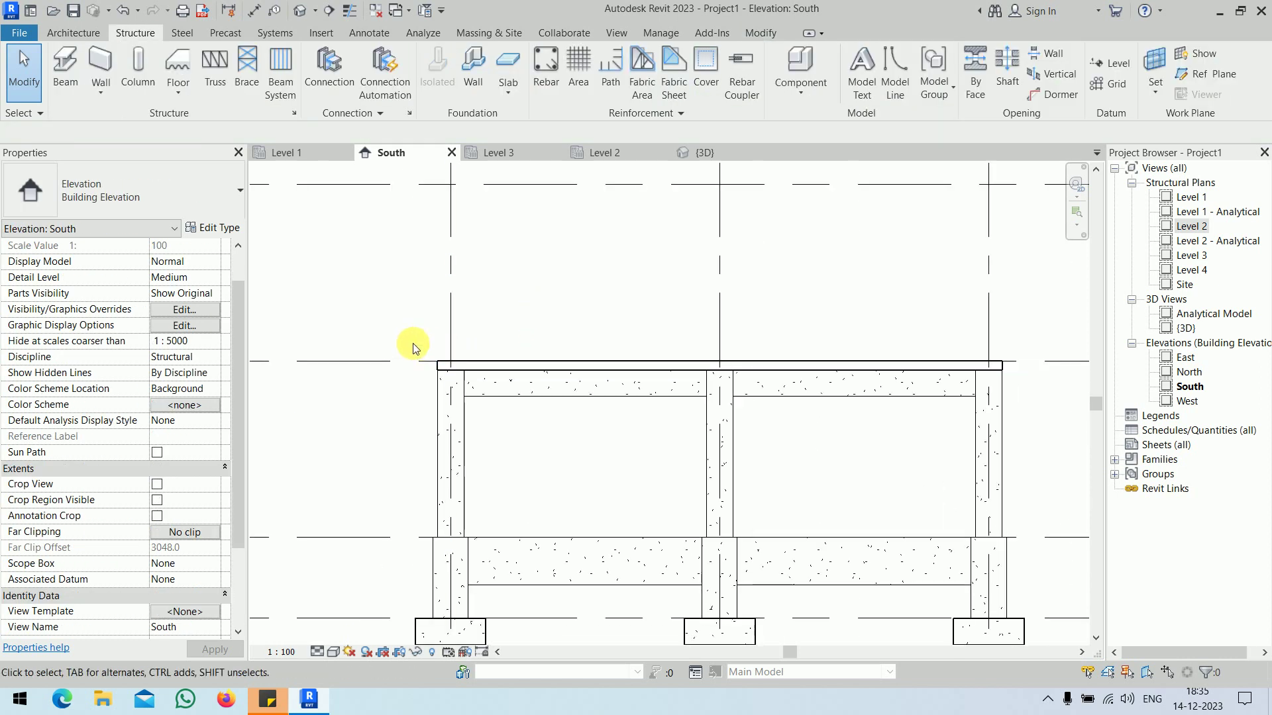
# Step: Filter a selection at the slab in the South elevation down to Structural Foundations only, and inspect the slab's properties
pyautogui.moveTo(616, 388); pyautogui.dragTo(1038, 388)
pyautogui.click(716, 75)
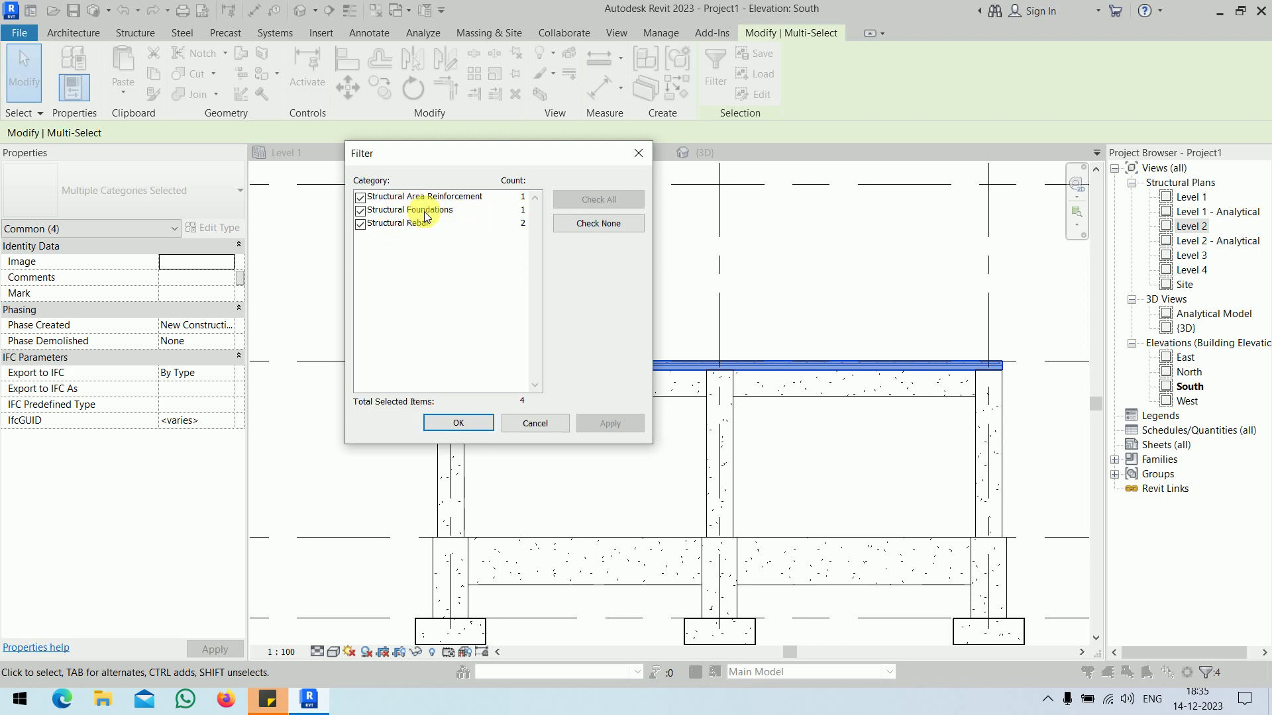
pyautogui.click(361, 224)
pyautogui.click(360, 198)
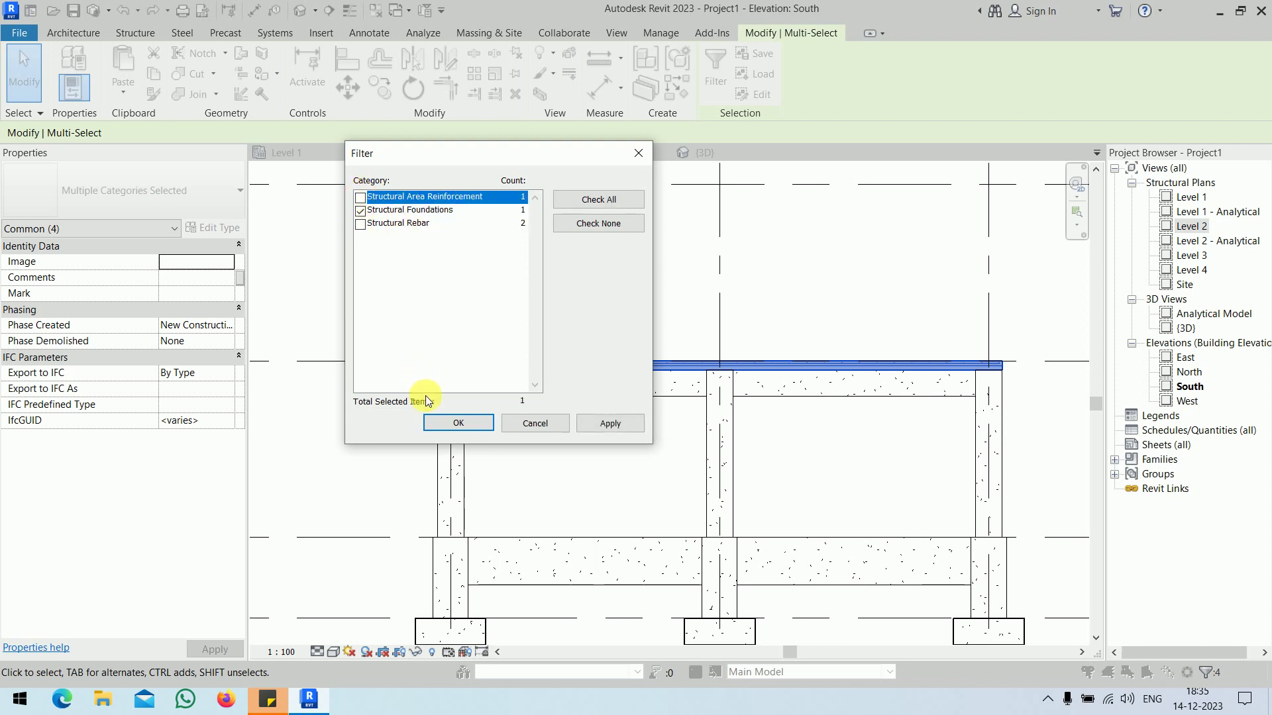
pyautogui.click(449, 422)
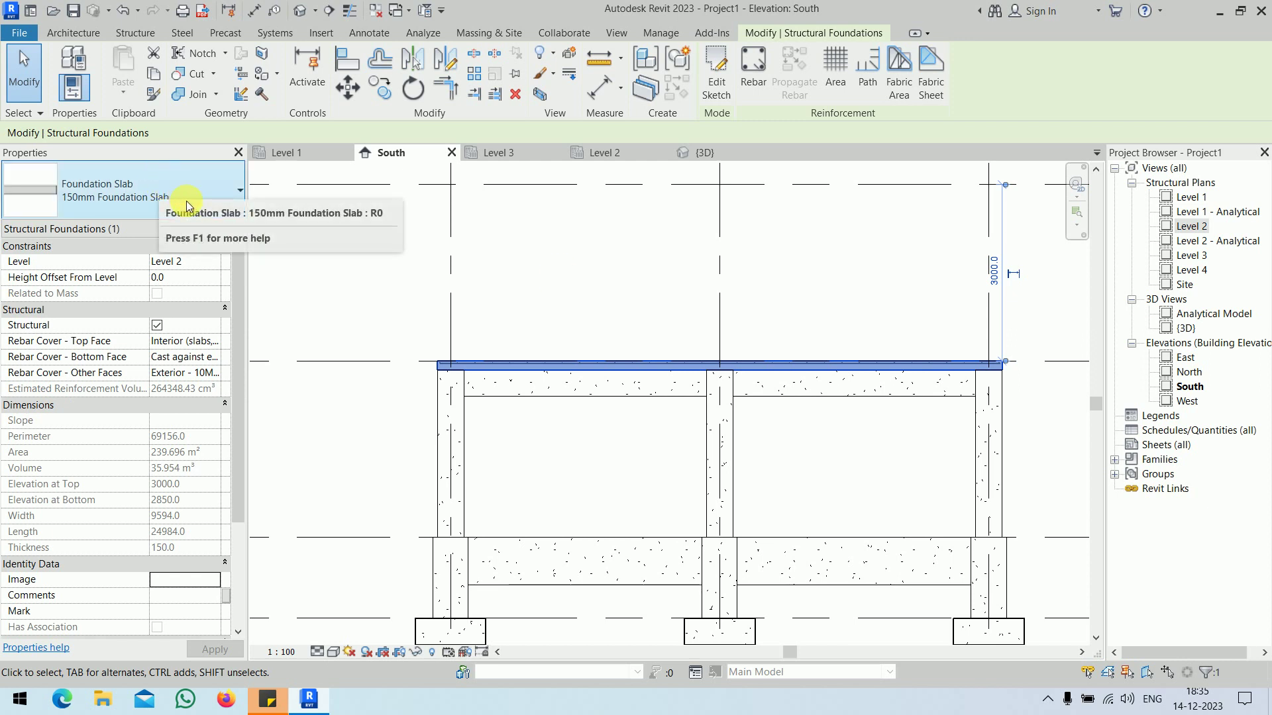
pyautogui.click(610, 269)
# Step: Set the South elevation's detail level to Fine and its visual style to Wireframe
pyautogui.scroll(5, 457, 384)
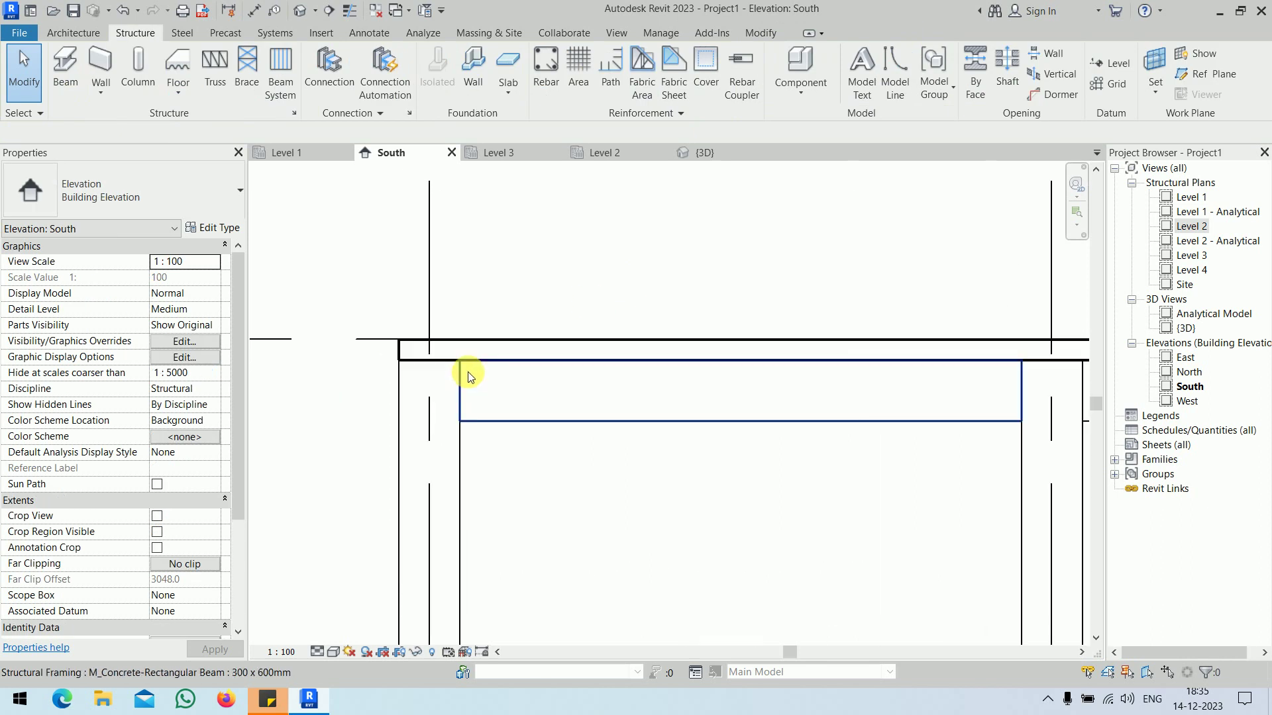
pyautogui.click(317, 652)
pyautogui.click(338, 637)
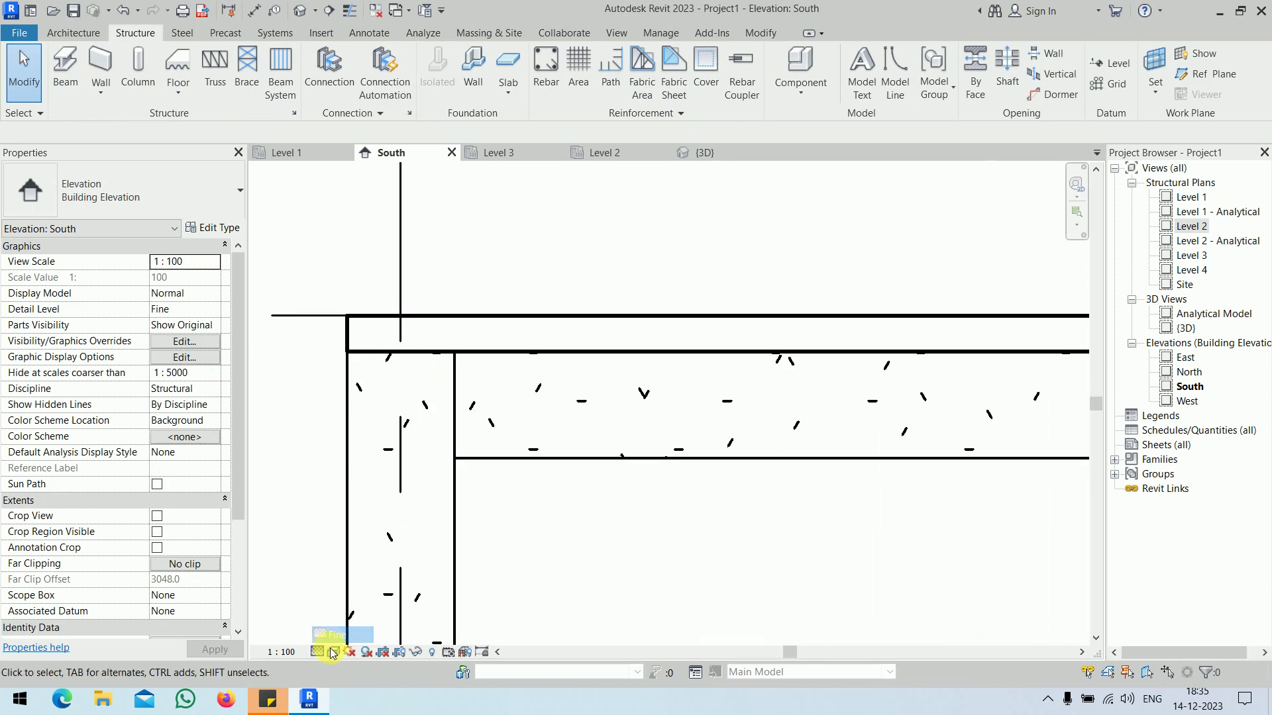
pyautogui.click(333, 651)
pyautogui.click(381, 584)
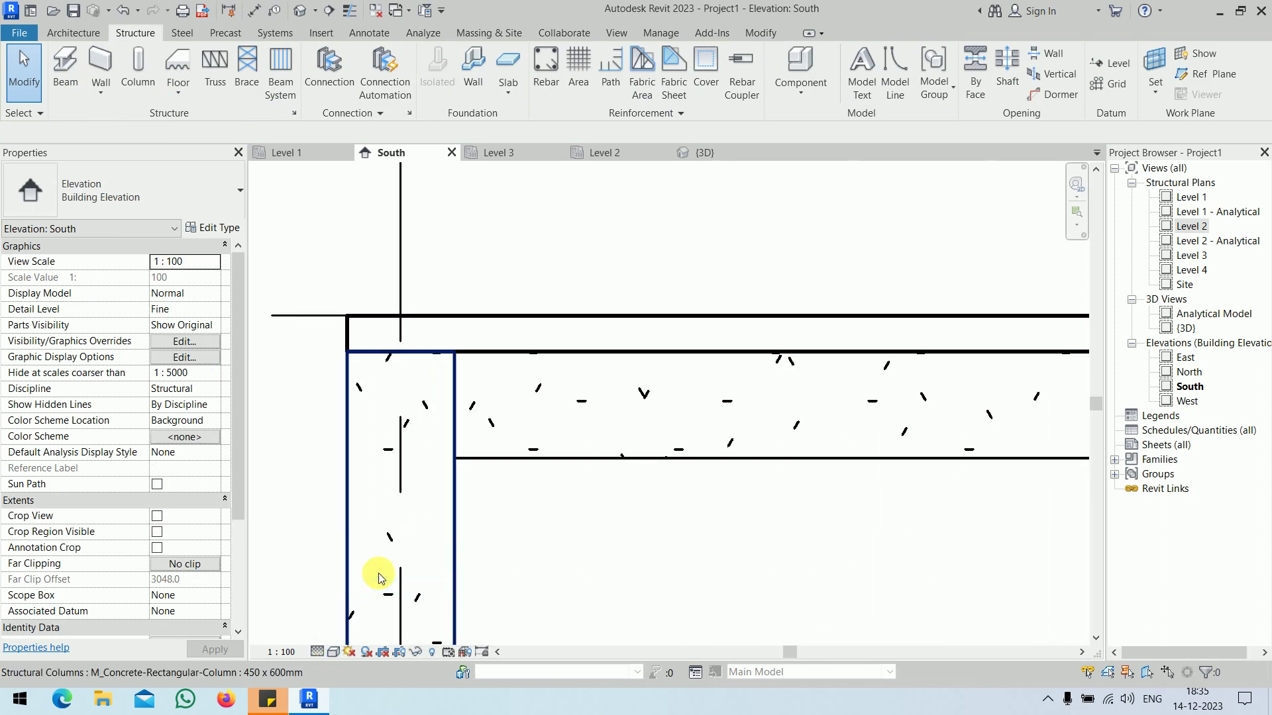
pyautogui.click(332, 652)
pyautogui.click(371, 566)
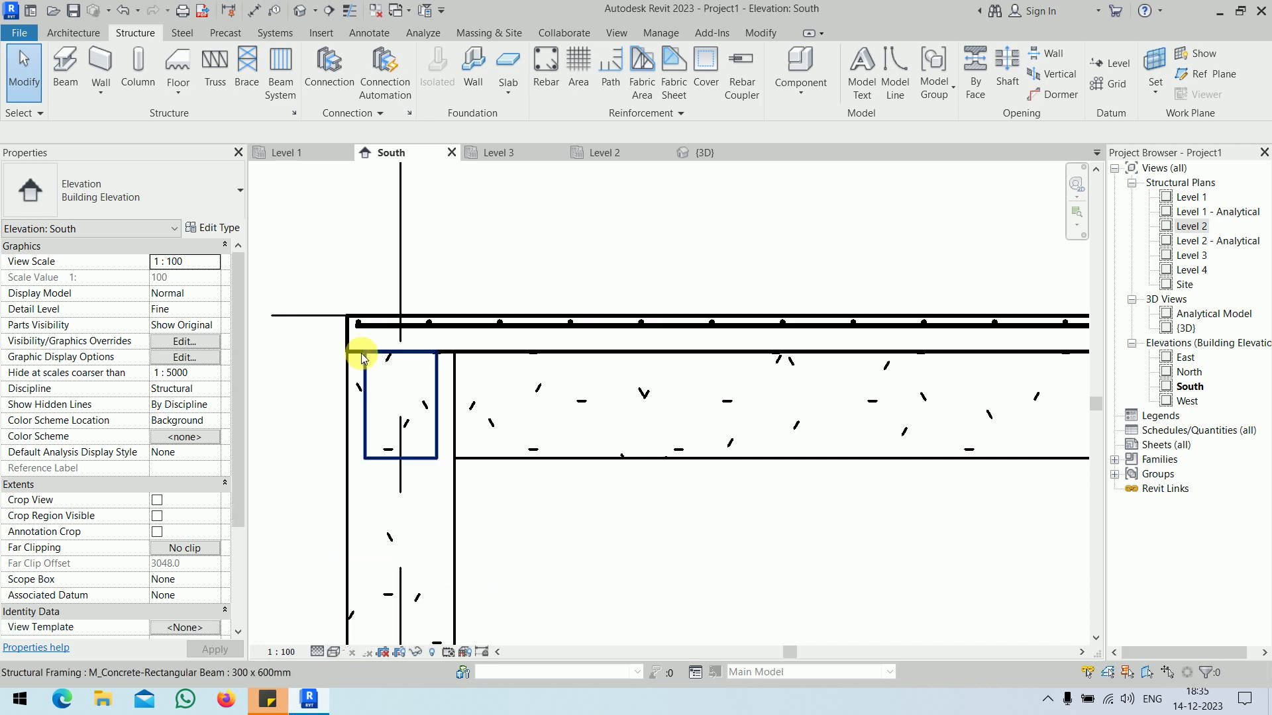
# Step: Examine the area reinforcement bars at the slab's end over the corner column in the South elevation, and inspect the continuous bar's properties
pyautogui.scroll(4, 372, 320)
pyautogui.scroll(1, 372, 323)
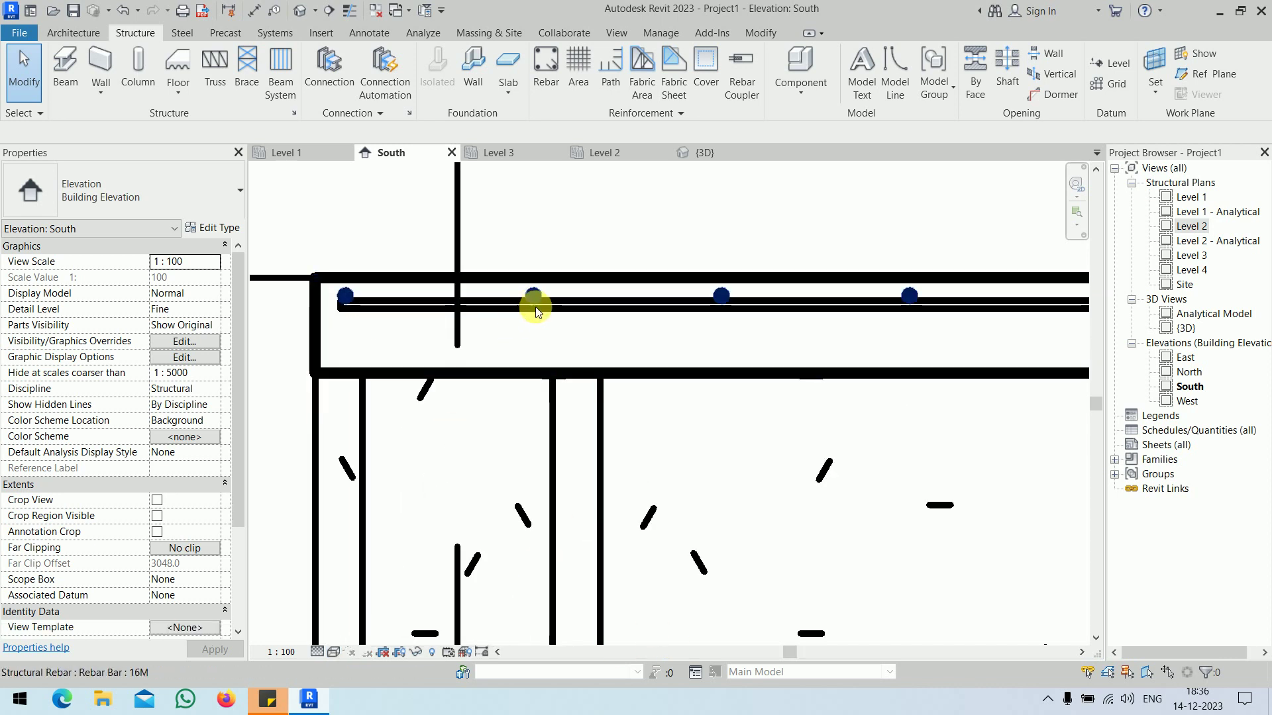
pyautogui.click(590, 311)
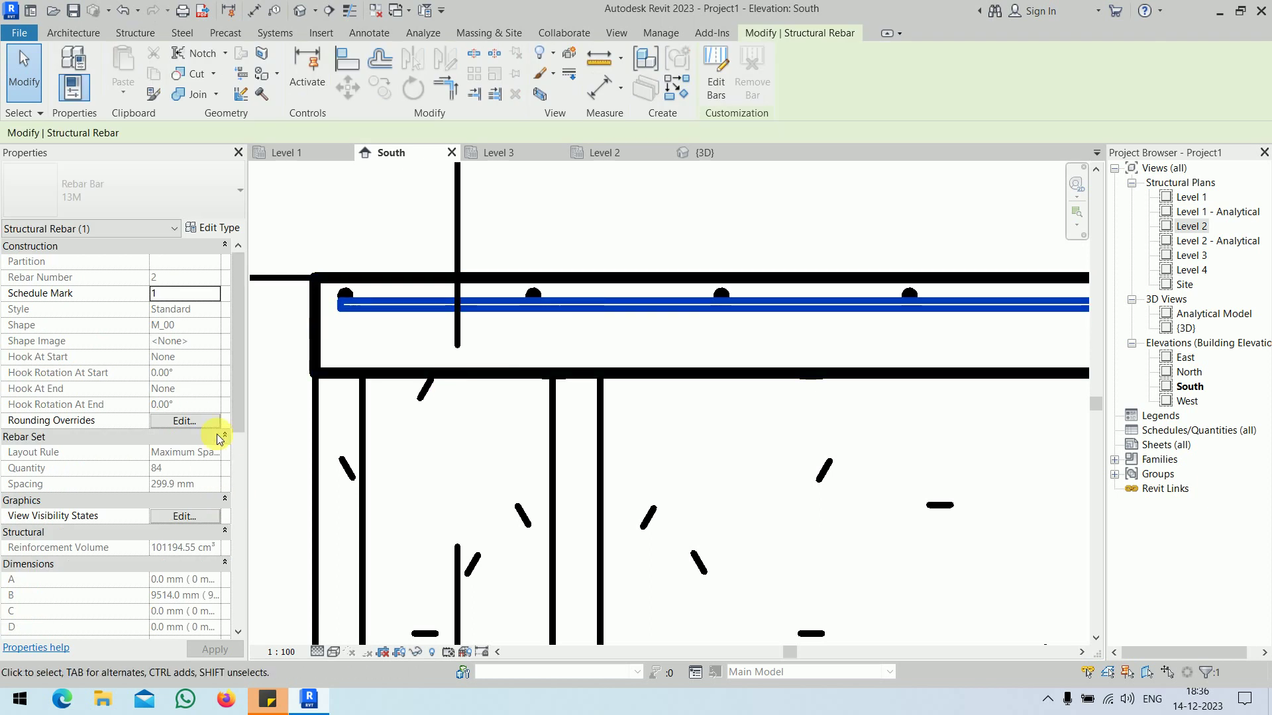
pyautogui.moveTo(243, 351); pyautogui.dragTo(237, 298)
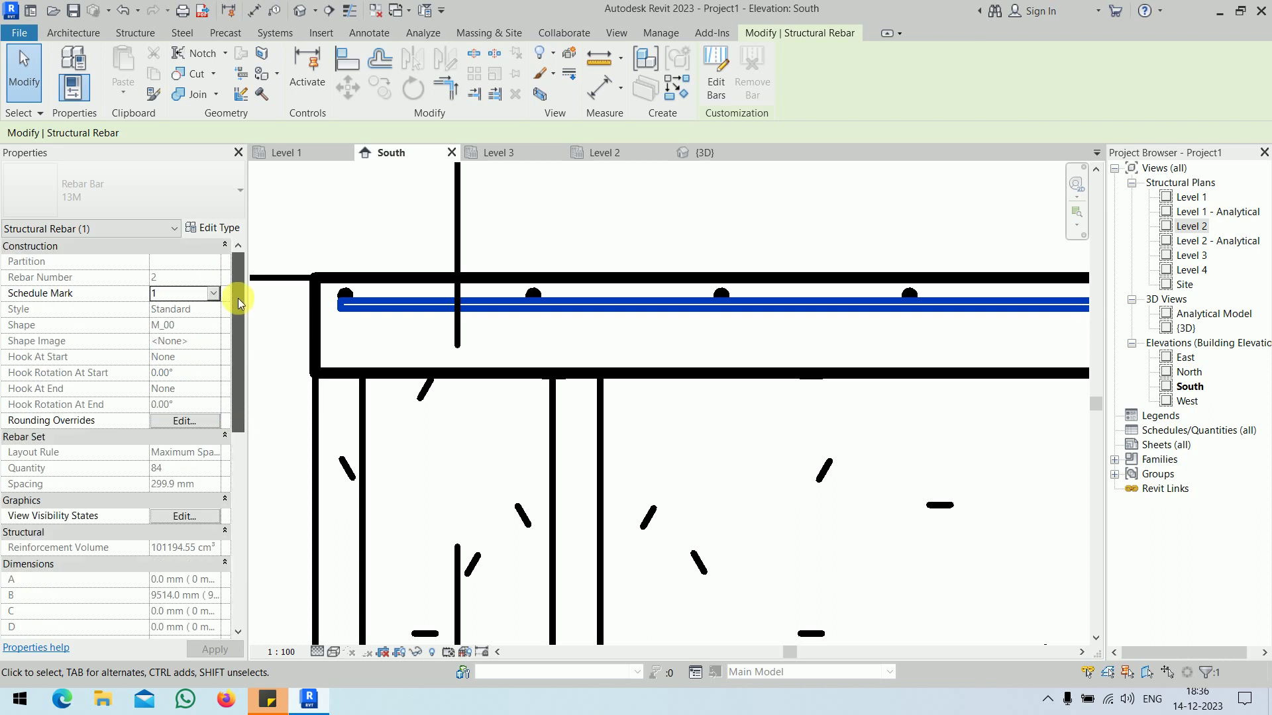
pyautogui.click(621, 224)
pyautogui.scroll(-8, 621, 228)
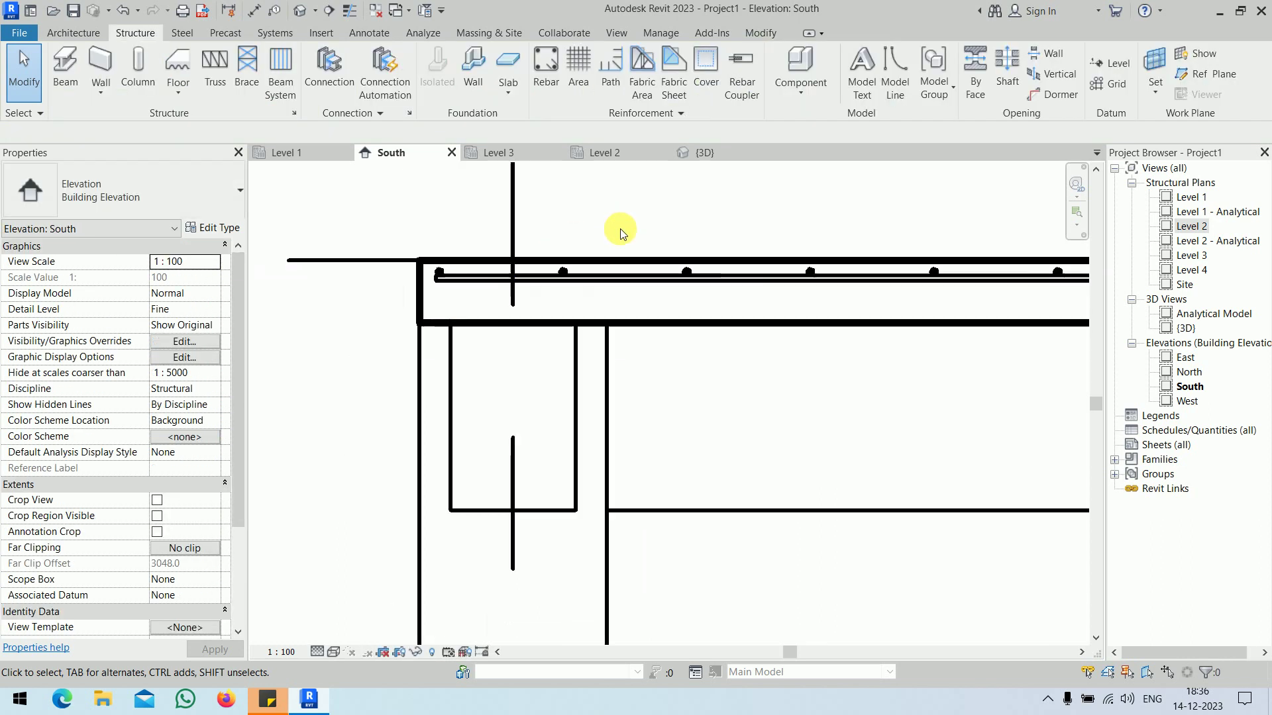
pyautogui.moveTo(728, 235); pyautogui.dragTo(510, 304, button='middle')
pyautogui.scroll(-4, 616, 270)
pyautogui.moveTo(616, 270); pyautogui.dragTo(583, 287, button='middle')
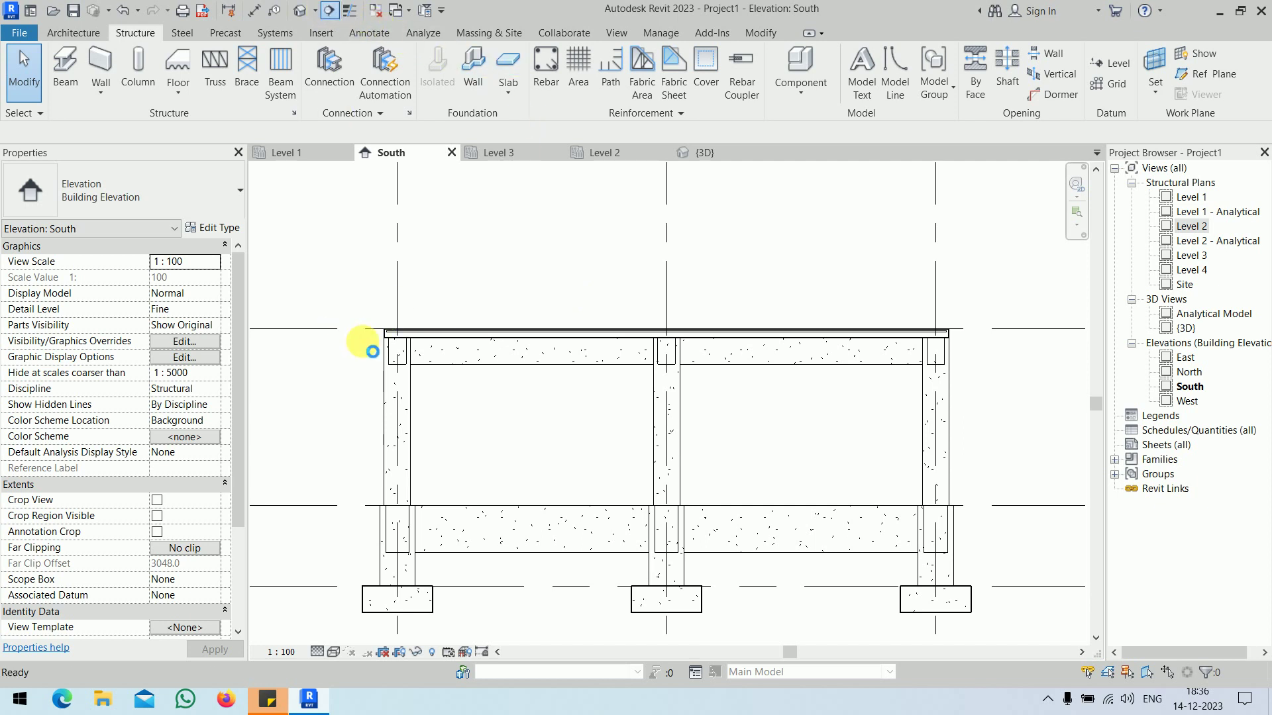
pyautogui.scroll(5, 371, 344)
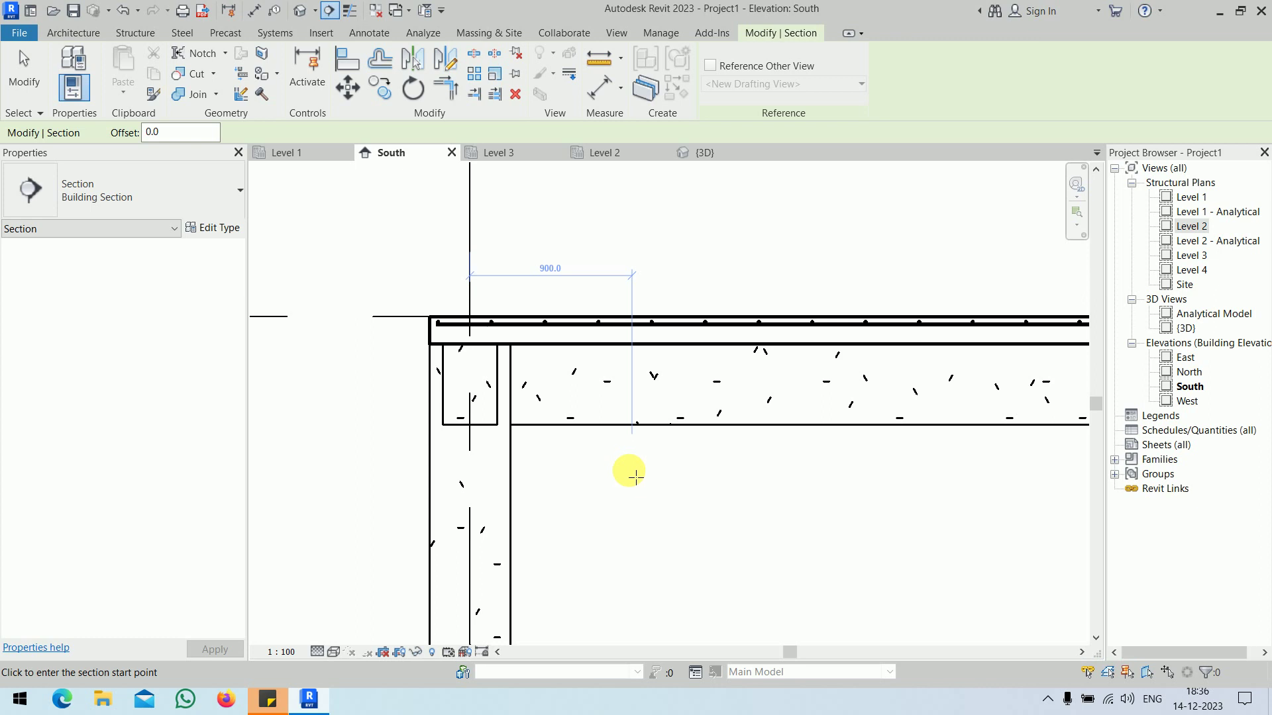
pyautogui.press('Escape')
pyautogui.press('Escape')
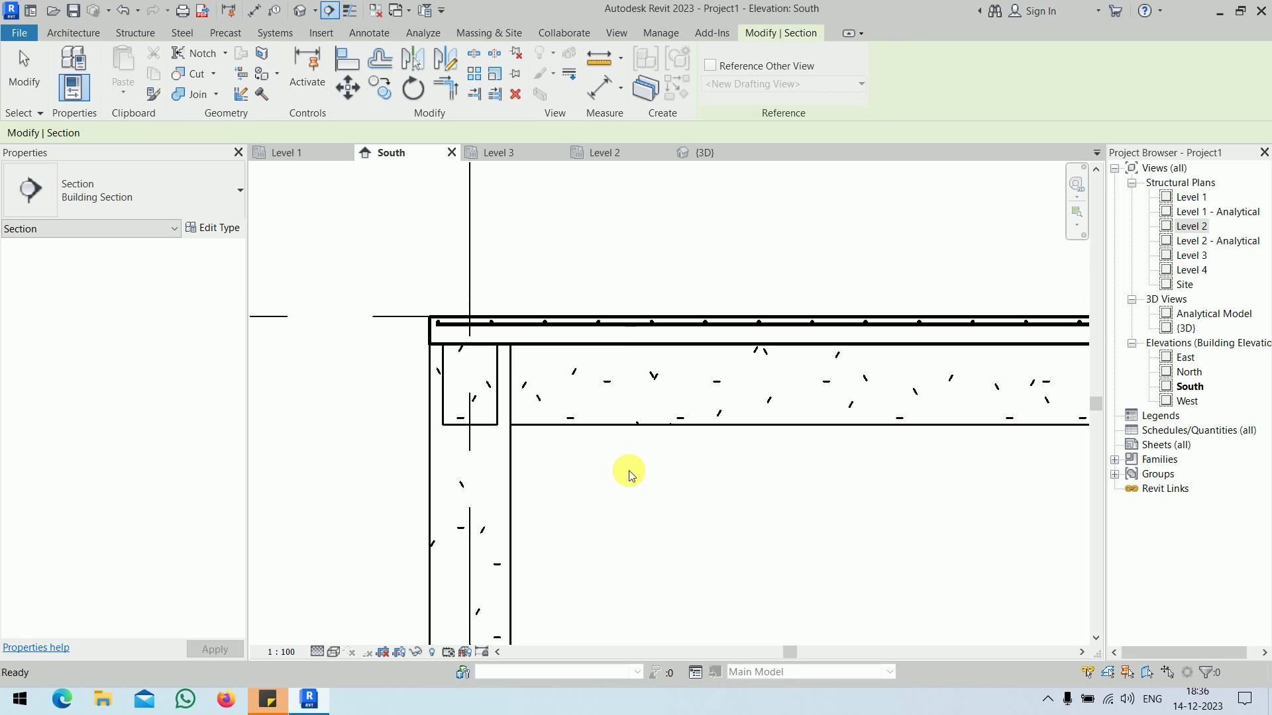
# Step: Try an Additional Top Cover Offset of 10 mm on the slab's area reinforcement, and set it to 20 mm
pyautogui.click(514, 328)
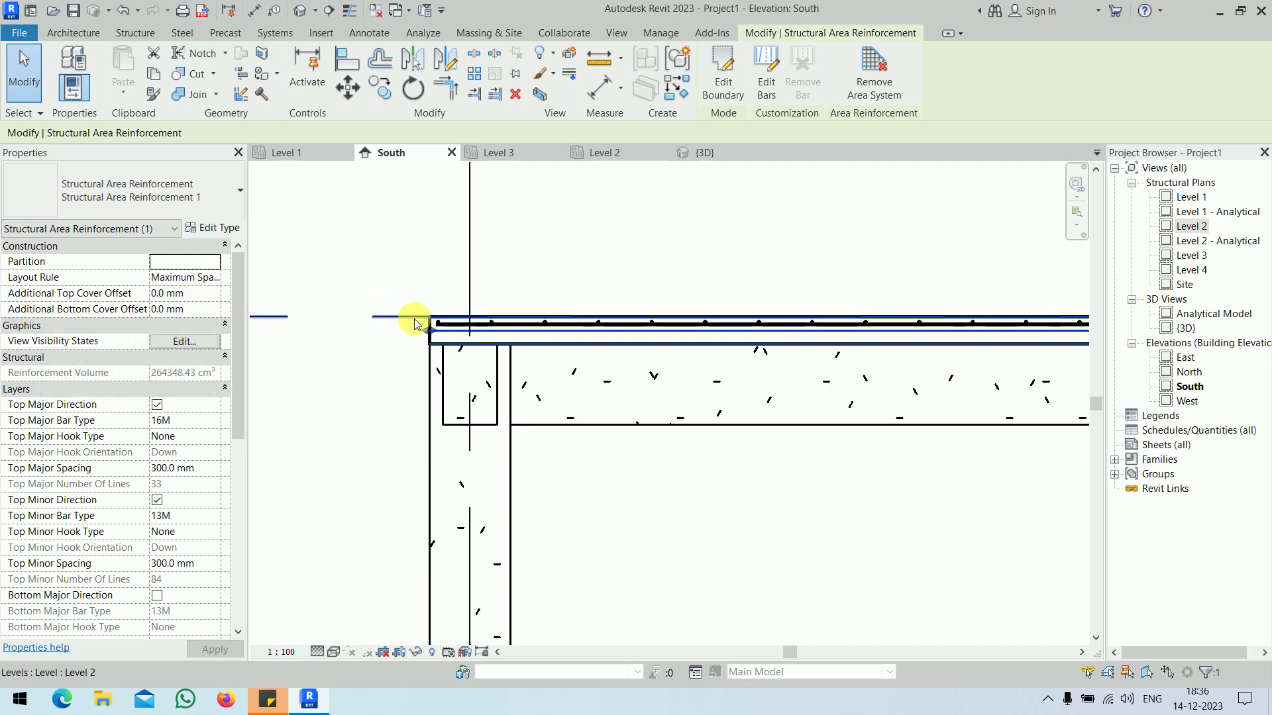
pyautogui.scroll(5, 424, 324)
pyautogui.click(207, 299)
pyautogui.write('10')
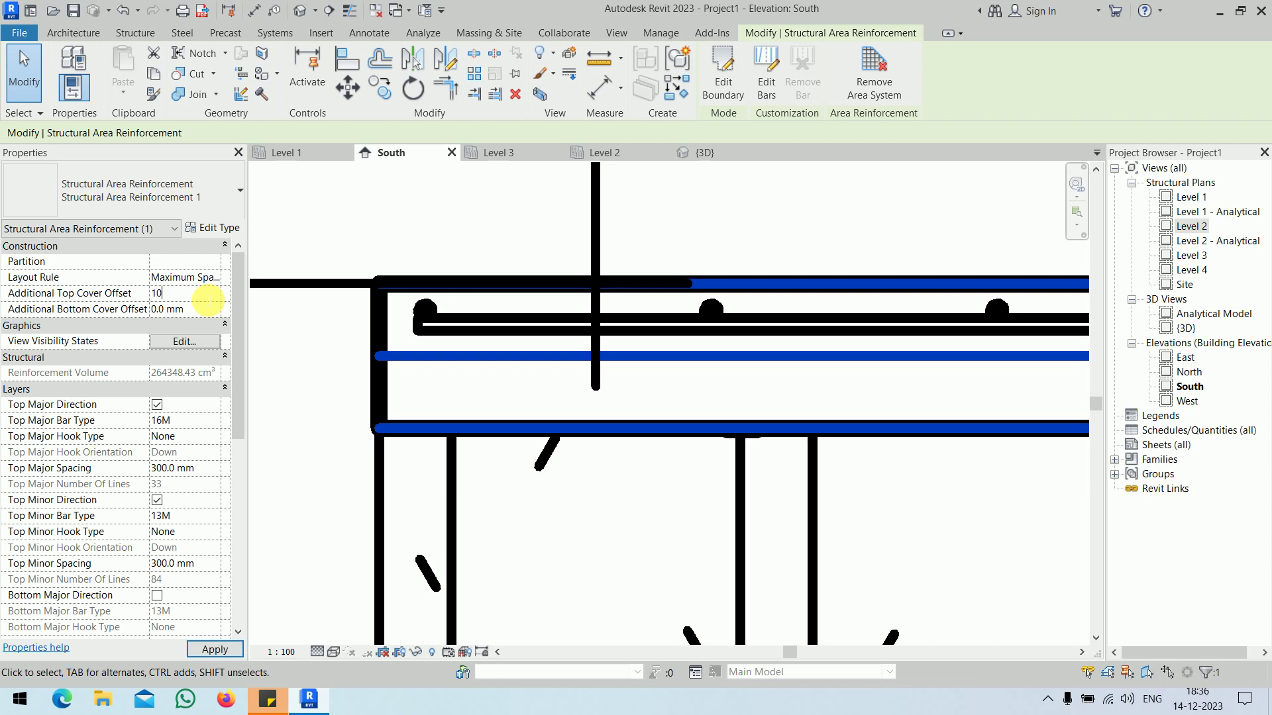
pyautogui.press('Return')
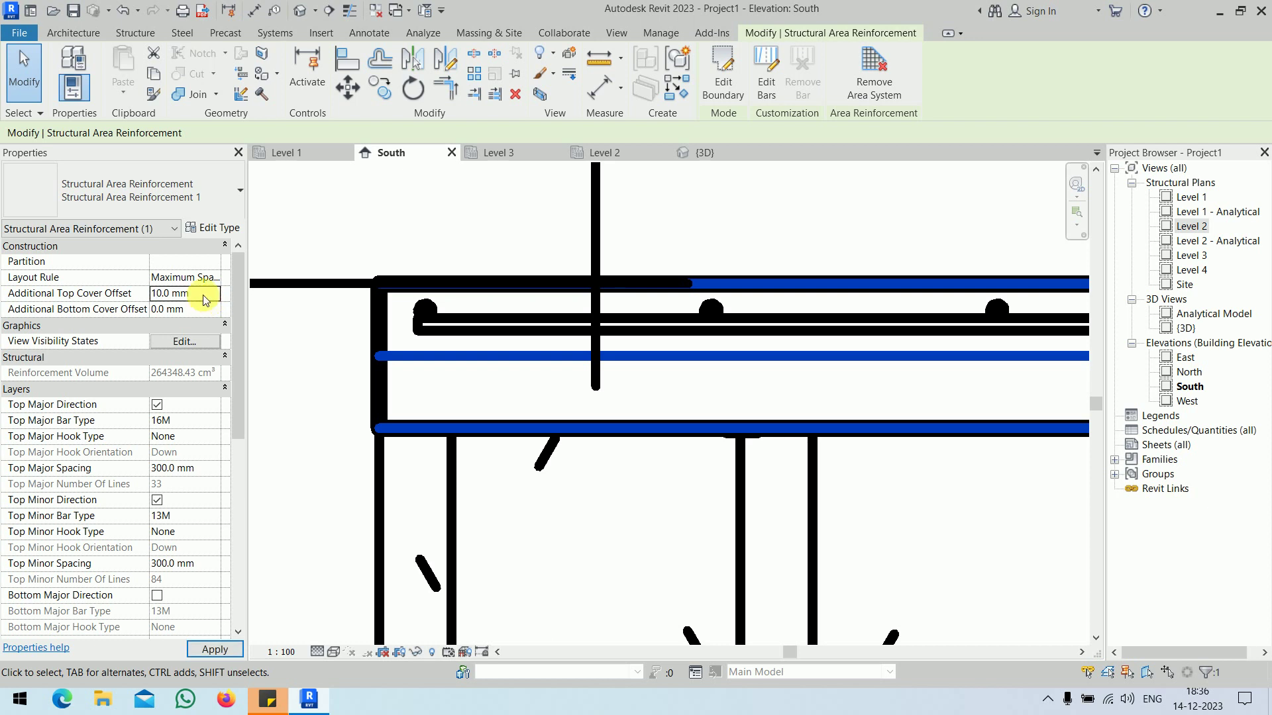
pyautogui.click(214, 649)
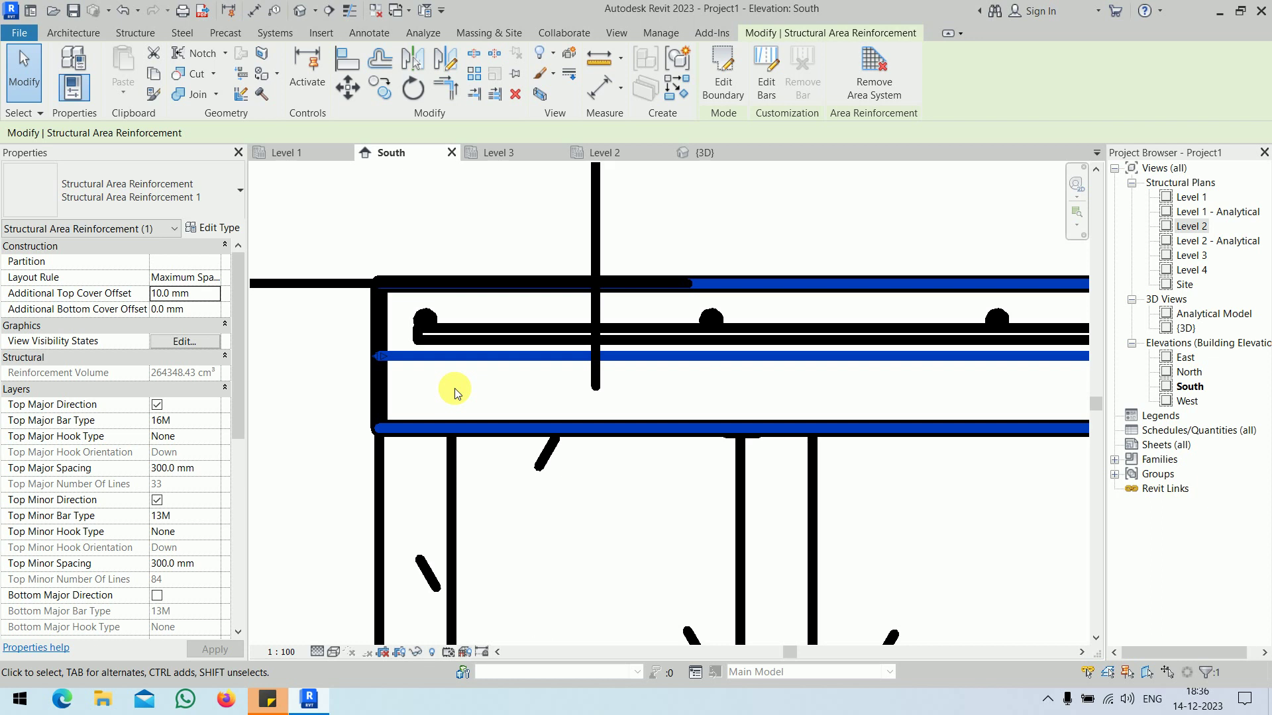
pyautogui.click(202, 299)
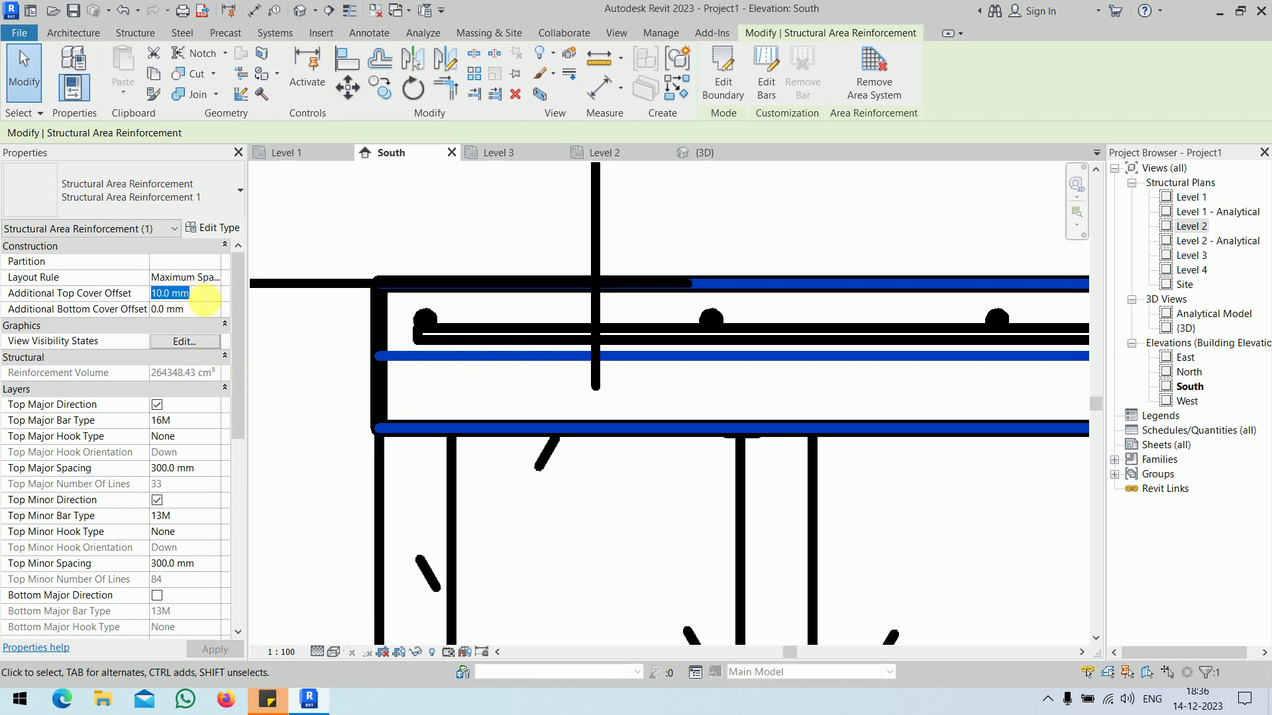
pyautogui.write('20')
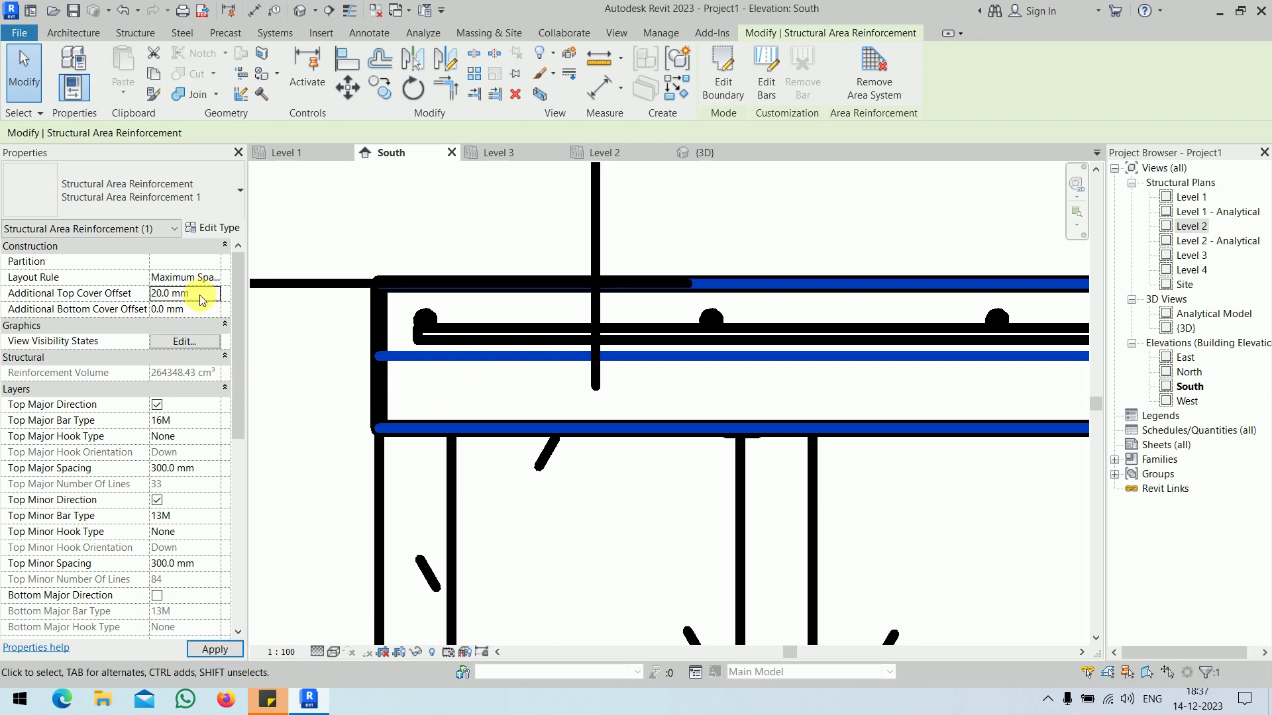
pyautogui.click(214, 649)
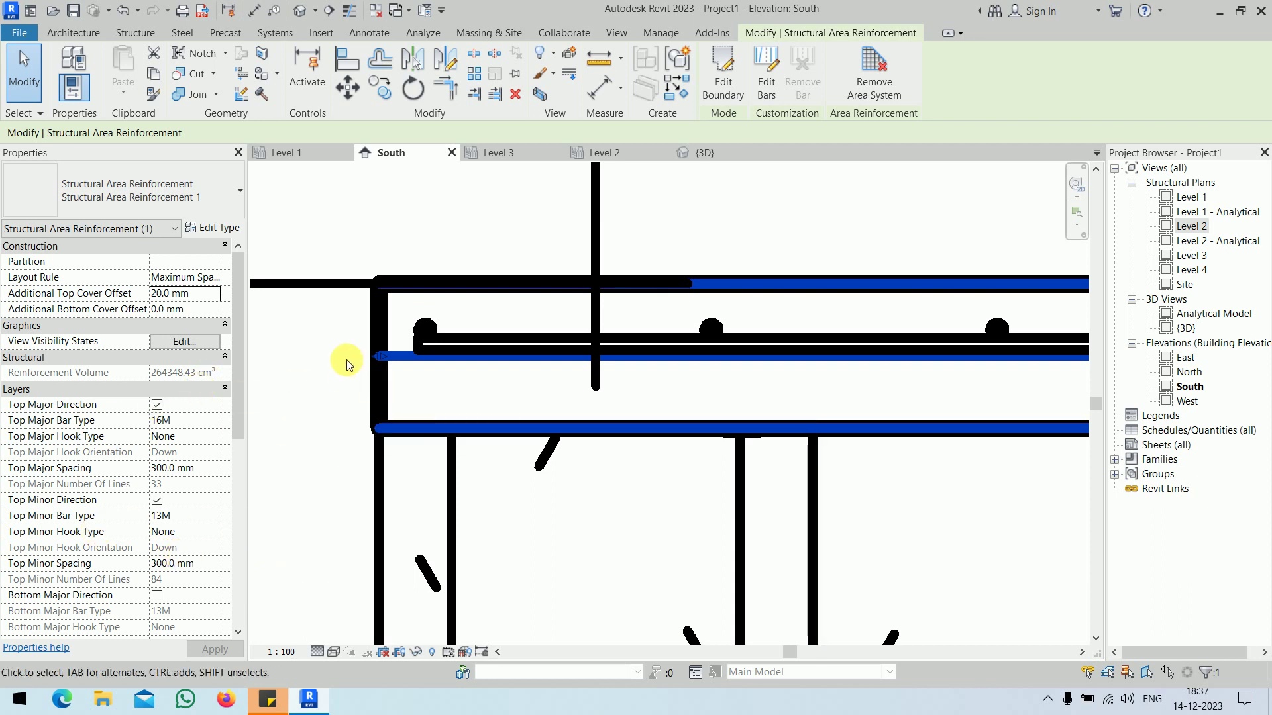
pyautogui.click(328, 332)
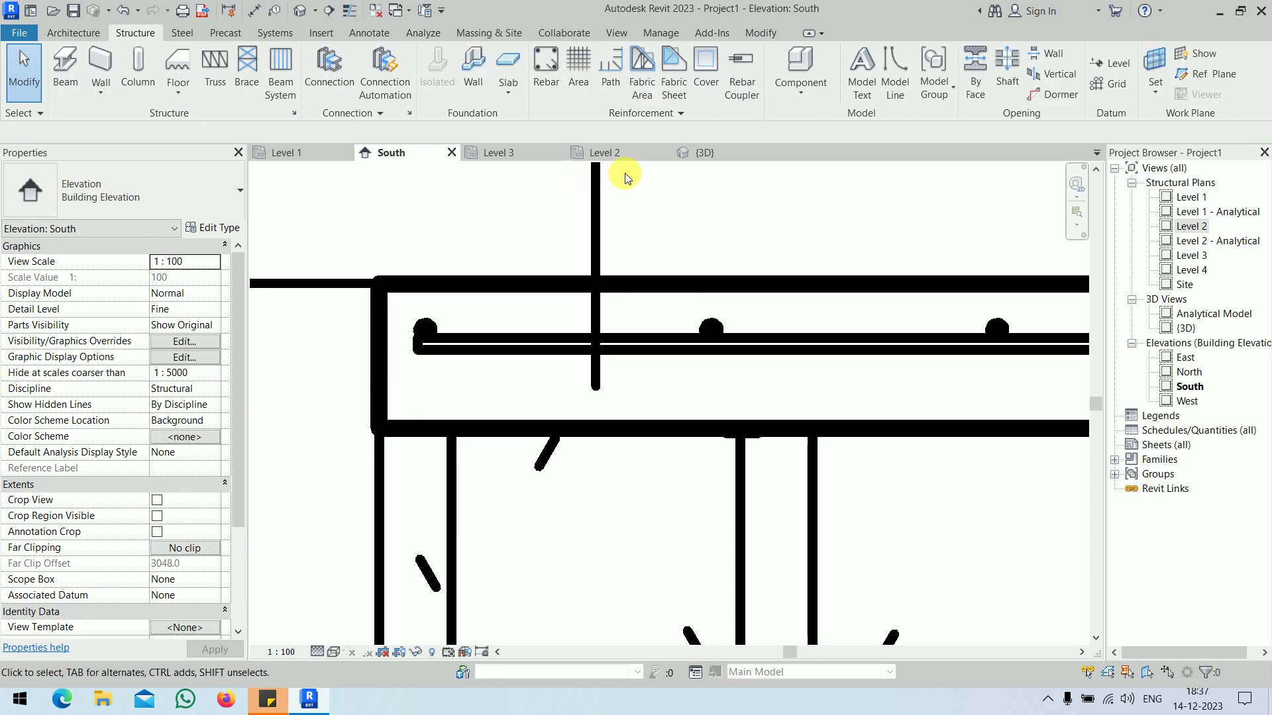
# Step: Delete the slab's structural area reinforcement in the 3D view
pyautogui.click(743, 152)
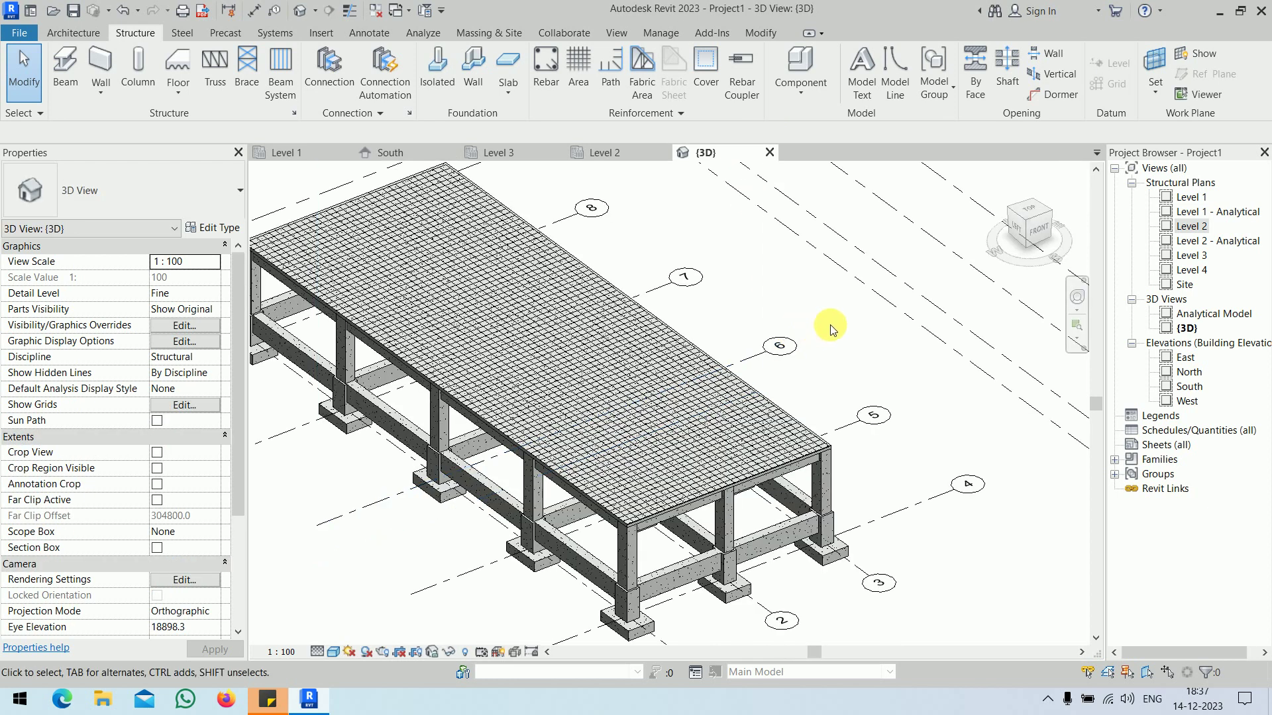
pyautogui.moveTo(662, 335); pyautogui.dragTo(926, 336, button='middle')
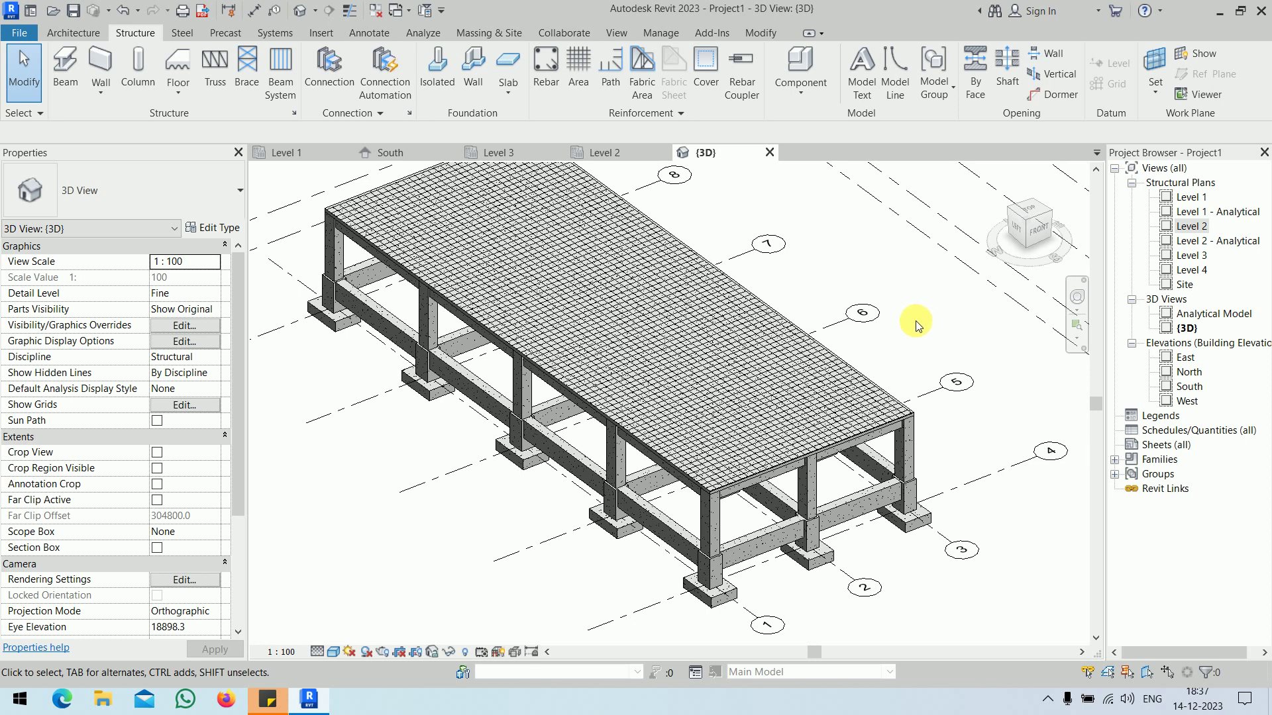
pyautogui.scroll(4, 917, 351)
pyautogui.scroll(5, 801, 407)
pyautogui.click(709, 357)
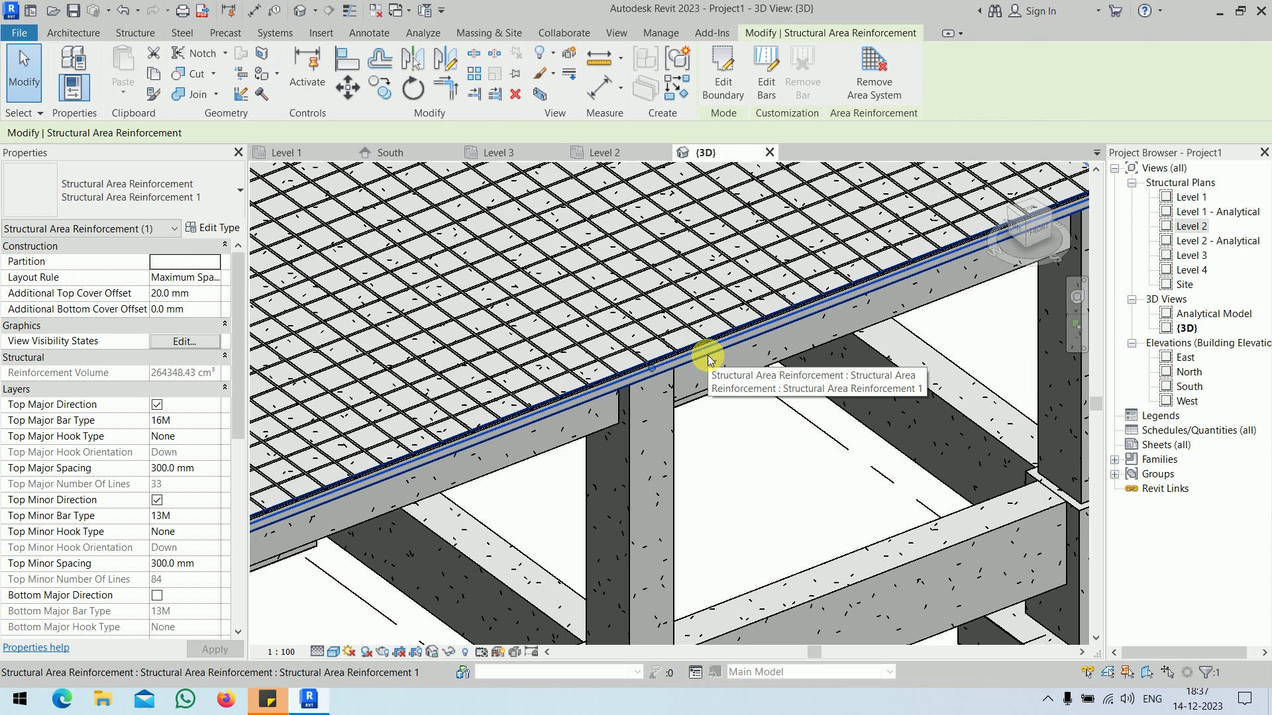
pyautogui.scroll(-6, 780, 355)
pyautogui.moveTo(946, 310); pyautogui.dragTo(946, 475, button='middle')
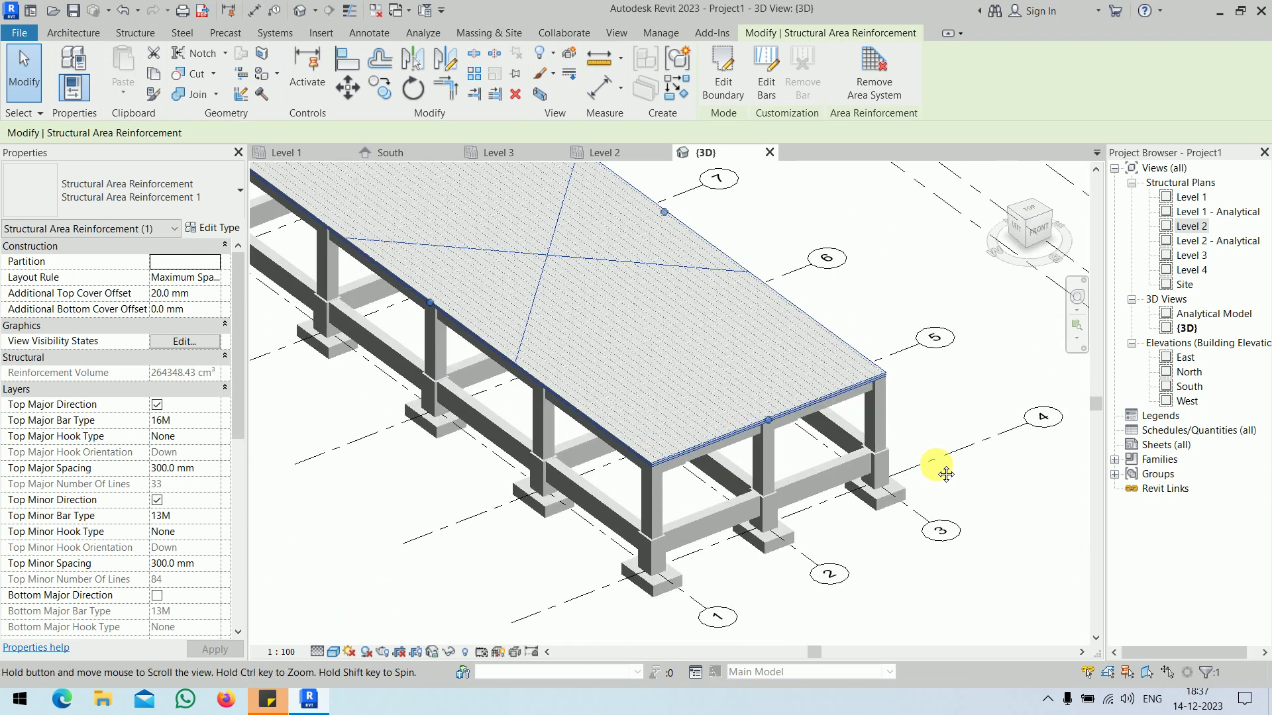
pyautogui.click(899, 343)
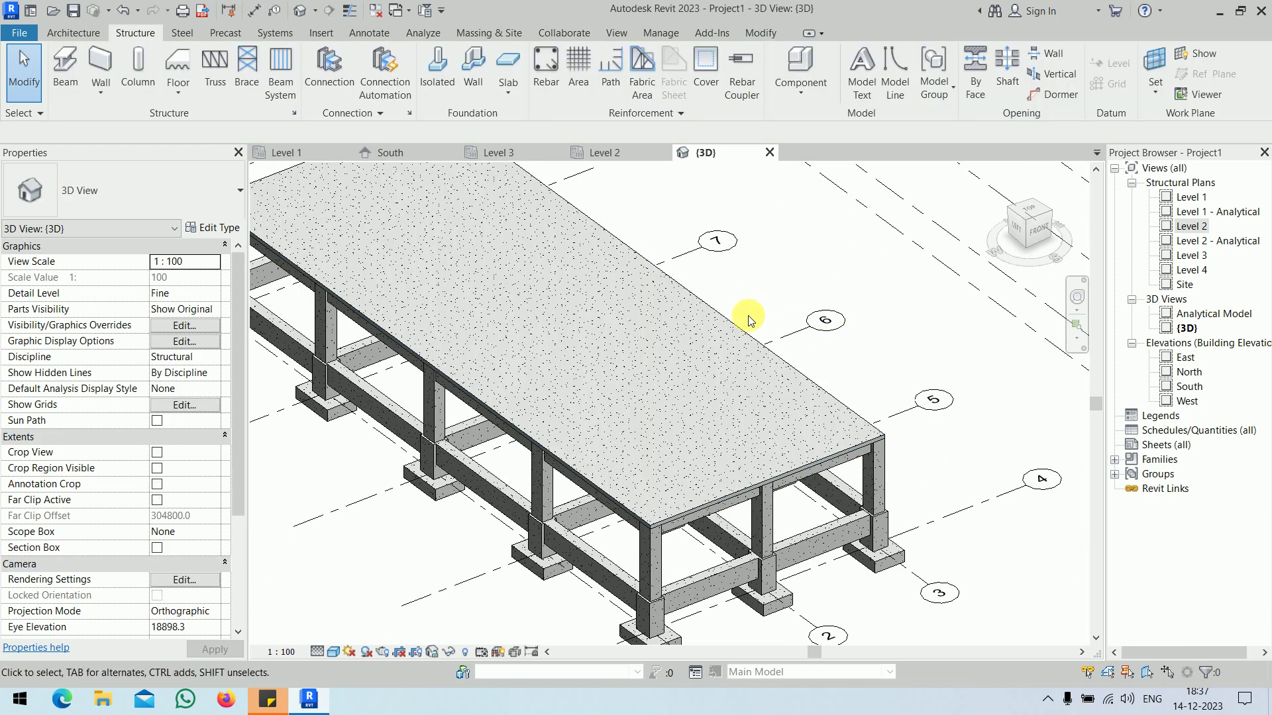
# Step: Open the Level 2 foundation slab's boundary sketch for editing and show its edge near grids 1 to 3 in the Level 2 plan
pyautogui.click(663, 268)
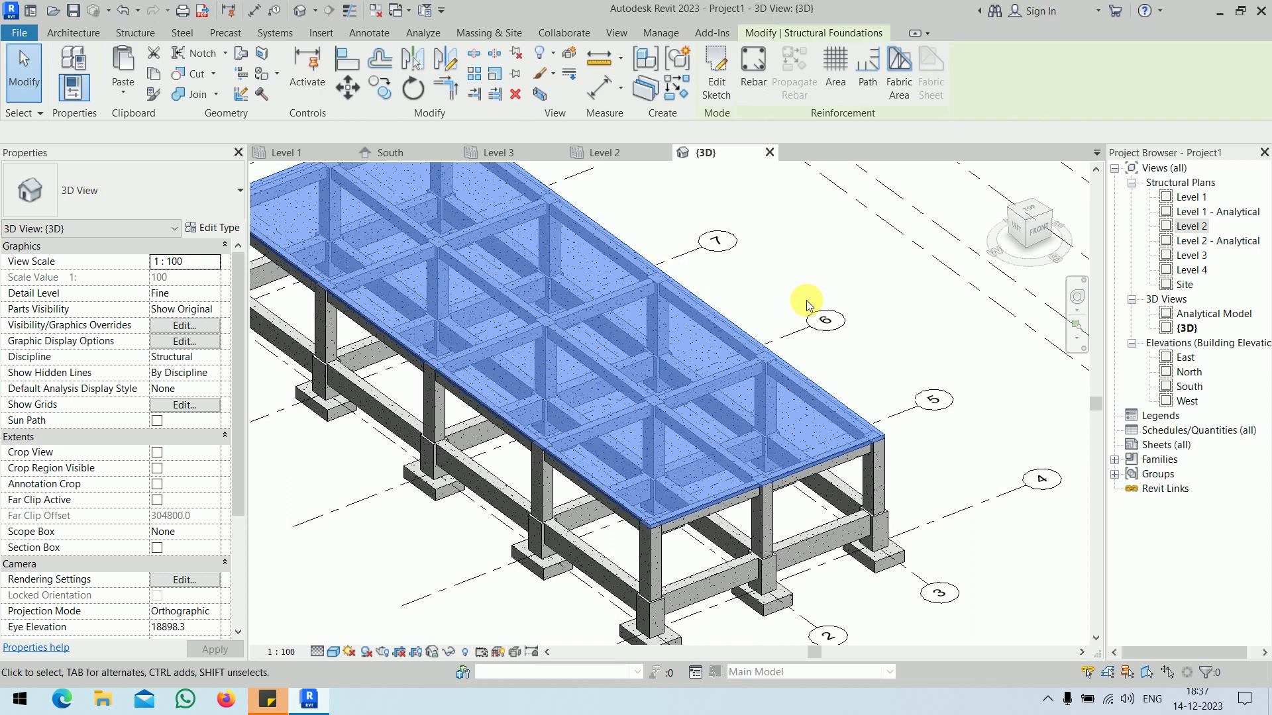
pyautogui.click(716, 73)
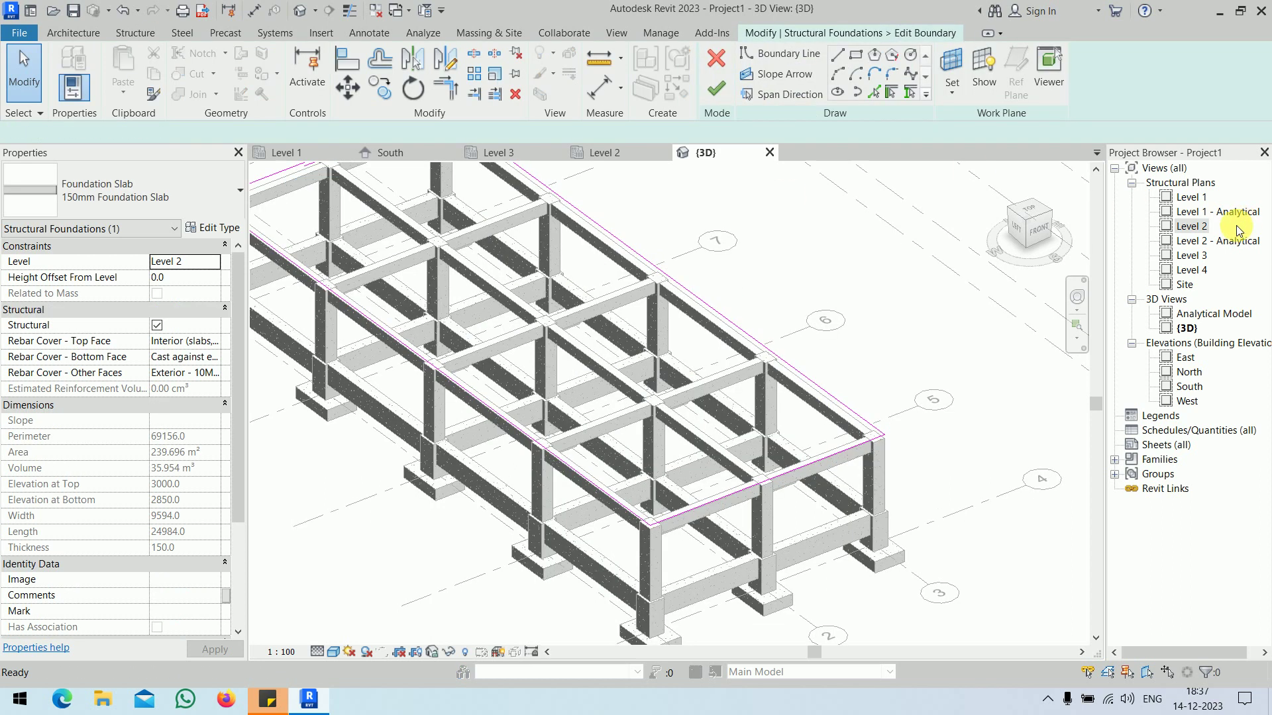
pyautogui.doubleClick(1191, 226)
pyautogui.scroll(-9, 738, 533)
pyautogui.moveTo(776, 507); pyautogui.dragTo(690, 170, button='middle')
pyautogui.moveTo(689, 544); pyautogui.dragTo(674, 356, button='middle')
pyautogui.scroll(4, 669, 360)
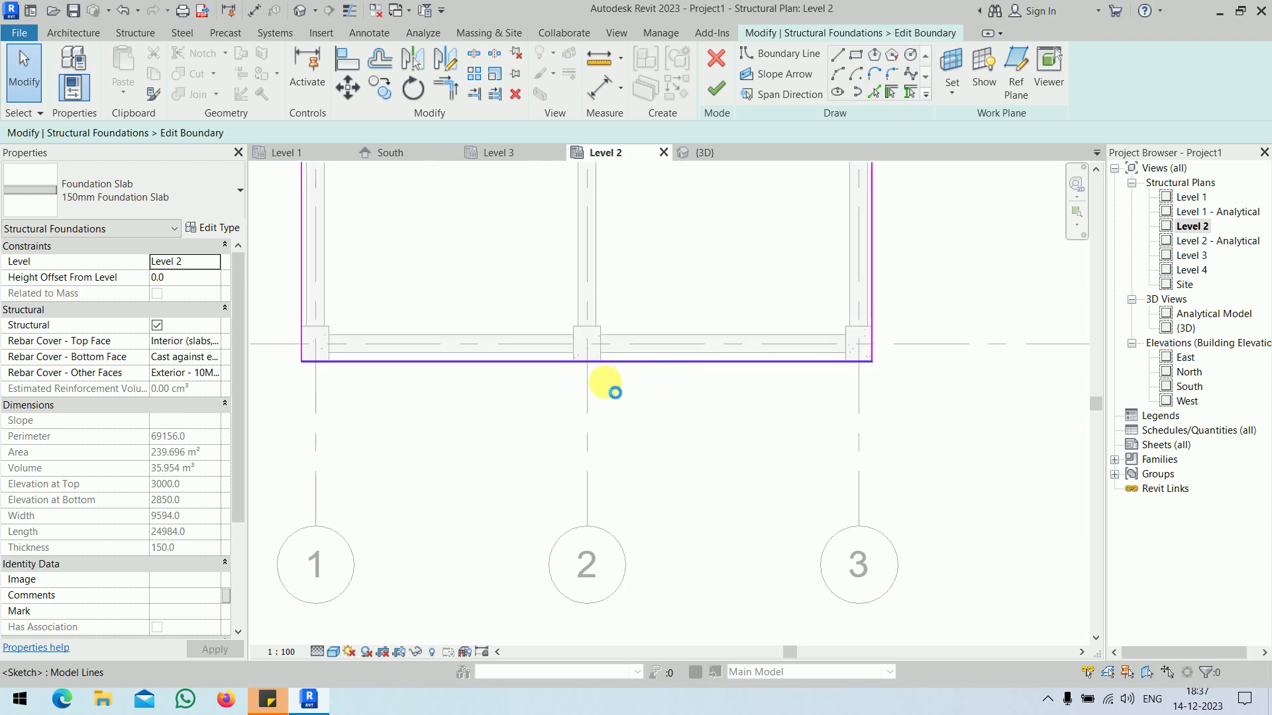
# Step: Extend the slab's edge near grid bubbles 1 to 3 to 1600 mm from the end beam's outer face, and finish the boundary
pyautogui.click(615, 364)
pyautogui.moveTo(623, 369); pyautogui.dragTo(618, 442)
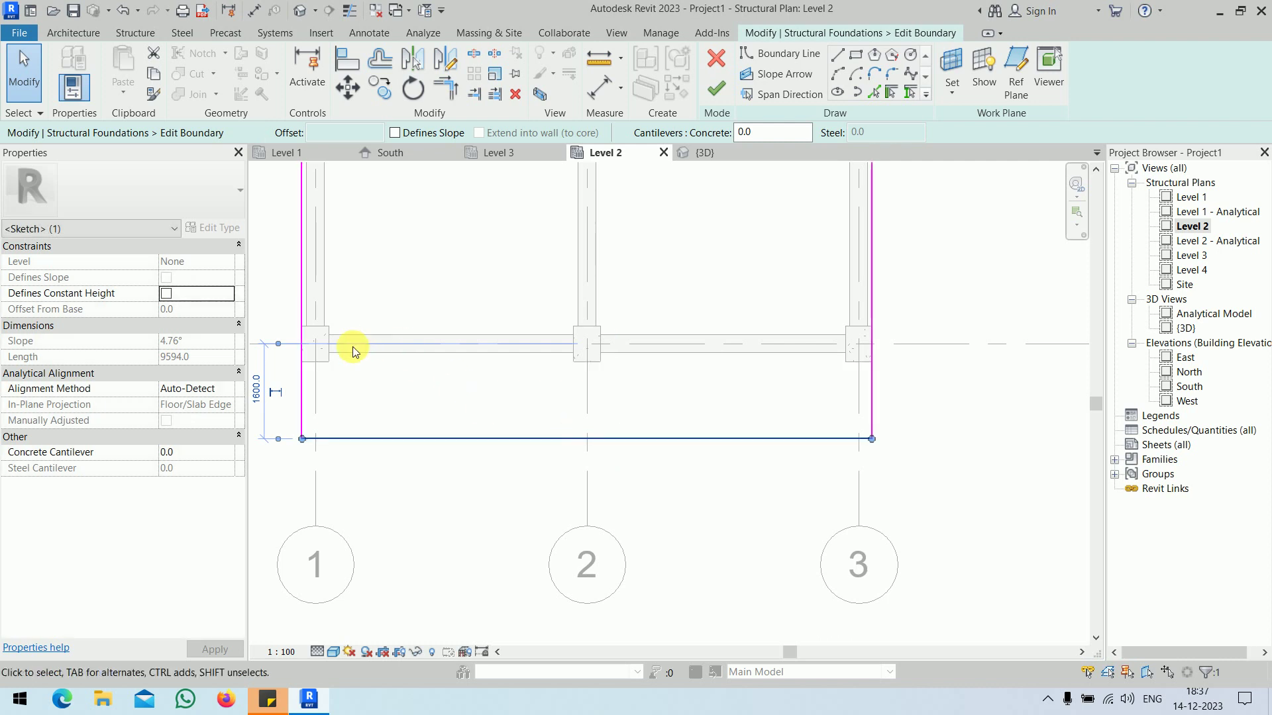
pyautogui.moveTo(391, 389); pyautogui.dragTo(413, 388, button='middle')
pyautogui.moveTo(300, 344); pyautogui.dragTo(355, 354)
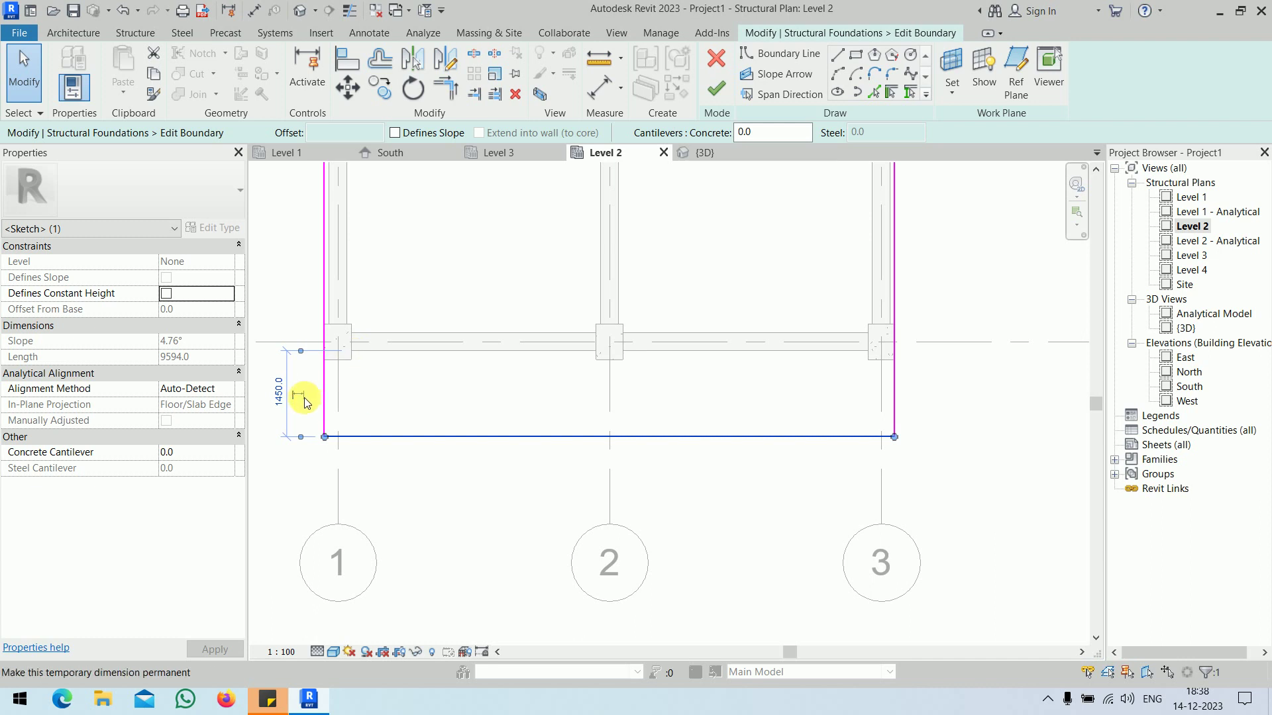
pyautogui.click(279, 394)
pyautogui.write('1600')
pyautogui.press('Return')
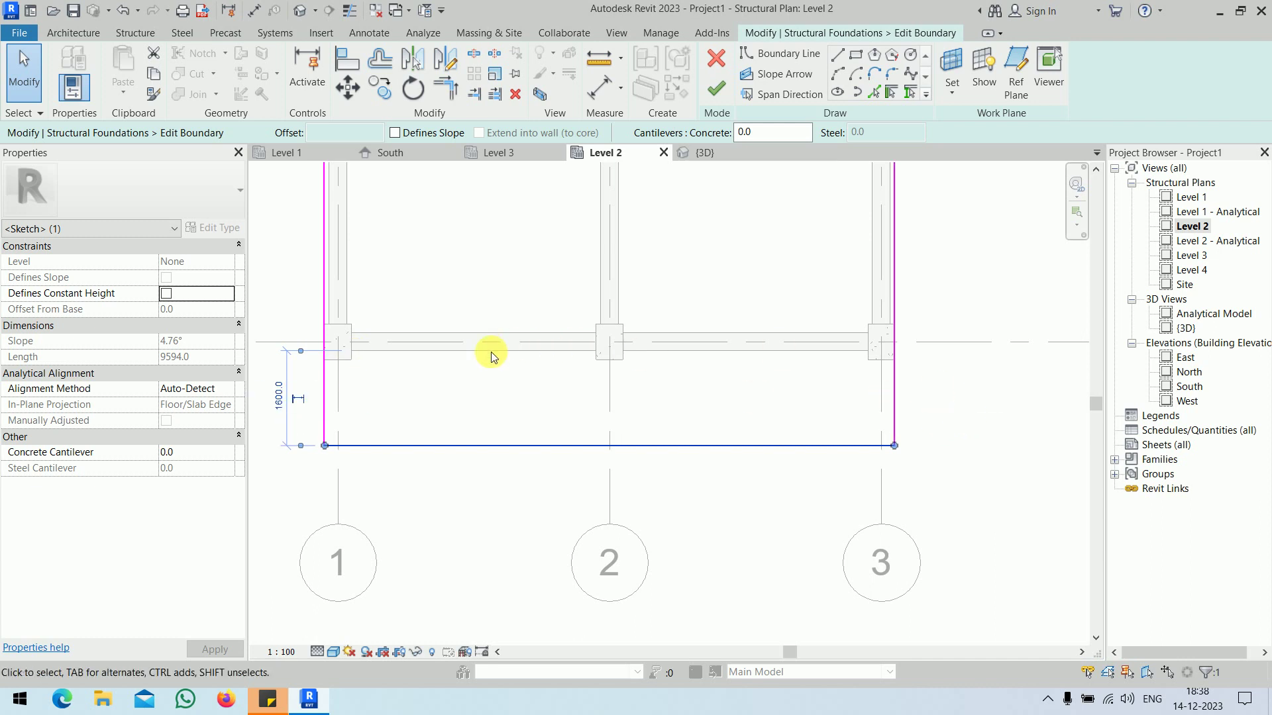
pyautogui.click(506, 413)
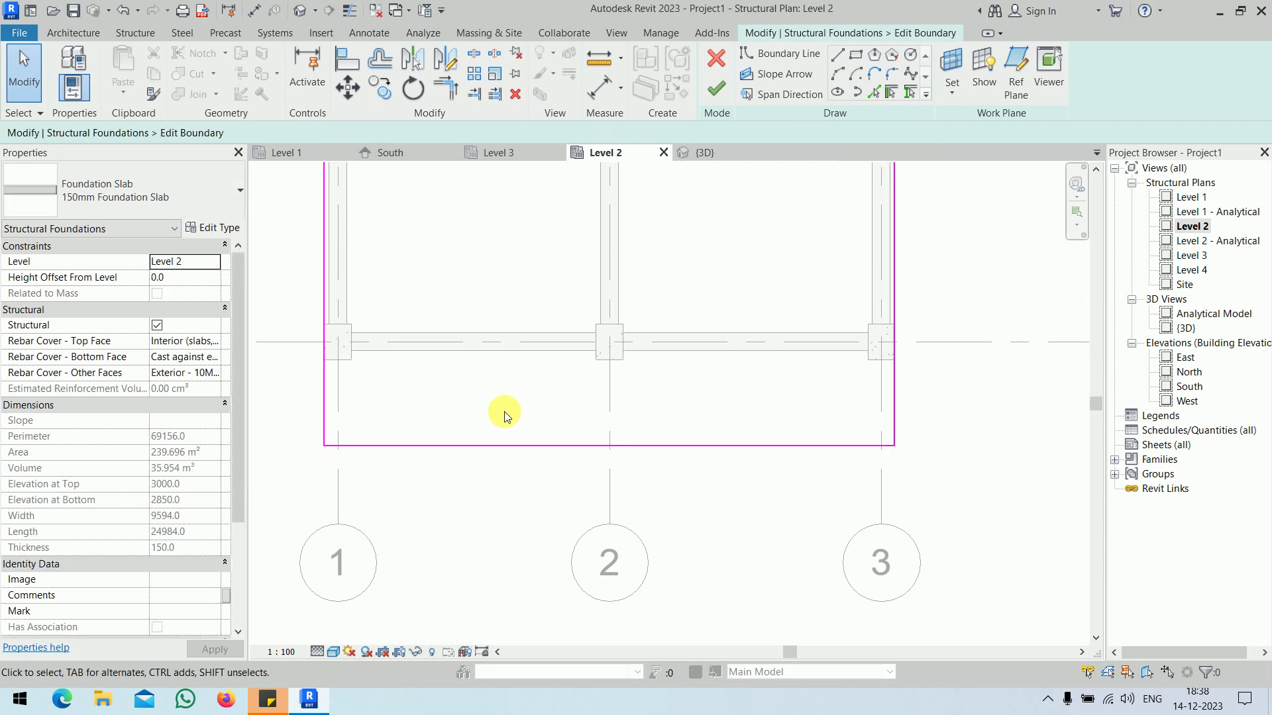
pyautogui.click(715, 88)
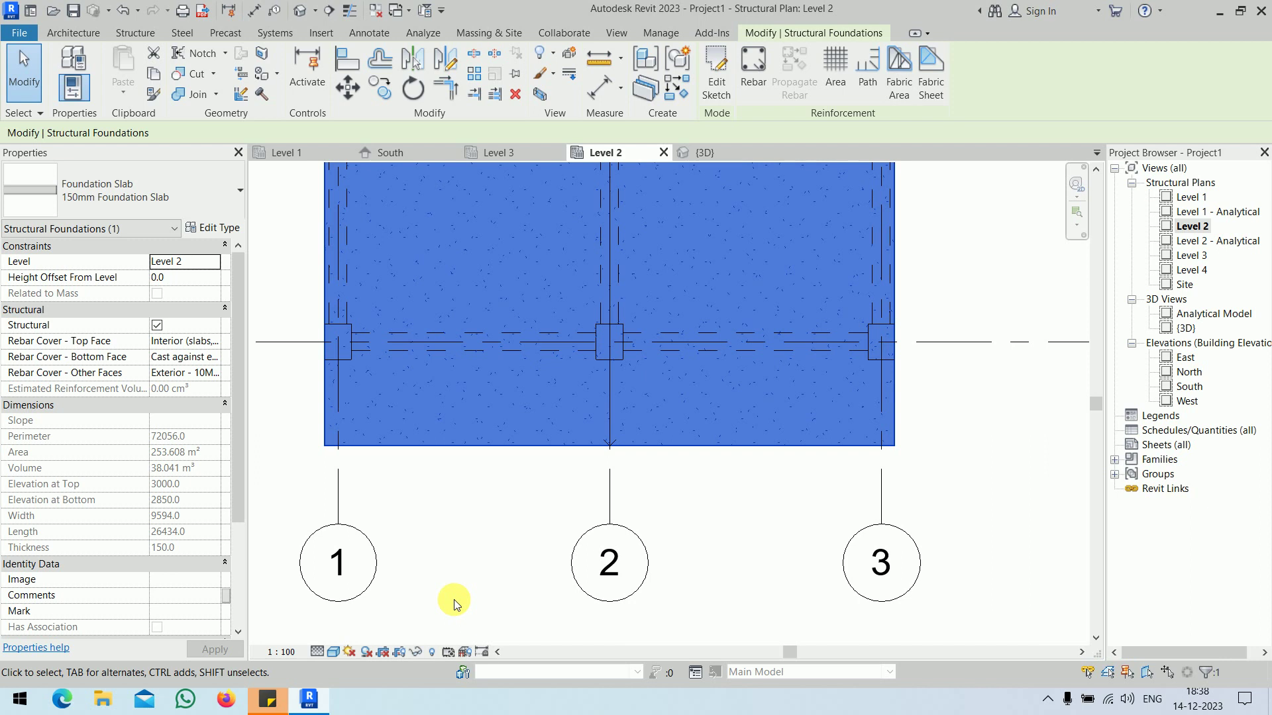
# Step: Start a path reinforcement on the slab and sketch its path along the full 9594 mm extended edge, from the grid 3 corner to the grid 1 corner
pyautogui.click(868, 73)
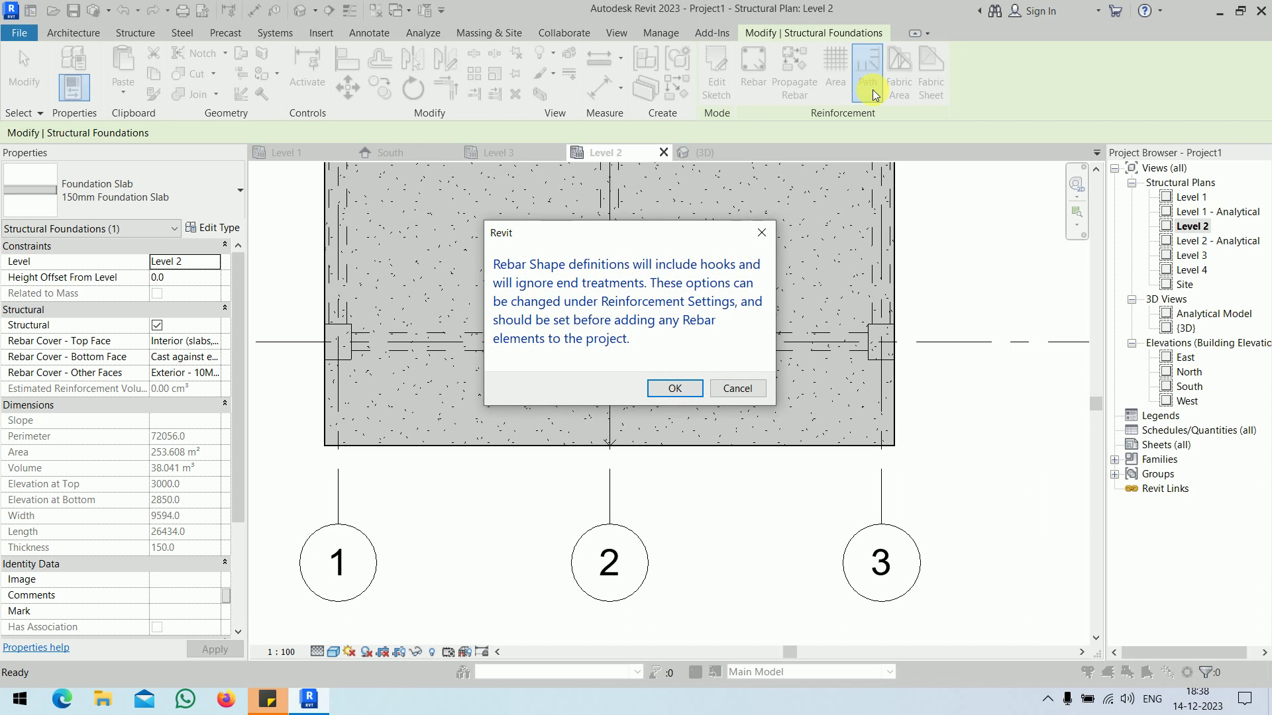
pyautogui.press('Return')
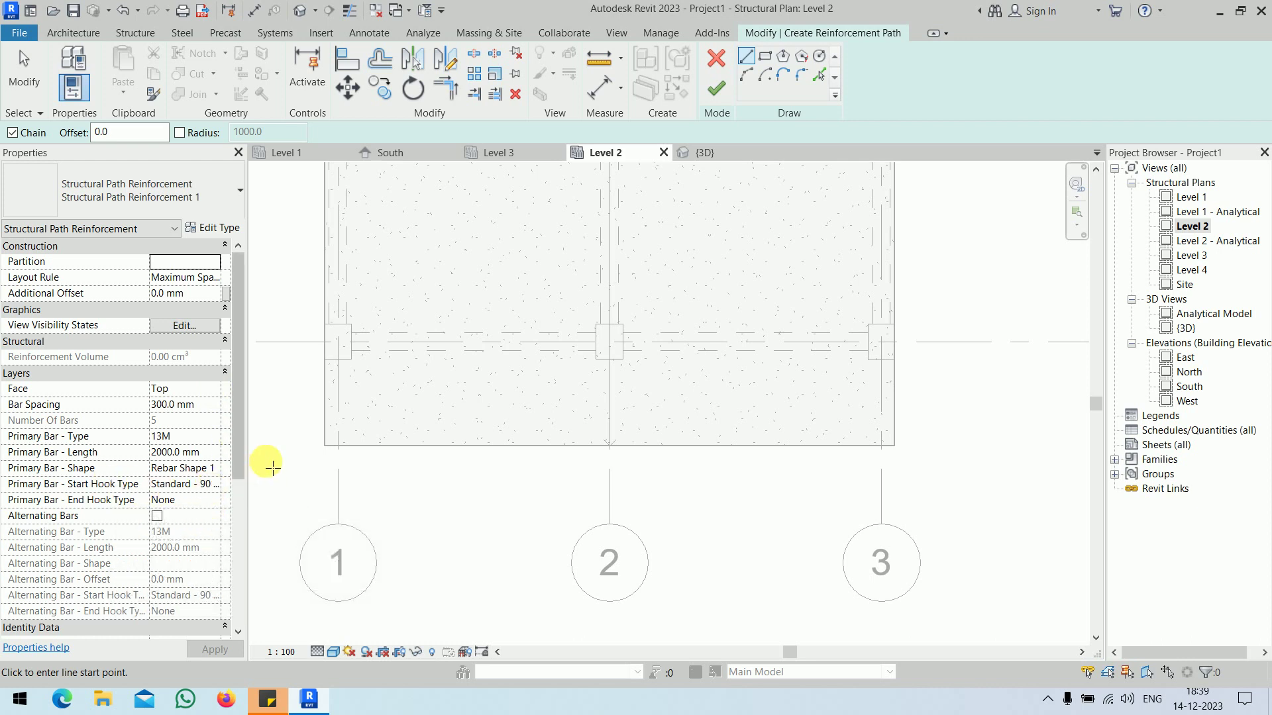
pyautogui.click(325, 445)
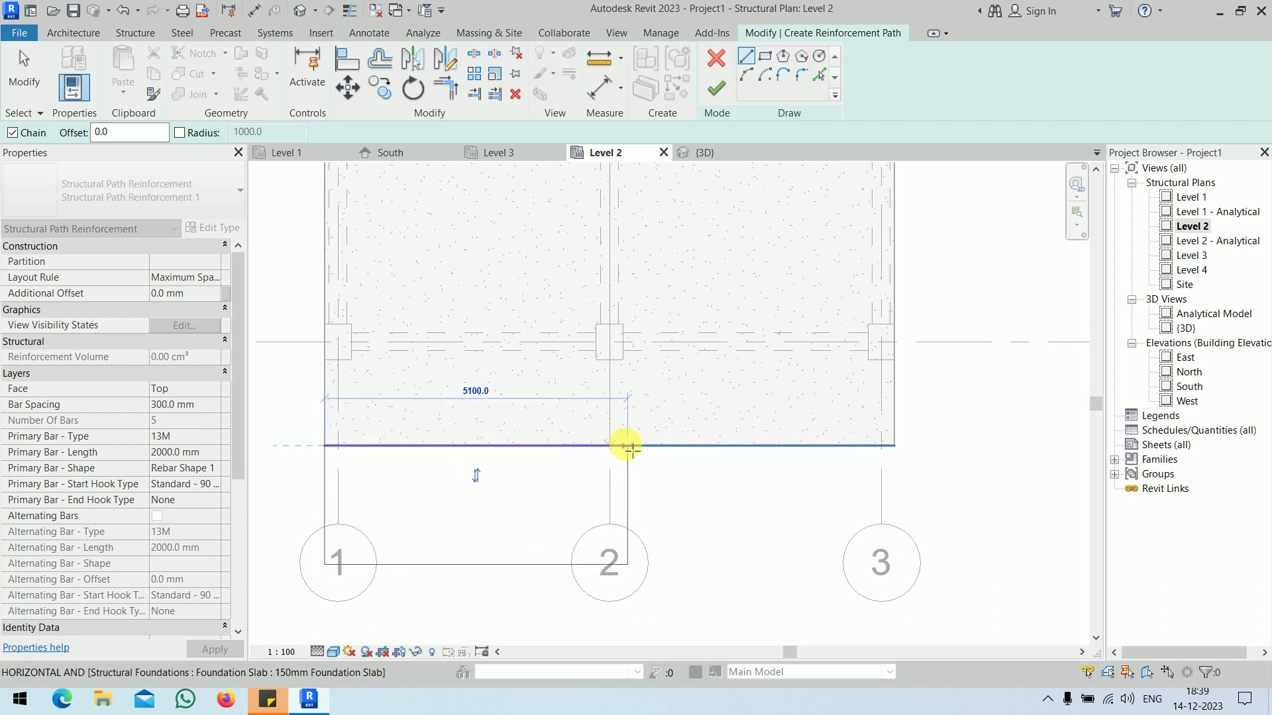
pyautogui.press('Escape')
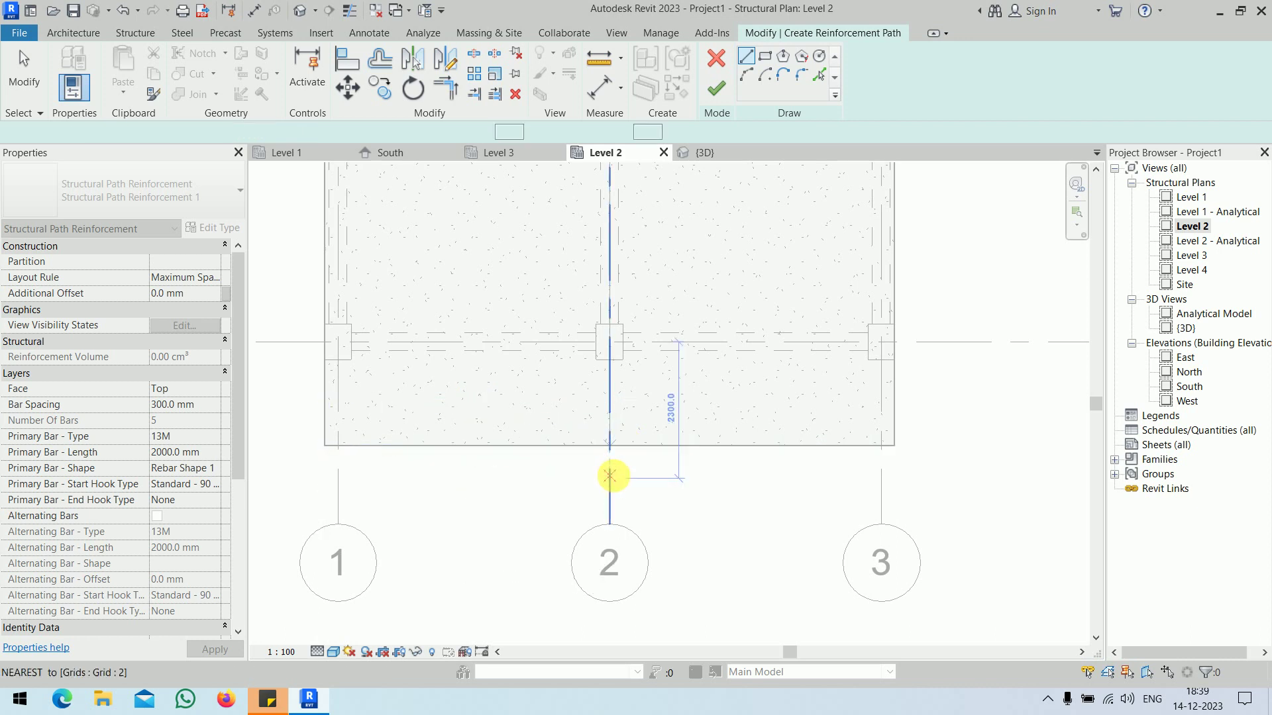
pyautogui.click(901, 453)
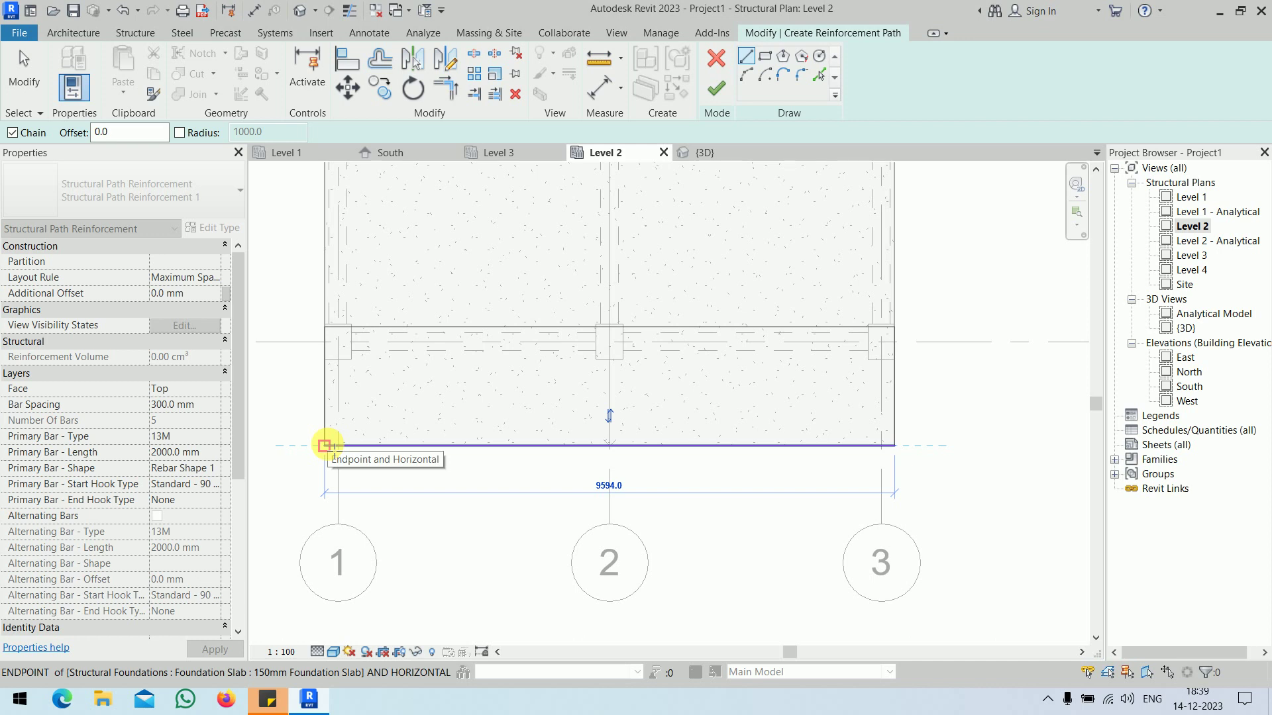
pyautogui.click(330, 447)
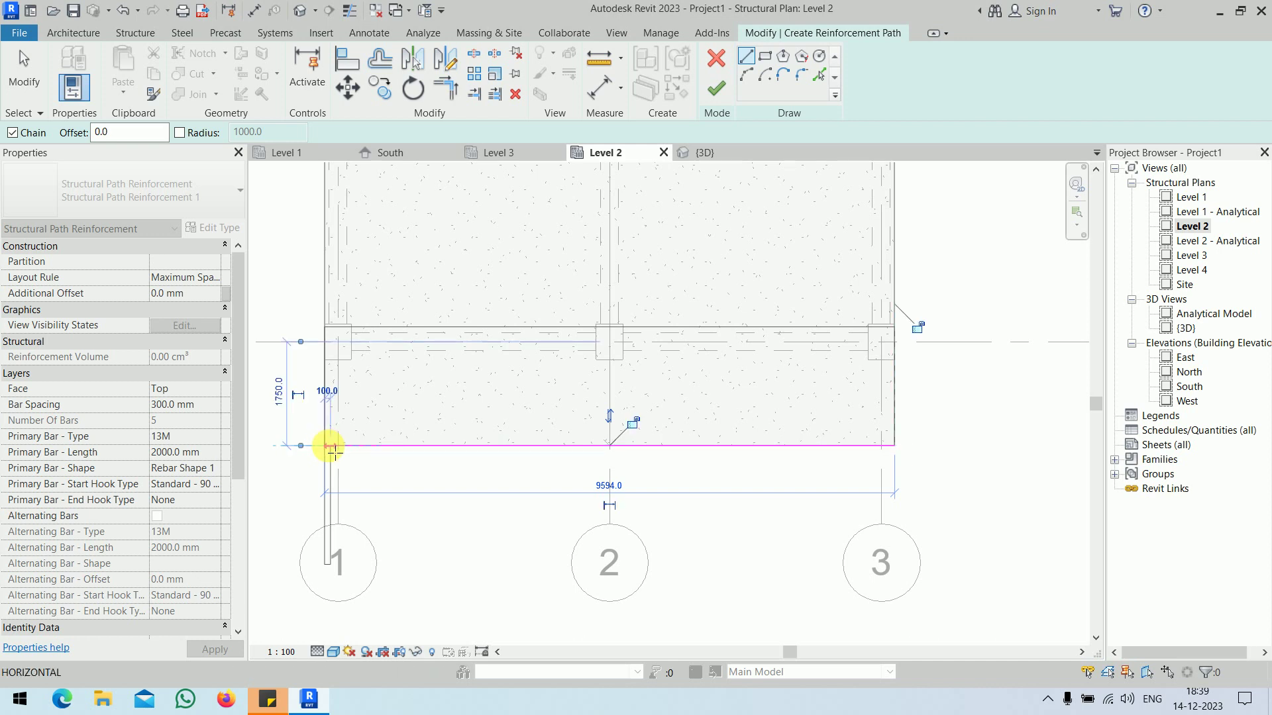
pyautogui.press('Escape')
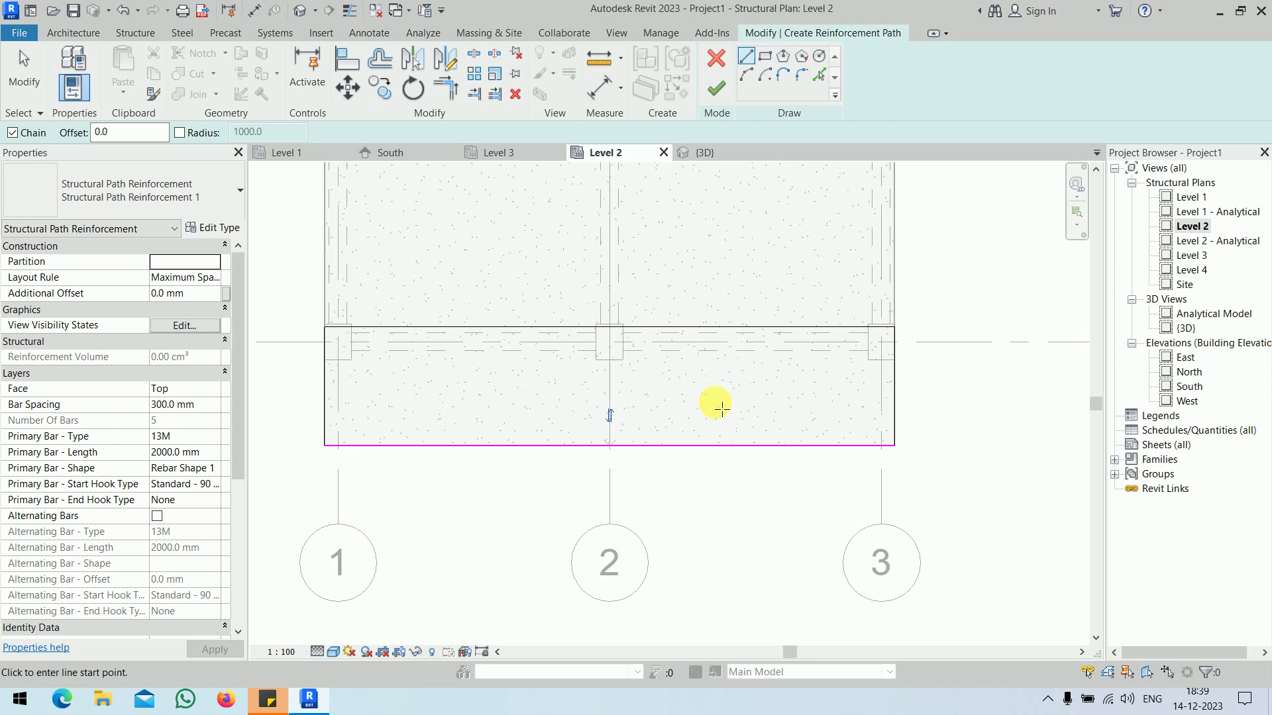
# Step: Finish the path reinforcement sketch and show its bars unobscured in the Level 2 plan and the {3D} view
pyautogui.click(714, 91)
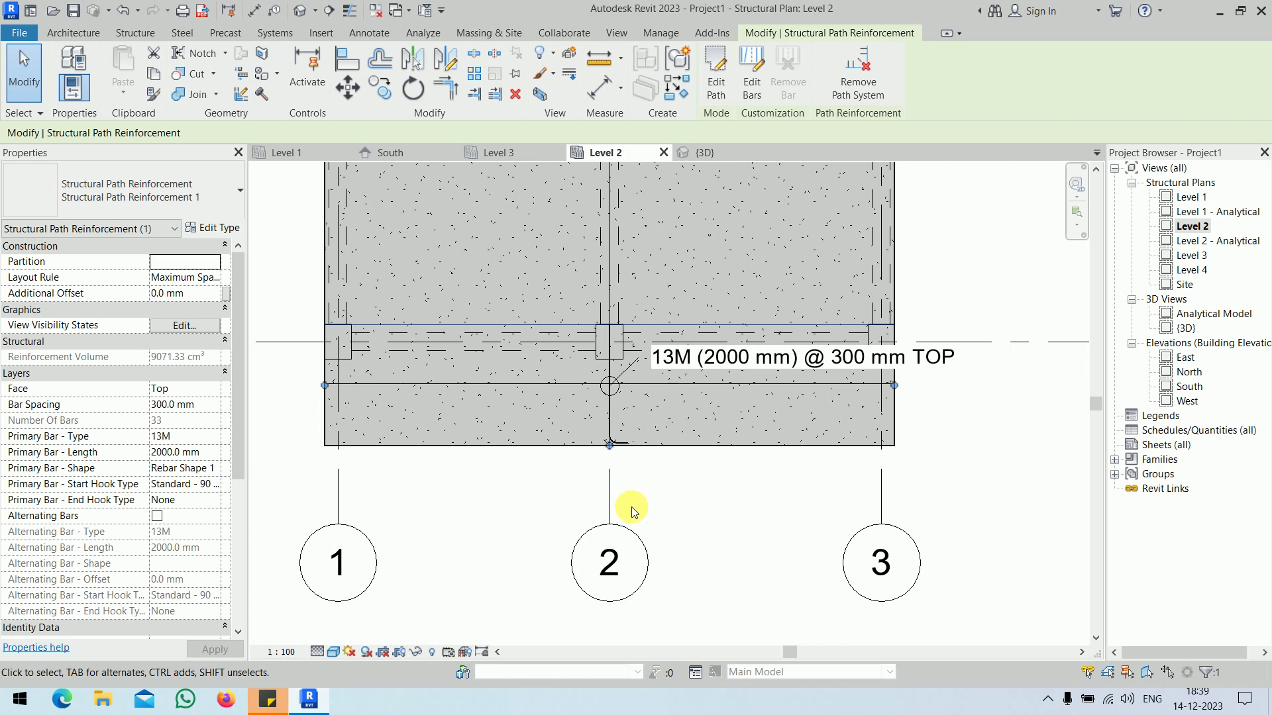
pyautogui.click(185, 325)
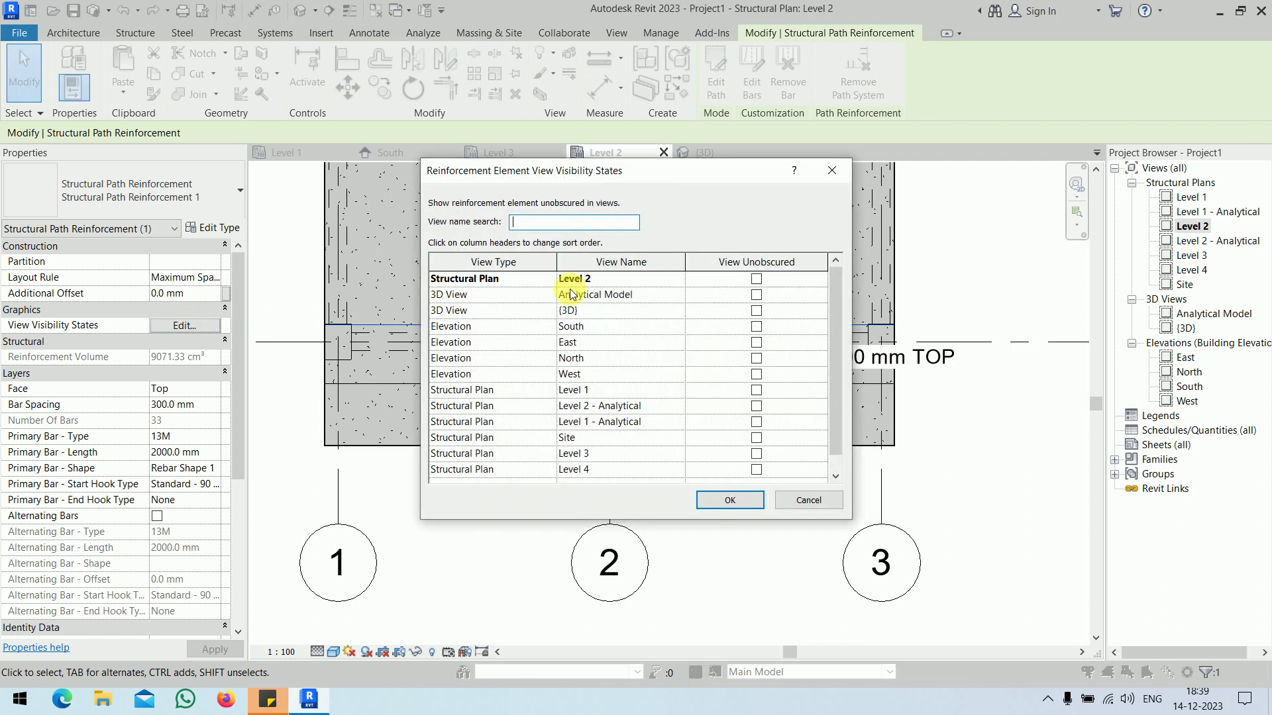
pyautogui.click(757, 279)
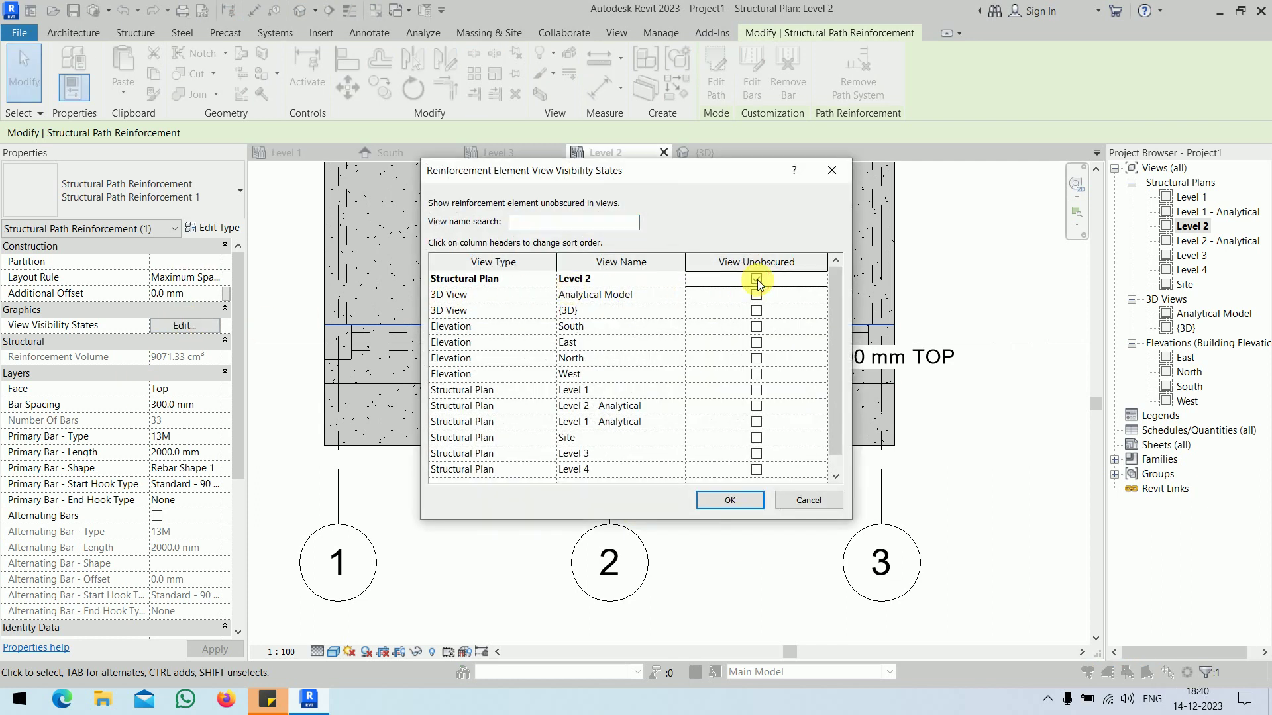
pyautogui.click(756, 310)
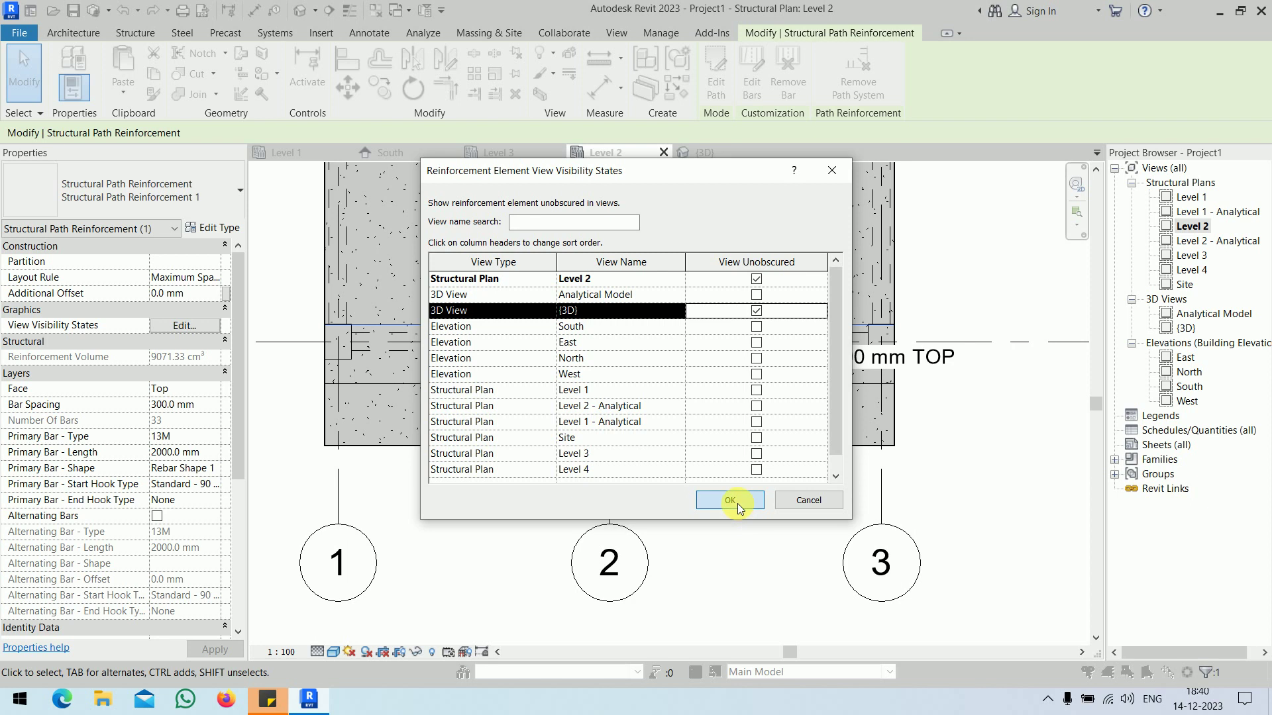
pyautogui.click(730, 501)
pyautogui.click(726, 576)
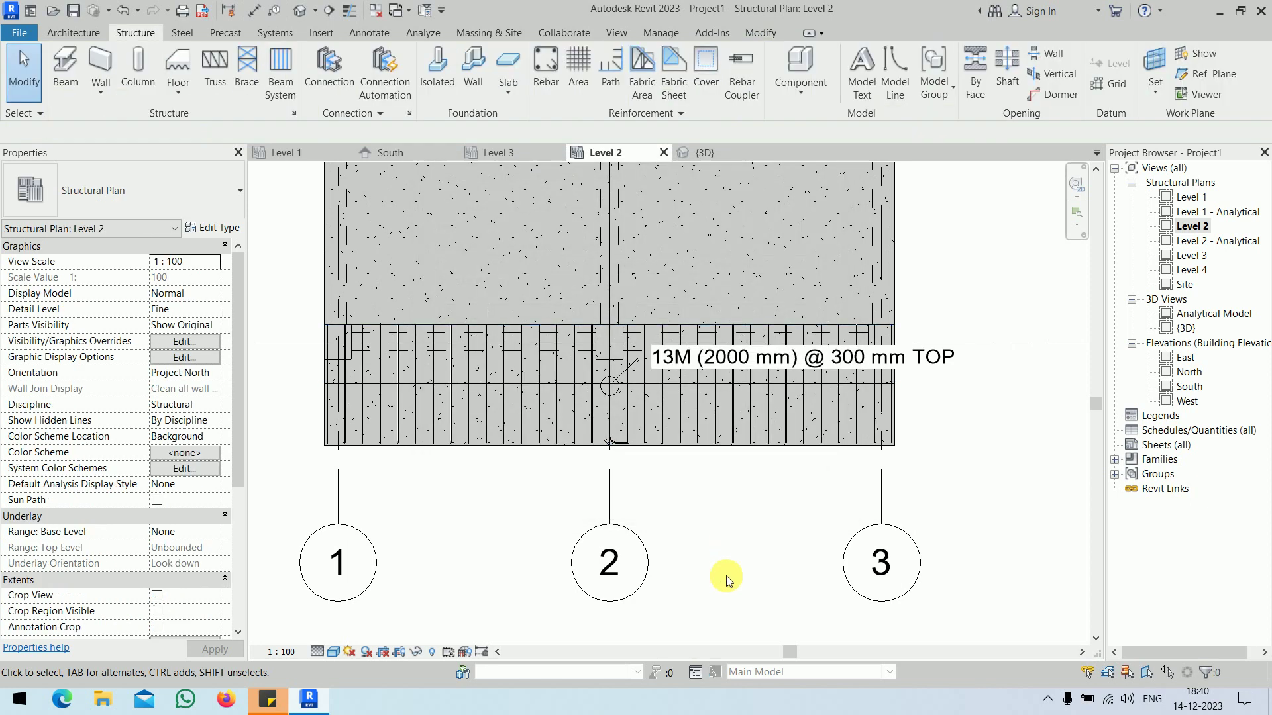
# Step: Examine the path reinforcement's hooked bar ends at the extended slab edge and corner in the 3D view
pyautogui.click(694, 153)
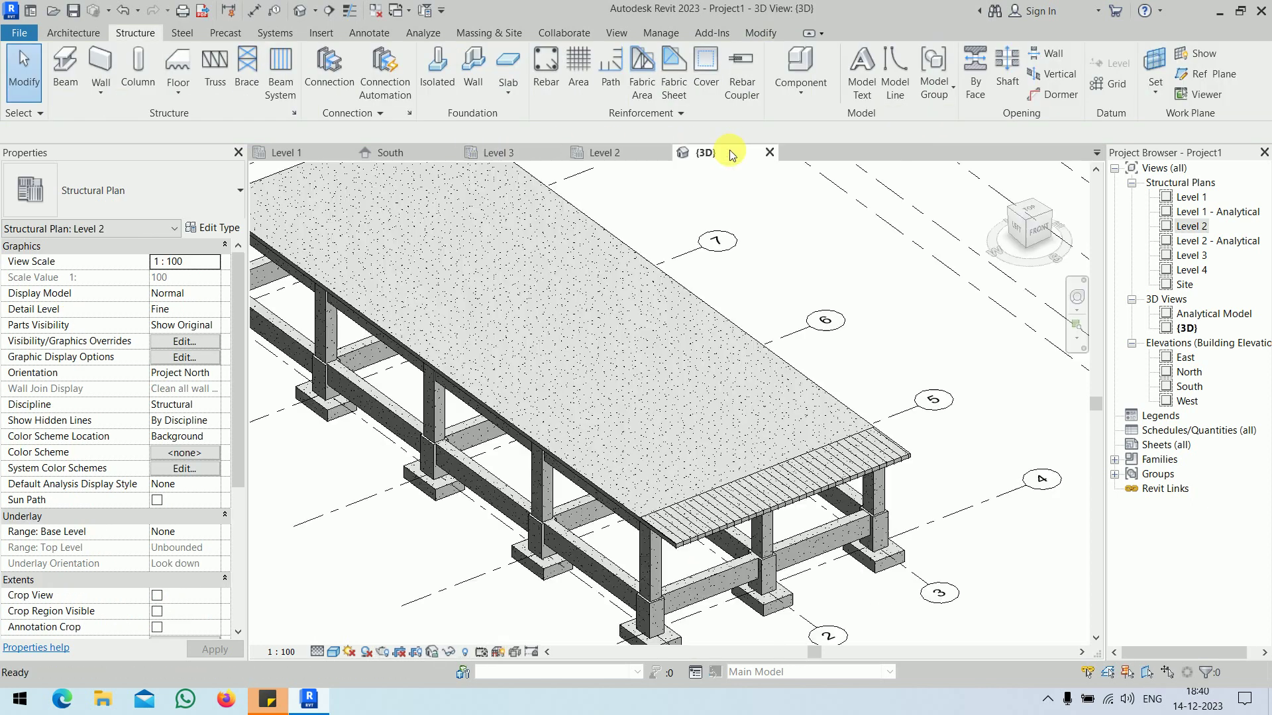
pyautogui.keyDown('shift'); pyautogui.moveTo(759, 507); pyautogui.dragTo(628, 469, button='middle'); pyautogui.keyUp('shift')
pyautogui.scroll(2, 829, 415)
pyautogui.scroll(3, 829, 416)
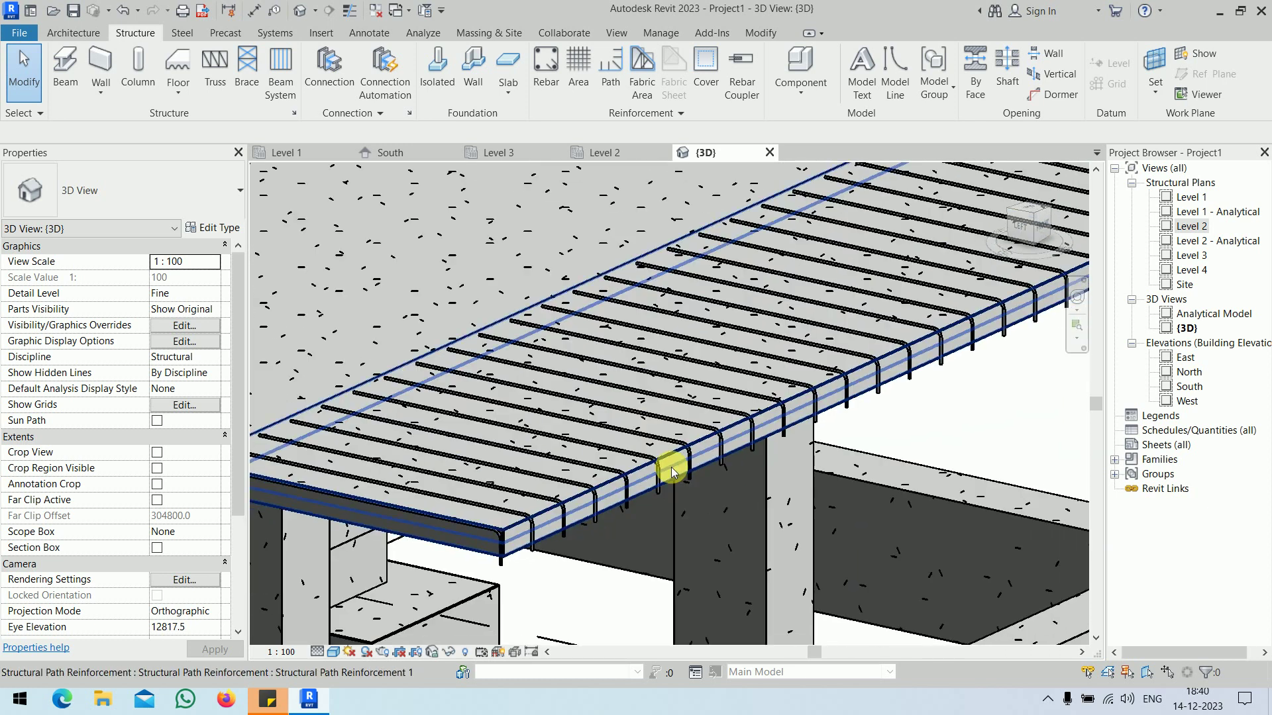
pyautogui.scroll(-2, 672, 468)
pyautogui.moveTo(770, 518); pyautogui.dragTo(732, 525, button='middle')
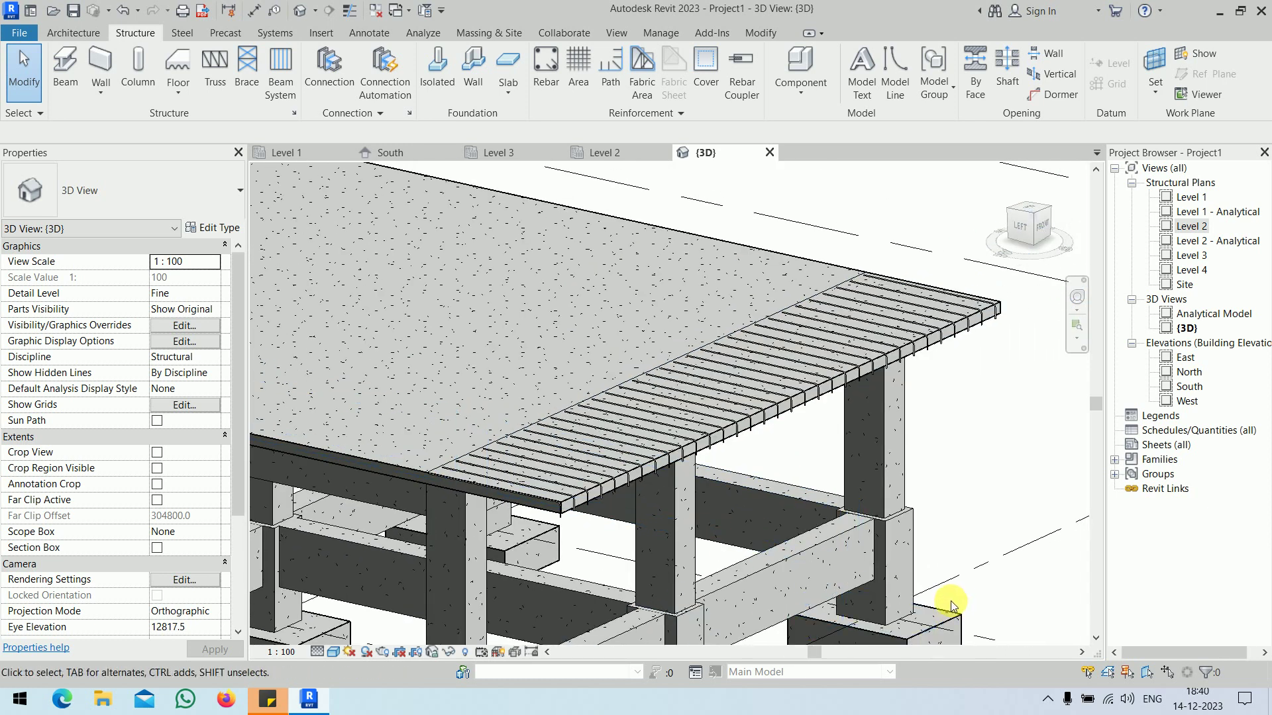
pyautogui.scroll(5, 503, 520)
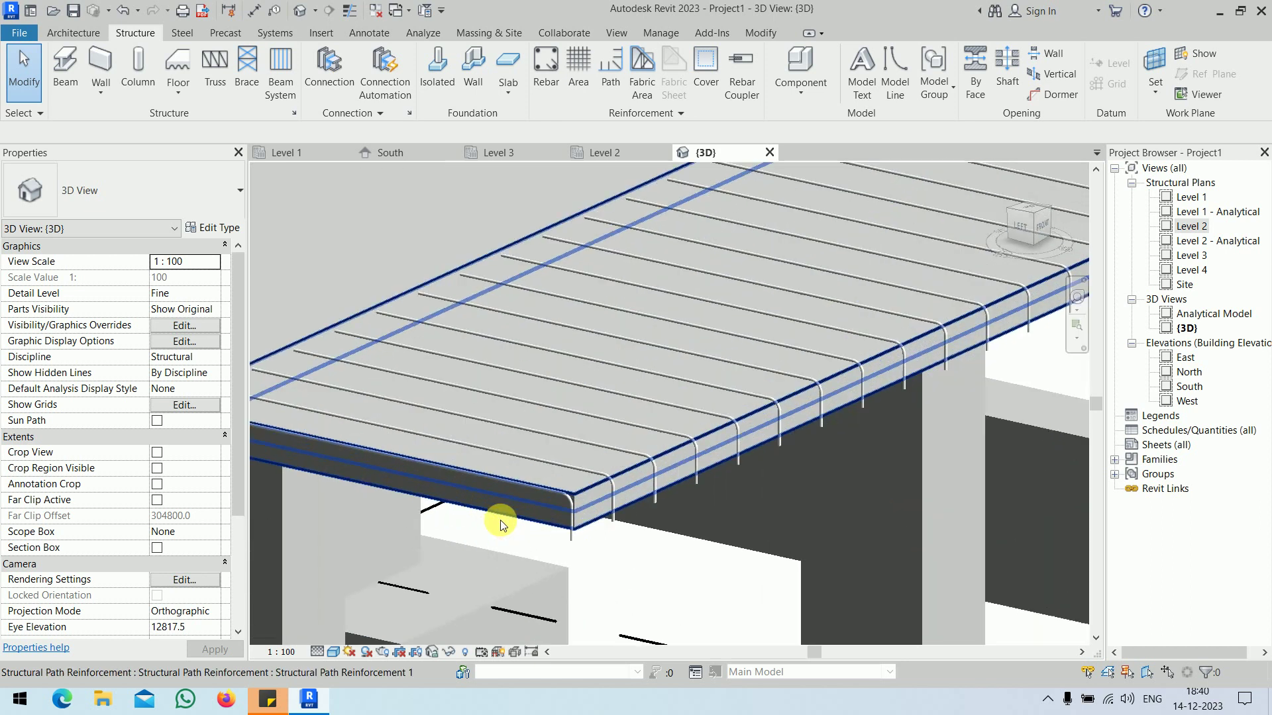
pyautogui.moveTo(502, 528)
pyautogui.mouseDown(button='middle')
pyautogui.moveTo(636, 477)
pyautogui.moveTo(735, 540)
pyautogui.mouseUp(button='middle')
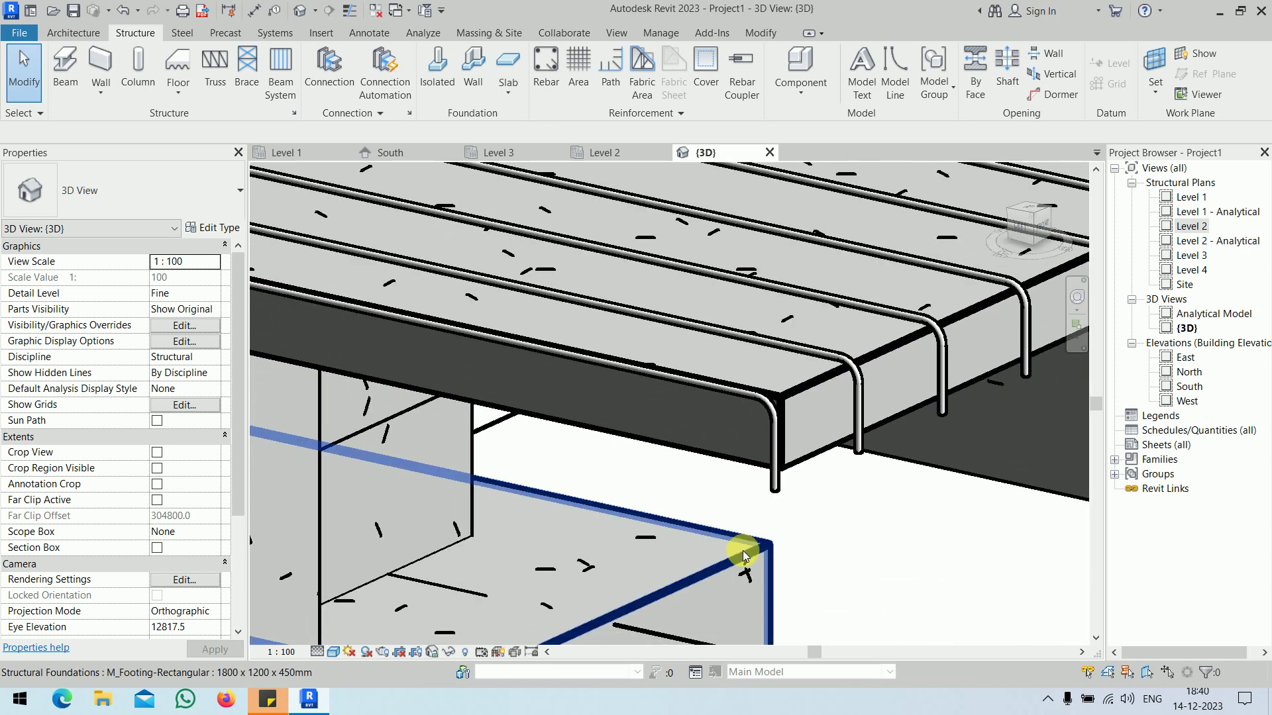
# Step: Set the Standard 90 degree hook length of the path reinforcement's 13M rebar type to 100 mm
pyautogui.click(779, 495)
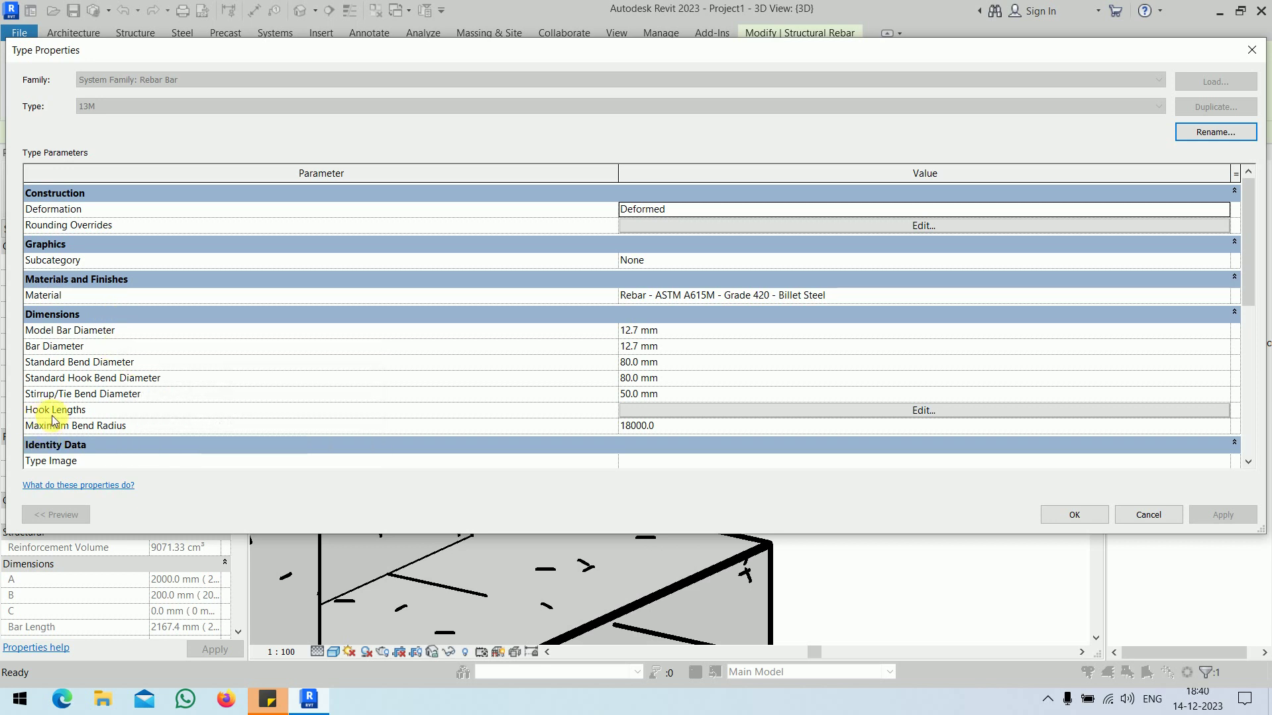
pyautogui.click(931, 414)
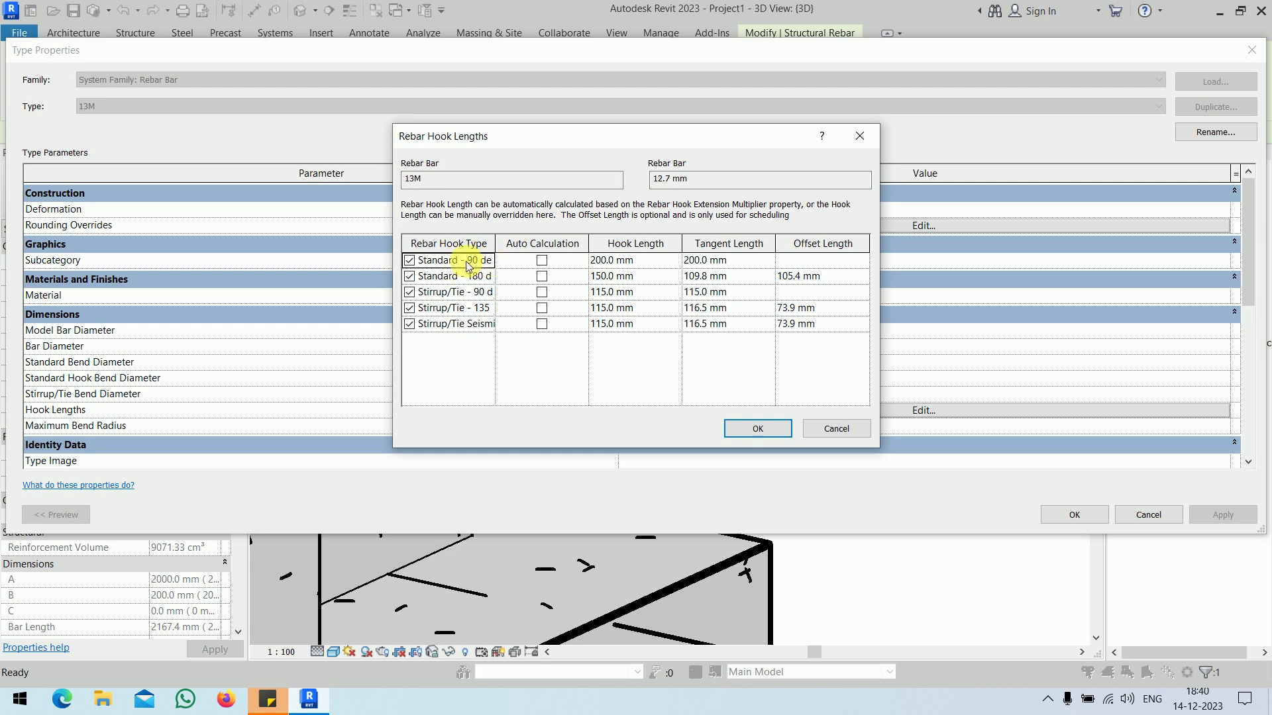
pyautogui.click(659, 264)
pyautogui.tripleClick(661, 265)
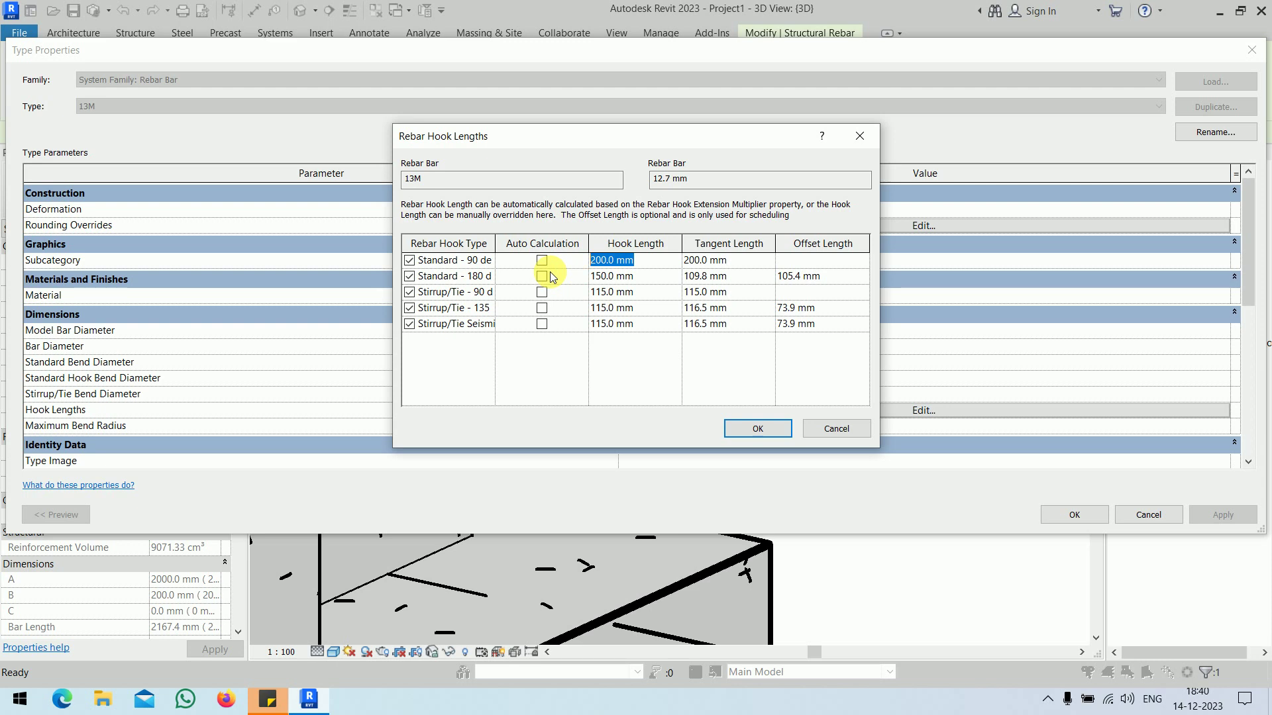
pyautogui.write('100')
pyautogui.press('Tab')
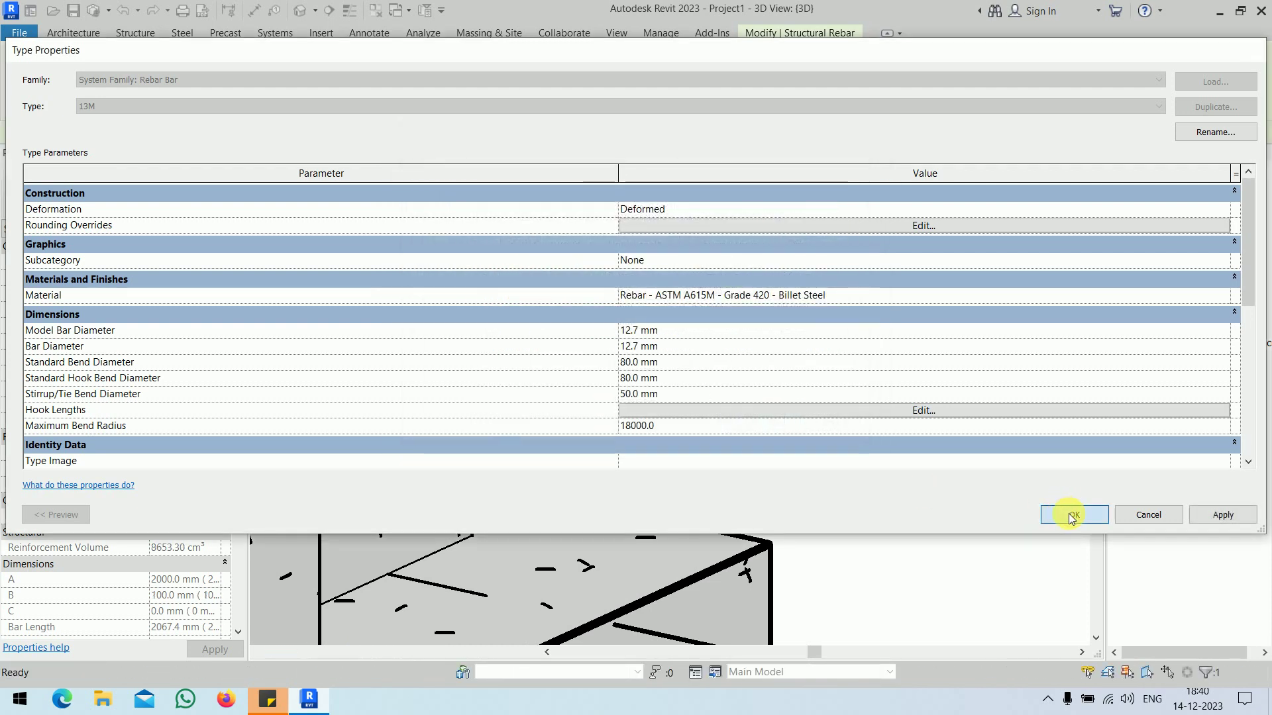
pyautogui.click(1073, 515)
pyautogui.click(967, 575)
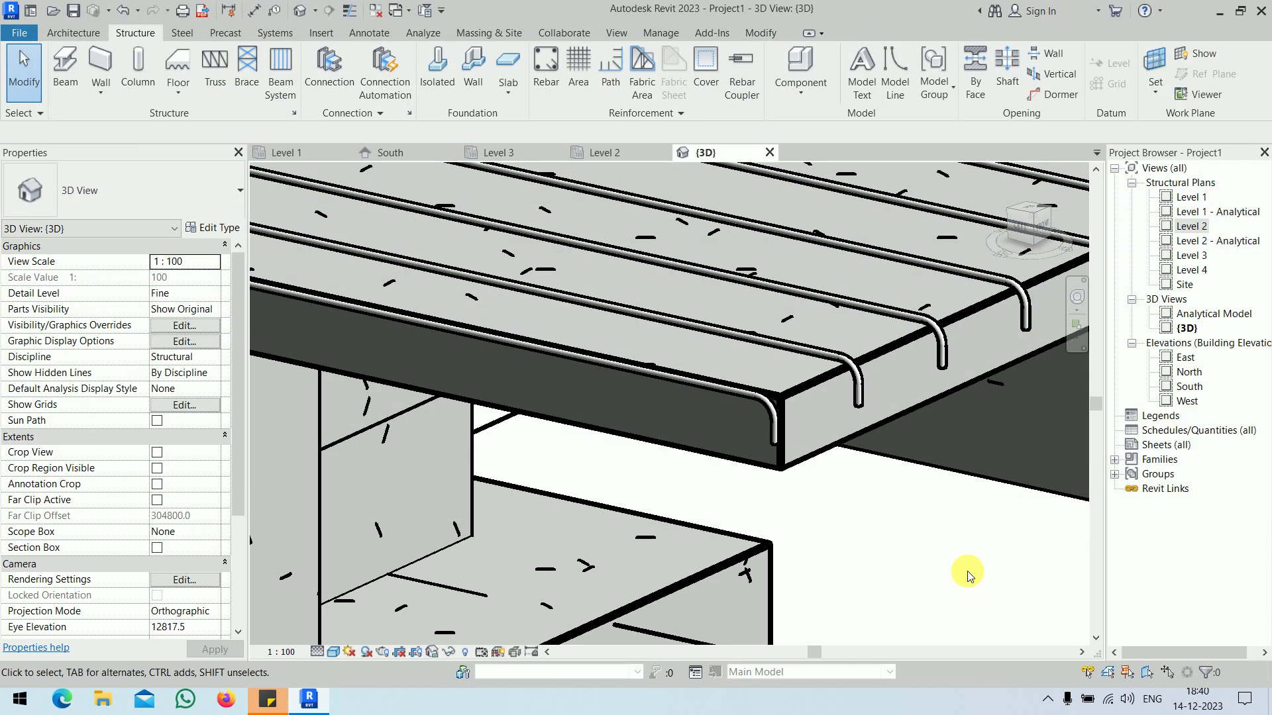
# Step: Examine the path rebar set's properties and dimensions and the hooked bar symbol near grid 2 in the Level 2 plan
pyautogui.scroll(-5, 963, 530)
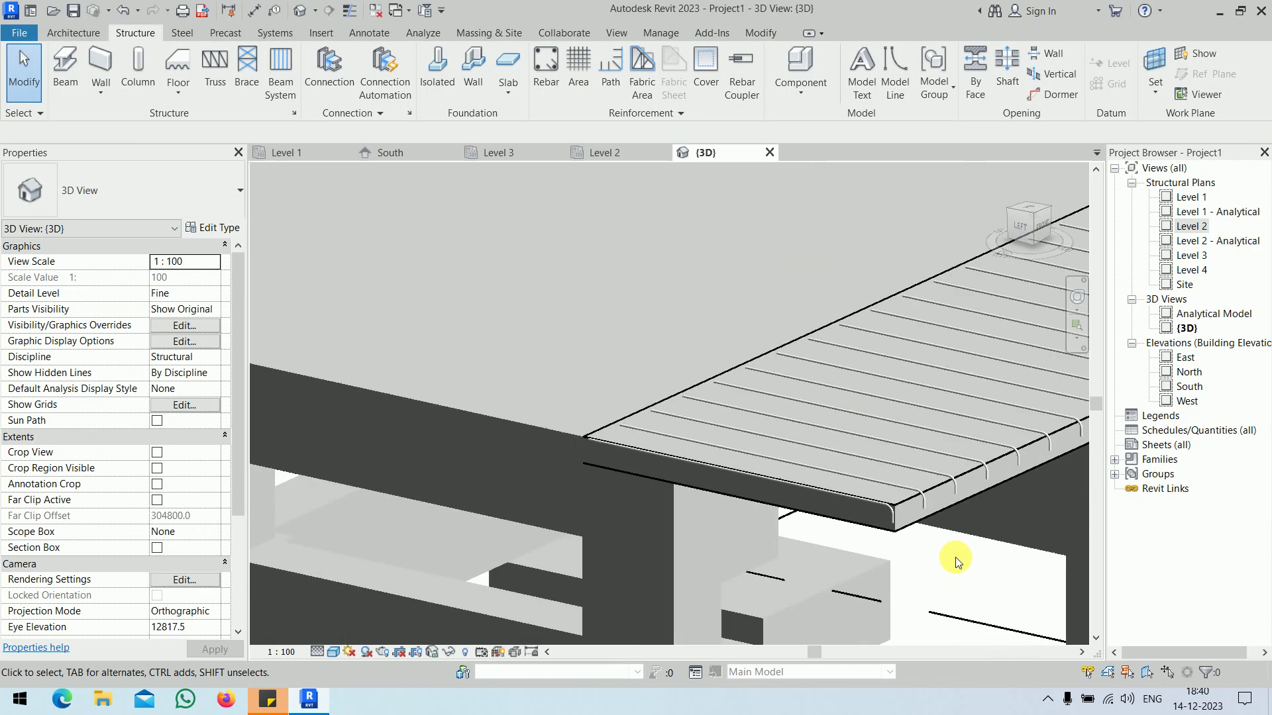
pyautogui.click(606, 153)
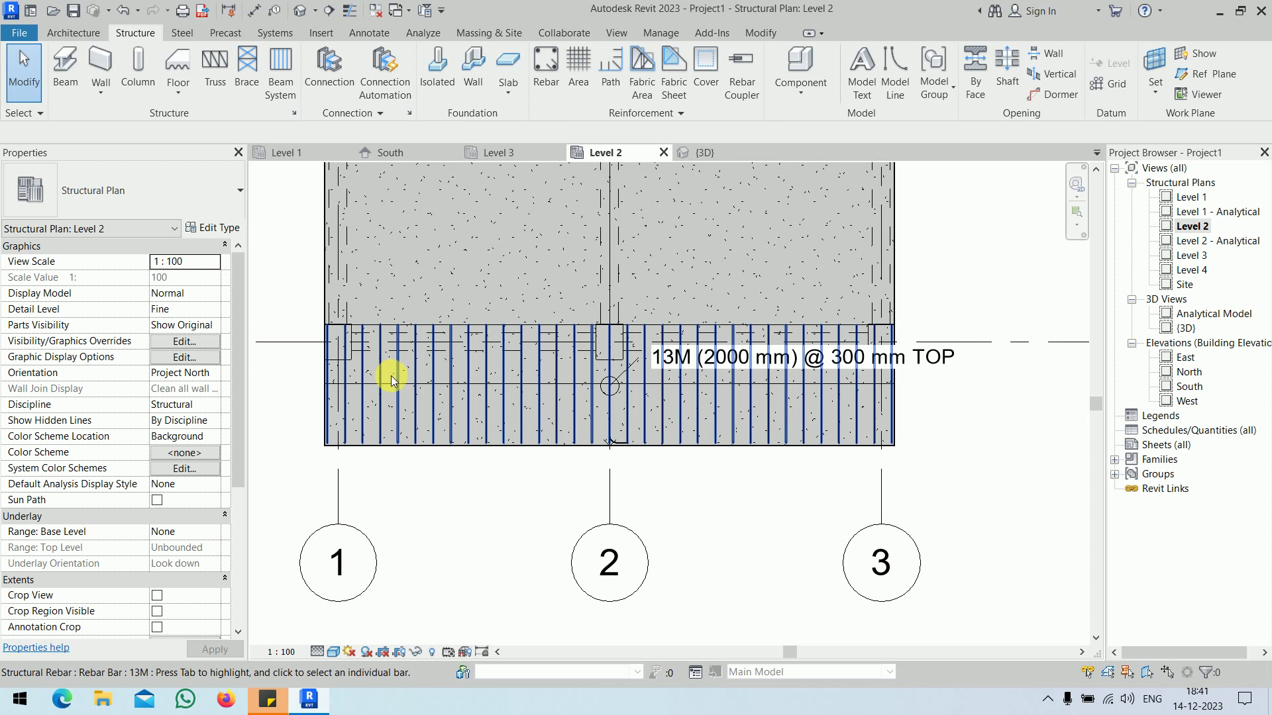
pyautogui.click(415, 371)
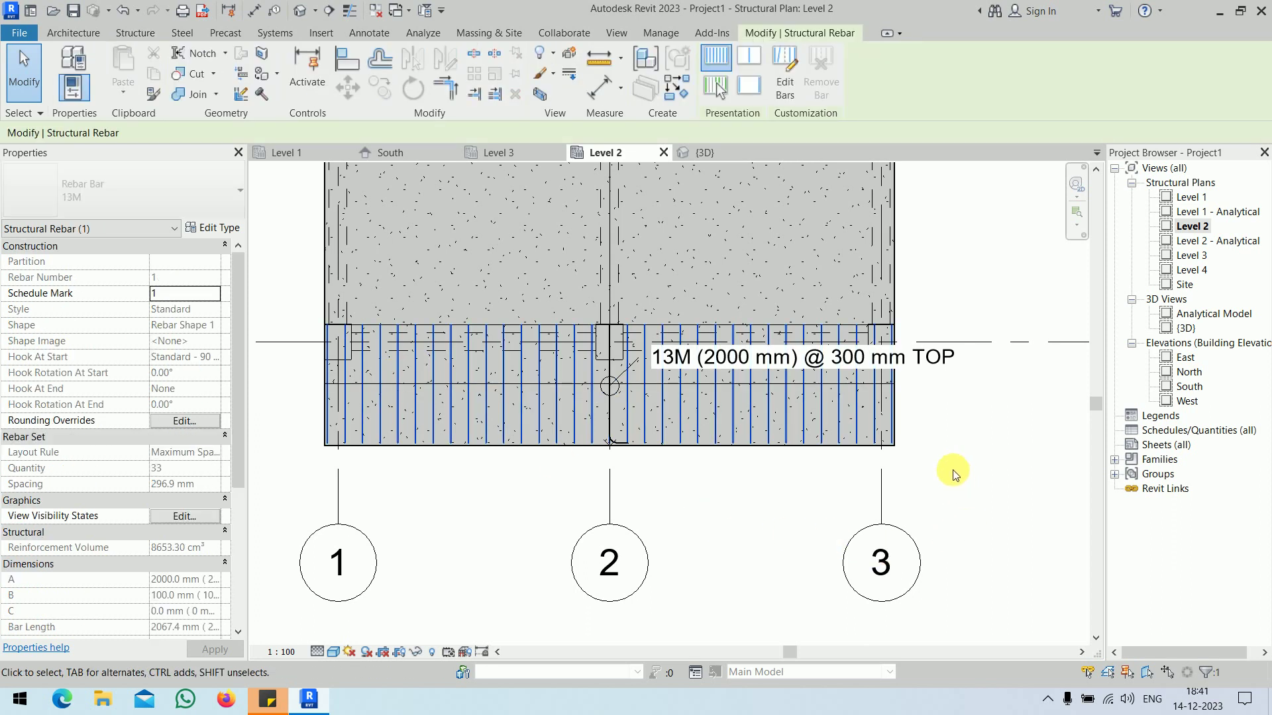
pyautogui.scroll(2, 526, 433)
pyautogui.scroll(-3, 395, 442)
pyautogui.scroll(5, 588, 426)
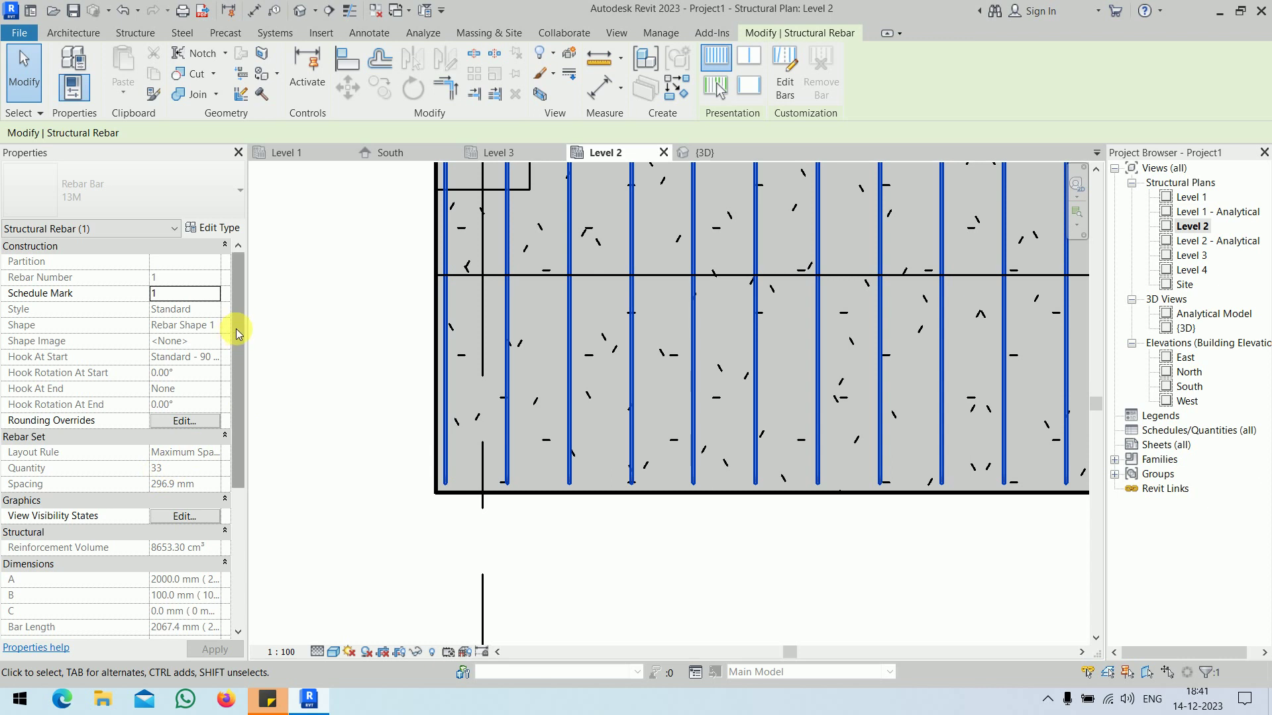
pyautogui.moveTo(238, 320); pyautogui.dragTo(250, 440)
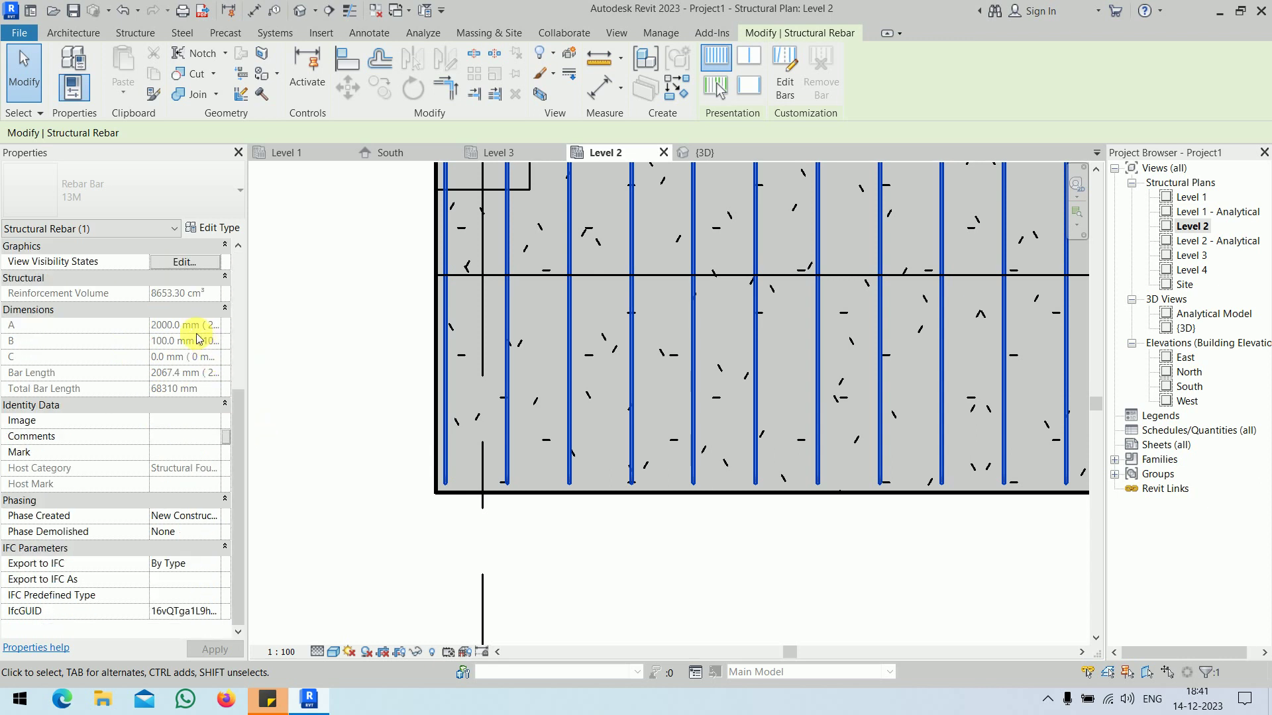
pyautogui.moveTo(239, 474); pyautogui.dragTo(252, 340)
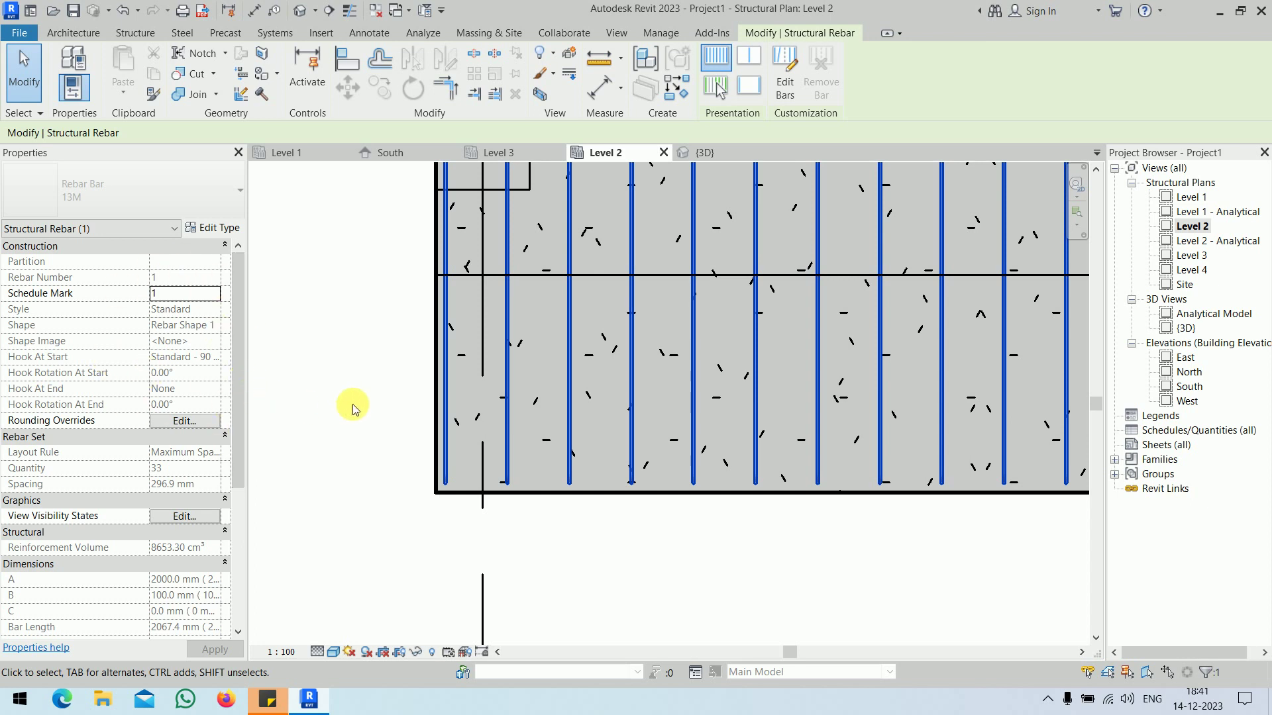
pyautogui.scroll(-2, 355, 409)
pyautogui.scroll(-4, 355, 409)
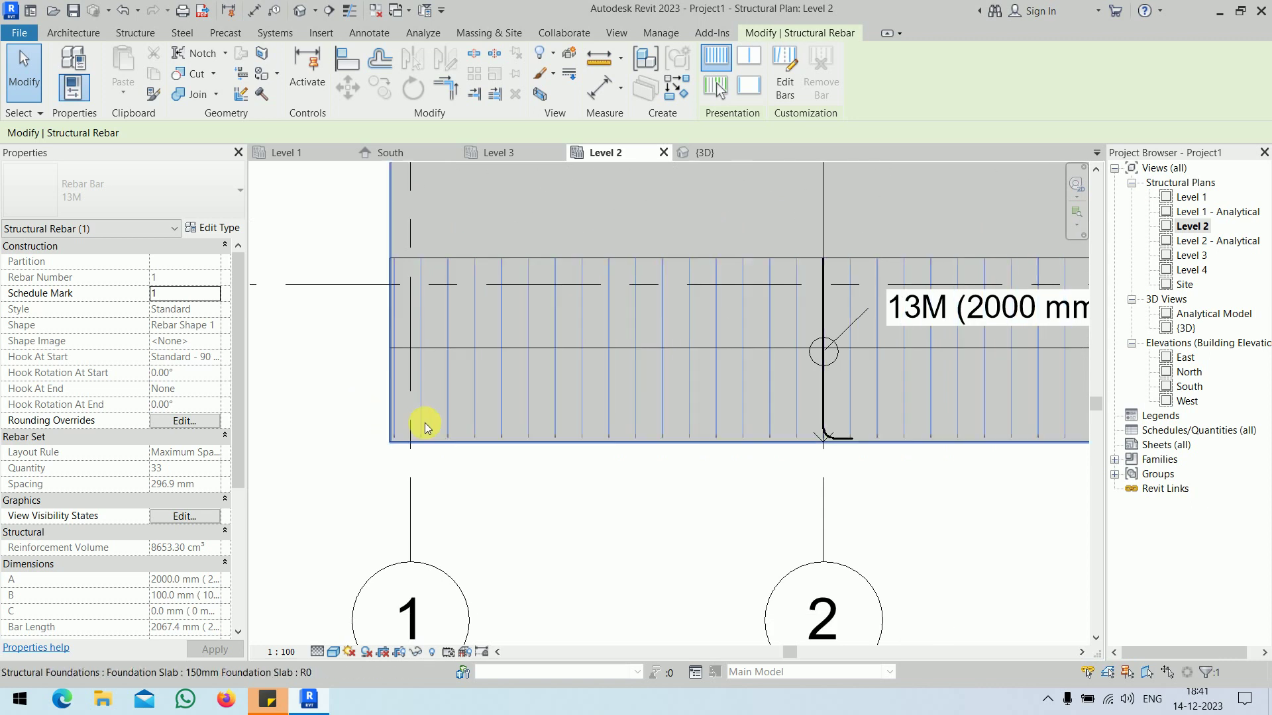
pyautogui.moveTo(605, 483); pyautogui.dragTo(543, 495, button='middle')
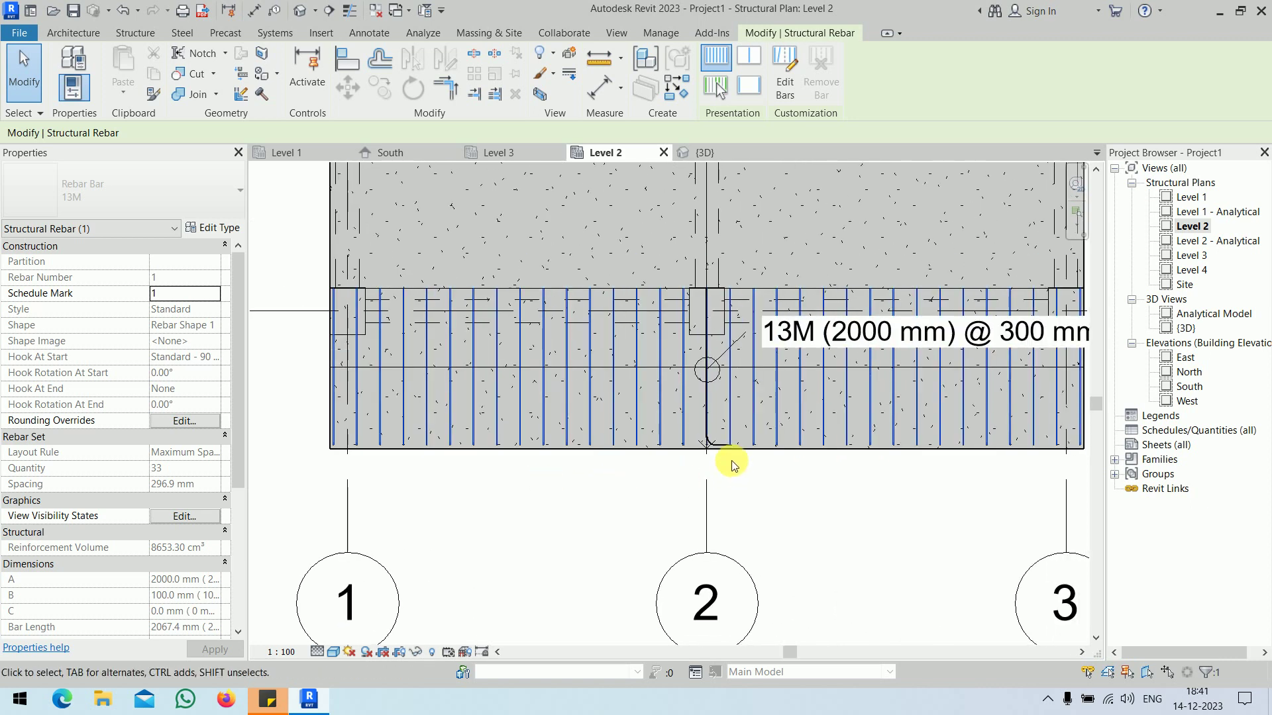
pyautogui.scroll(4, 732, 463)
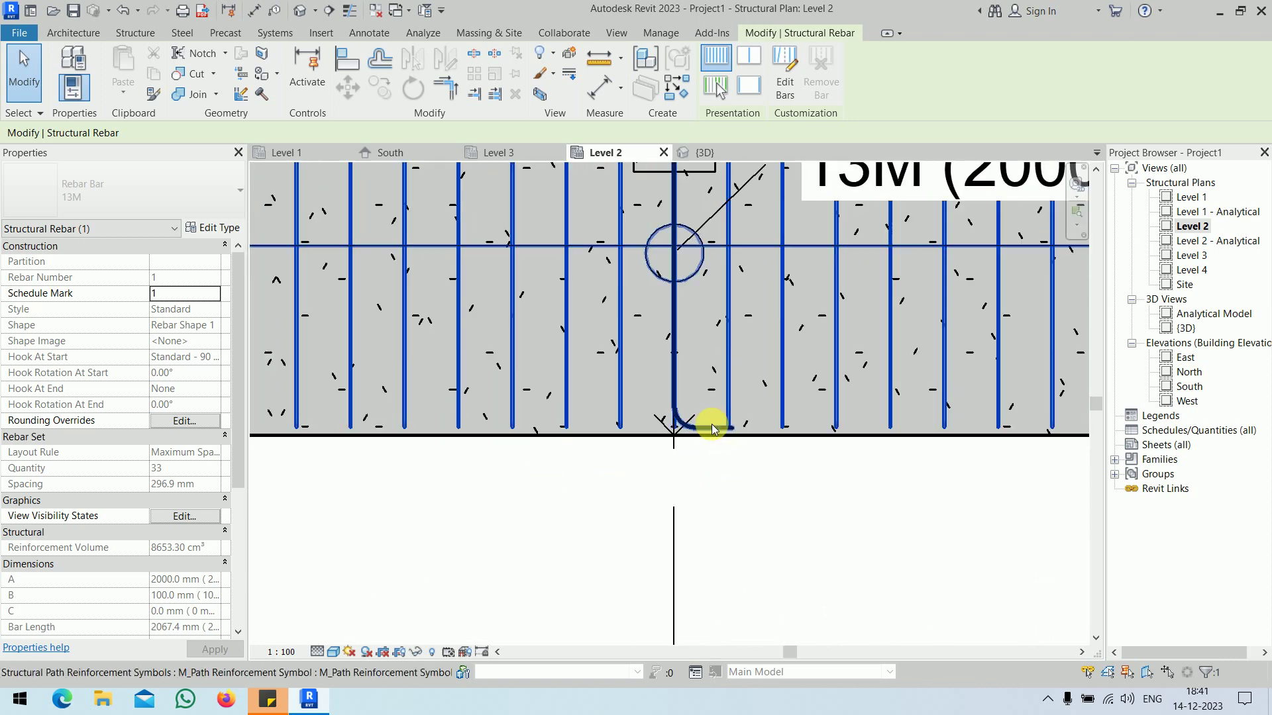
pyautogui.click(733, 511)
pyautogui.scroll(-3, 734, 511)
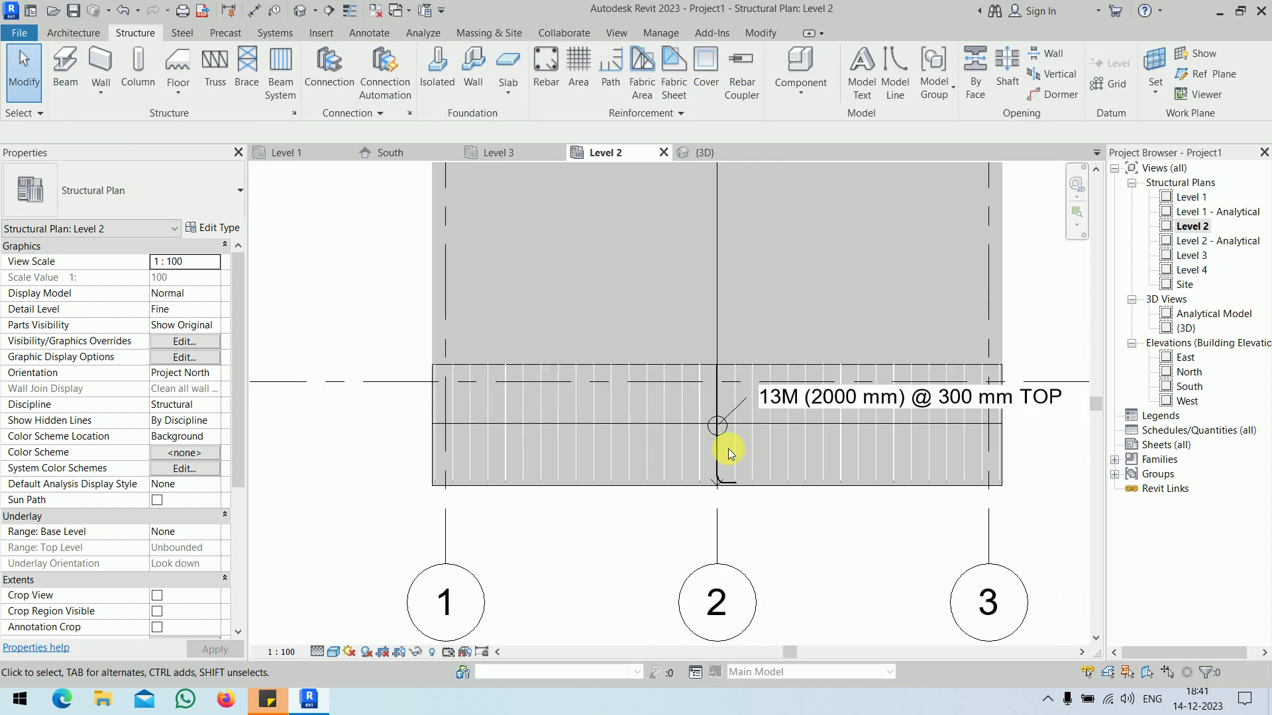
# Step: Review the type properties of the slab edge's 13M rebar set in the 3D view, and leave them without changes
pyautogui.click(716, 153)
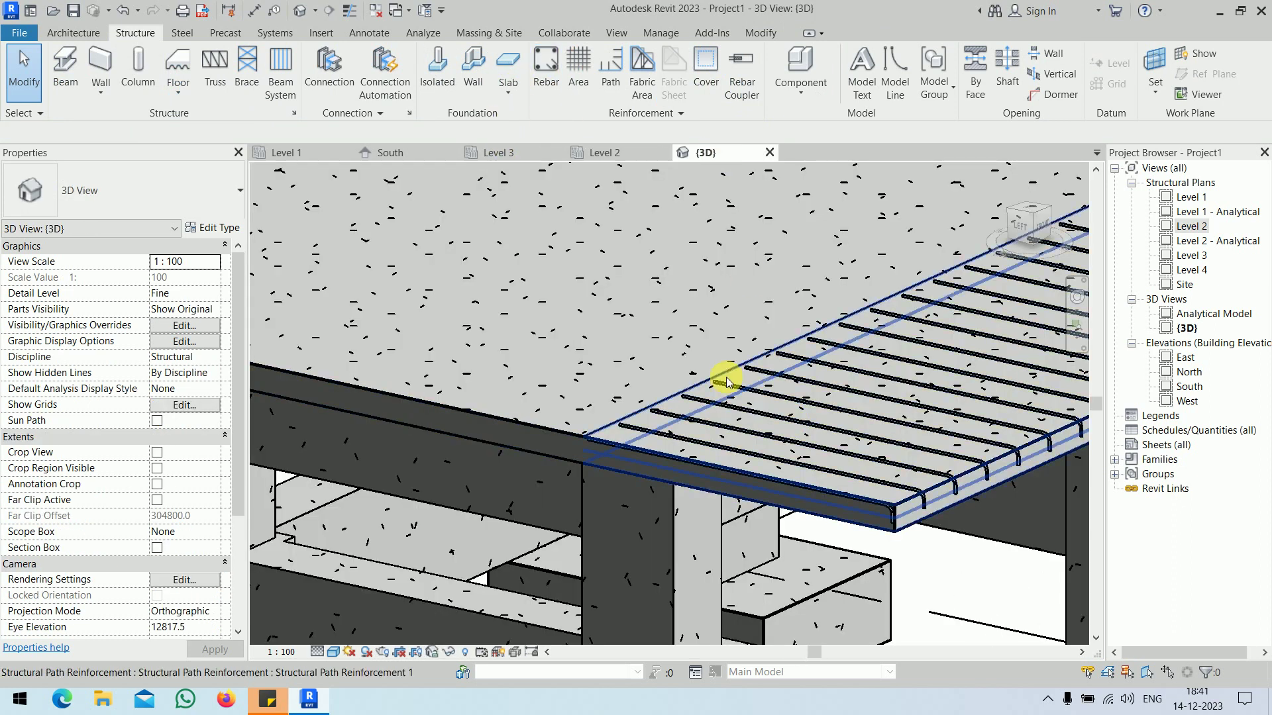
pyautogui.scroll(-5, 727, 381)
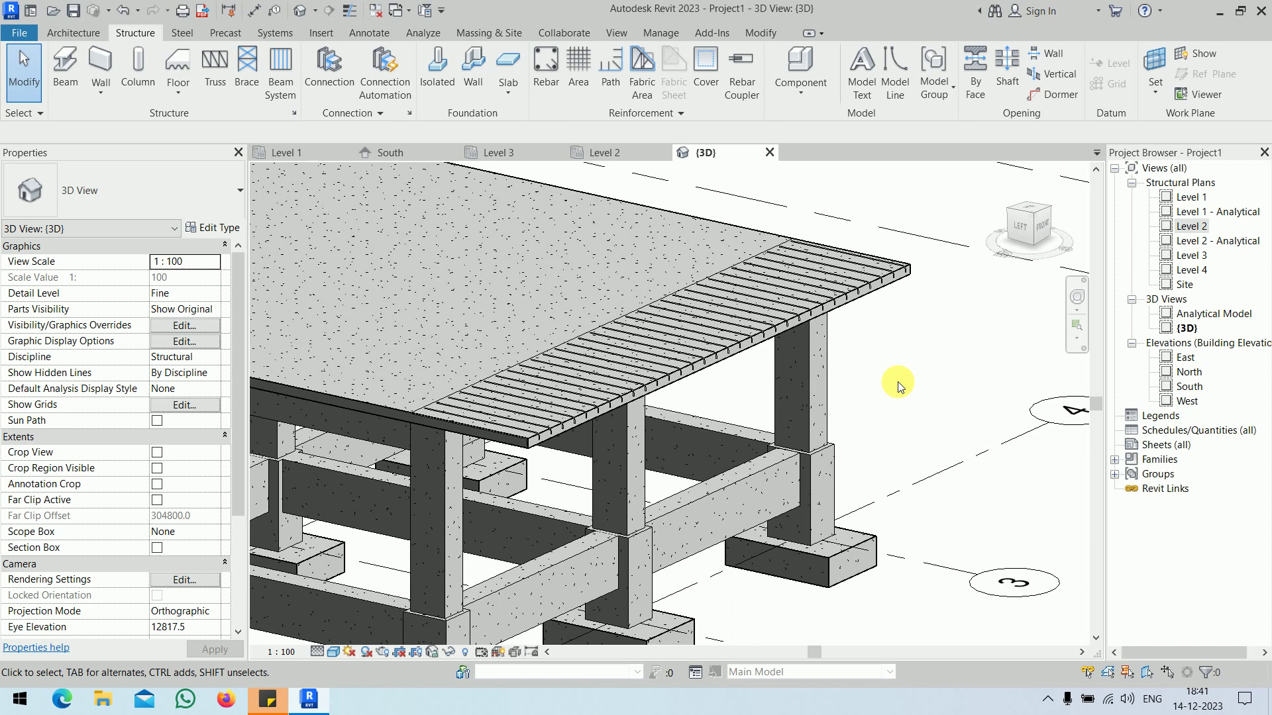
pyautogui.click(603, 356)
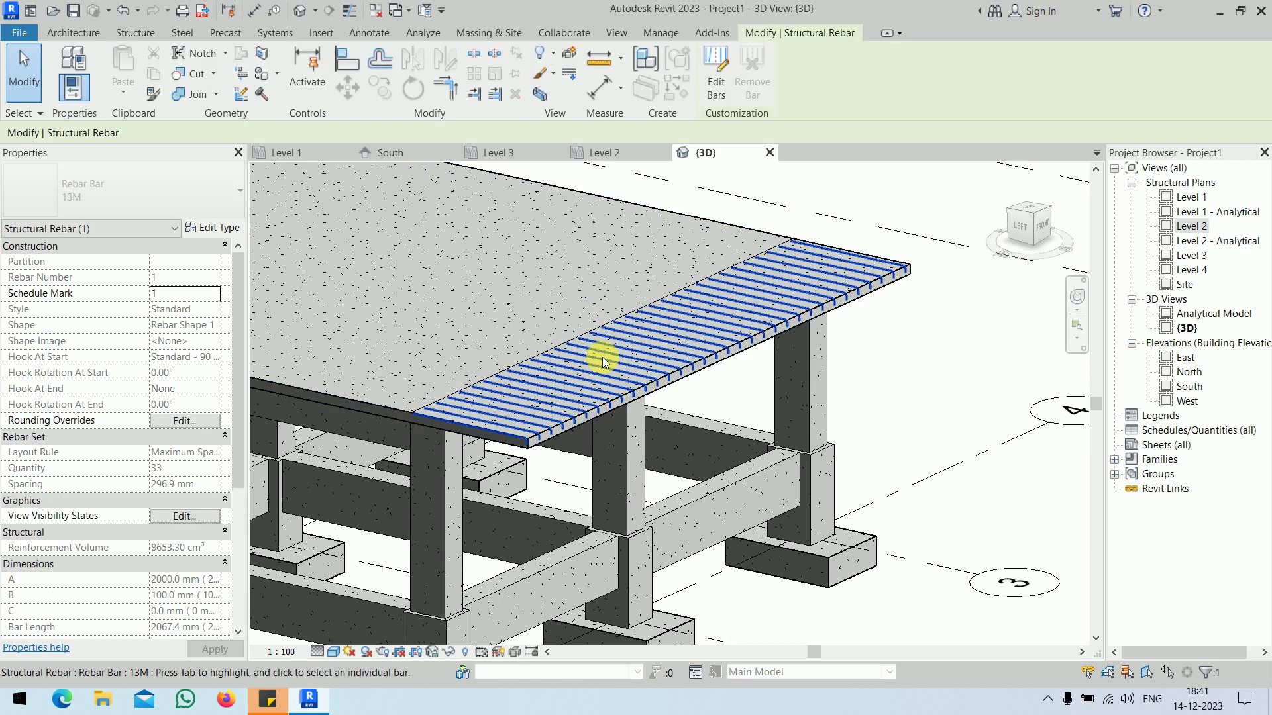
pyautogui.click(207, 228)
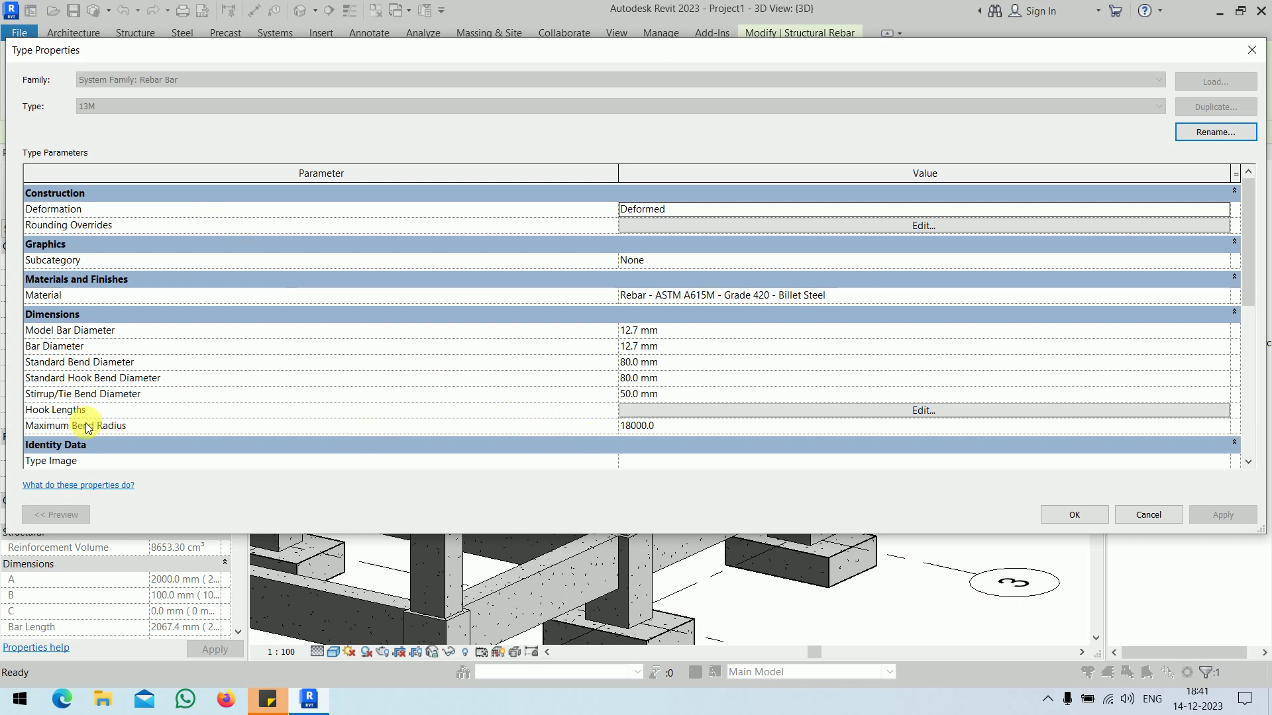
pyautogui.moveTo(79, 348)
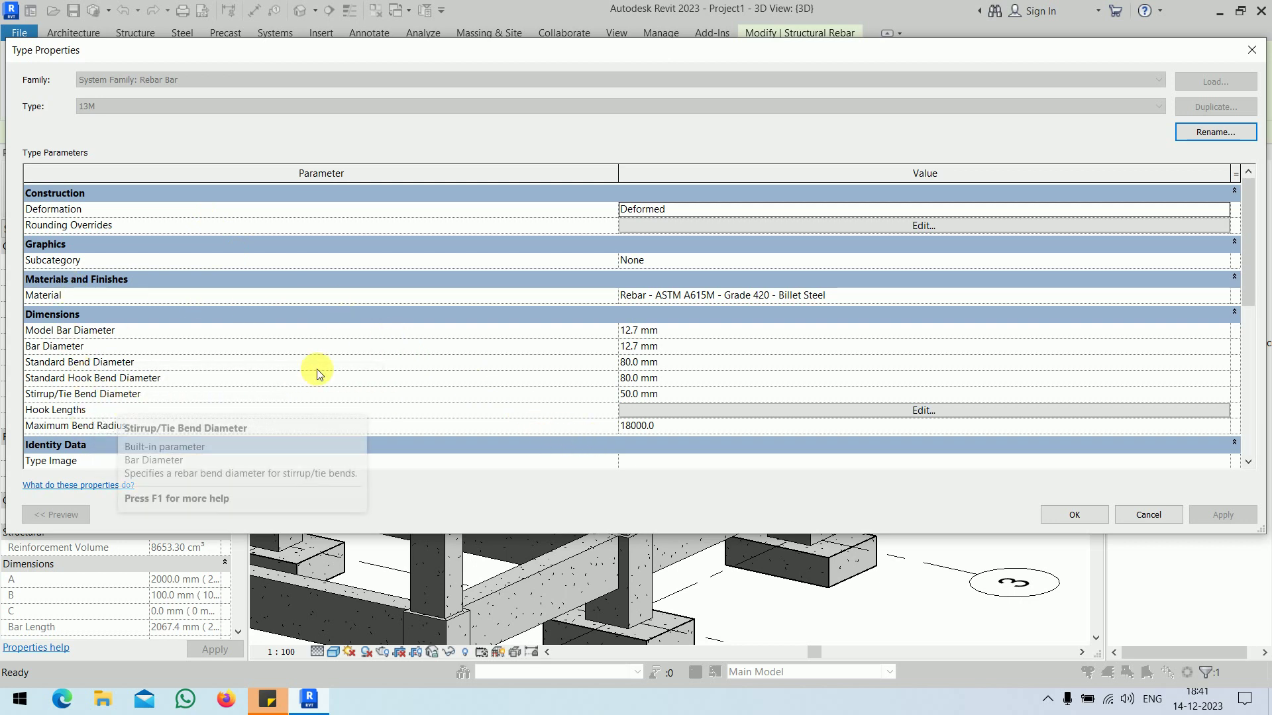
pyautogui.scroll(-5, 354, 355)
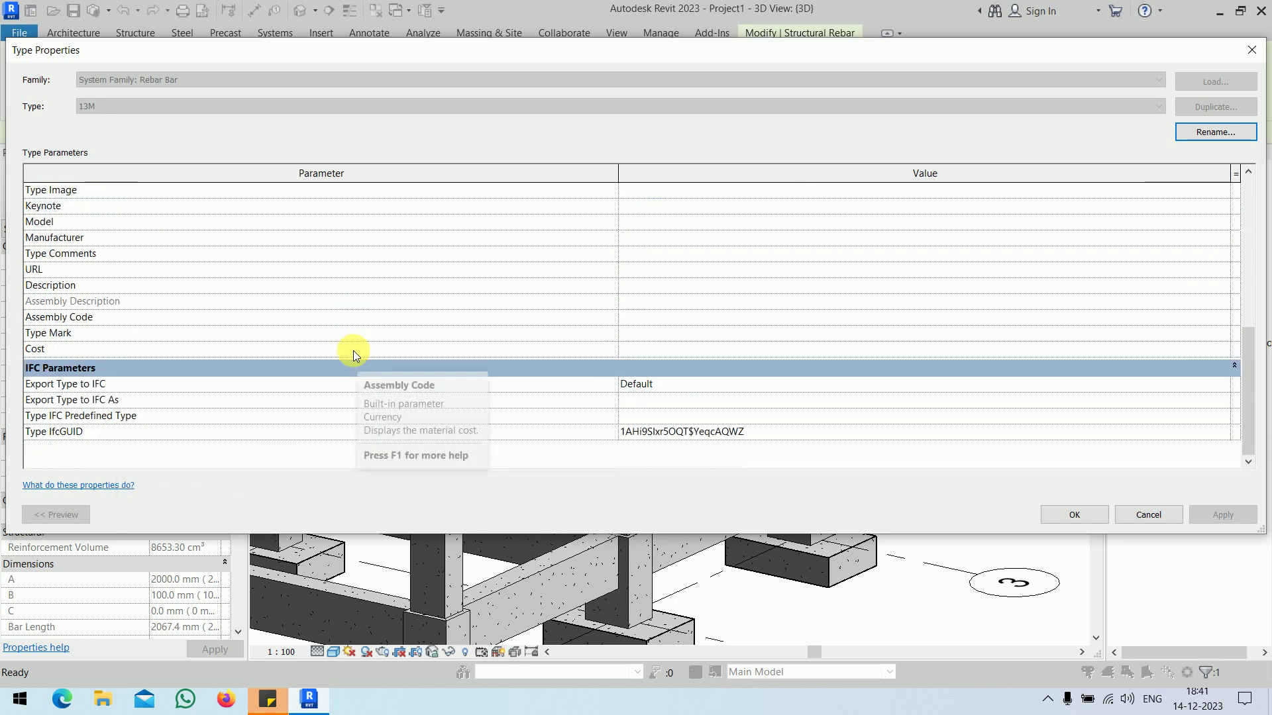
pyautogui.scroll(5, 353, 351)
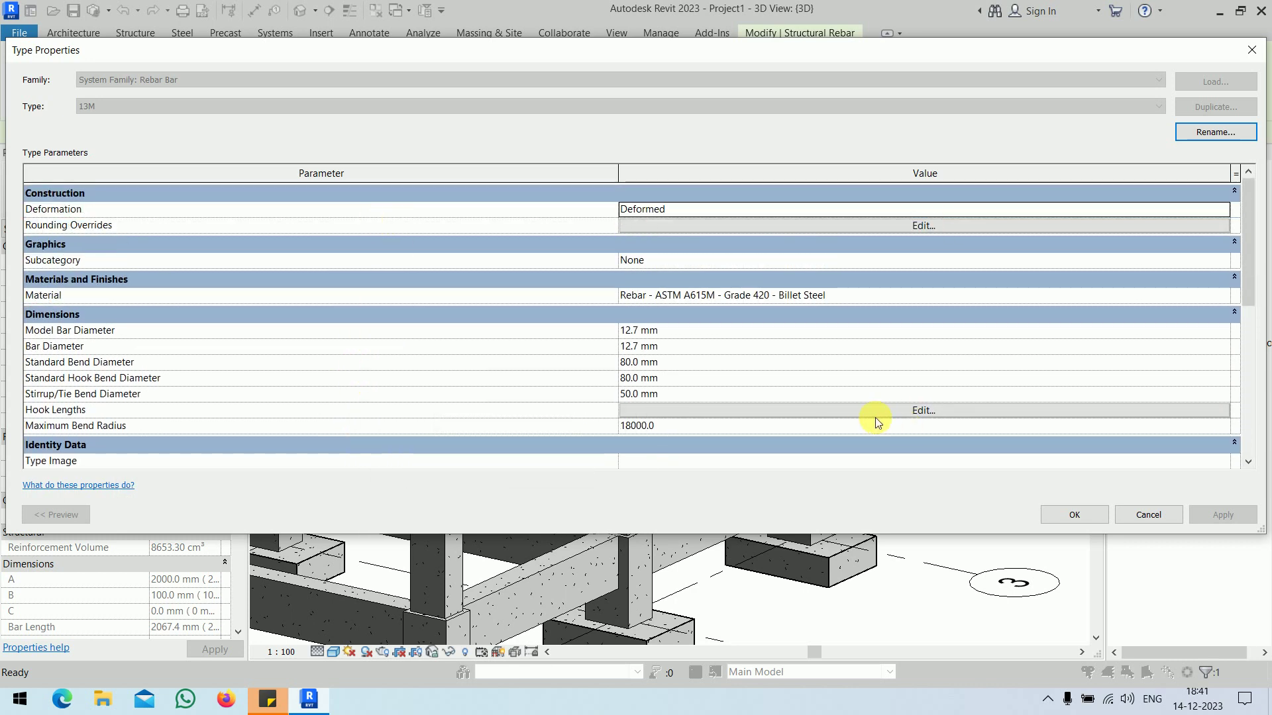
pyautogui.click(1136, 514)
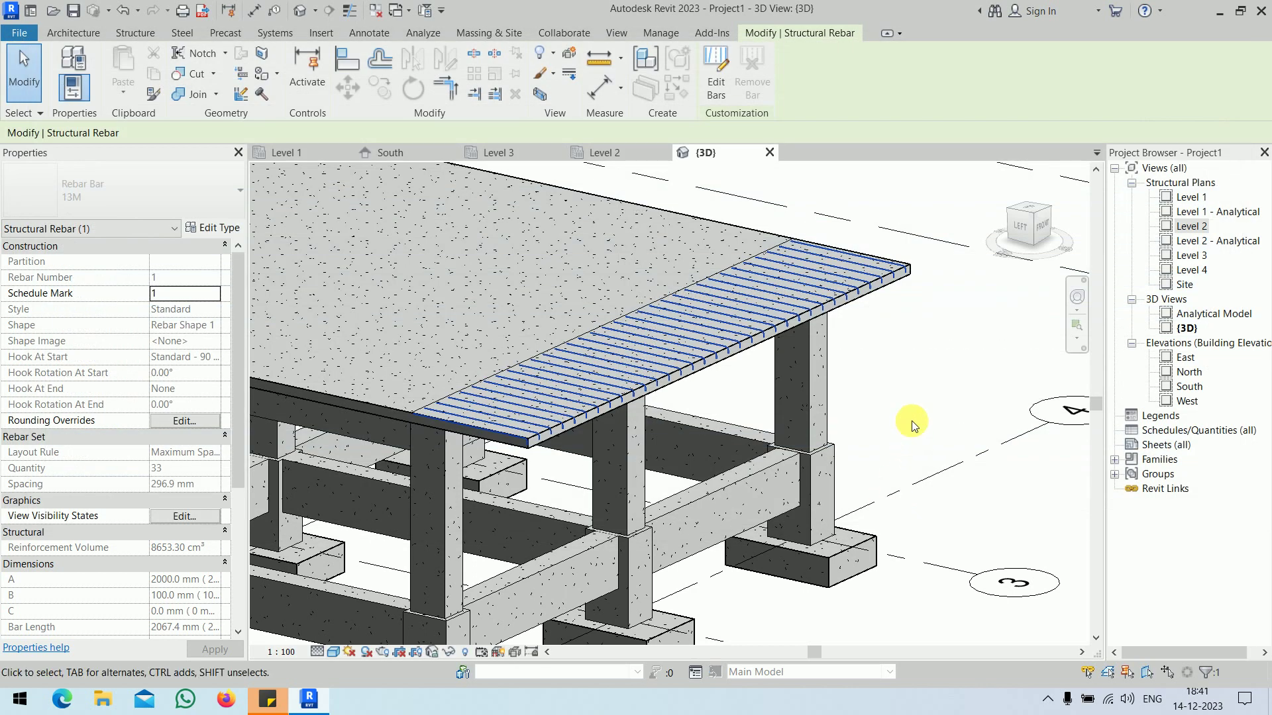
# Step: Set the slab edge path reinforcement's primary bar length to 2400 mm and its bar spacing to 450 mm
pyautogui.click(596, 322)
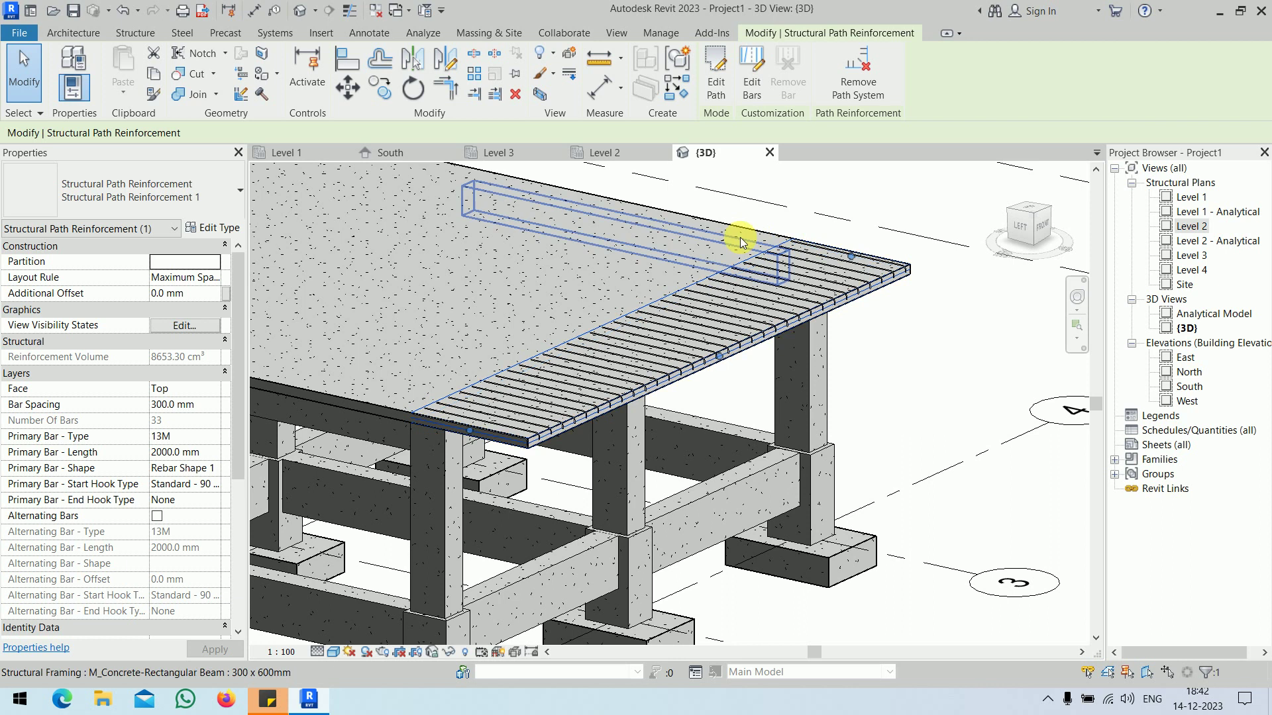
pyautogui.doubleClick(175, 452)
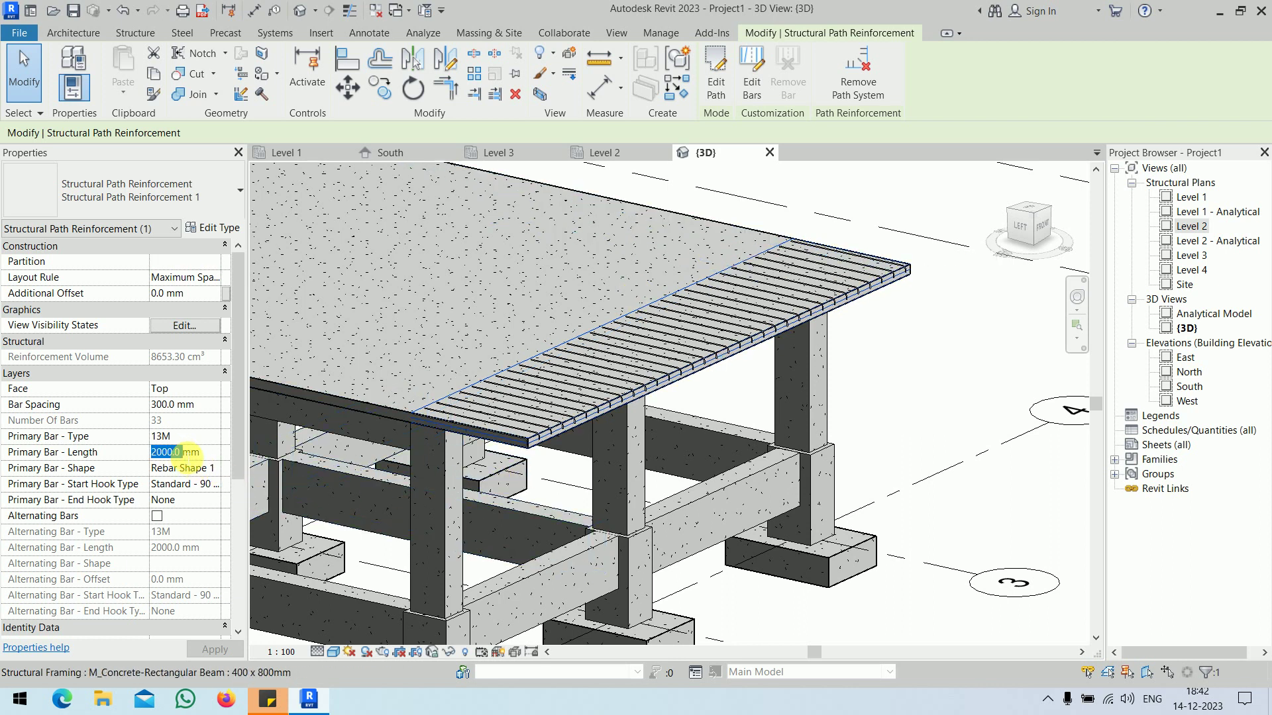
pyautogui.write('24')
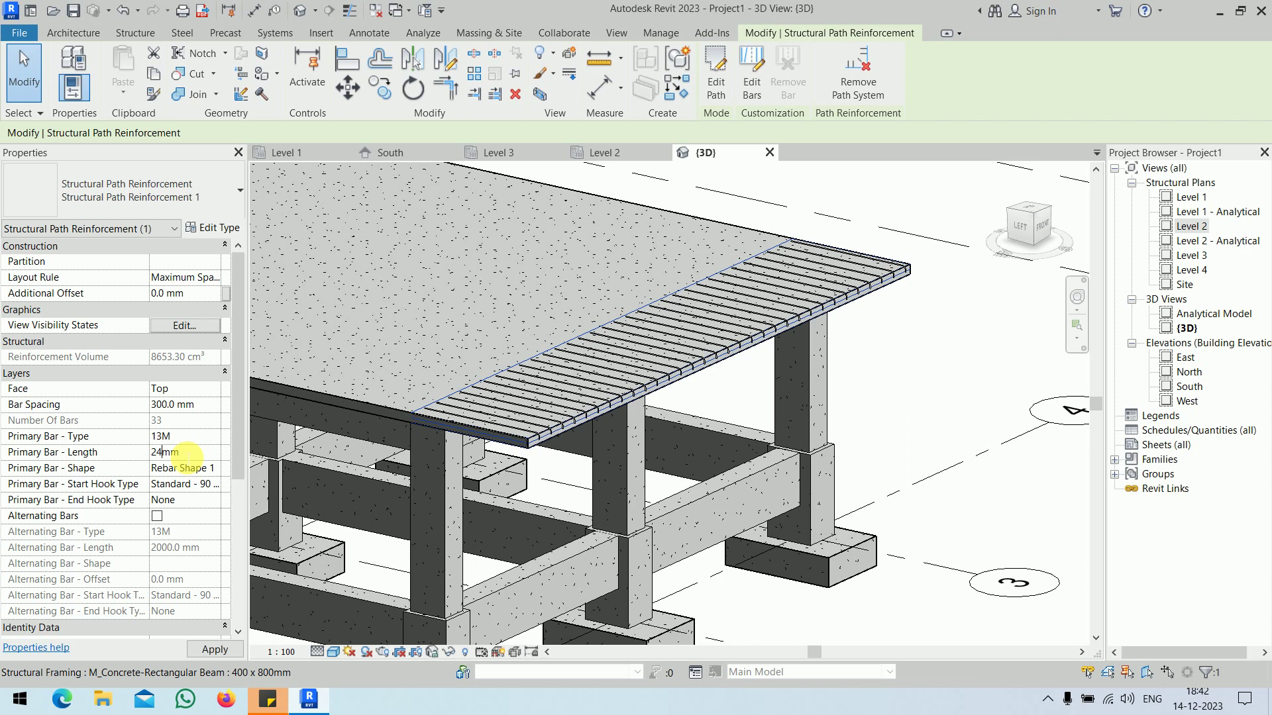
pyautogui.press('Return')
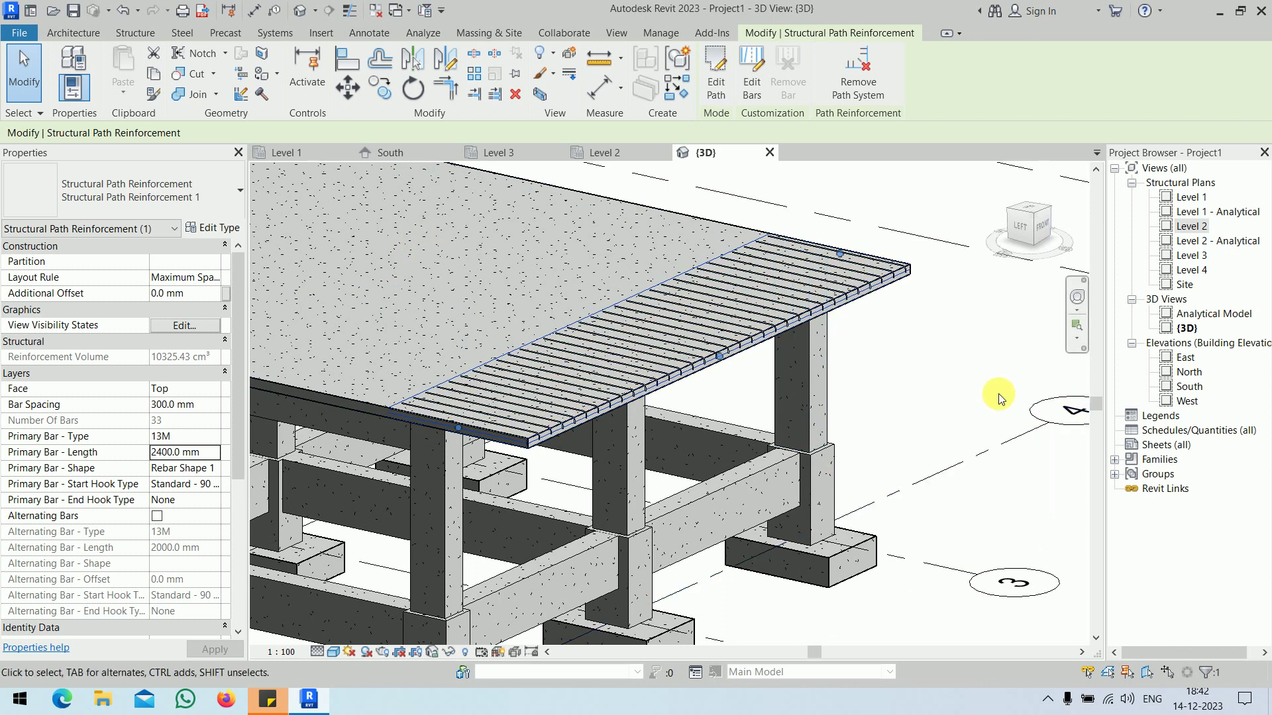
pyautogui.doubleClick(164, 405)
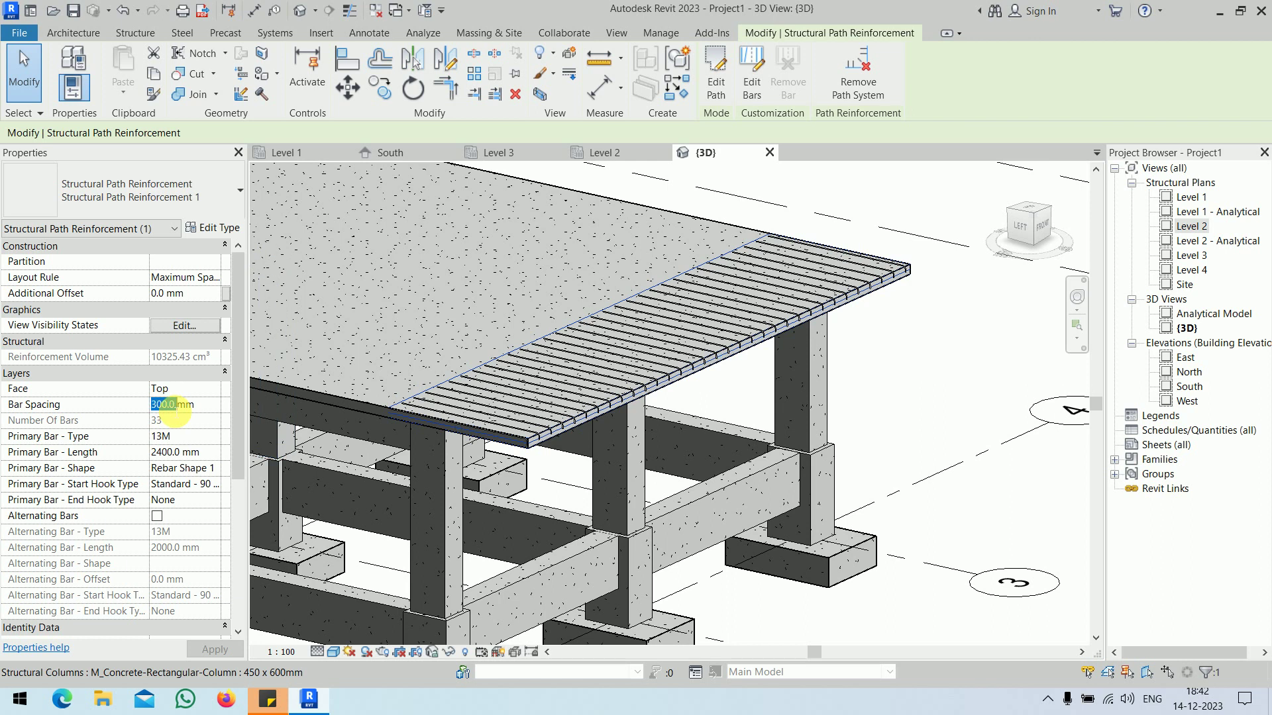
pyautogui.write('450')
pyautogui.press('Return')
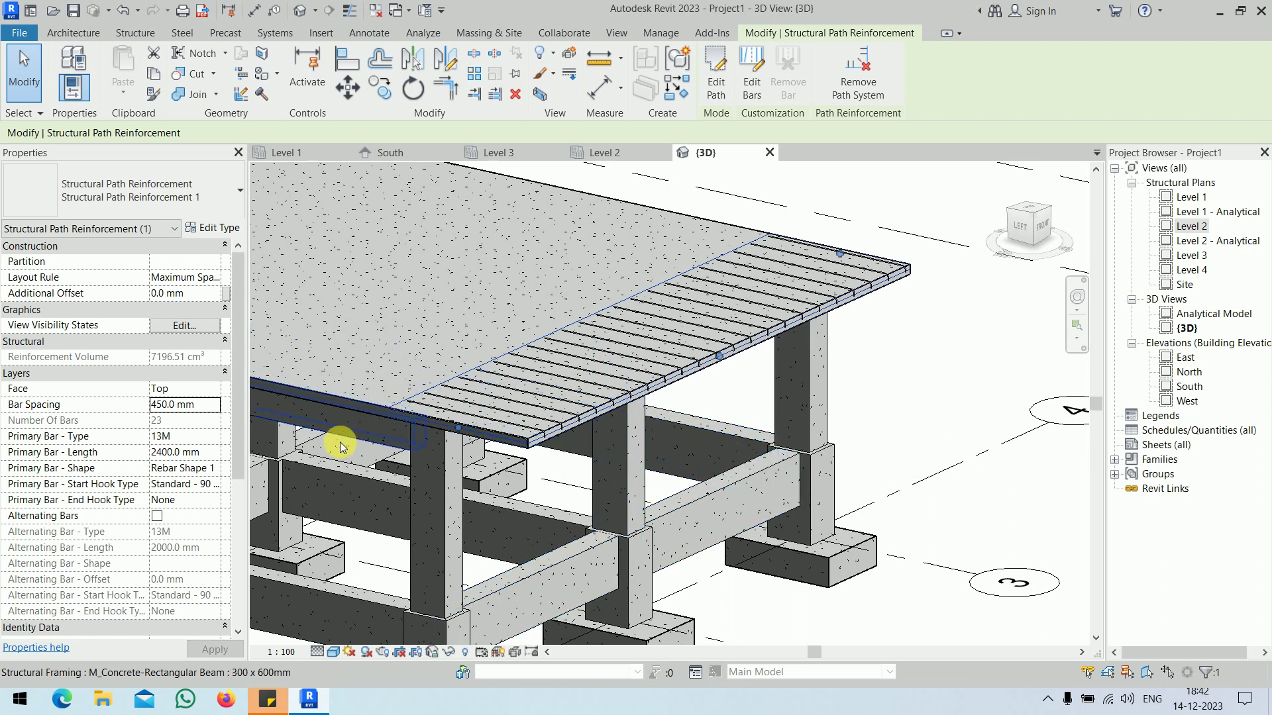
# Step: Change the path reinforcement's primary bar type to 16M and apply it
pyautogui.click(218, 438)
pyautogui.click(219, 438)
pyautogui.click(166, 478)
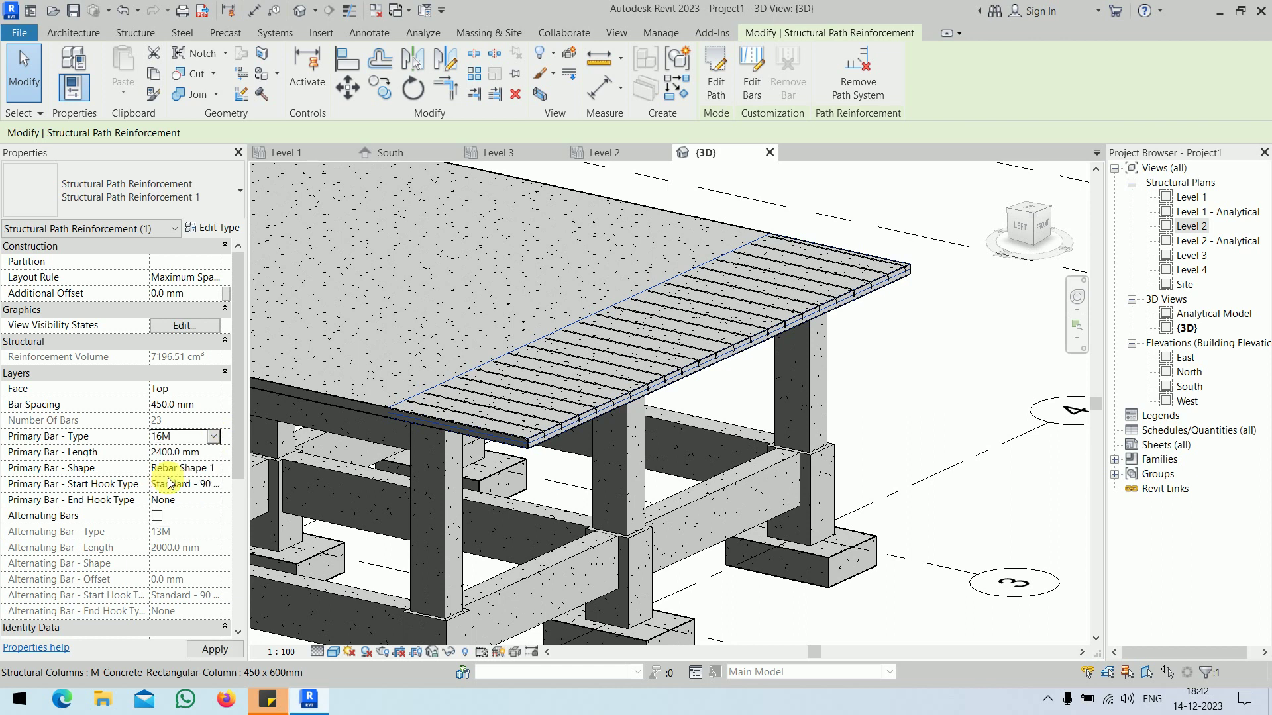
pyautogui.click(210, 651)
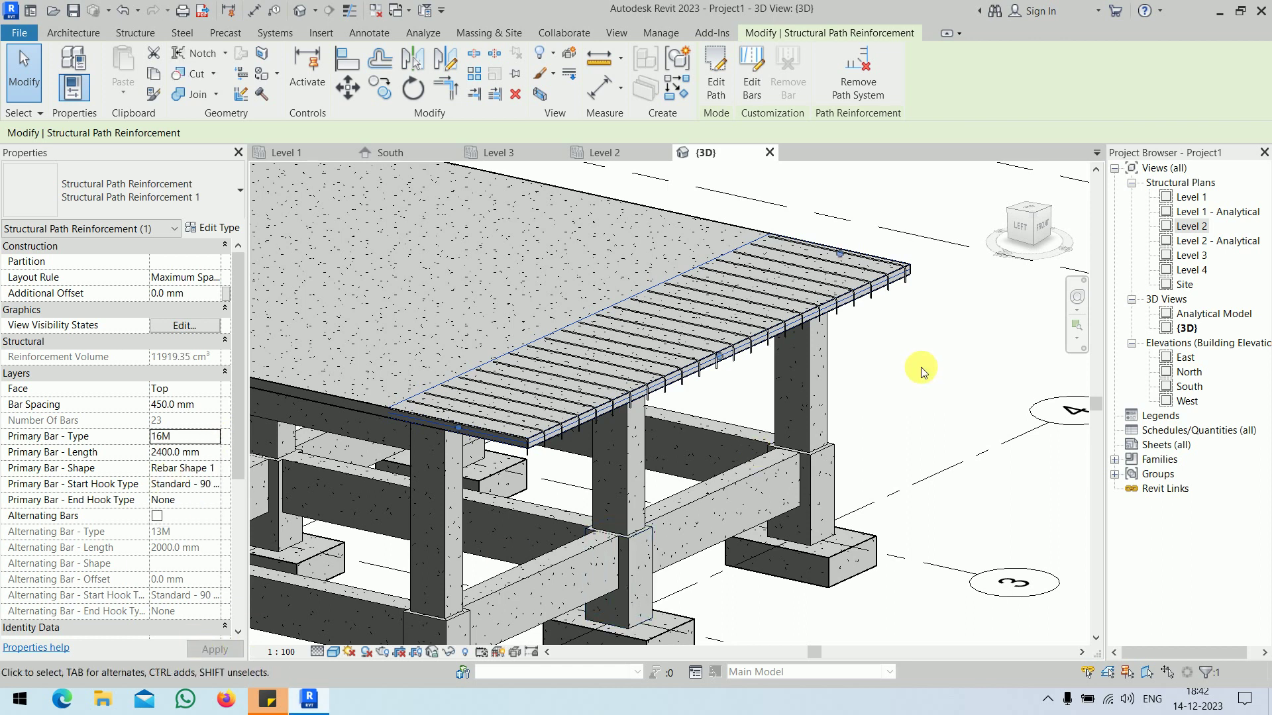
# Step: Examine the 16M bars' hooks at the slab corner in the 3D view and the rebar set's properties
pyautogui.click(921, 367)
pyautogui.keyDown('shift'); pyautogui.moveTo(921, 367); pyautogui.dragTo(788, 390, button='middle'); pyautogui.keyUp('shift')
pyautogui.scroll(6, 788, 387)
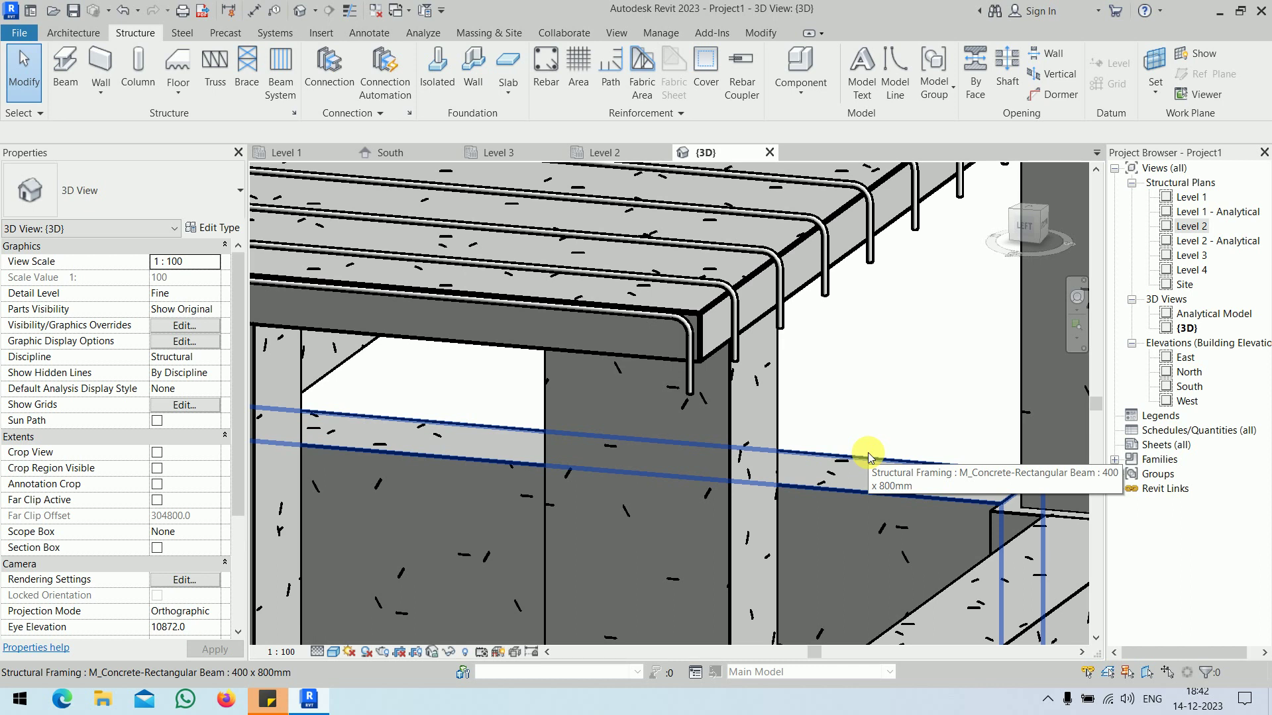
pyautogui.scroll(-8, 861, 451)
pyautogui.moveTo(865, 448); pyautogui.dragTo(760, 432, button='middle')
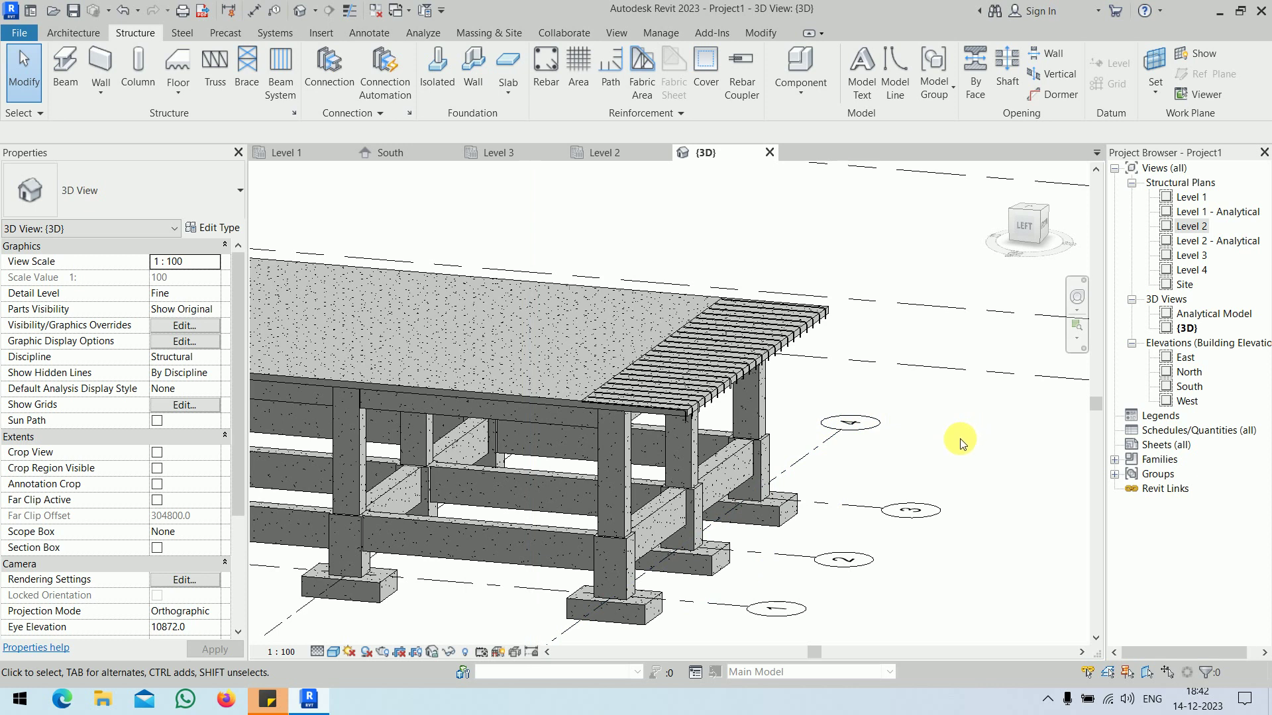
pyautogui.click(767, 332)
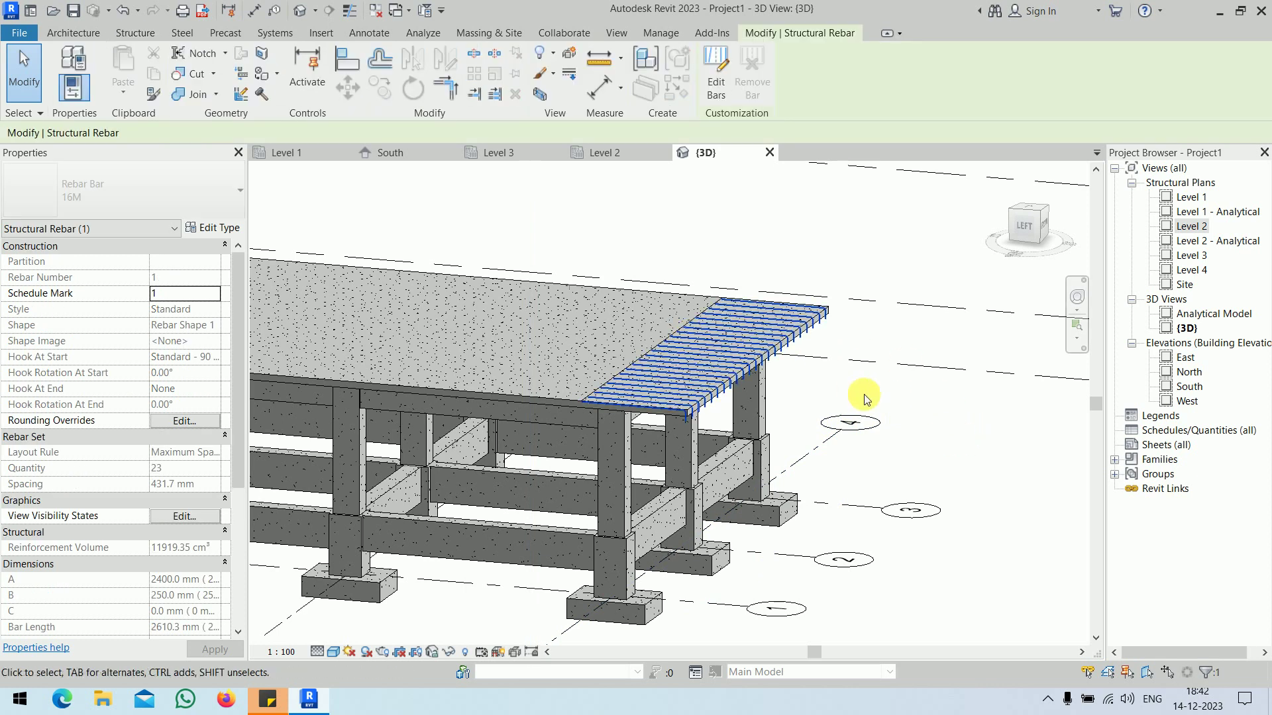
pyautogui.click(929, 407)
# Step: Delete the path reinforcement from the cantilever edge and open the Level 2 structural plan
pyautogui.click(650, 351)
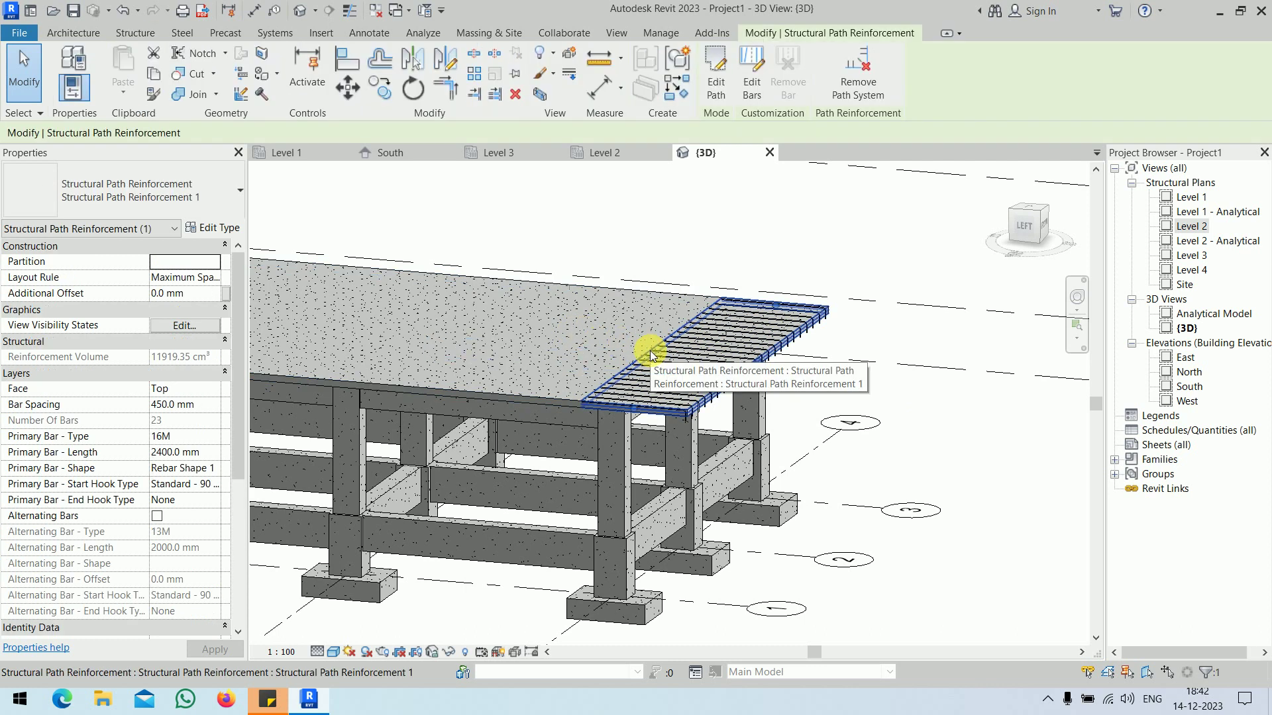
pyautogui.press('Delete')
pyautogui.doubleClick(1187, 227)
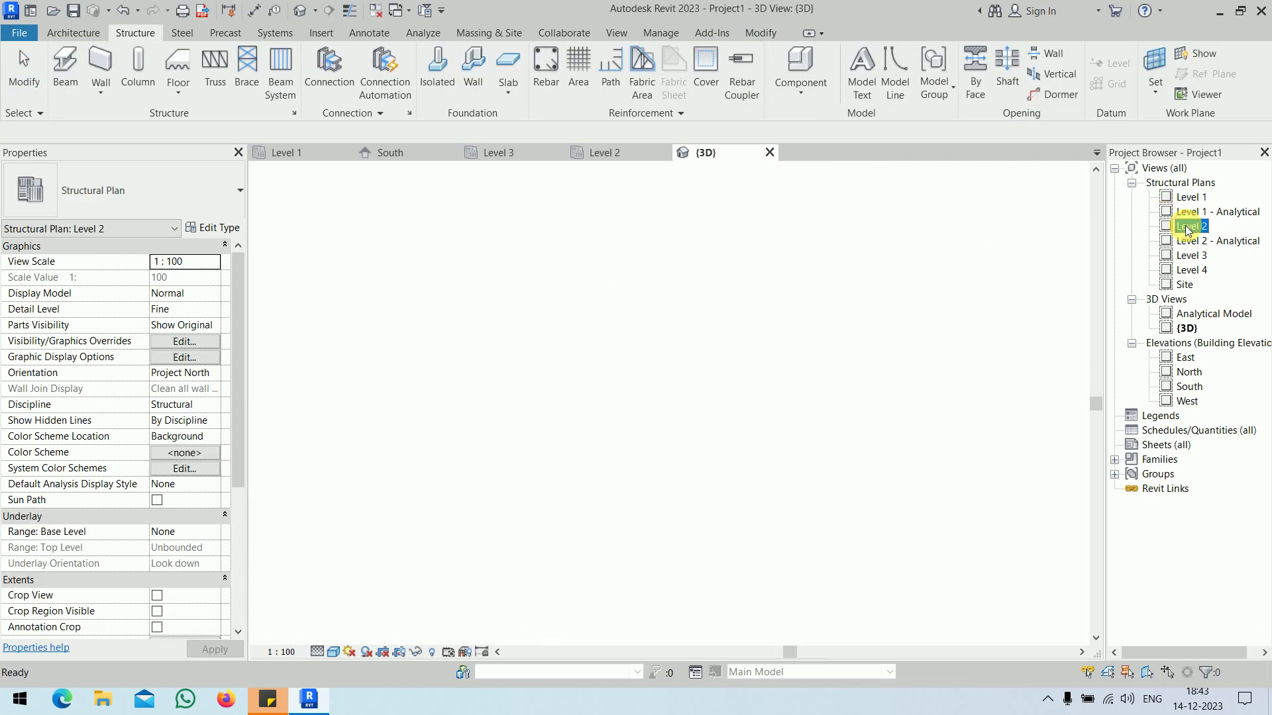
pyautogui.scroll(-5, 828, 372)
pyautogui.moveTo(832, 362); pyautogui.dragTo(654, 473, button='middle')
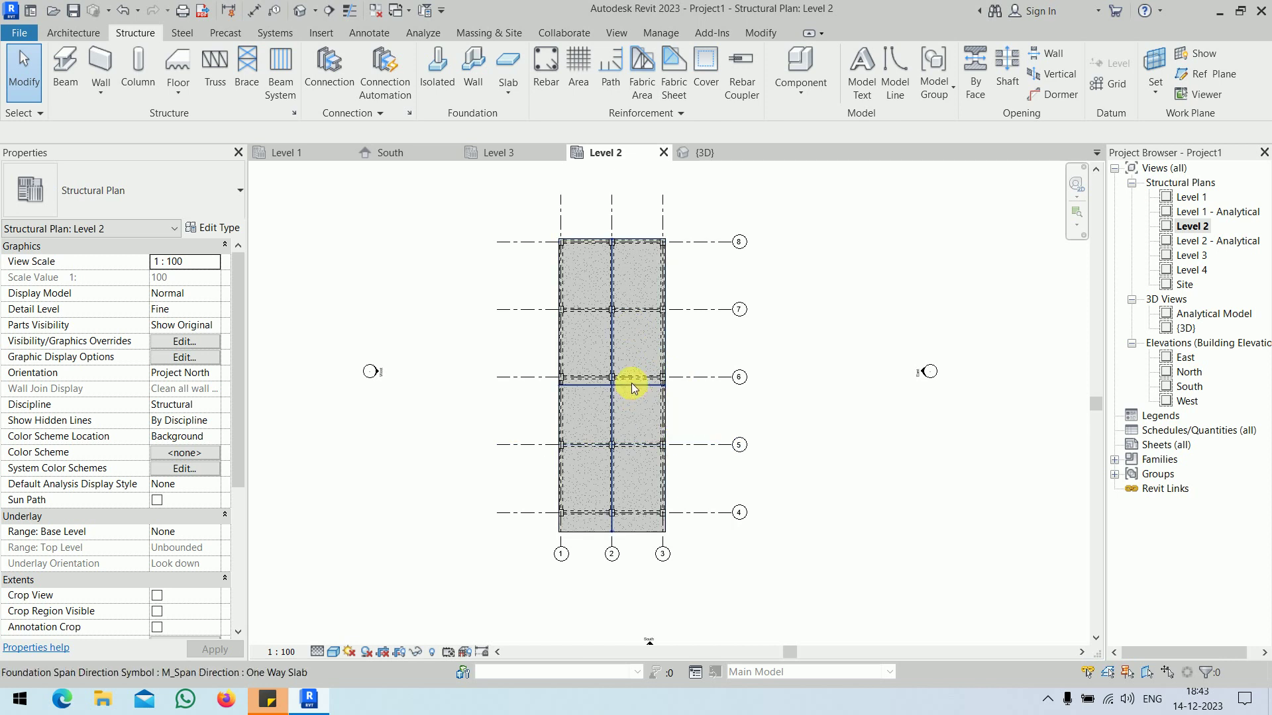
pyautogui.click(850, 412)
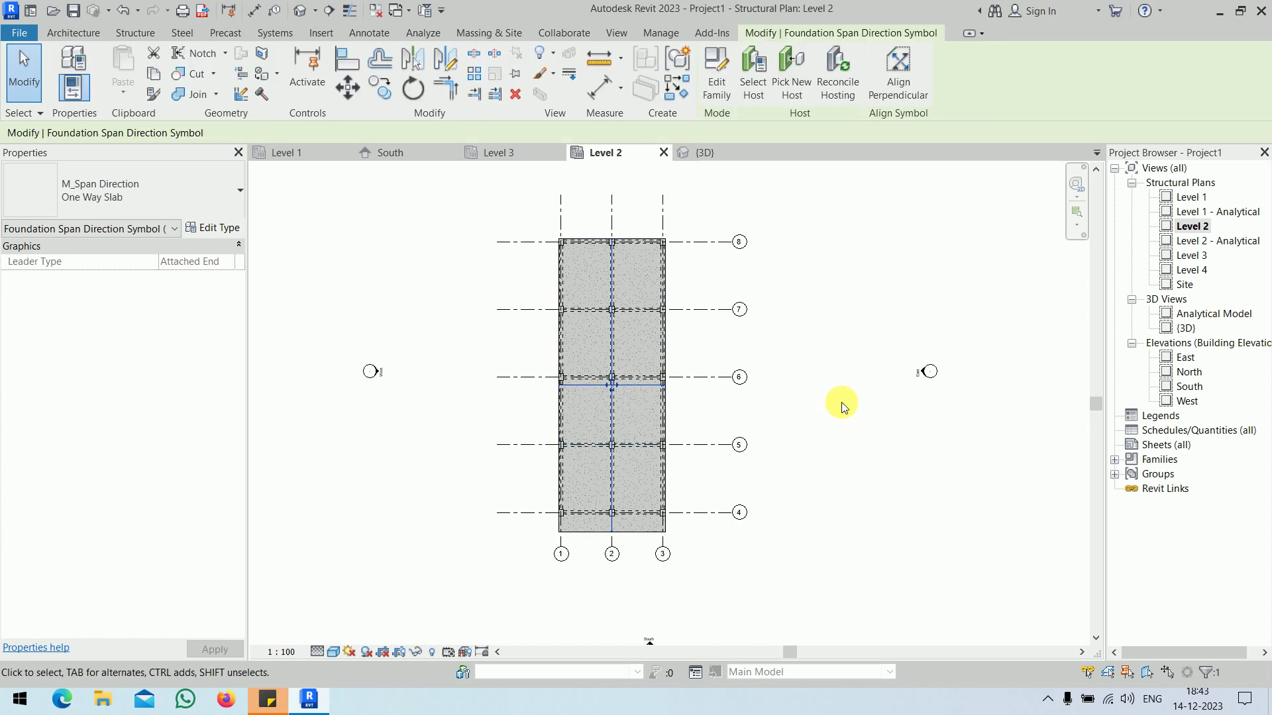
pyautogui.press('Escape')
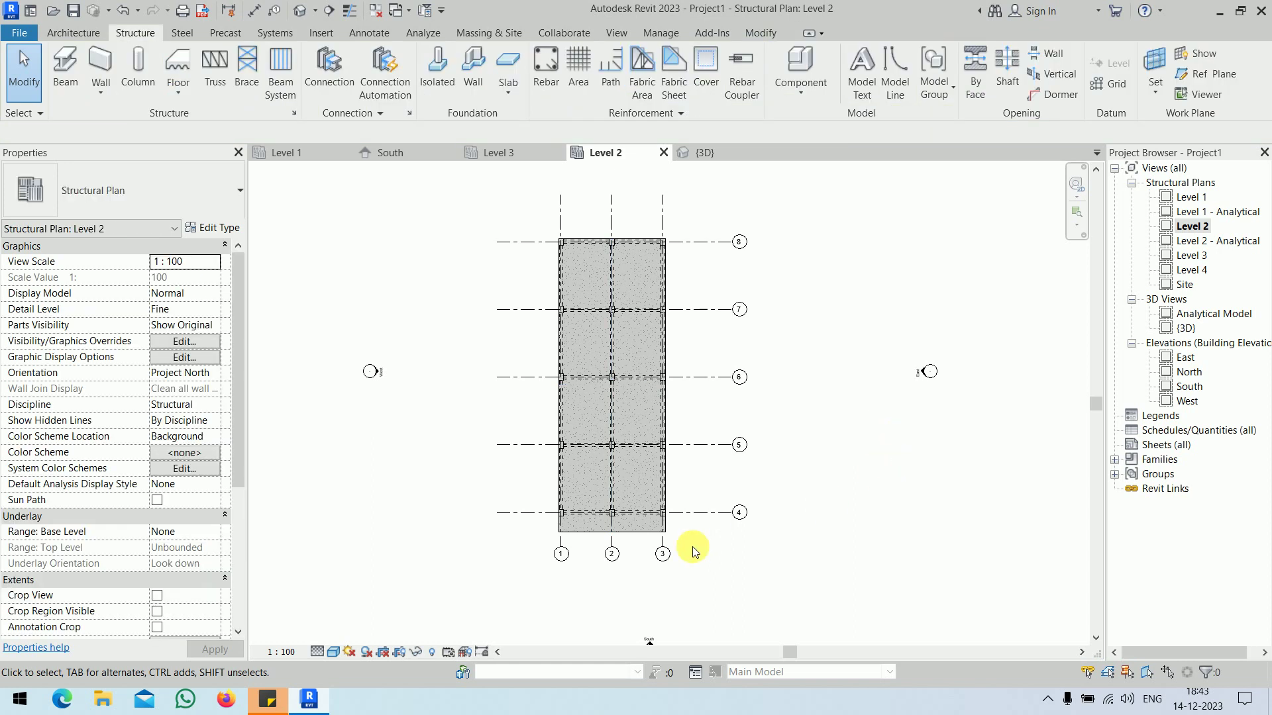
# Step: Edit the foundation slab's boundary and move its long edge beside grid 1 outward to about 3000 mm from that grid
pyautogui.click(647, 533)
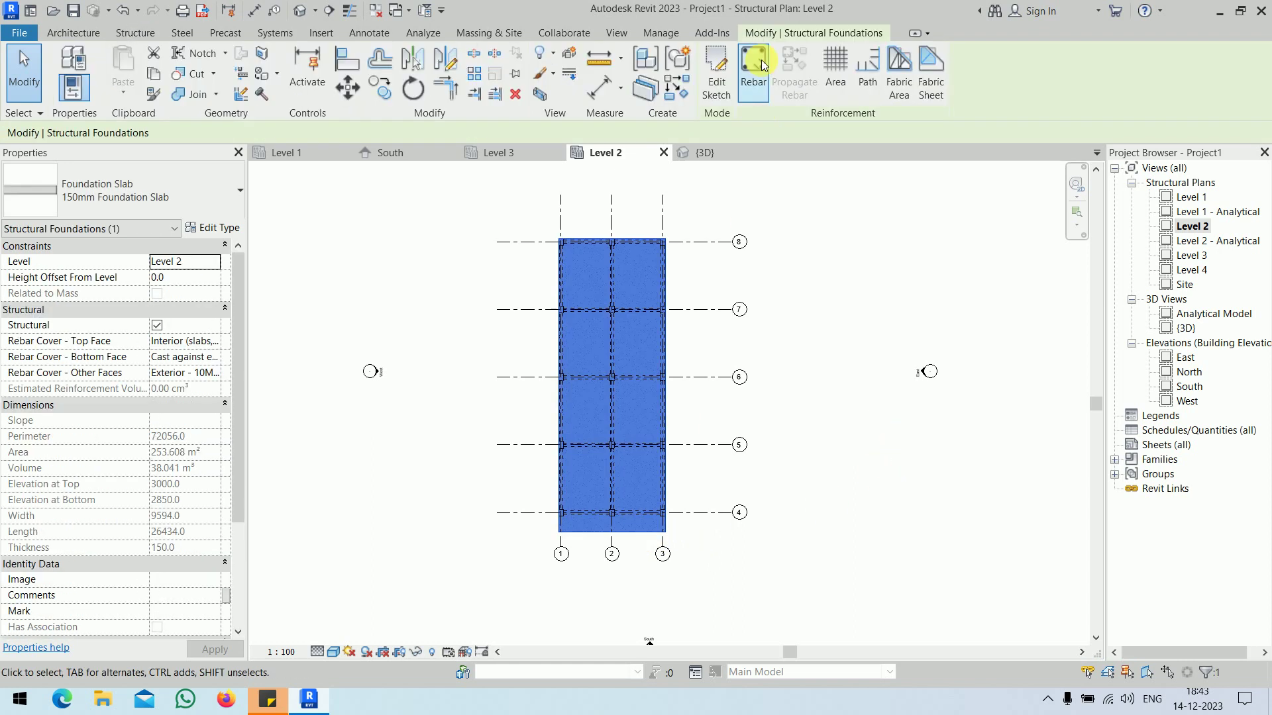
pyautogui.click(716, 75)
pyautogui.click(572, 381)
pyautogui.moveTo(573, 382)
pyautogui.mouseDown()
pyautogui.moveTo(559, 353)
pyautogui.moveTo(530, 358)
pyautogui.mouseUp()
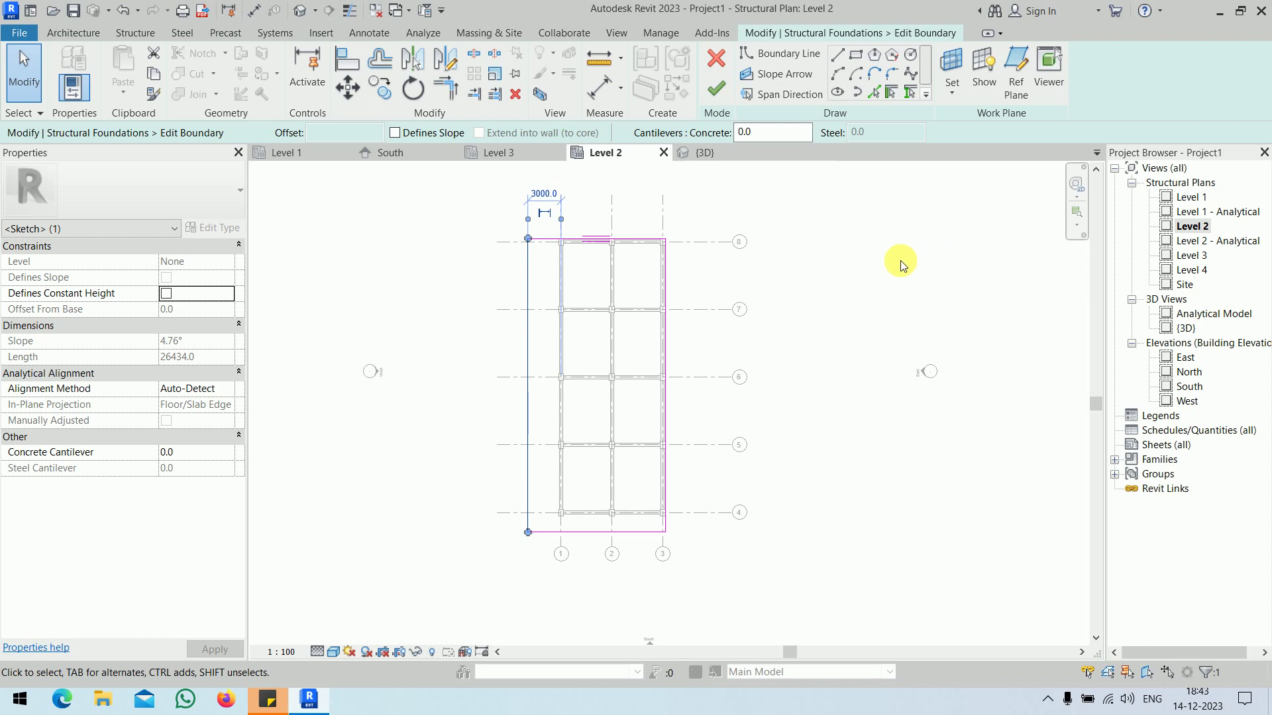
# Step: Set the moved boundary edge 1600 mm from the outer face of the beam along grid 1, and finish the slab boundary
pyautogui.scroll(5, 512, 219)
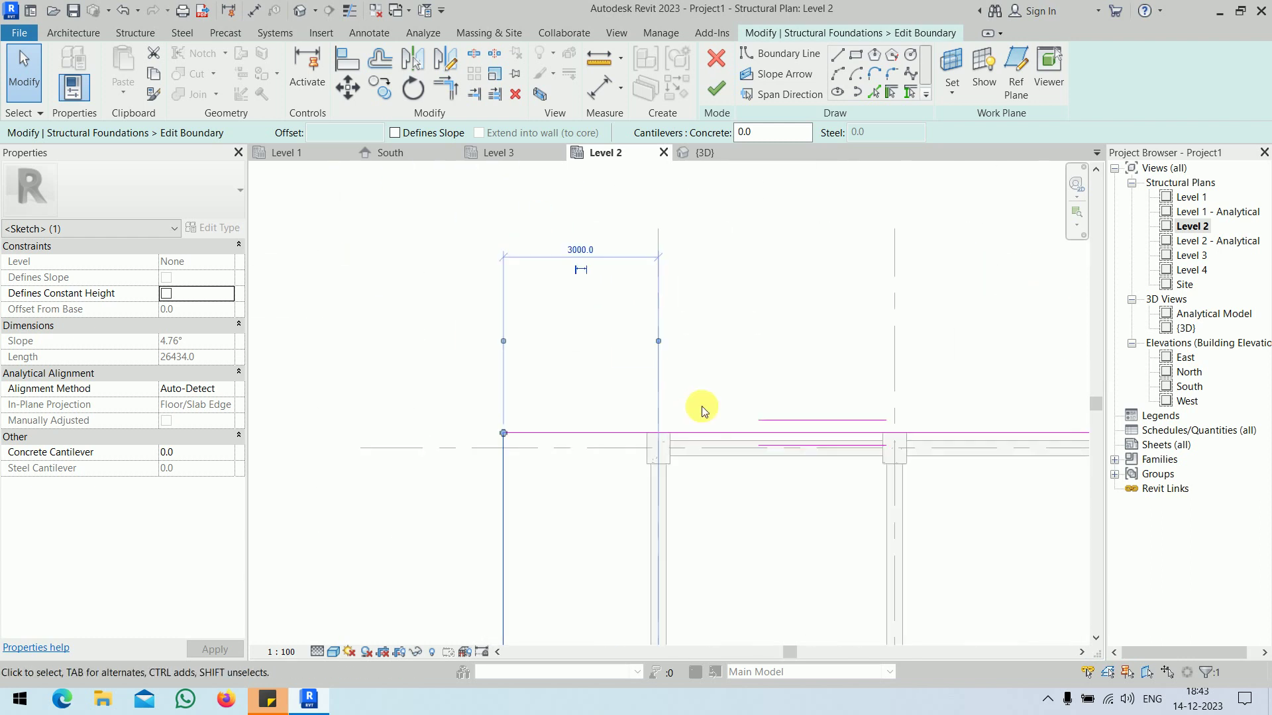
pyautogui.moveTo(658, 346); pyautogui.dragTo(647, 480)
pyautogui.click(576, 250)
pyautogui.write('160')
pyautogui.press('Return')
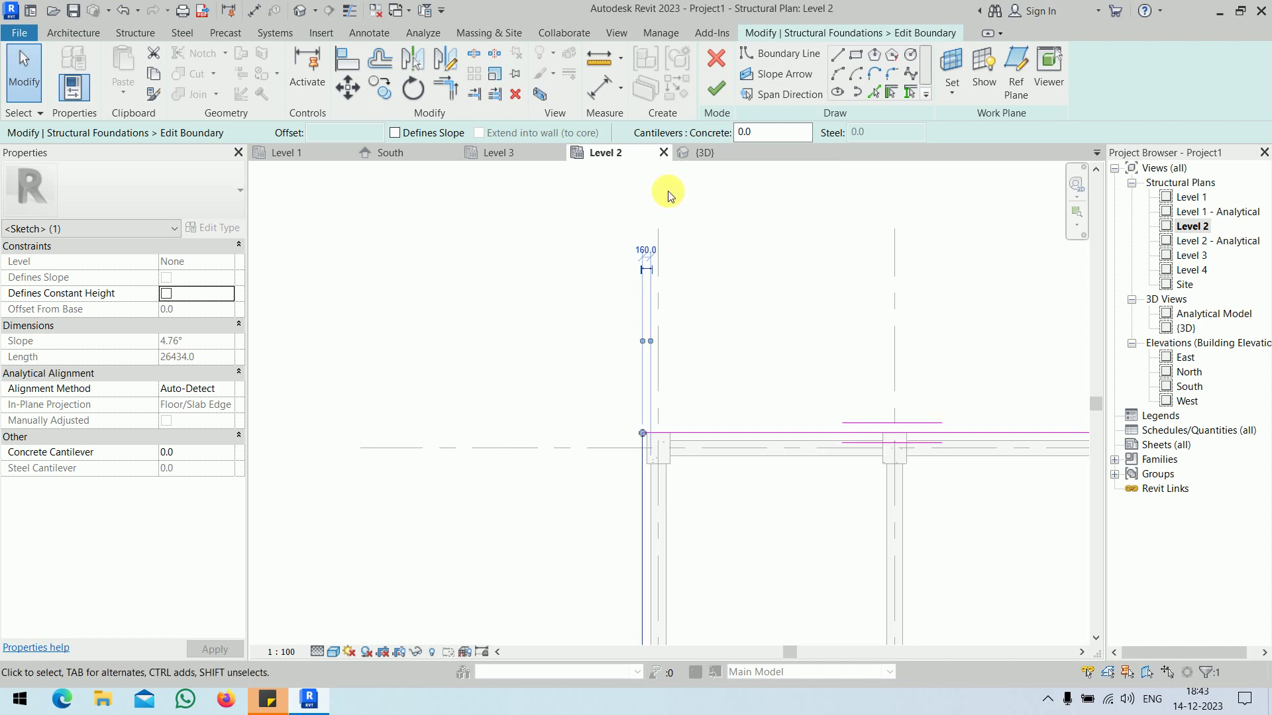
pyautogui.click(644, 249)
pyautogui.write('1600')
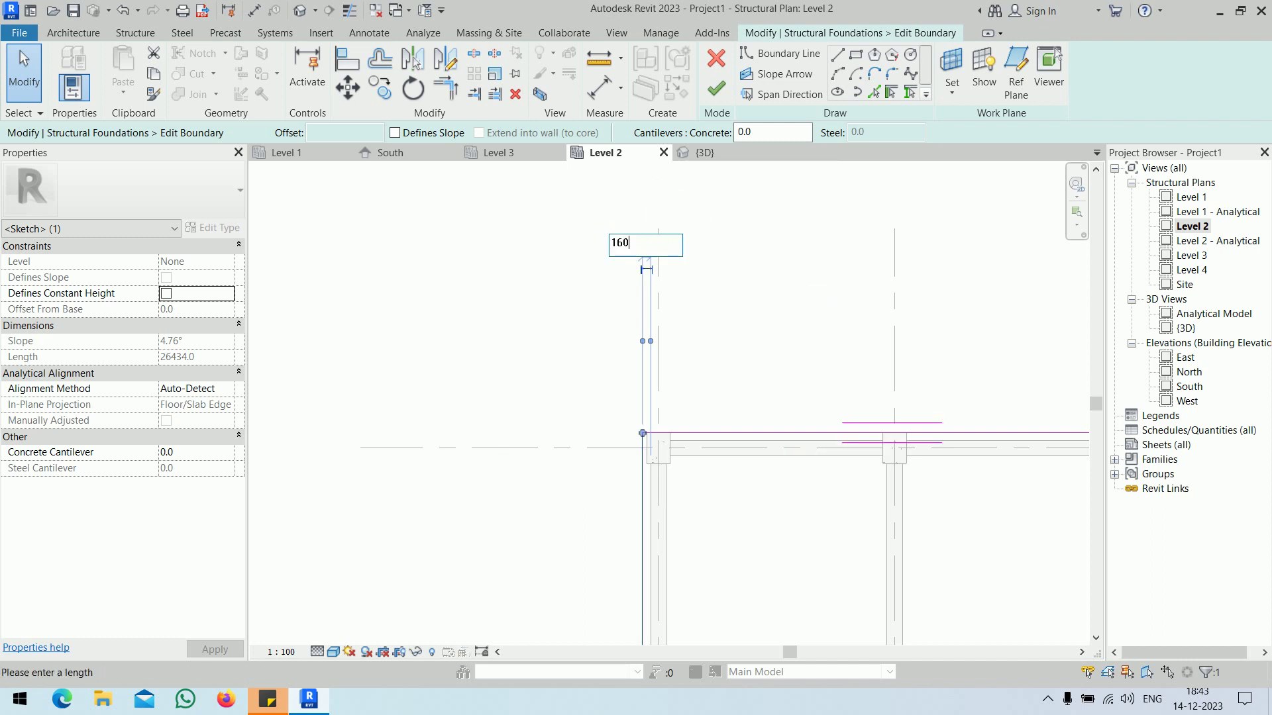
pyautogui.press('Return')
pyautogui.scroll(-3, 729, 550)
pyautogui.moveTo(827, 587); pyautogui.dragTo(636, 190, button='middle')
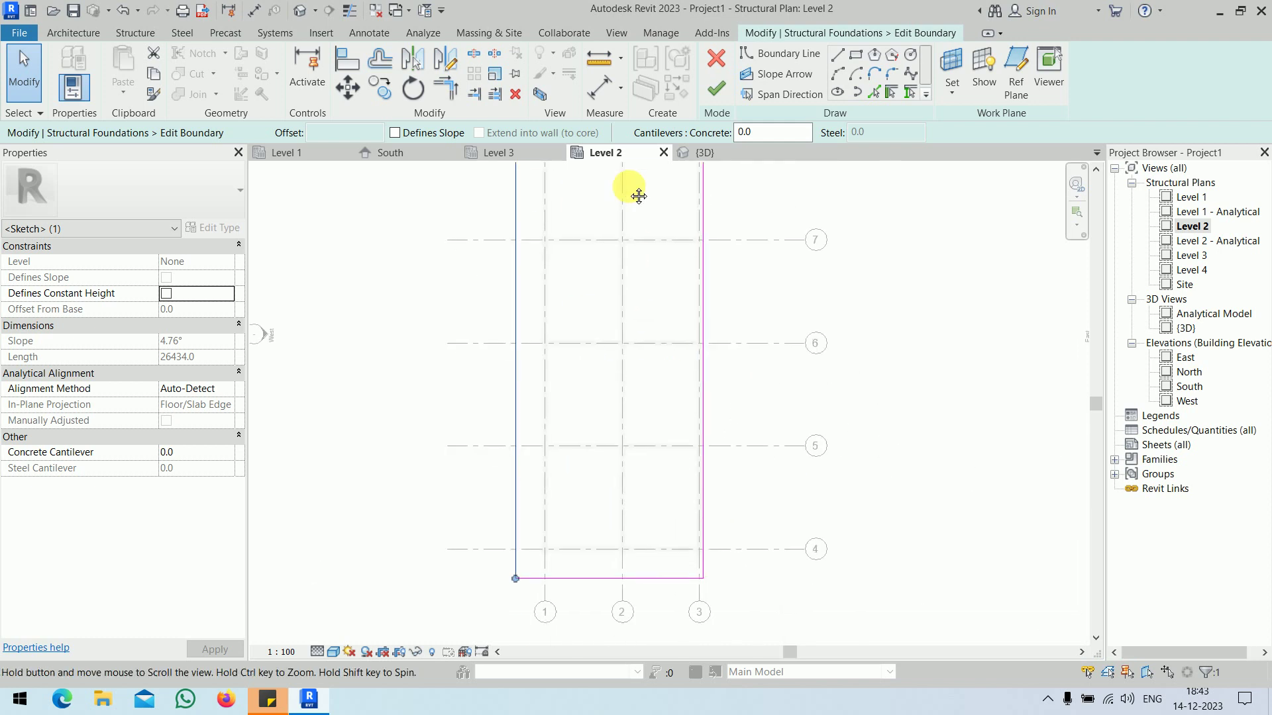
pyautogui.moveTo(605, 474); pyautogui.dragTo(629, 531, button='middle')
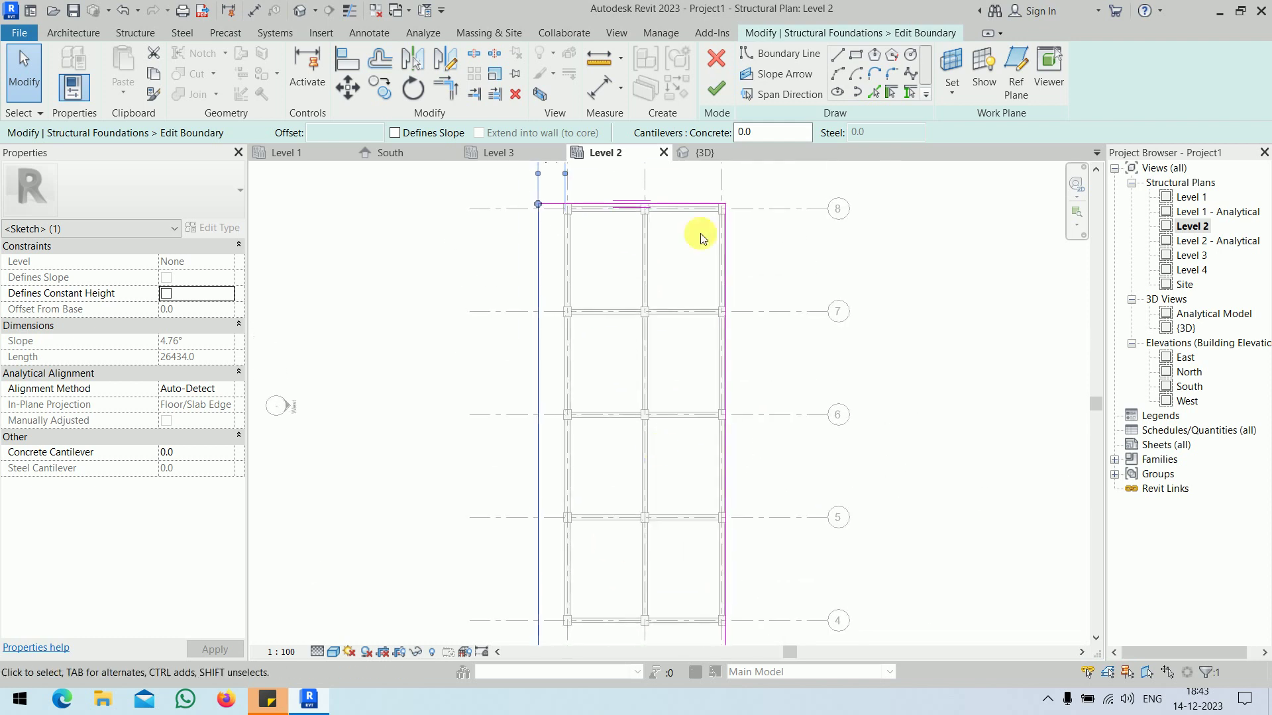
pyautogui.click(716, 88)
pyautogui.scroll(-2, 931, 392)
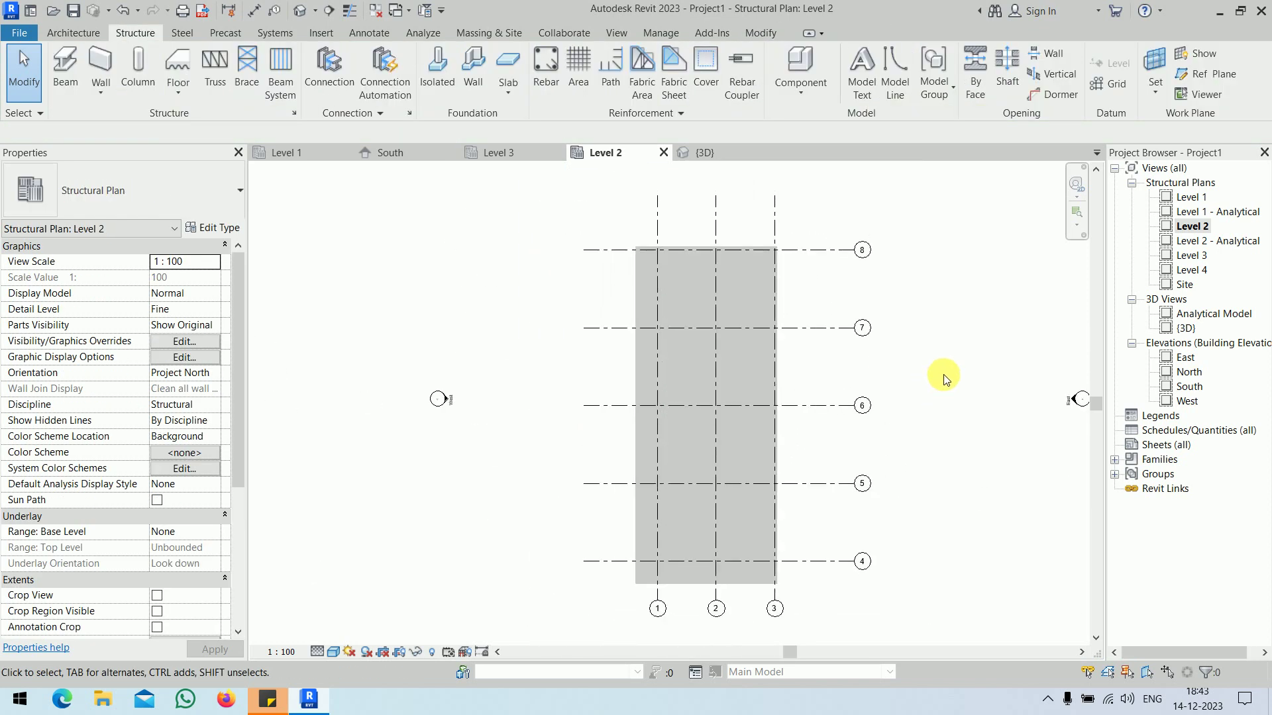
# Step: Start path reinforcement on the extended slab with a primary bar length of 2400 mm and a bar spacing of 450 mm
pyautogui.click(647, 560)
pyautogui.click(867, 72)
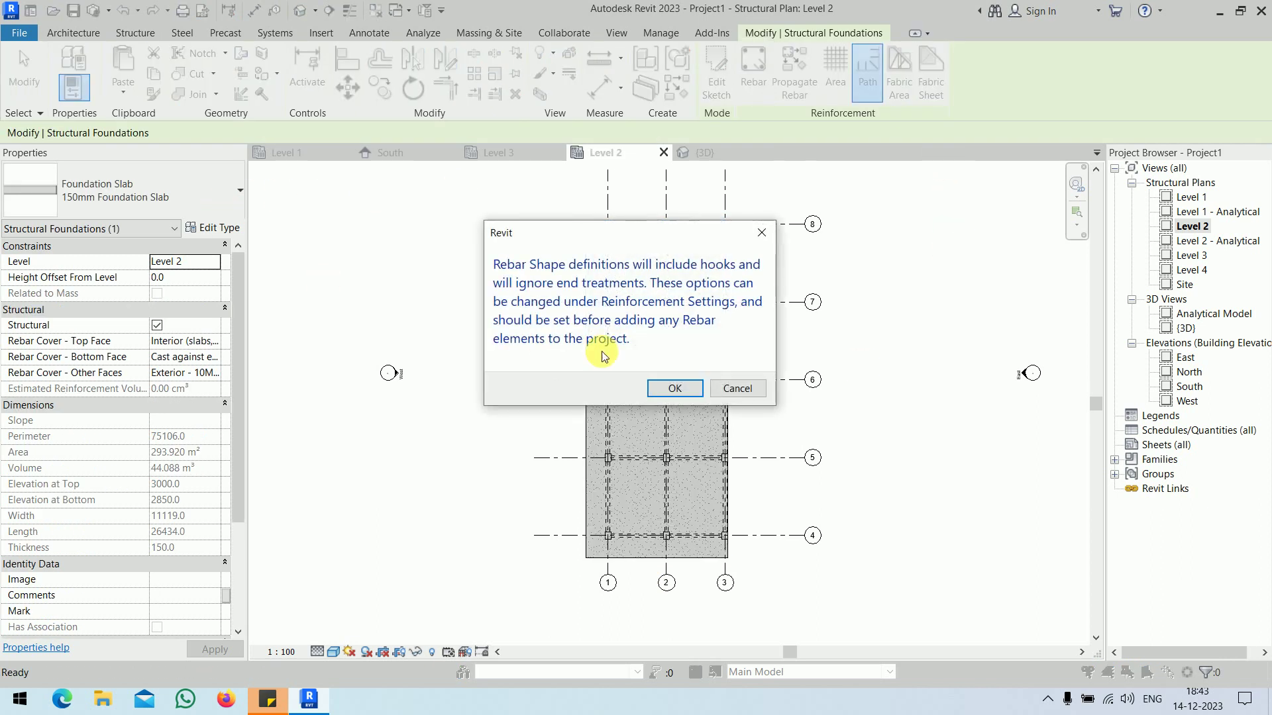
pyautogui.click(677, 387)
pyautogui.click(226, 197)
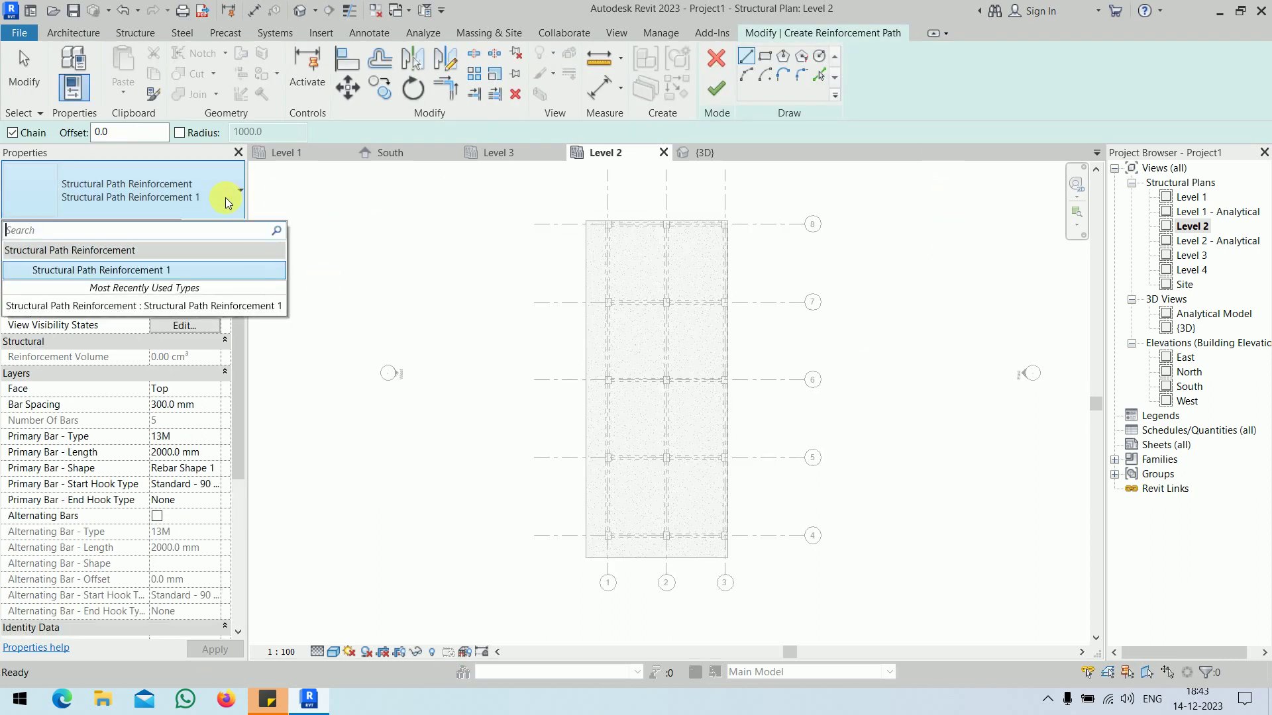
pyautogui.click(225, 198)
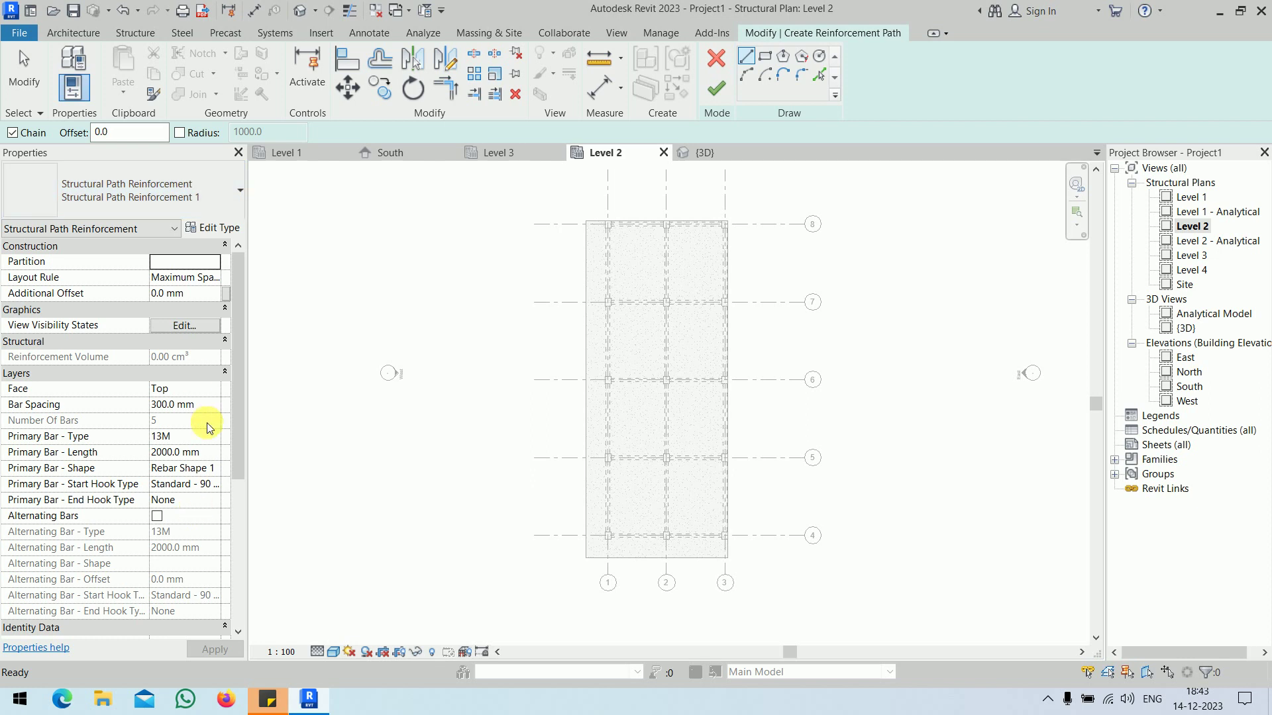
pyautogui.click(173, 453)
pyautogui.doubleClick(174, 452)
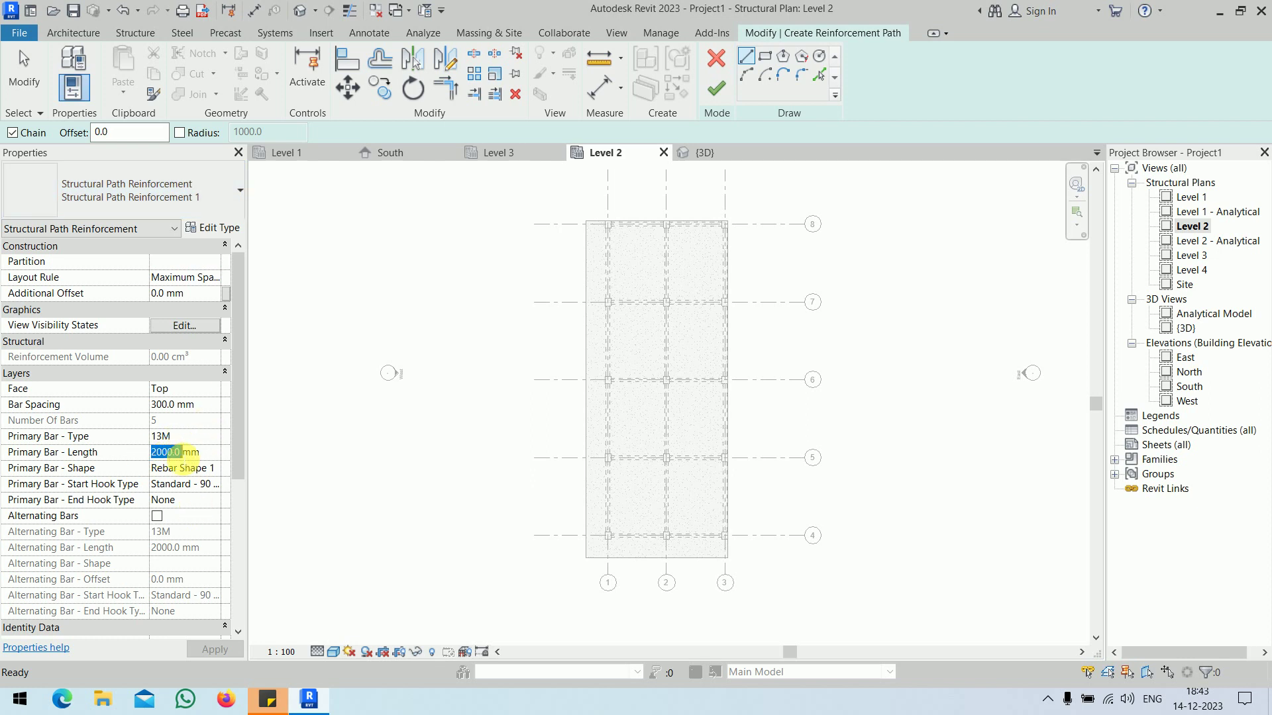
pyautogui.write('2400.0')
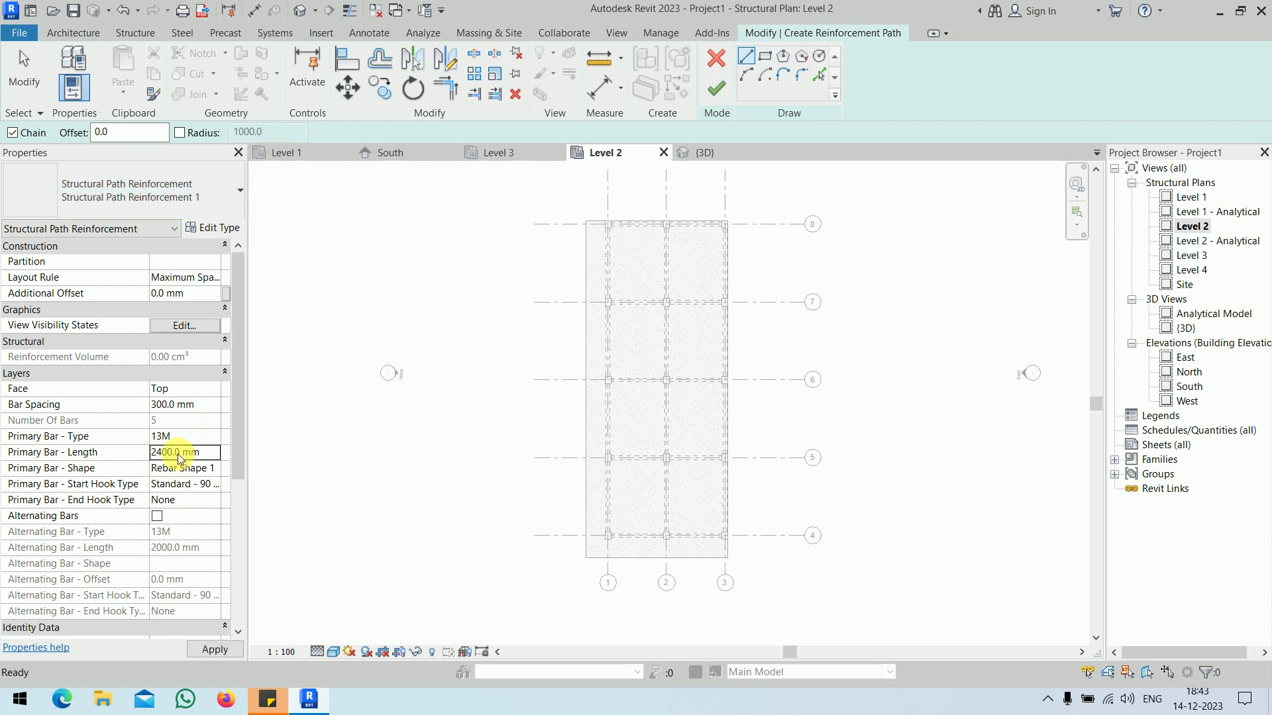
pyautogui.click(176, 407)
pyautogui.doubleClick(177, 408)
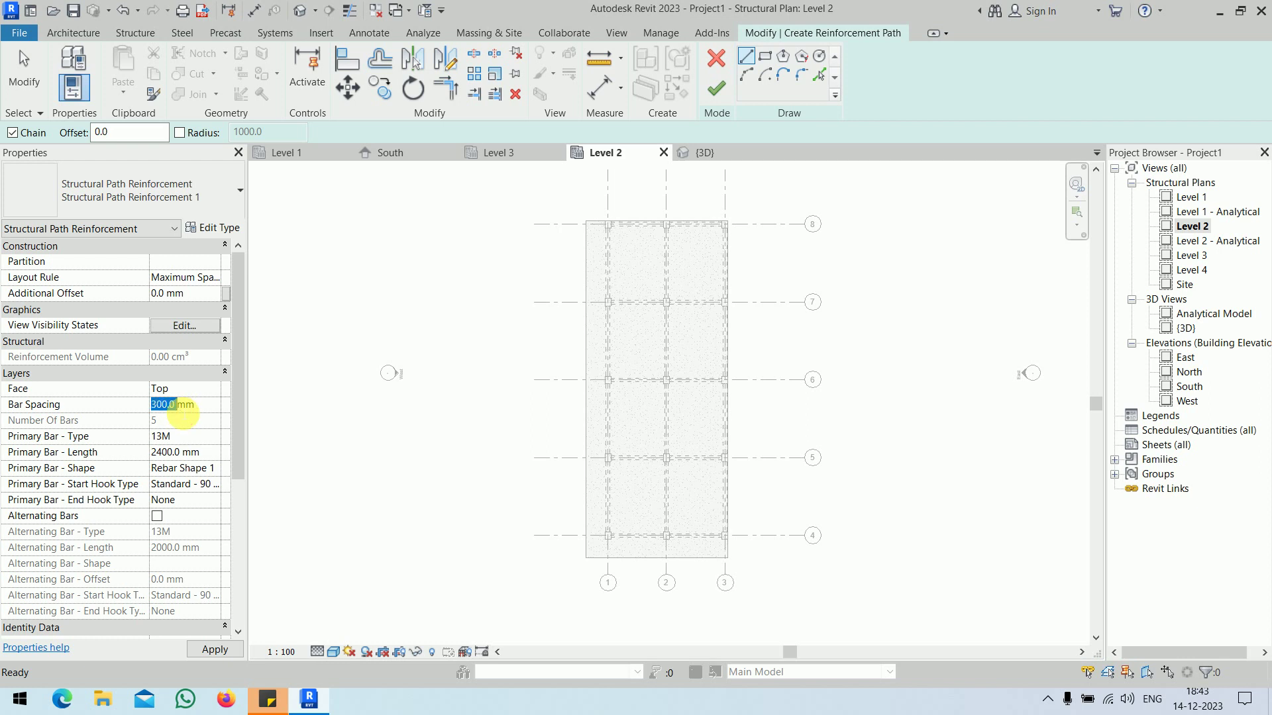
pyautogui.write('450')
# Step: Sketch an L-shaped reinforcement path along the slab's outer edges beside grid 1 and grid 4, and finish the path
pyautogui.click(584, 220)
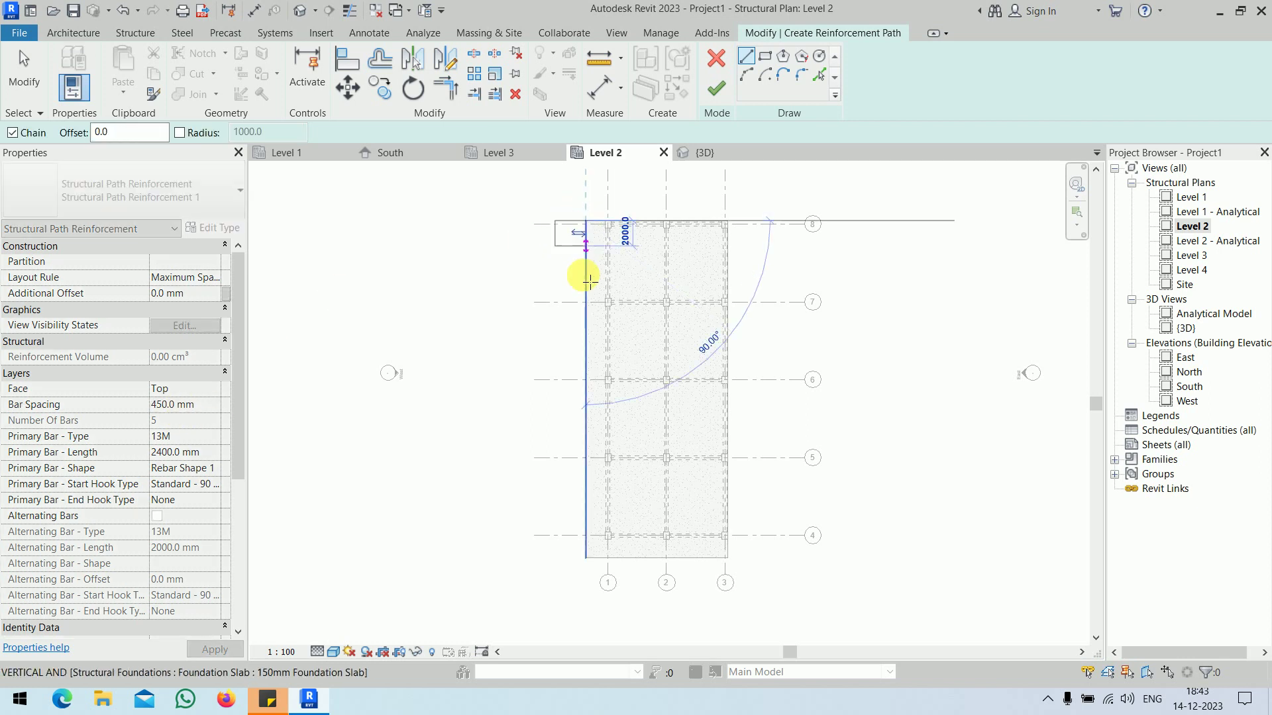
pyautogui.click(586, 558)
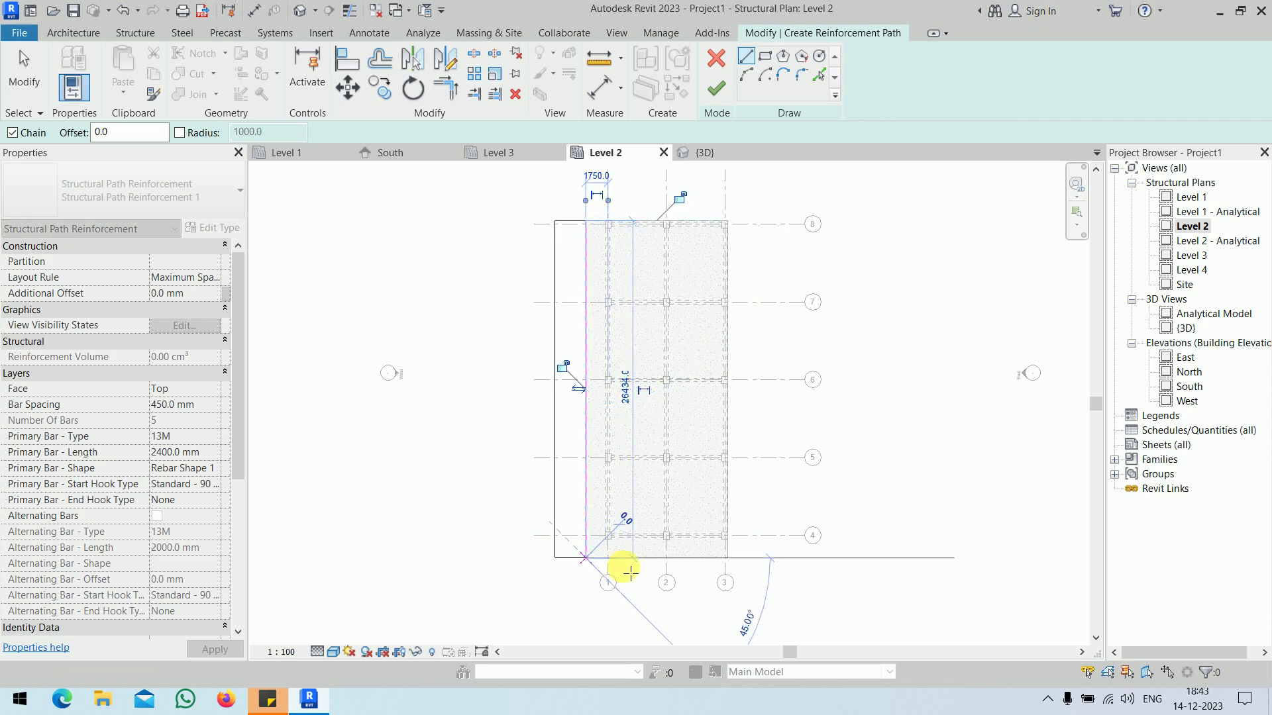
pyautogui.click(726, 557)
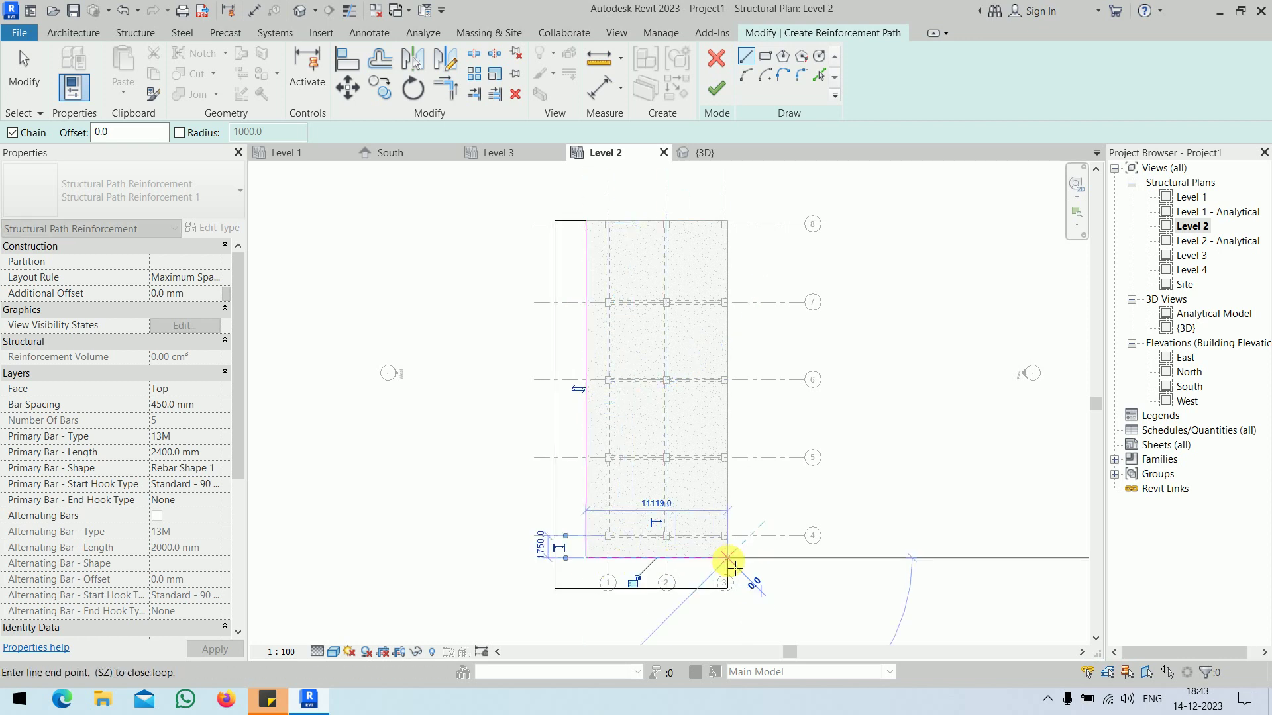
pyautogui.press('Escape')
pyautogui.press('Escape')
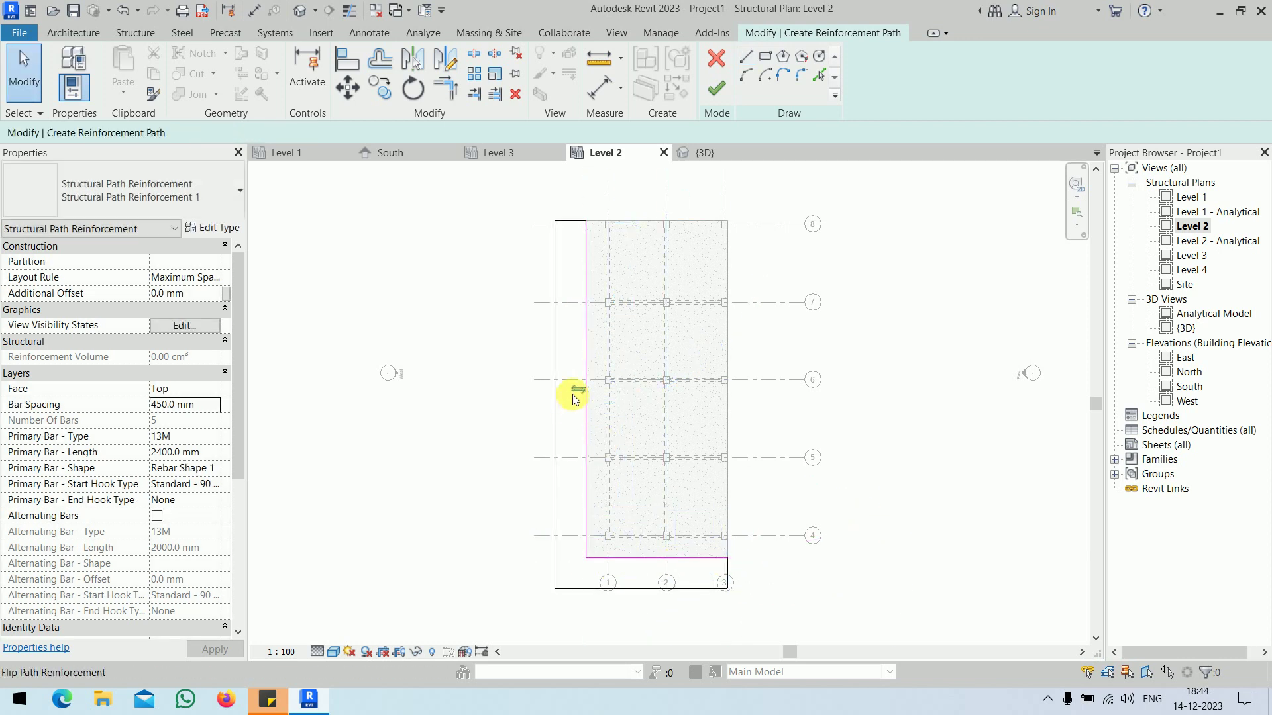
pyautogui.click(716, 90)
# Step: Set the L-shaped path reinforcement to show unobscured in the Level 2 plan and the {3D} view
pyautogui.click(184, 325)
pyautogui.click(756, 279)
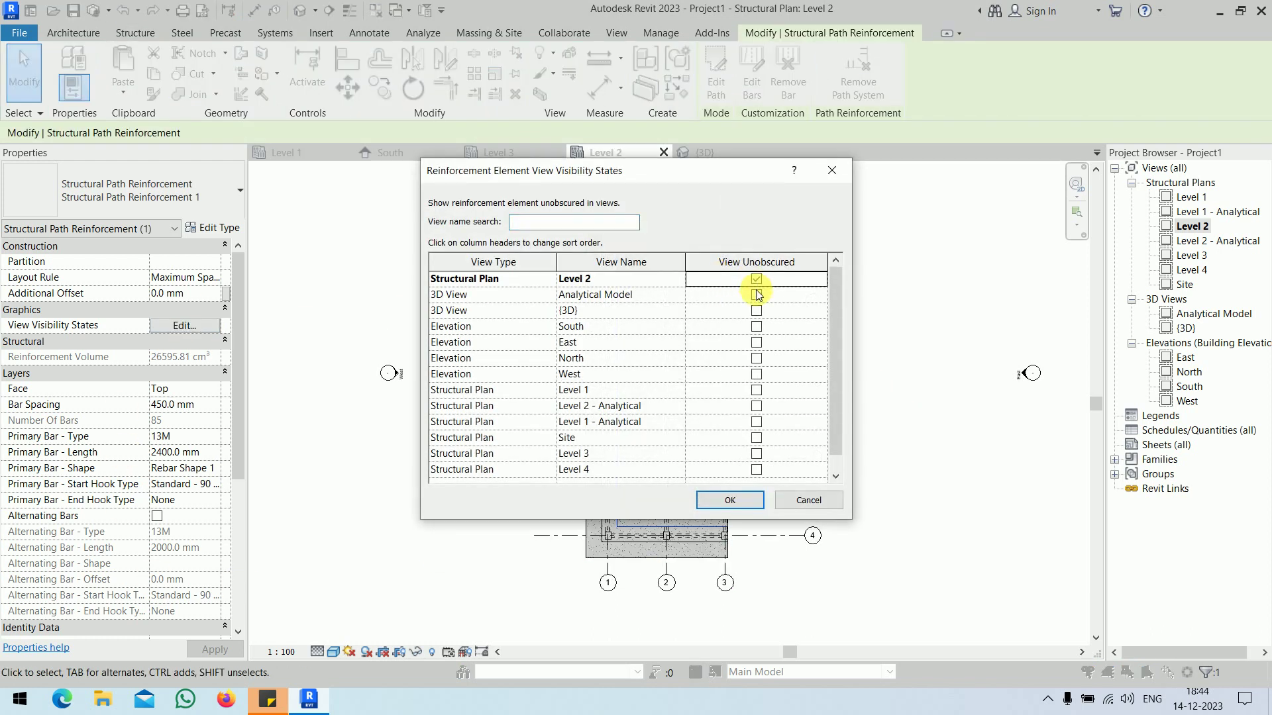
pyautogui.click(759, 313)
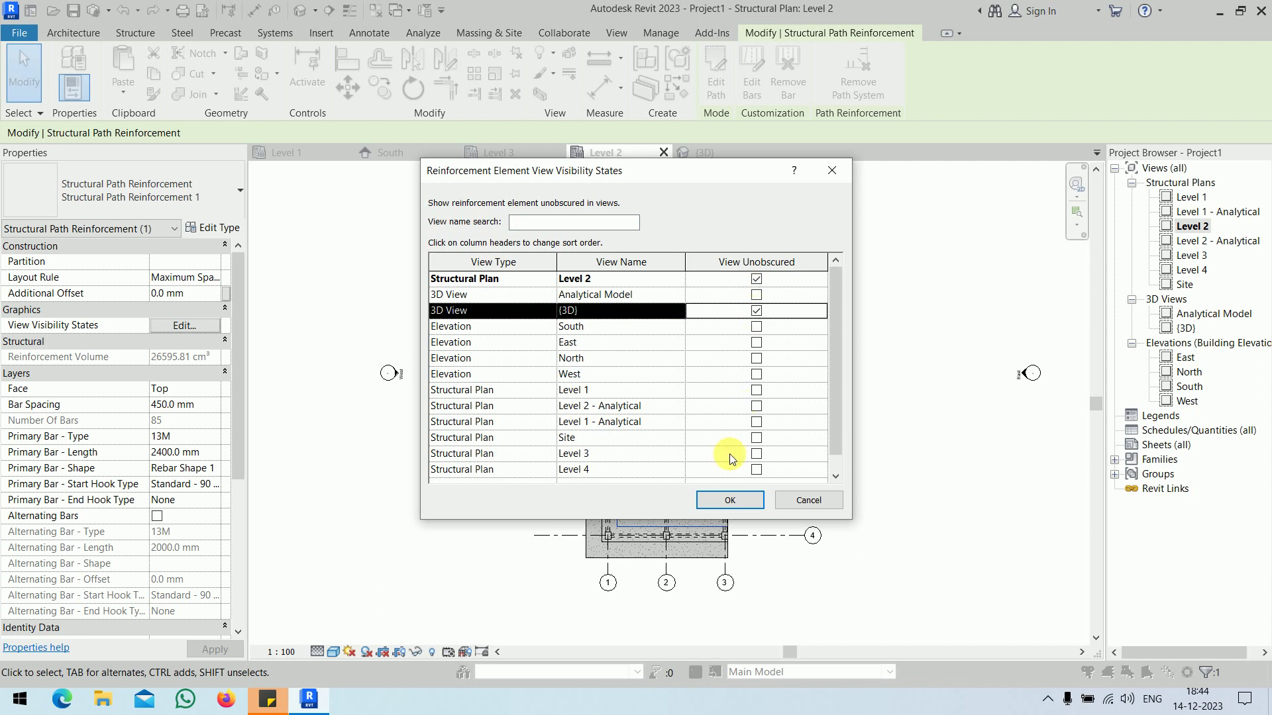
pyautogui.click(731, 501)
pyautogui.click(876, 482)
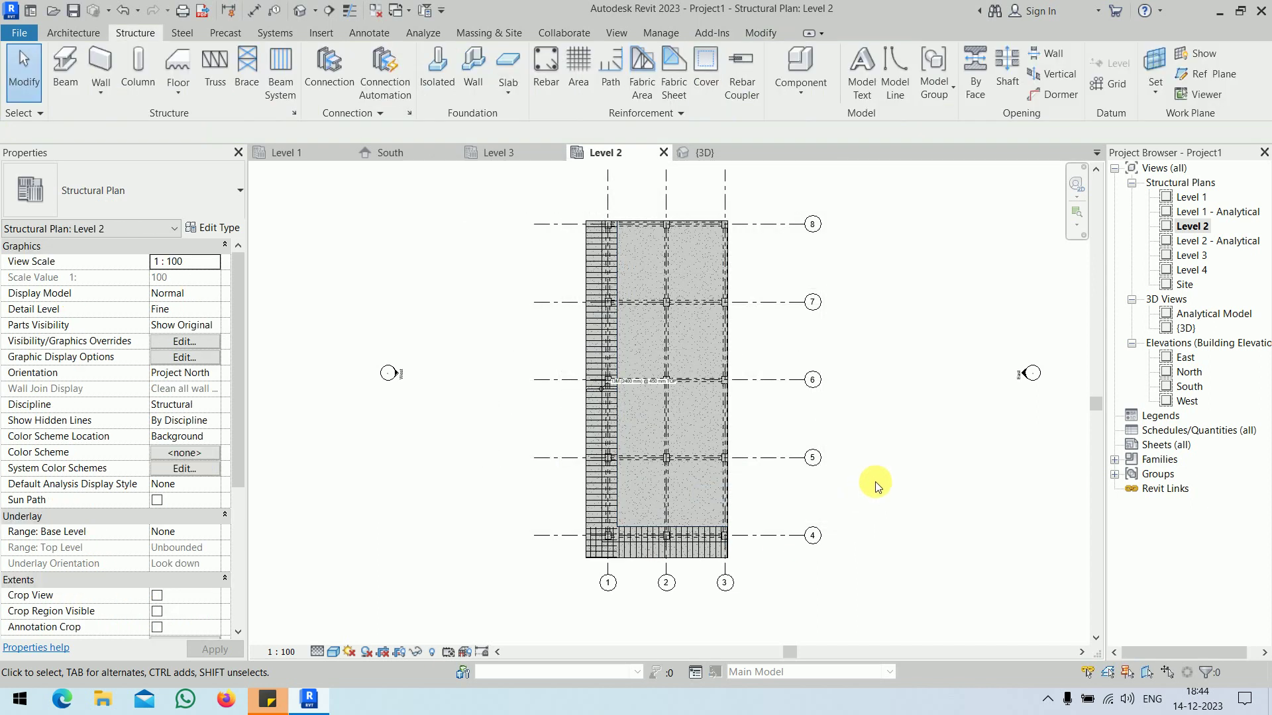
# Step: Delete the L-shaped path reinforcement along the slab's outer edges in the {3D} view
pyautogui.click(703, 152)
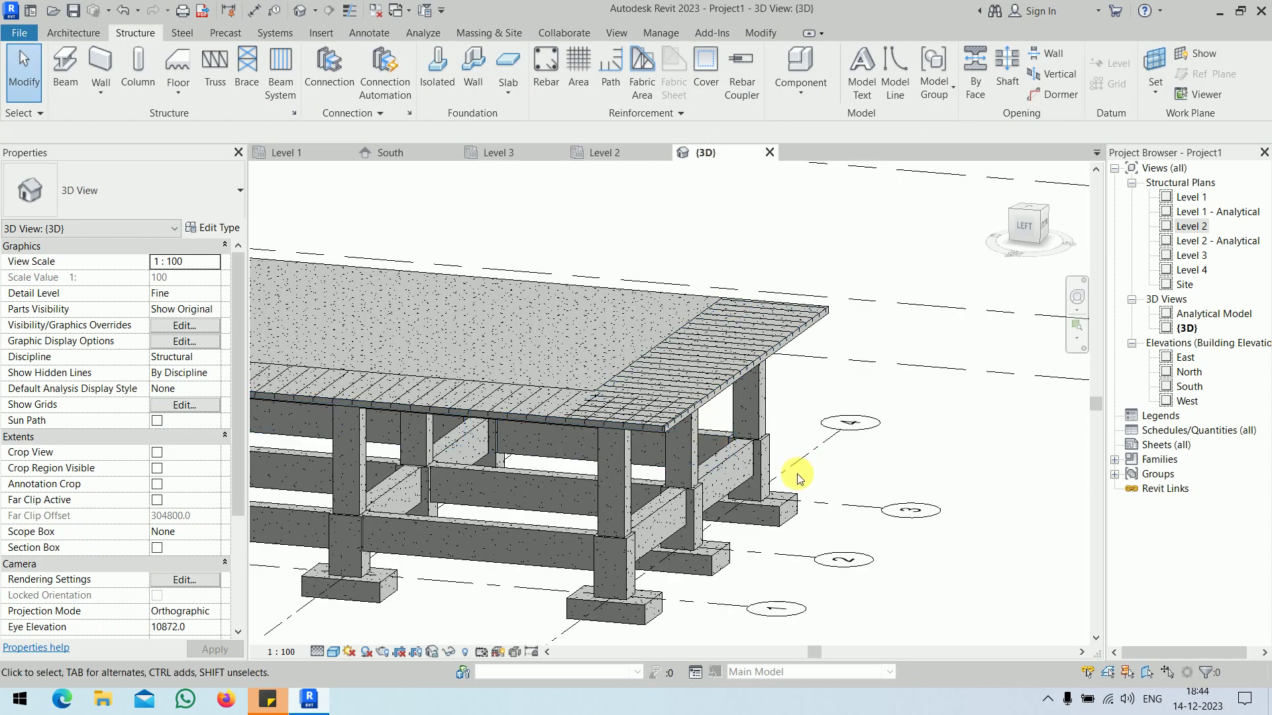
pyautogui.scroll(3, 702, 498)
pyautogui.keyDown('shift'); pyautogui.moveTo(591, 511); pyautogui.dragTo(811, 490, button='middle'); pyautogui.keyUp('shift')
pyautogui.keyDown('shift'); pyautogui.moveTo(764, 438); pyautogui.dragTo(753, 503, button='middle'); pyautogui.keyUp('shift')
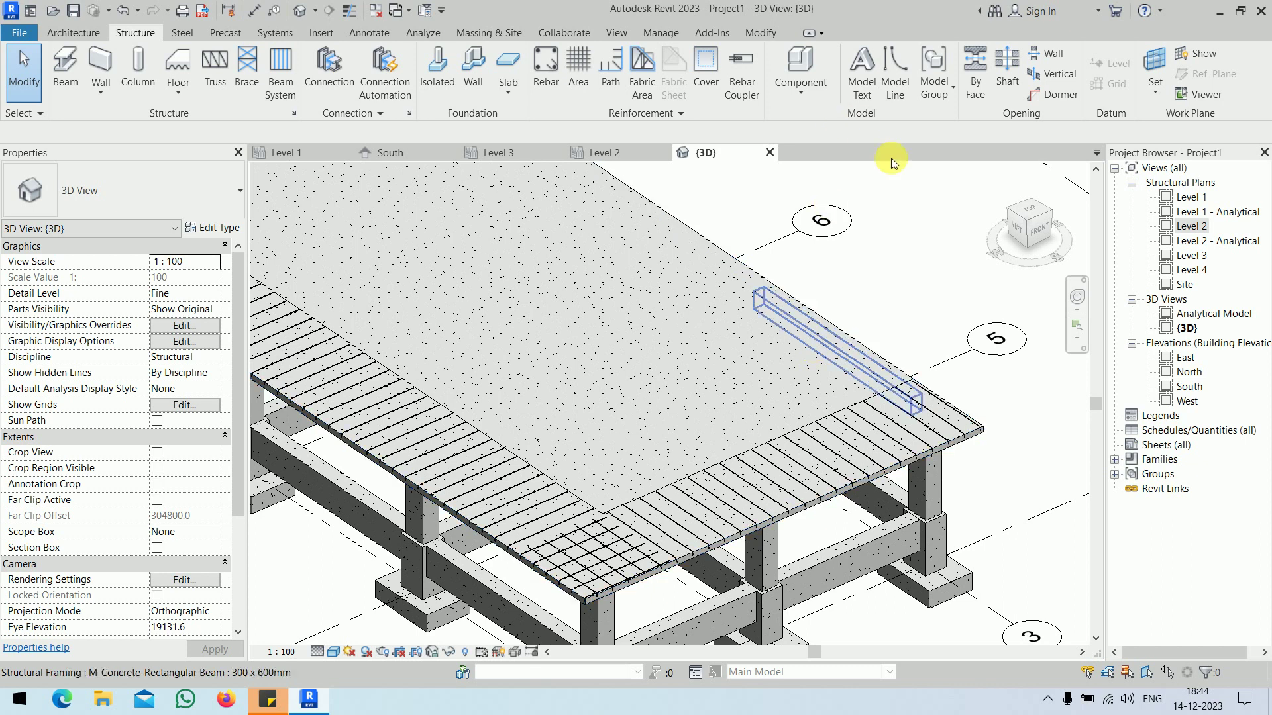
pyautogui.click(839, 455)
pyautogui.click(965, 272)
pyautogui.press('Tab')
pyautogui.click(824, 411)
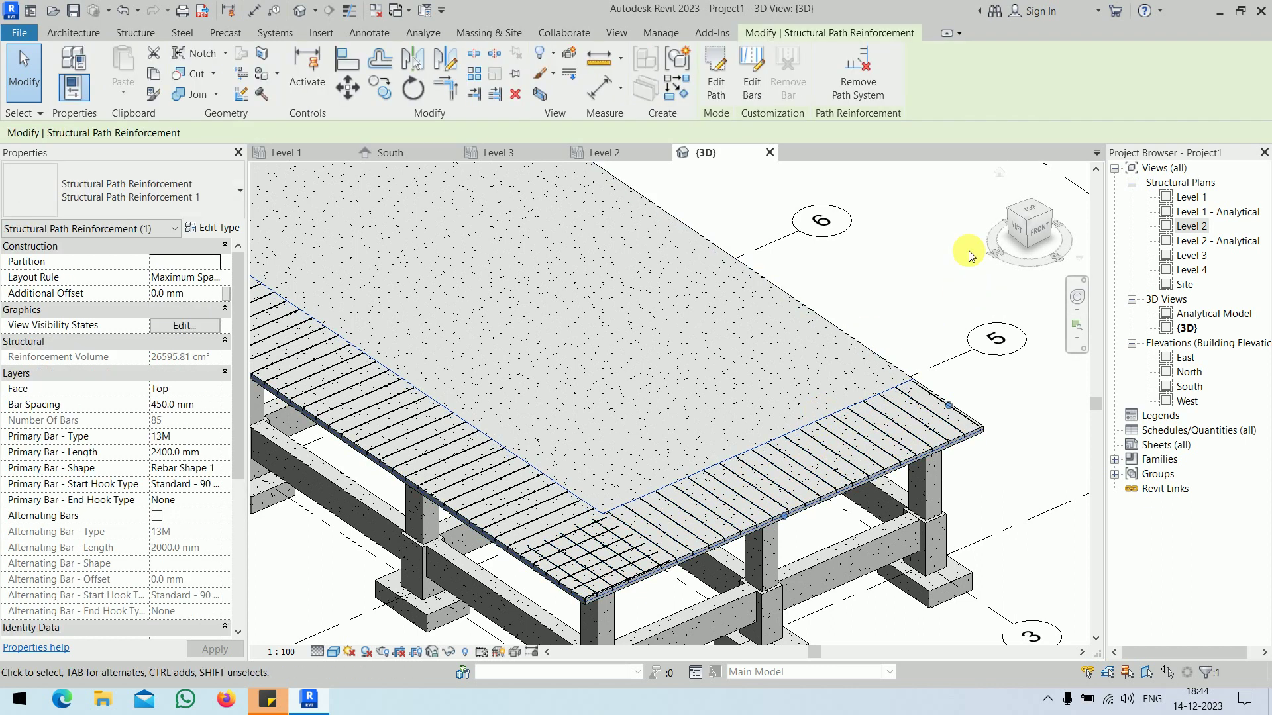
pyautogui.press('Delete')
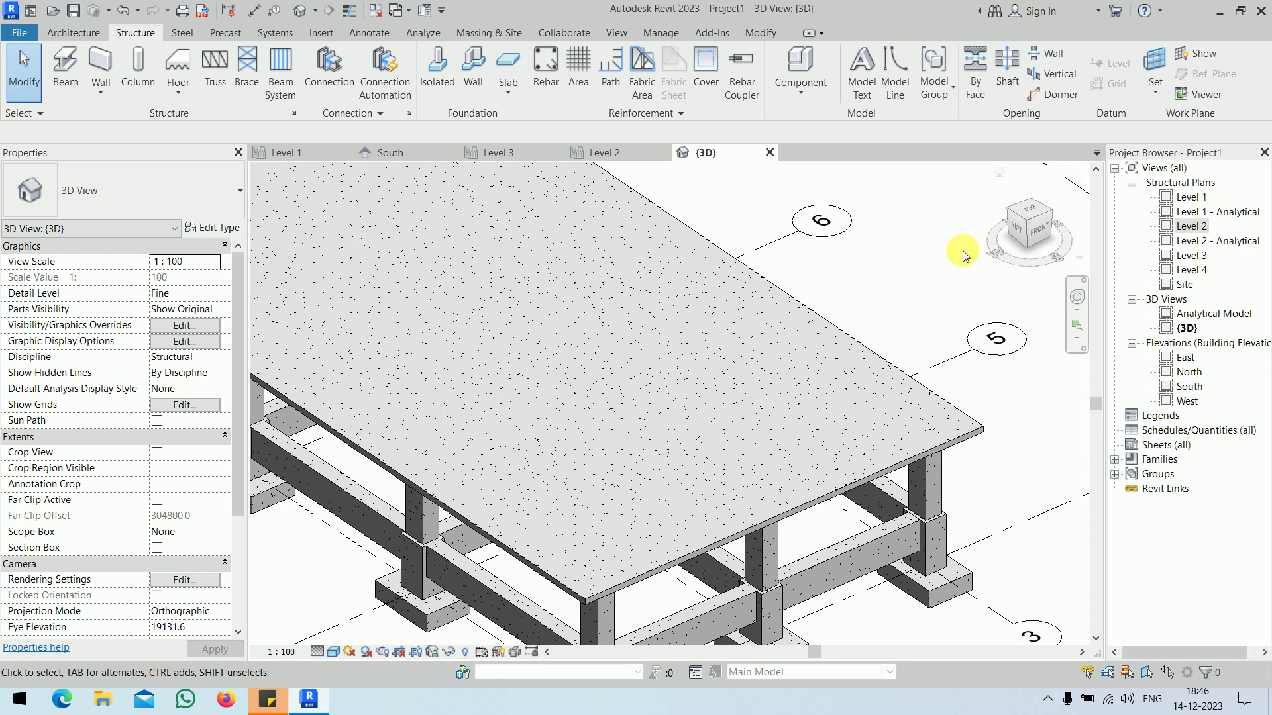
# Step: Start a structural fabric area on the foundation slab and sketch a rectangular boundary over the whole slab in the Level 2 plan
pyautogui.click(825, 317)
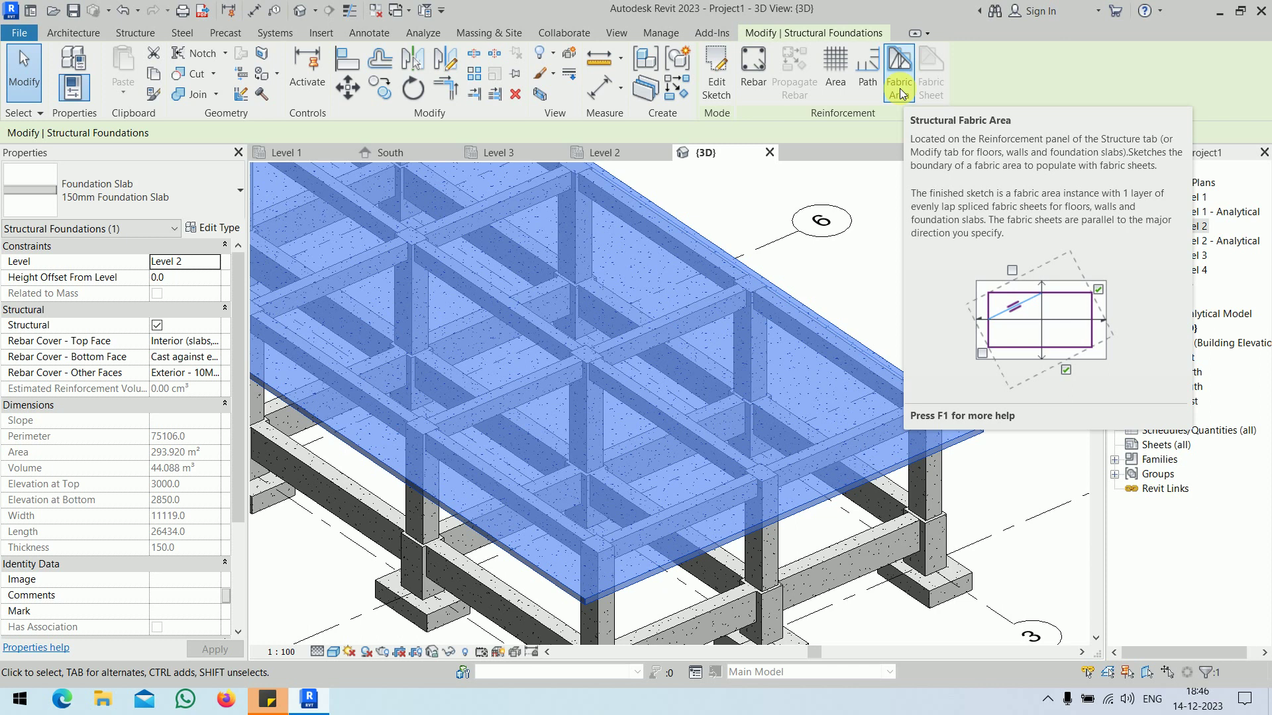
pyautogui.click(900, 93)
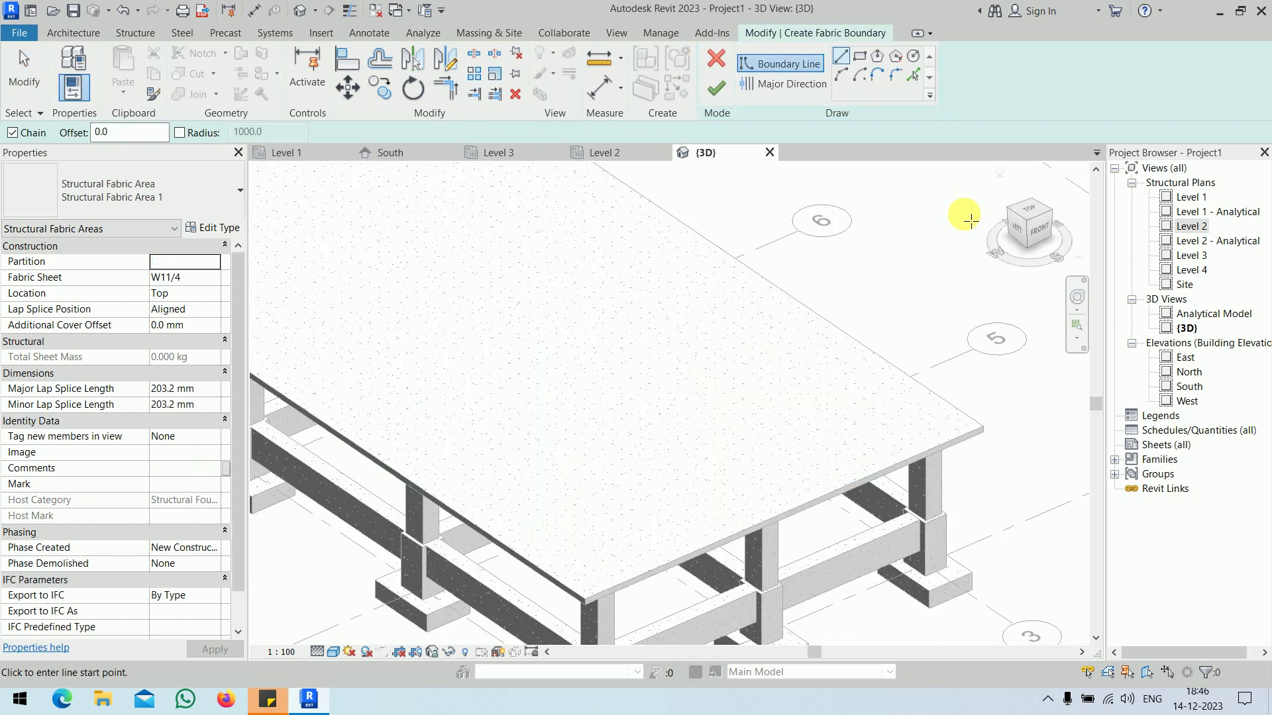
pyautogui.doubleClick(1192, 227)
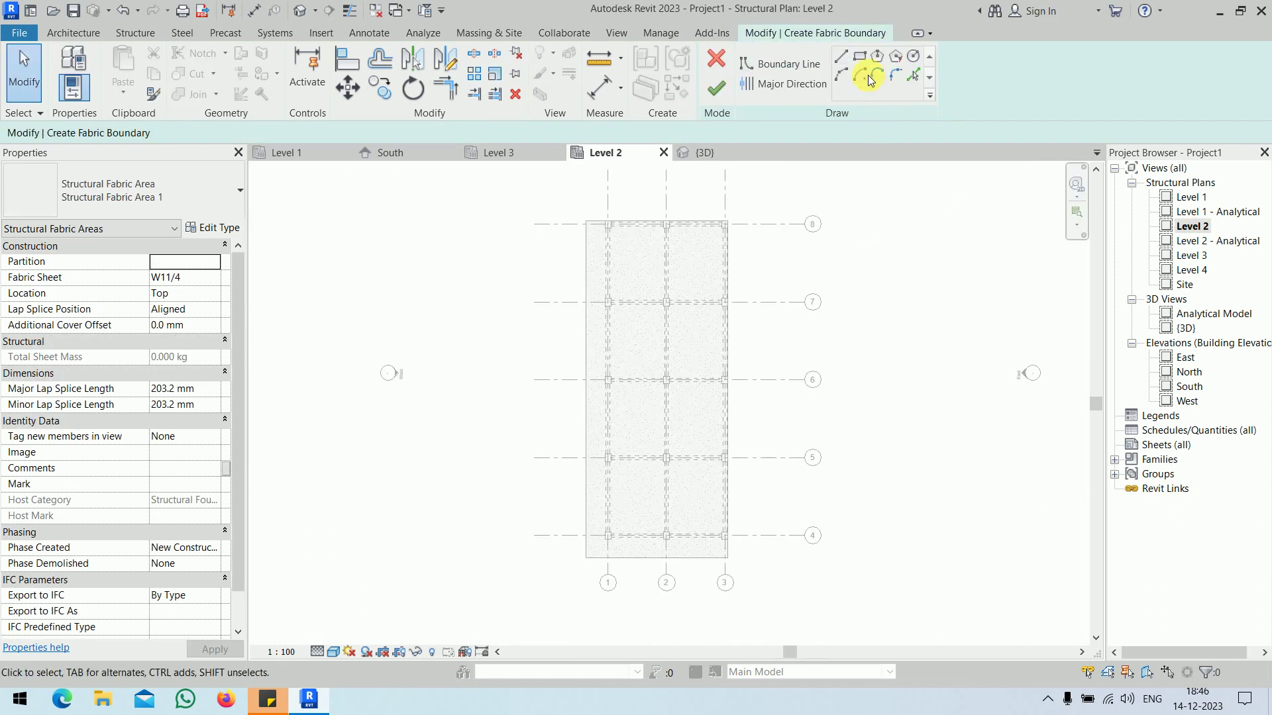
pyautogui.click(859, 57)
pyautogui.scroll(3, 599, 241)
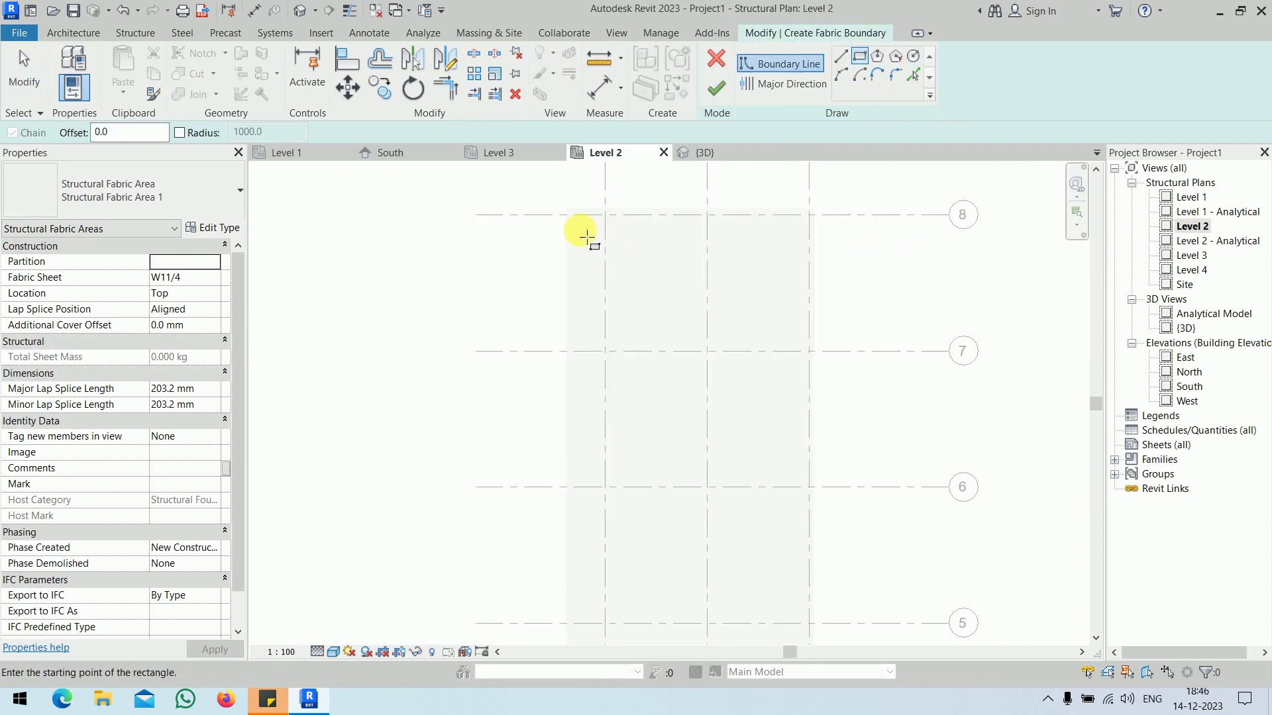
pyautogui.click(567, 209)
pyautogui.moveTo(724, 555); pyautogui.dragTo(658, 375, button='middle')
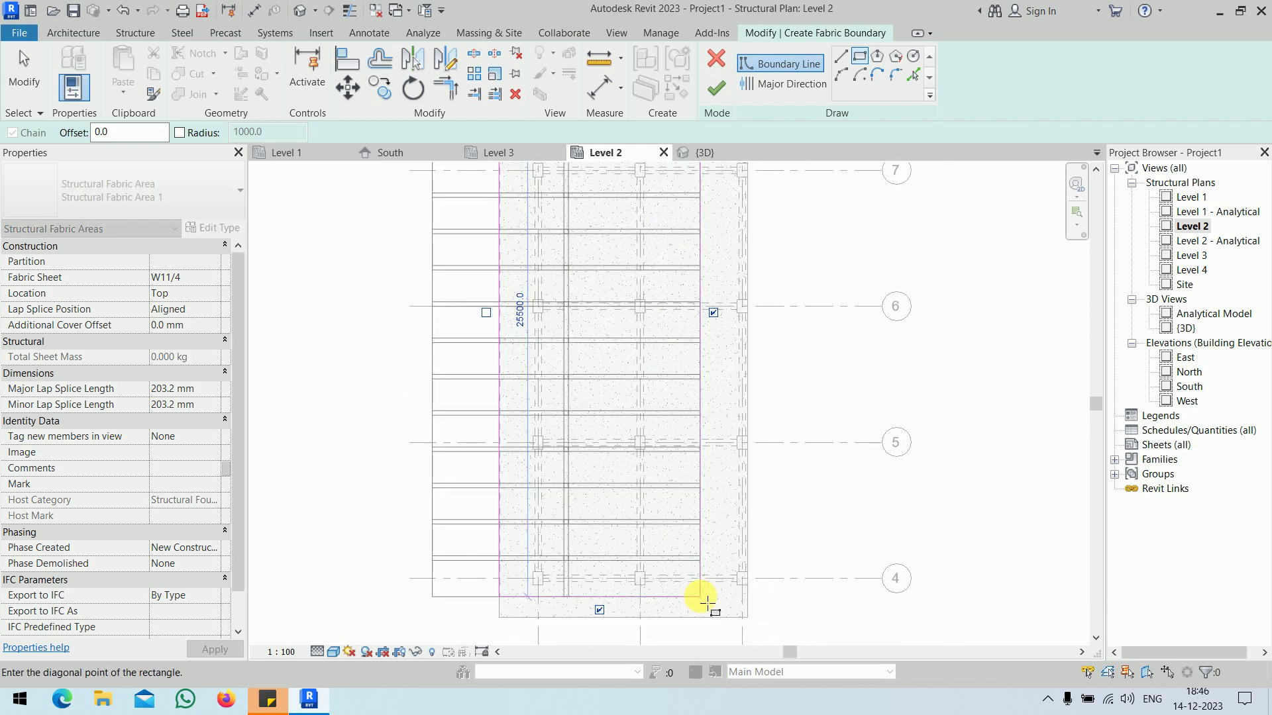
pyautogui.moveTo(709, 605); pyautogui.dragTo(690, 454, button='middle')
pyautogui.click(727, 465)
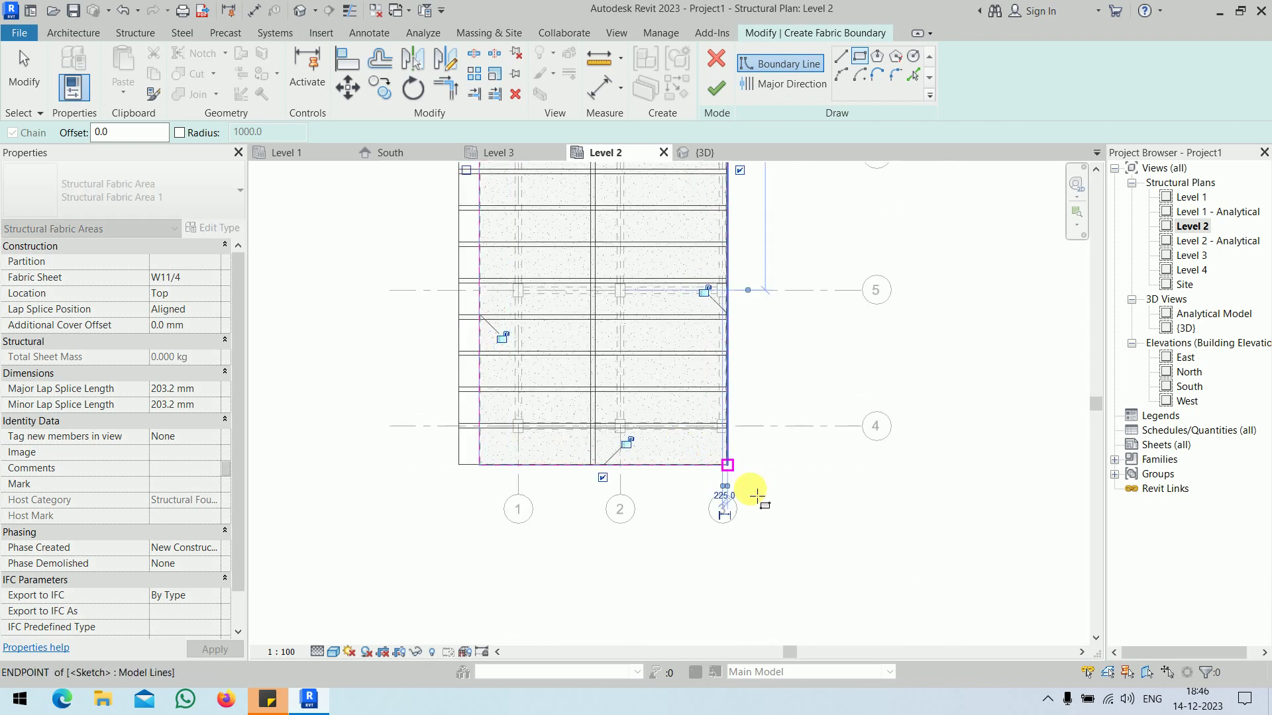
# Step: Set the fabric area's fabric sheet to W20/3
pyautogui.moveTo(907, 370); pyautogui.dragTo(872, 540, button='middle')
pyautogui.scroll(-2, 858, 463)
pyautogui.moveTo(867, 431); pyautogui.dragTo(834, 434, button='middle')
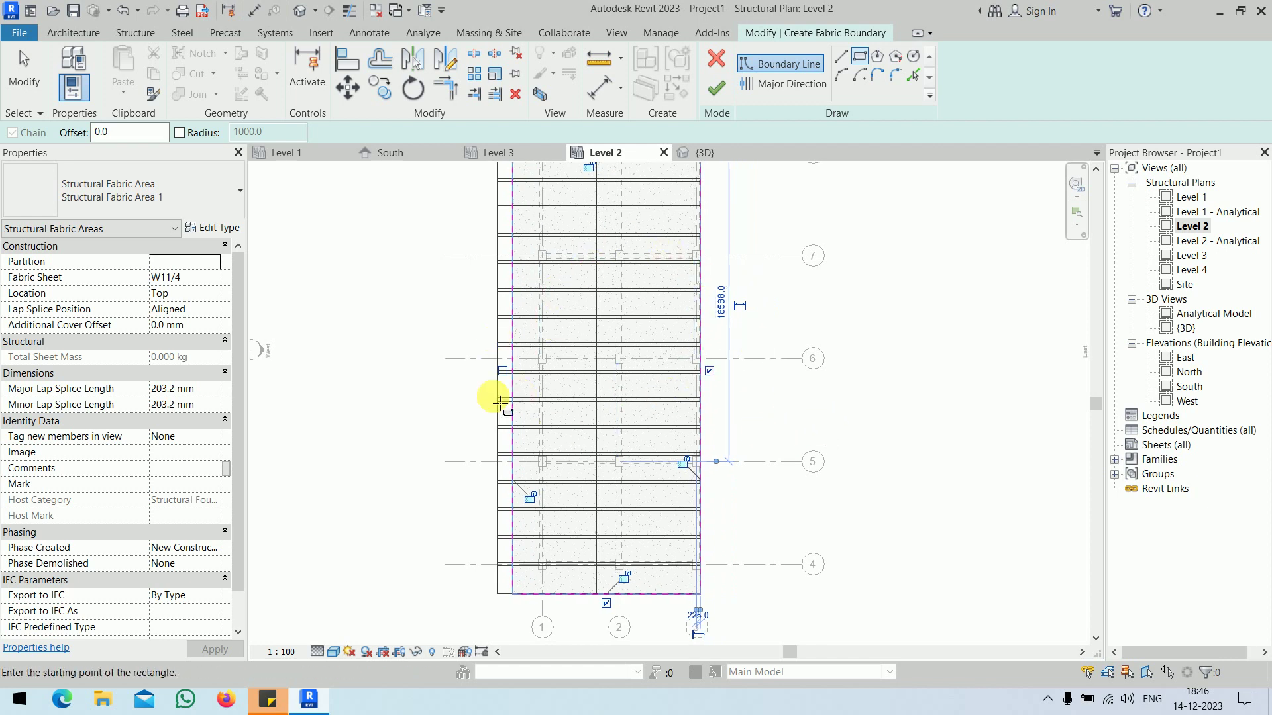
pyautogui.scroll(-2, 605, 384)
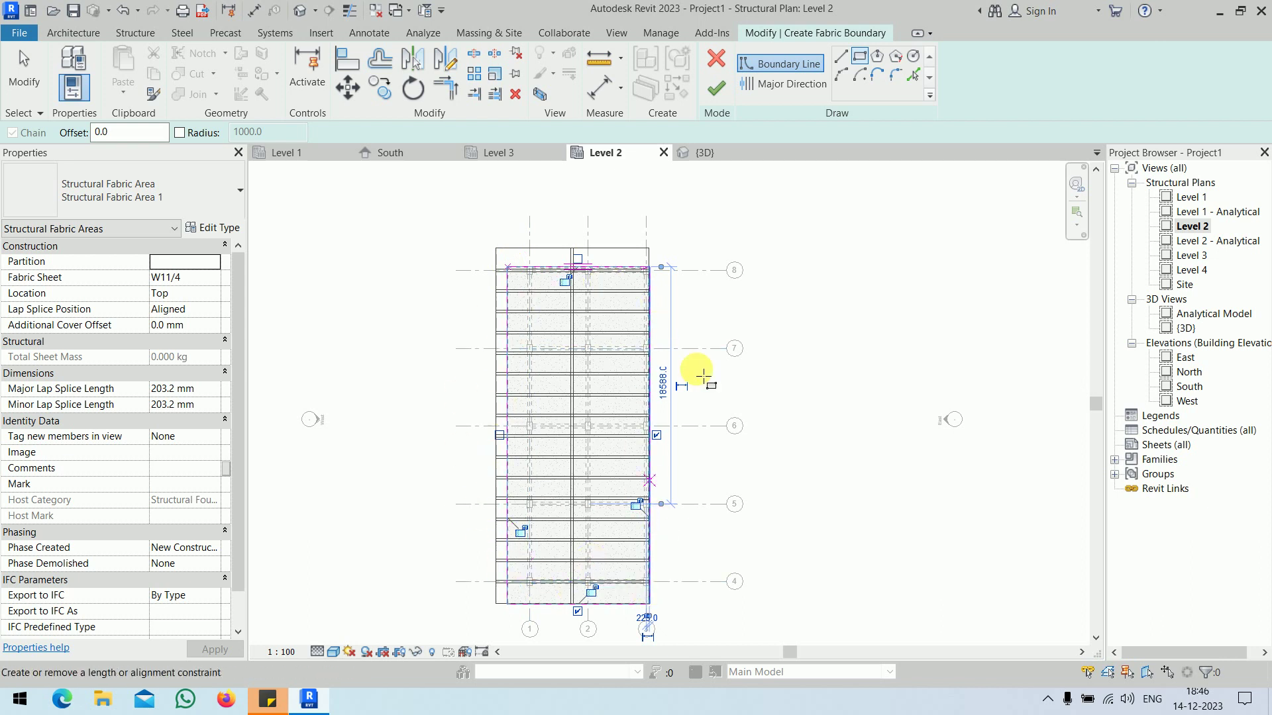
pyautogui.click(211, 277)
pyautogui.click(213, 277)
pyautogui.scroll(-2, 212, 331)
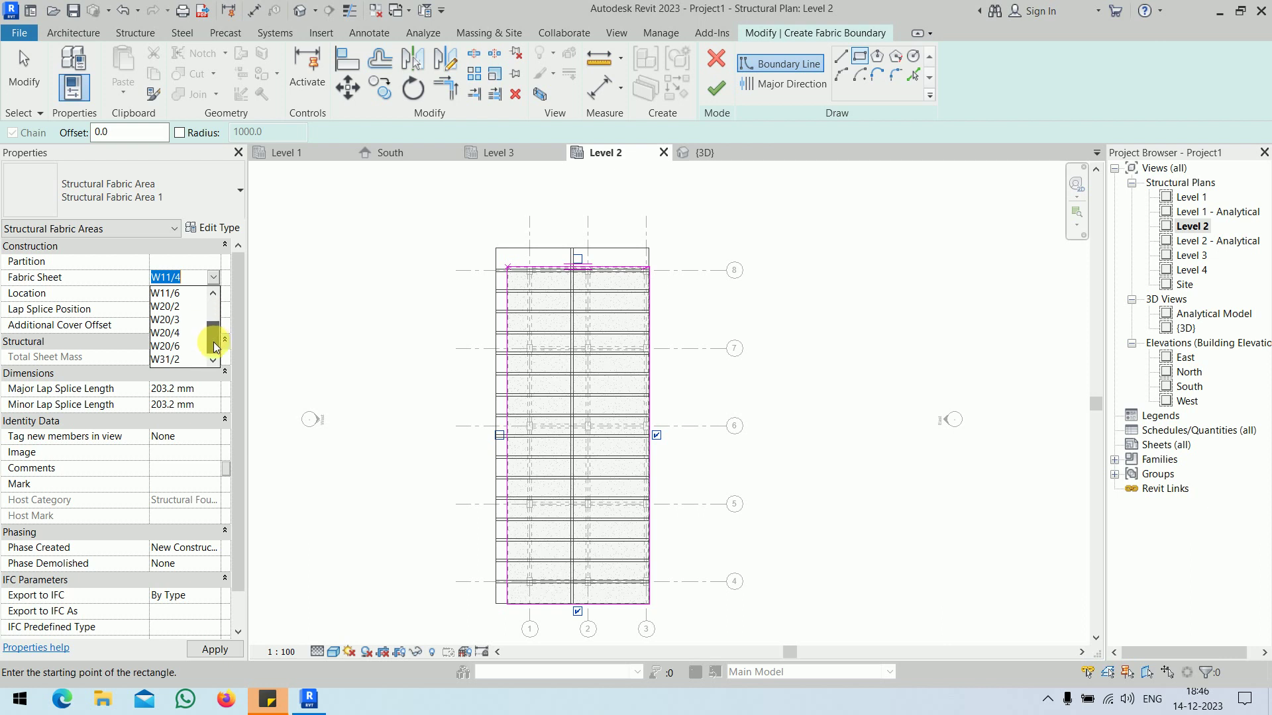
pyautogui.scroll(2, 211, 358)
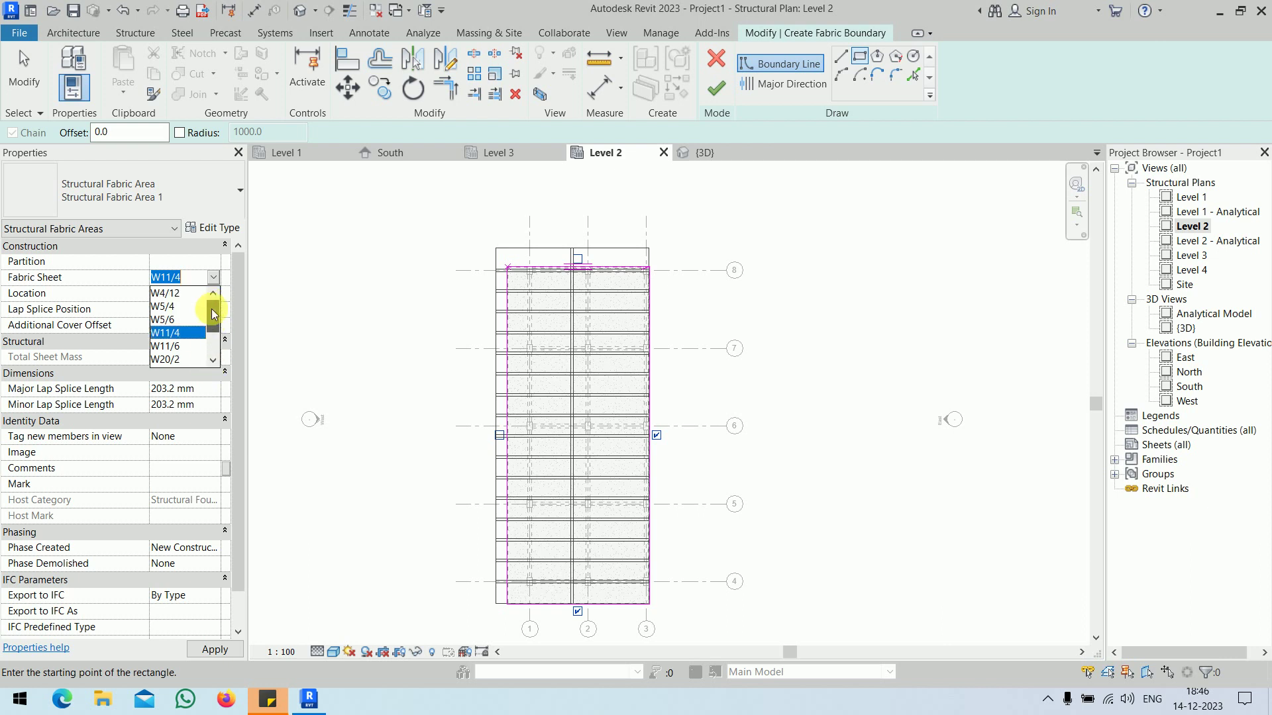
pyautogui.moveTo(215, 293); pyautogui.dragTo(216, 355)
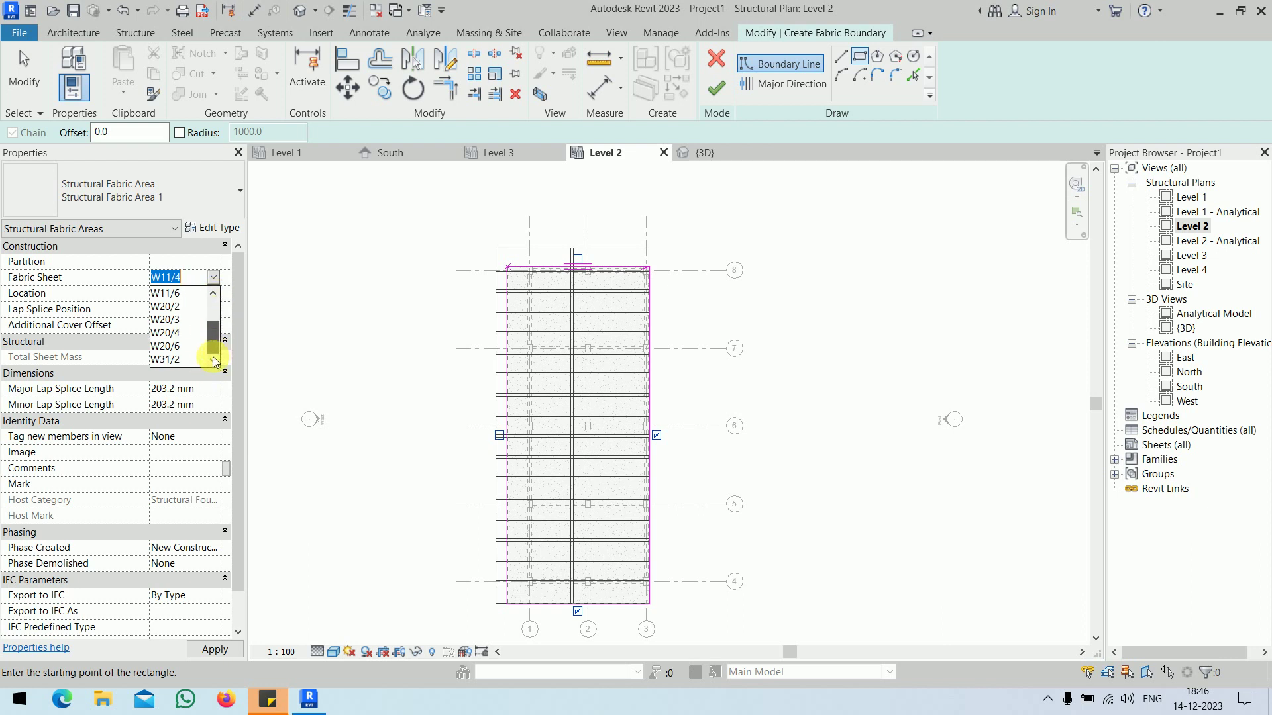
pyautogui.click(181, 321)
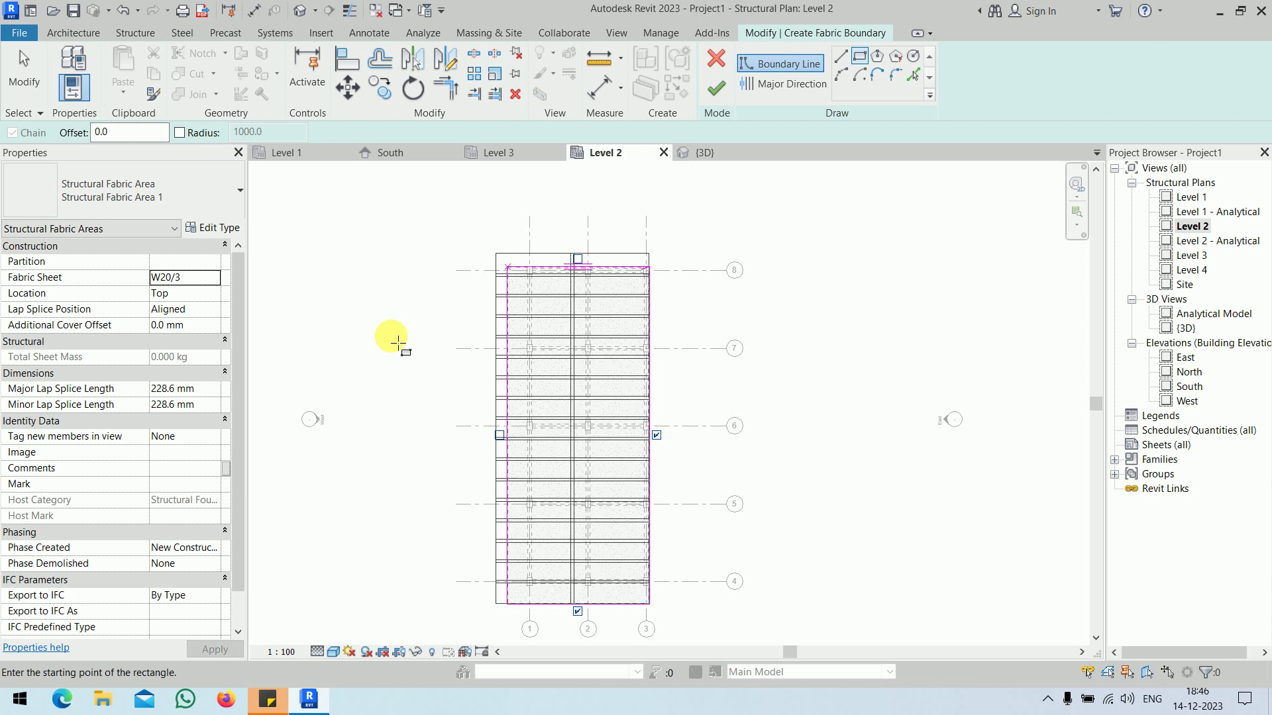
# Step: Change the fabric sheet to W20/6 and make the long boundary edge beside grid 3 the major direction
pyautogui.click(212, 277)
pyautogui.click(213, 277)
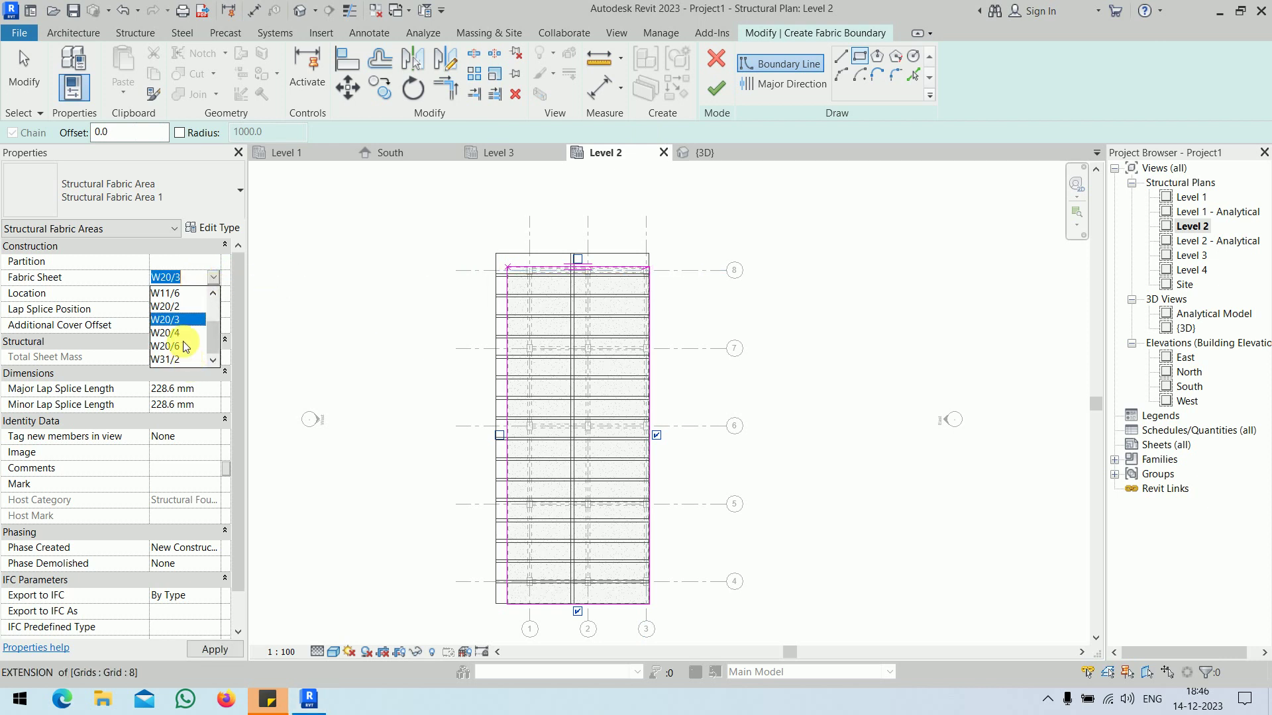
pyautogui.click(190, 369)
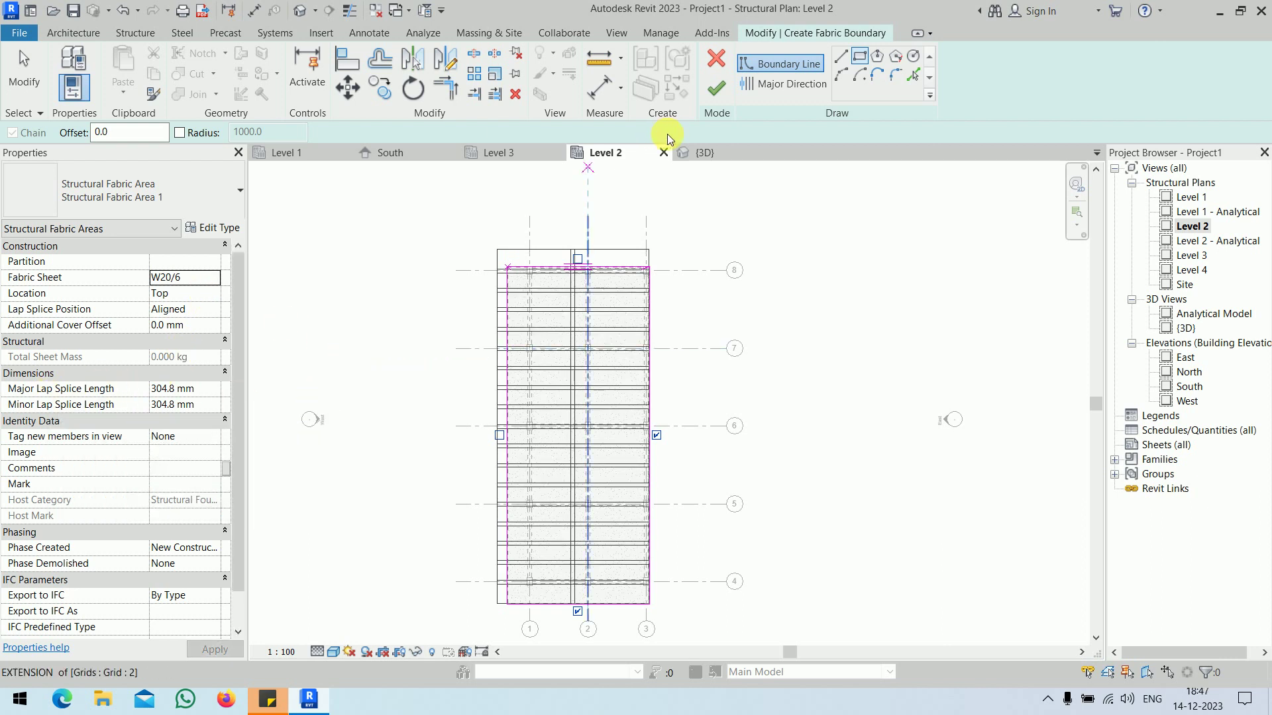
pyautogui.click(761, 83)
pyautogui.click(650, 370)
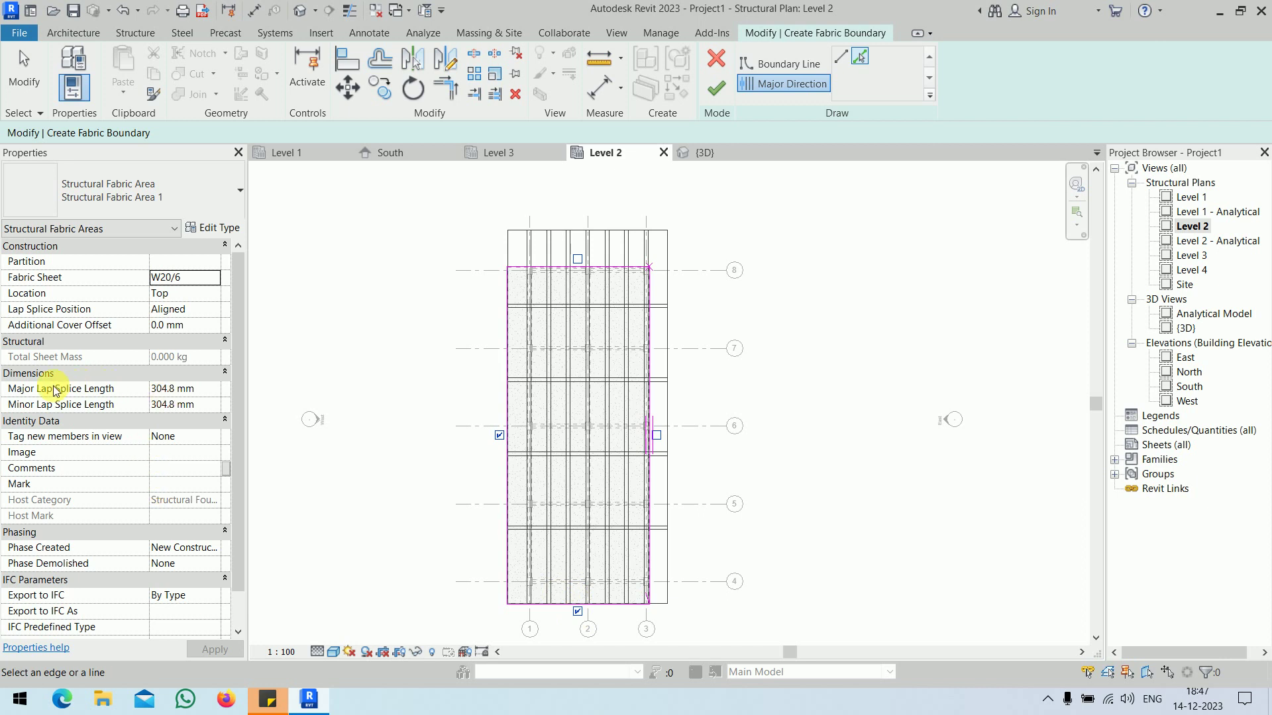
# Step: Try to set the fabric area's major lap splice length to 0
pyautogui.click(207, 389)
pyautogui.write('0')
pyautogui.press('Return')
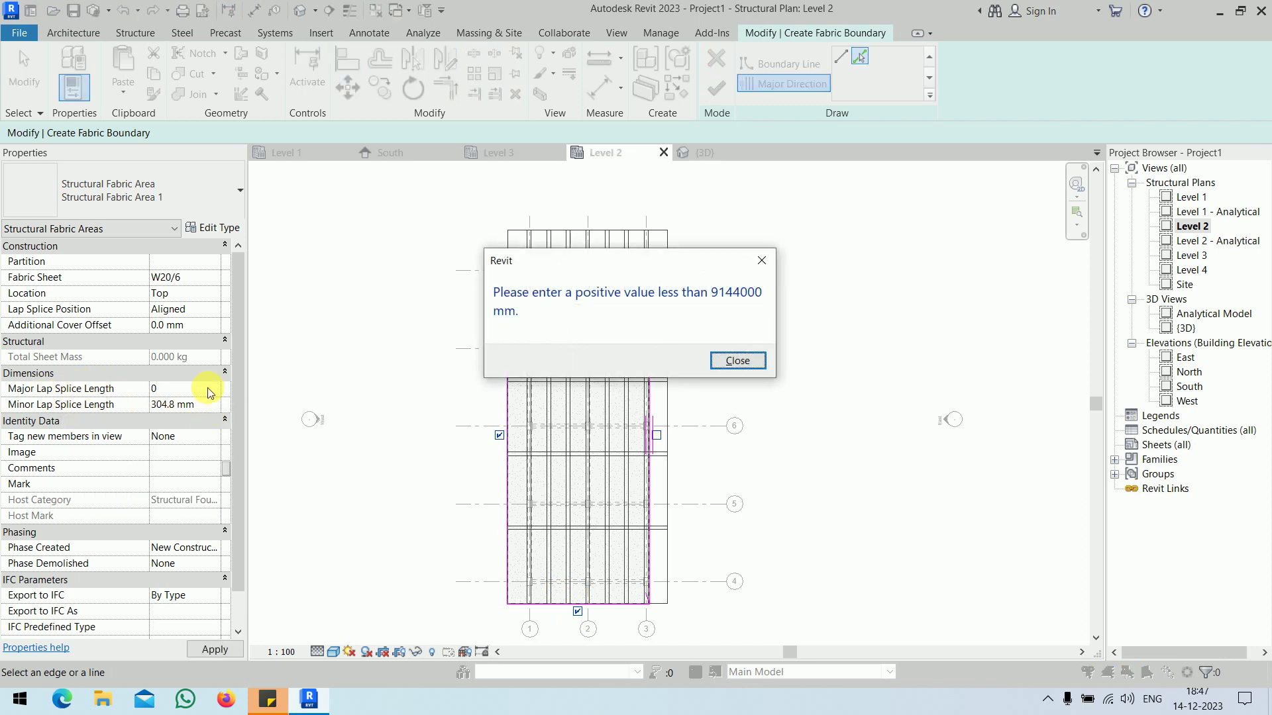
pyautogui.click(761, 261)
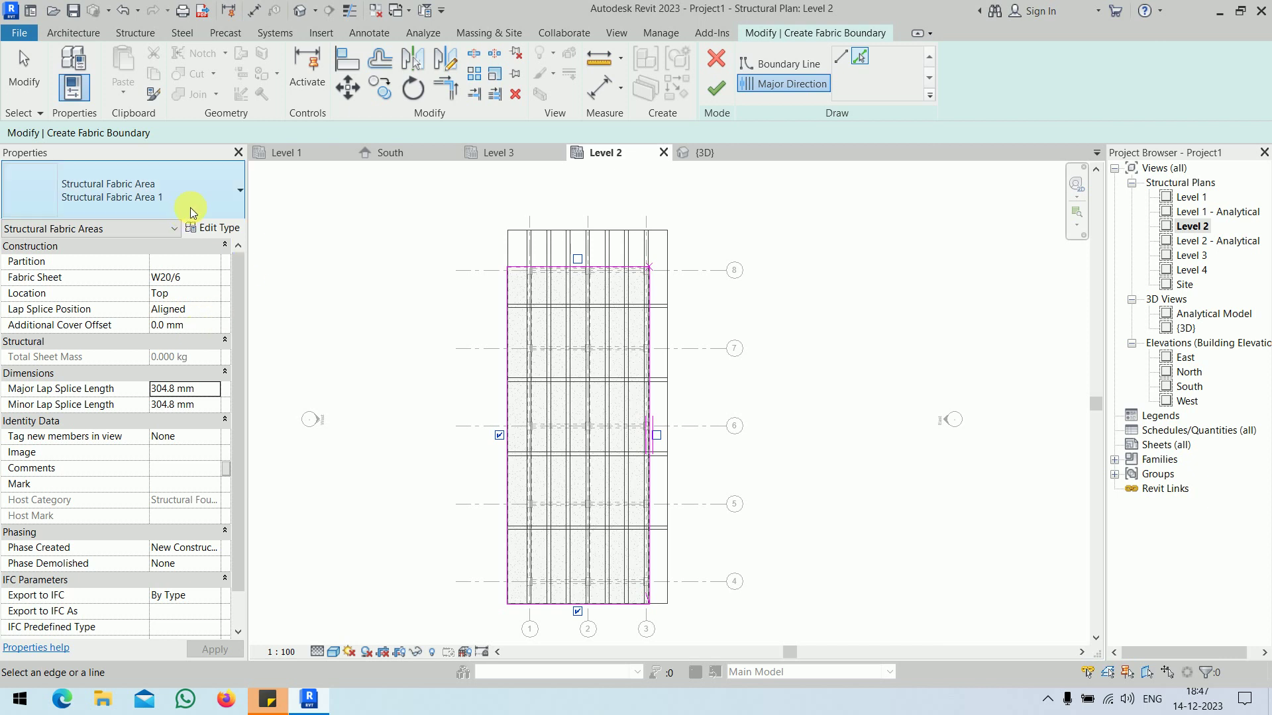
# Step: Look through the fabric area's type properties and close them without changes
pyautogui.click(202, 188)
pyautogui.click(208, 232)
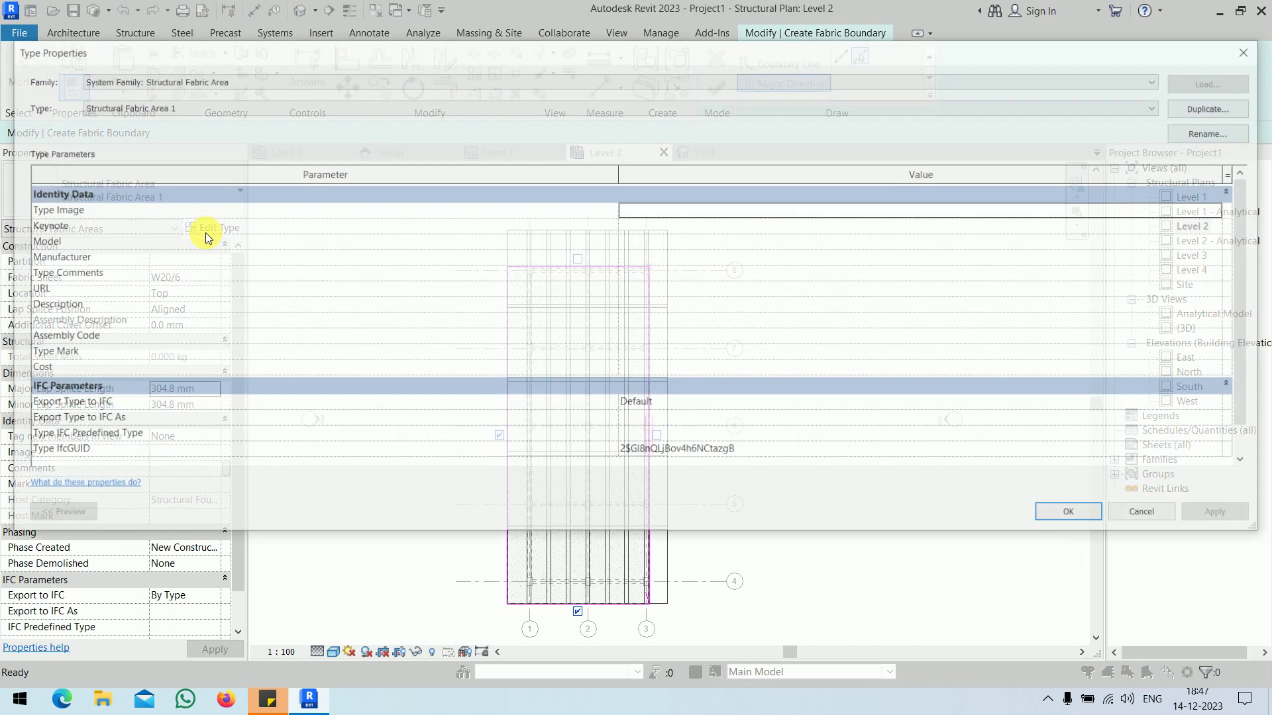
pyautogui.click(1148, 514)
# Step: Set the fabric area's major lap splice length to 5 mm and apply it
pyautogui.moveTo(238, 374)
pyautogui.mouseDown()
pyautogui.moveTo(240, 475)
pyautogui.moveTo(241, 357)
pyautogui.mouseUp()
pyautogui.click(211, 392)
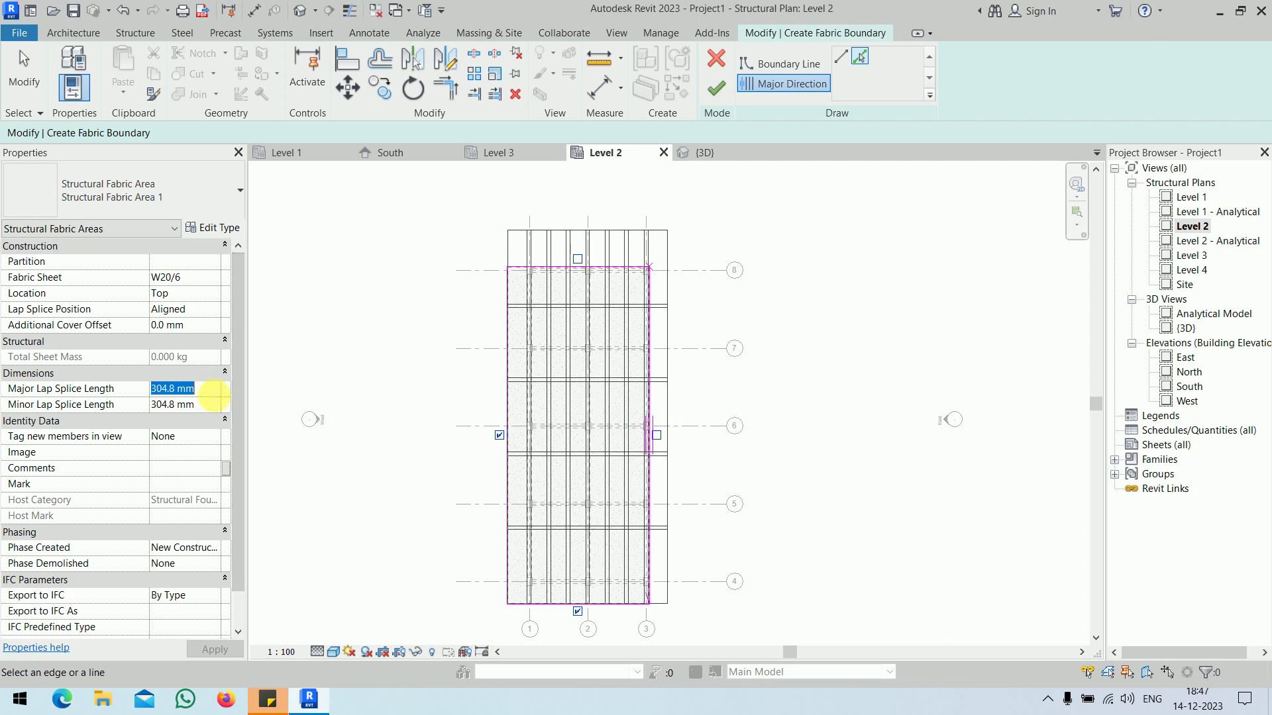
pyautogui.write('5.0 mm')
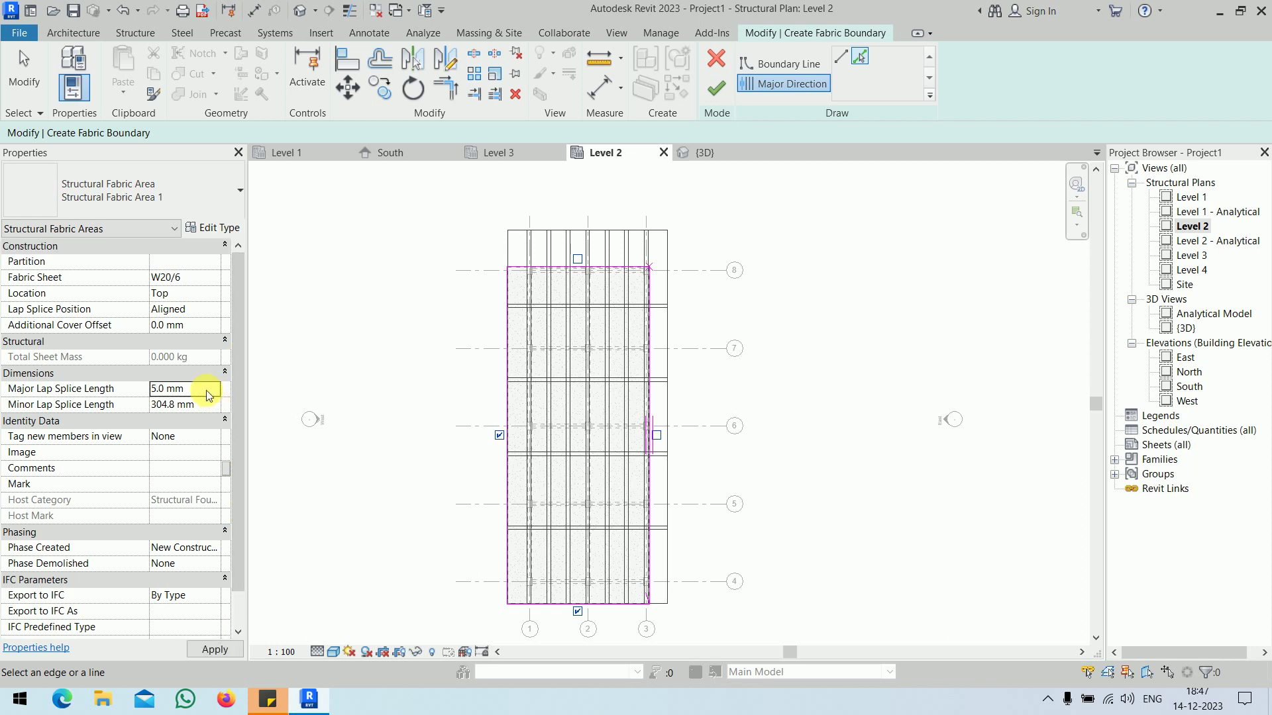
pyautogui.click(203, 646)
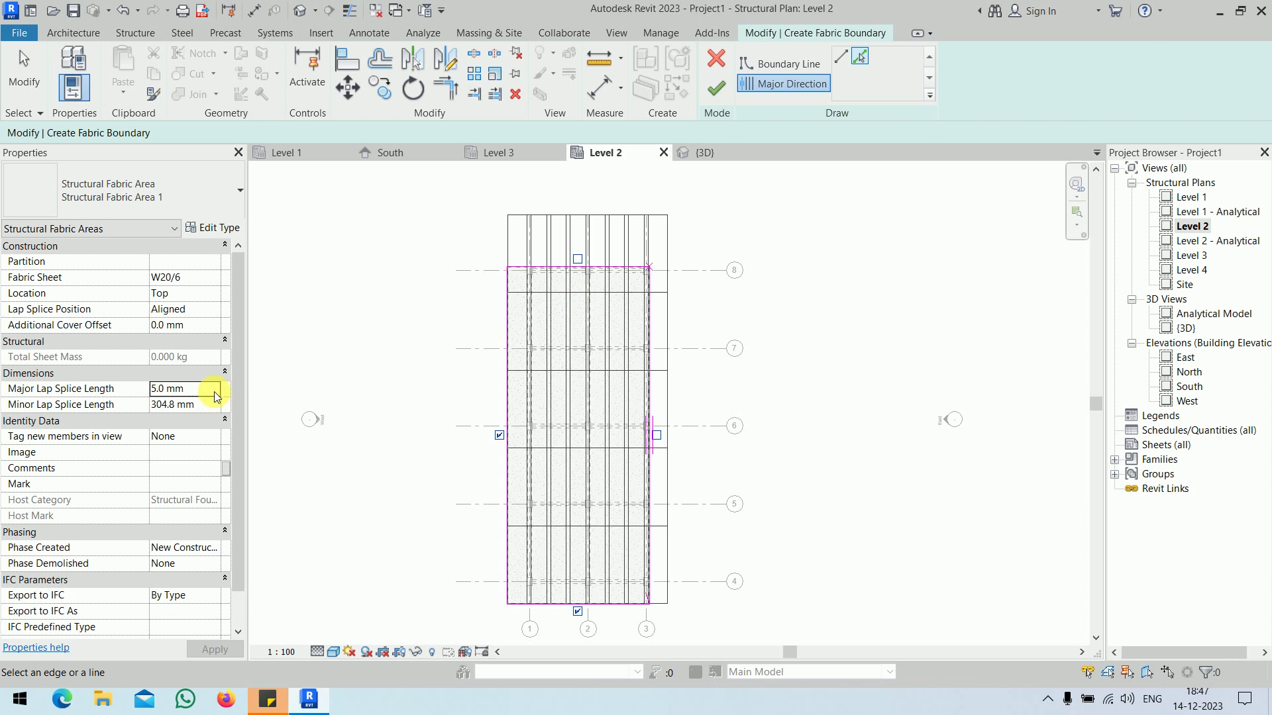
# Step: Set the major lap splice length to 304.8 mm and finish the fabric area sketch
pyautogui.click(196, 392)
pyautogui.write('3')
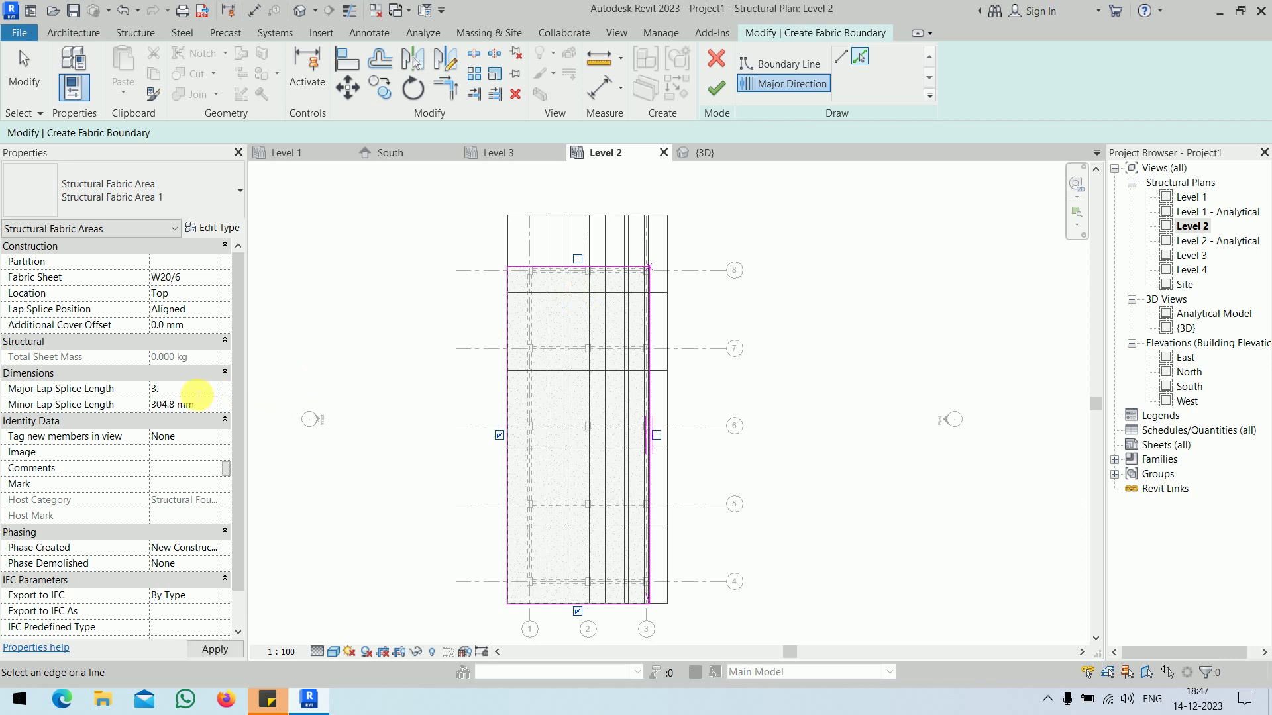
pyautogui.write('04.8')
pyautogui.press('Return')
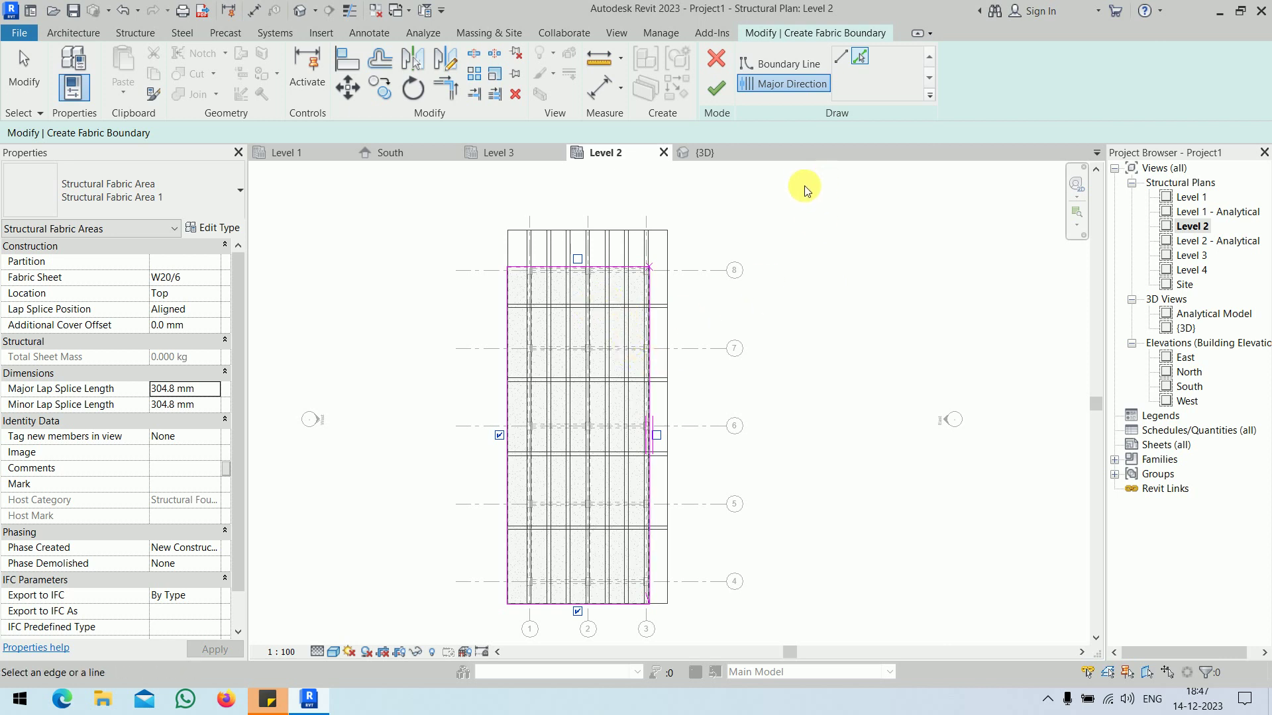
pyautogui.click(715, 88)
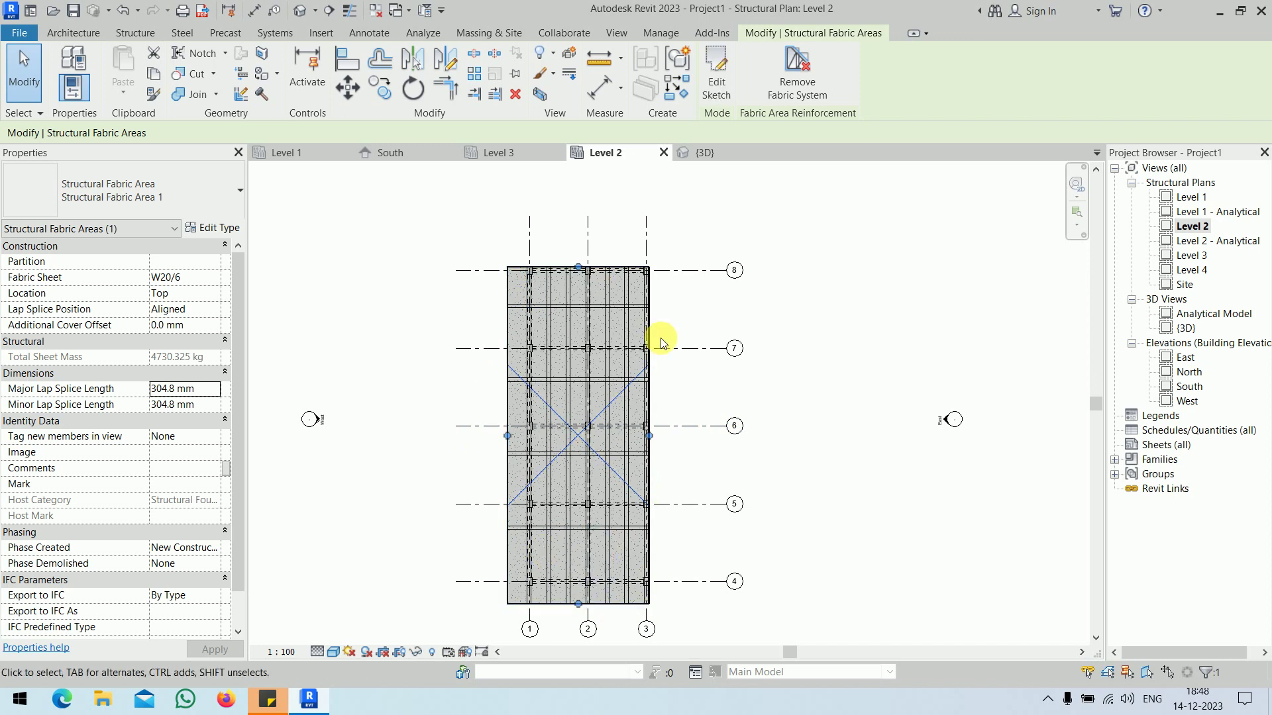
# Step: Select all W20/6 fabric sheets in the Level 2 slab and show them unobscured in the Level 2 plan and {3D} view
pyautogui.click(844, 378)
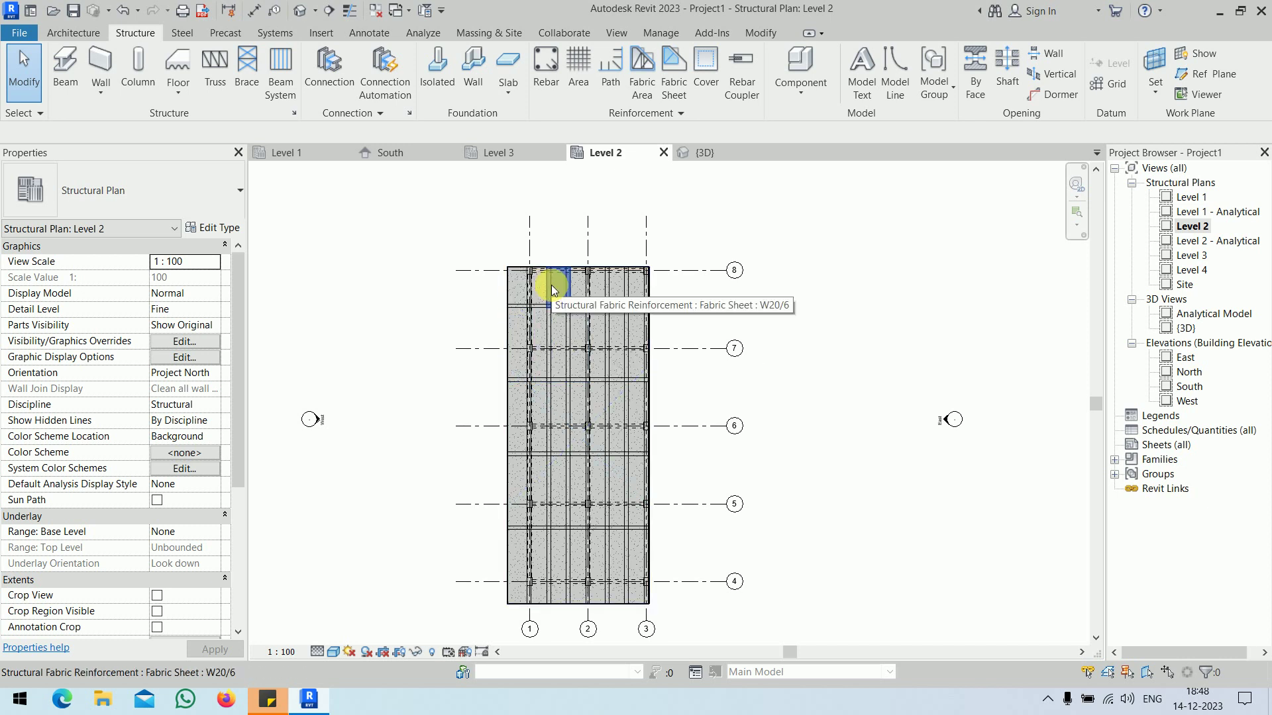
pyautogui.scroll(5, 637, 289)
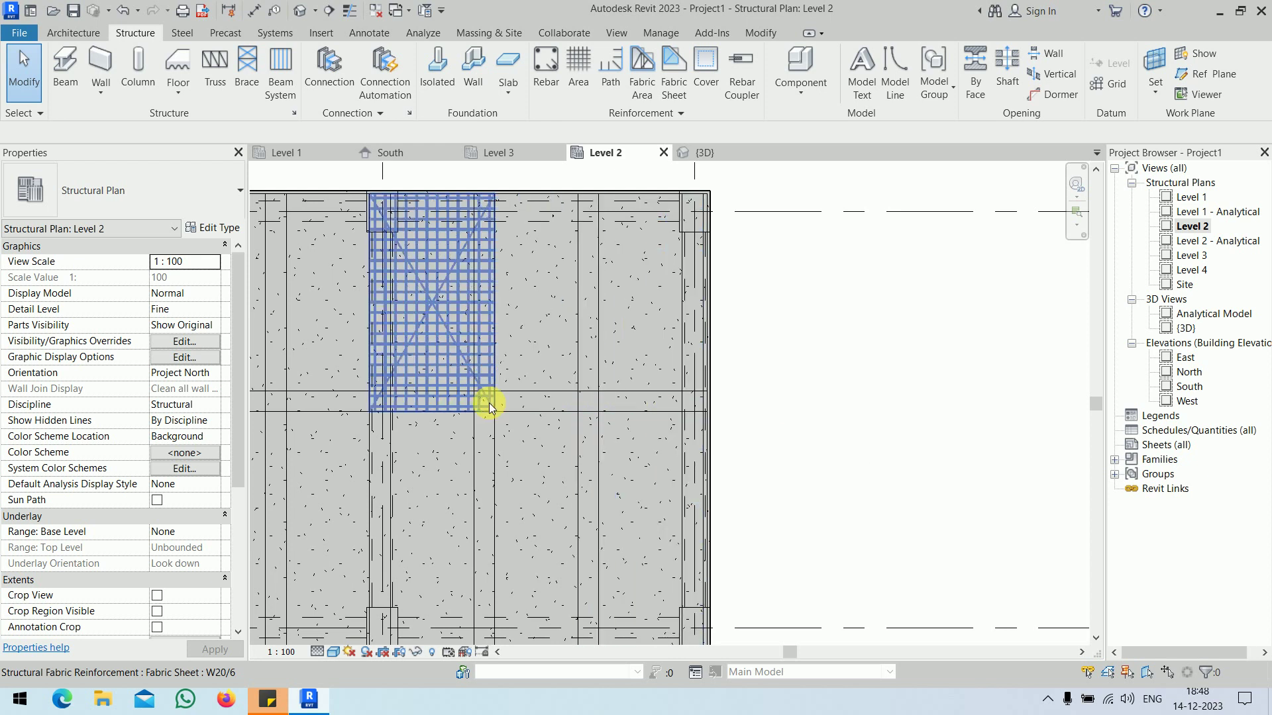
pyautogui.click(652, 332)
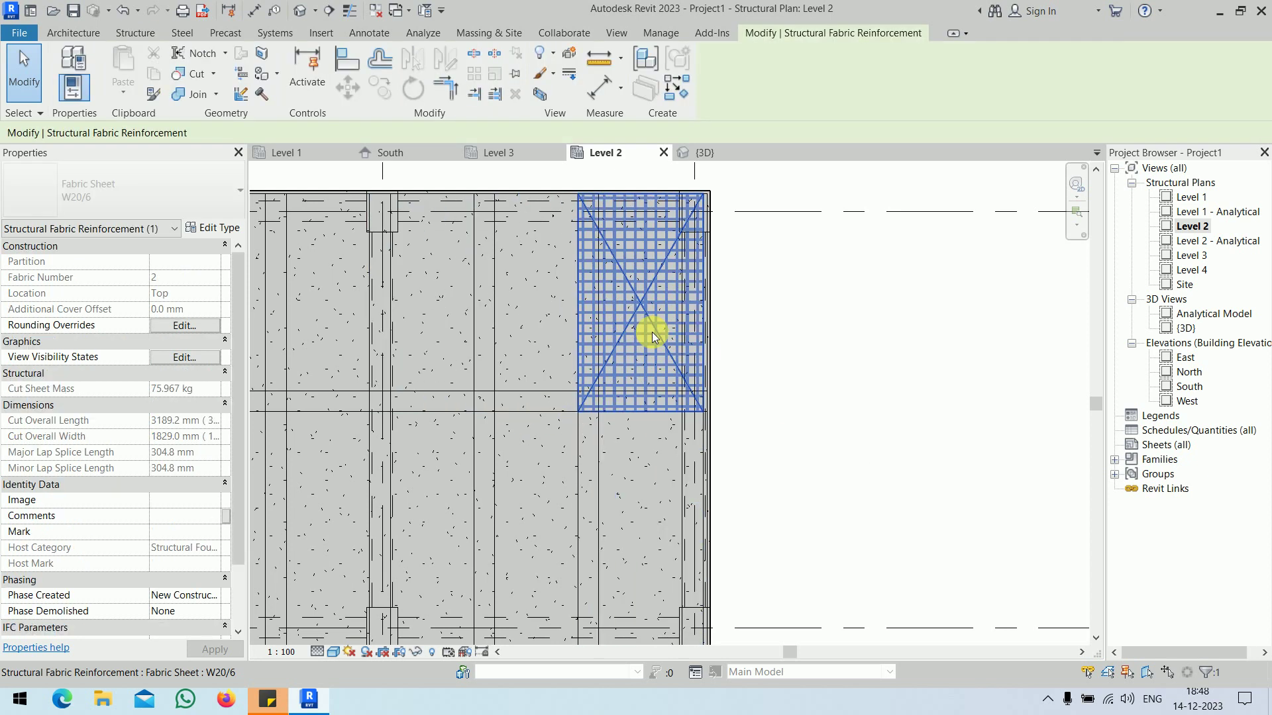
pyautogui.scroll(-4, 733, 352)
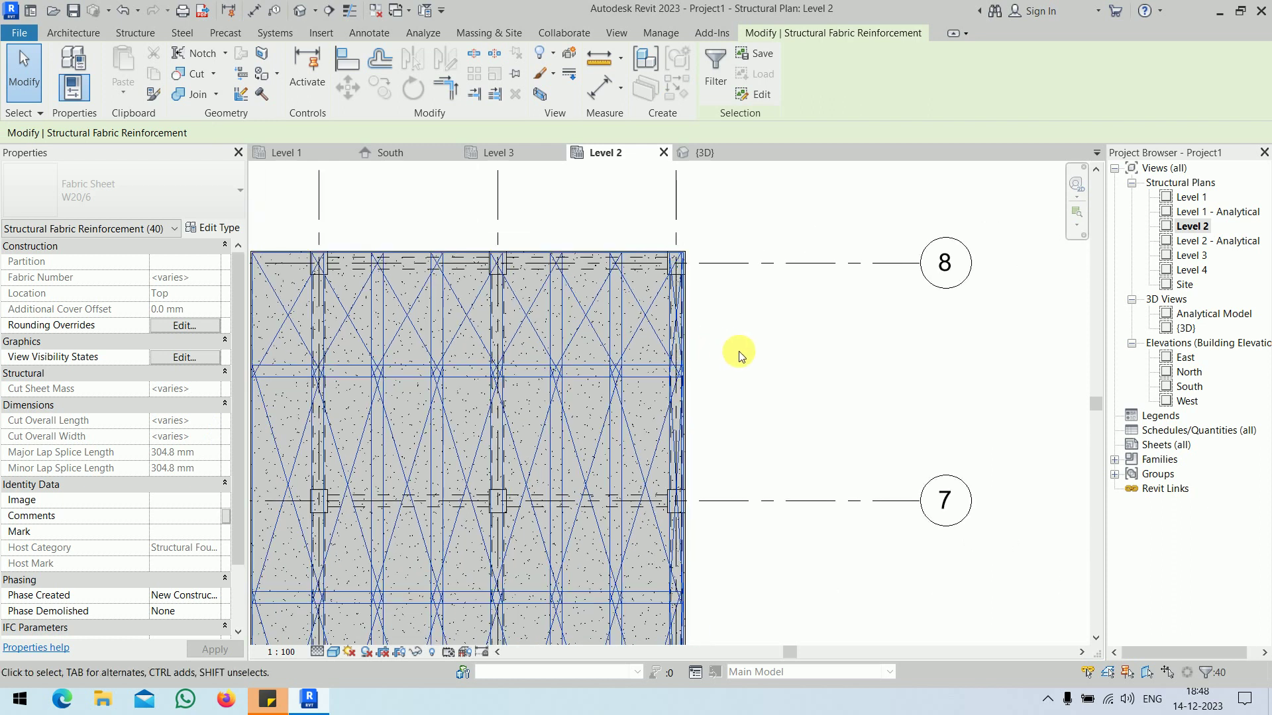
pyautogui.moveTo(782, 347); pyautogui.dragTo(775, 204, button='middle')
pyautogui.scroll(-2, 775, 225)
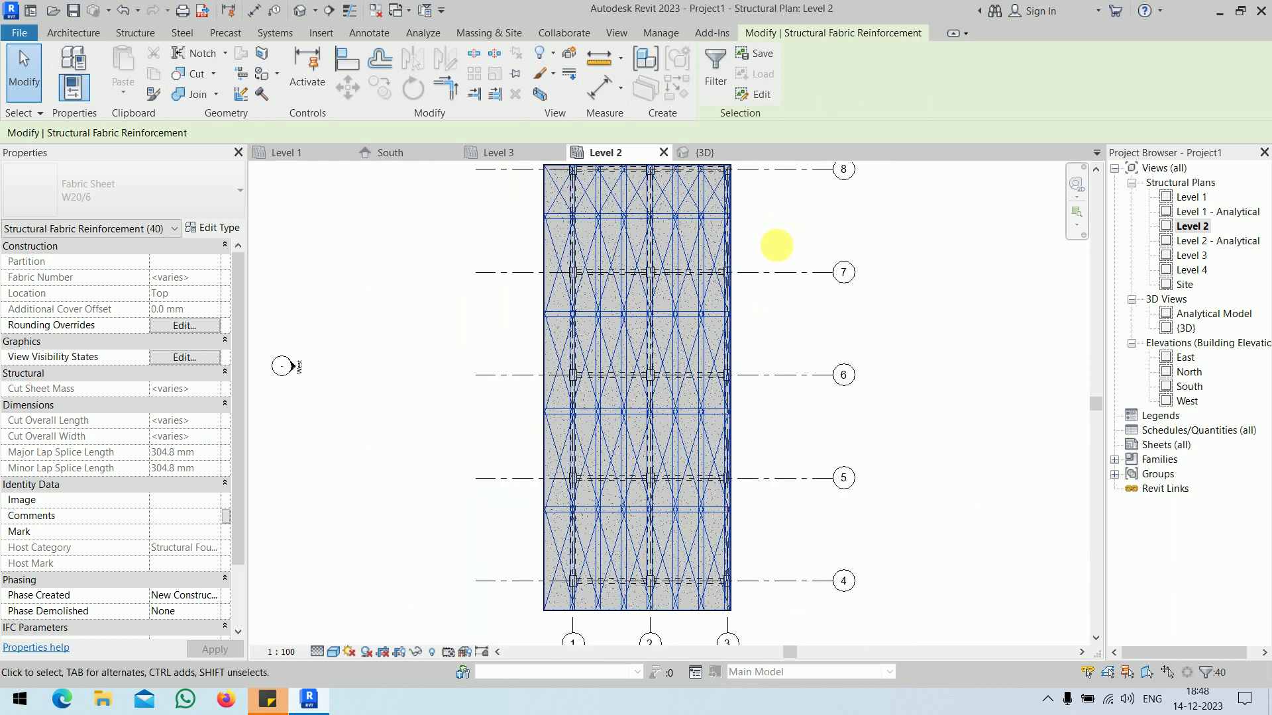
pyautogui.click(184, 357)
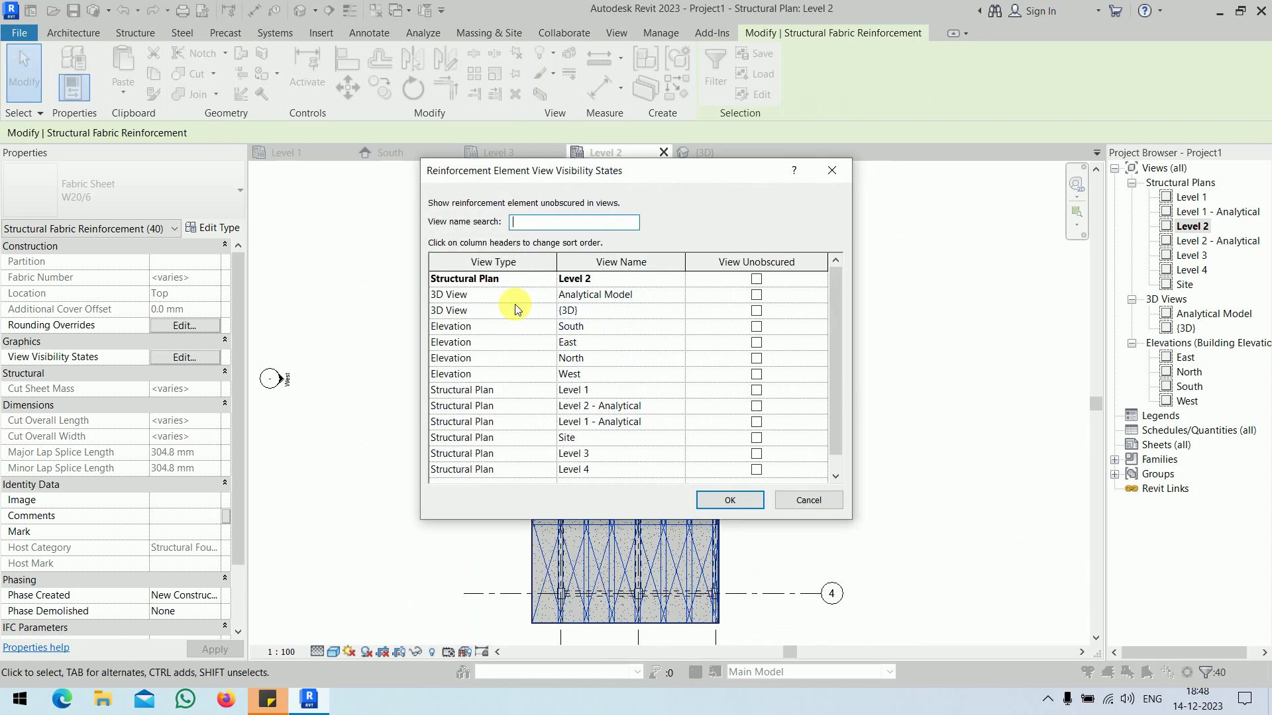
pyautogui.click(757, 280)
pyautogui.click(756, 311)
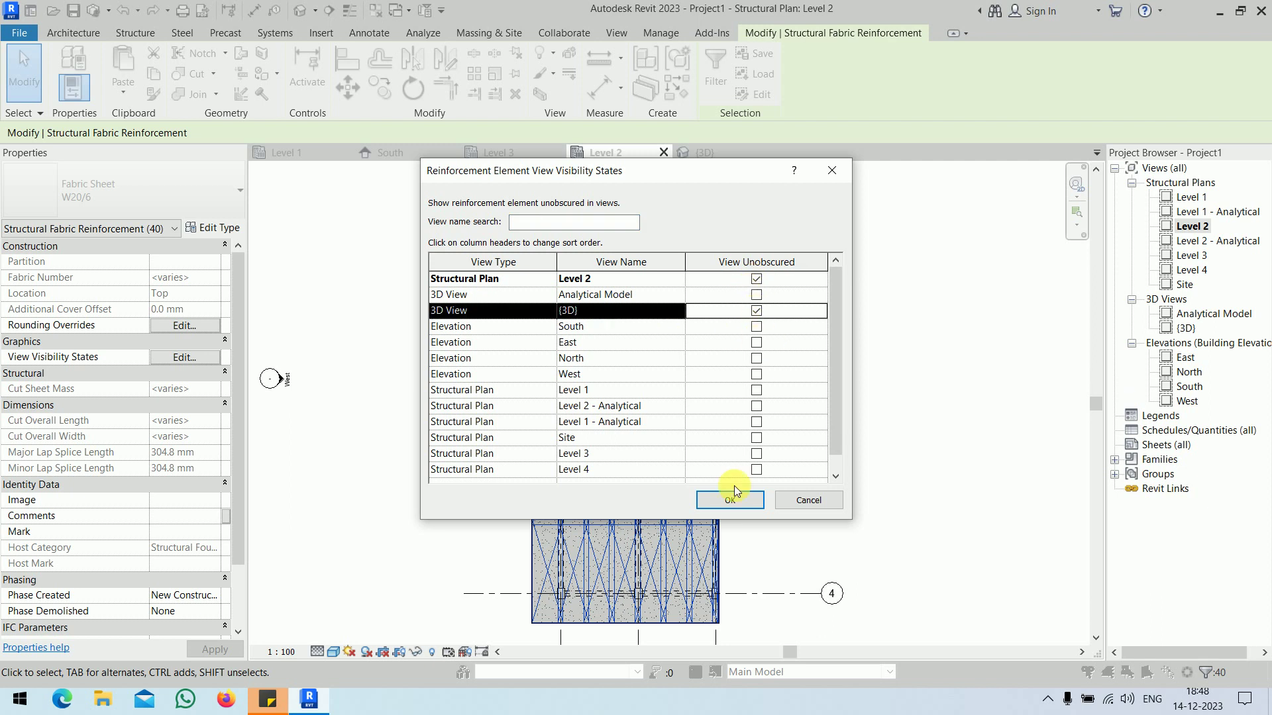
pyautogui.click(741, 502)
pyautogui.click(869, 500)
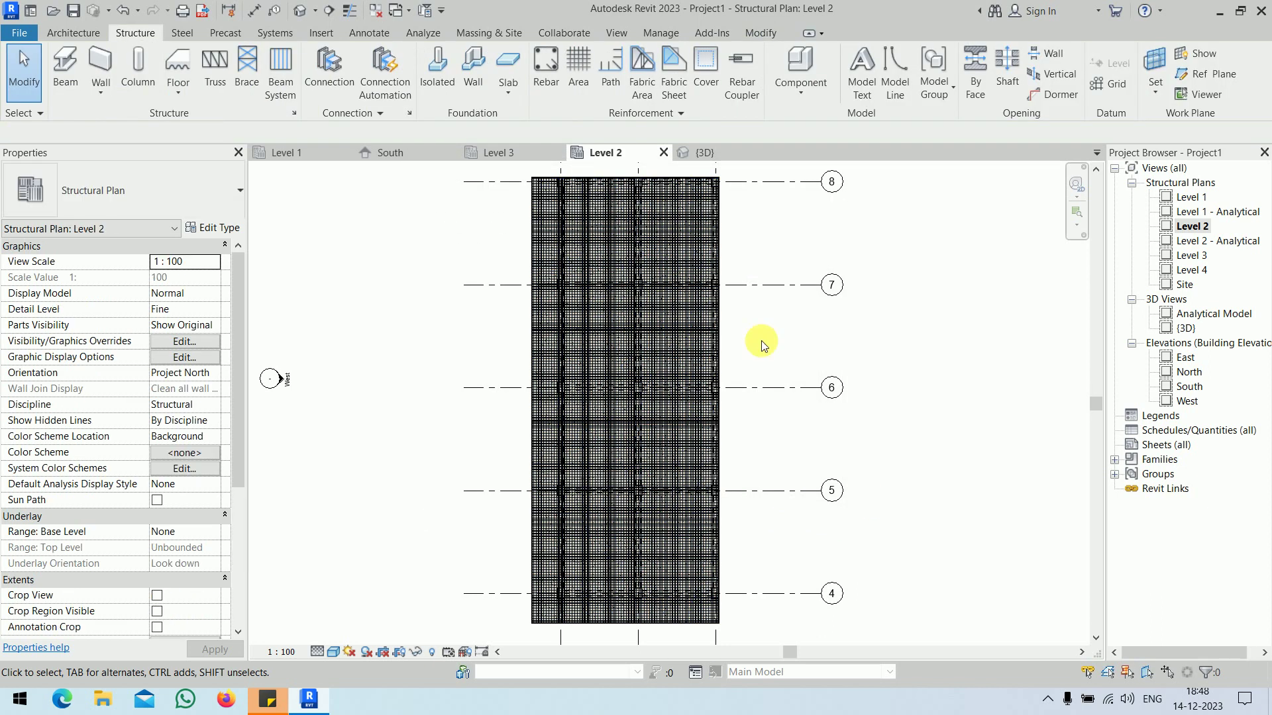
# Step: Open the {3D} view and examine the fabric mesh close up at the slab's front corner and edge
pyautogui.click(724, 154)
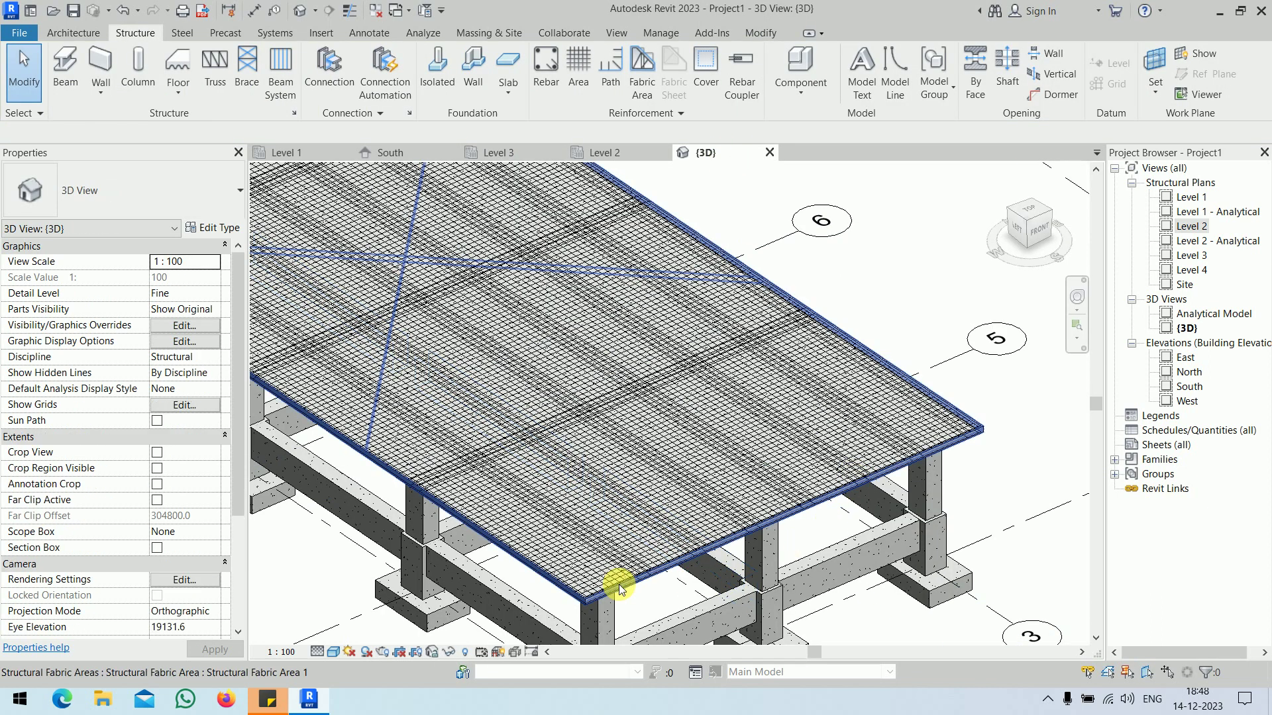
pyautogui.scroll(5, 609, 591)
pyautogui.scroll(2, 600, 593)
pyautogui.moveTo(613, 560); pyautogui.dragTo(639, 429, button='middle')
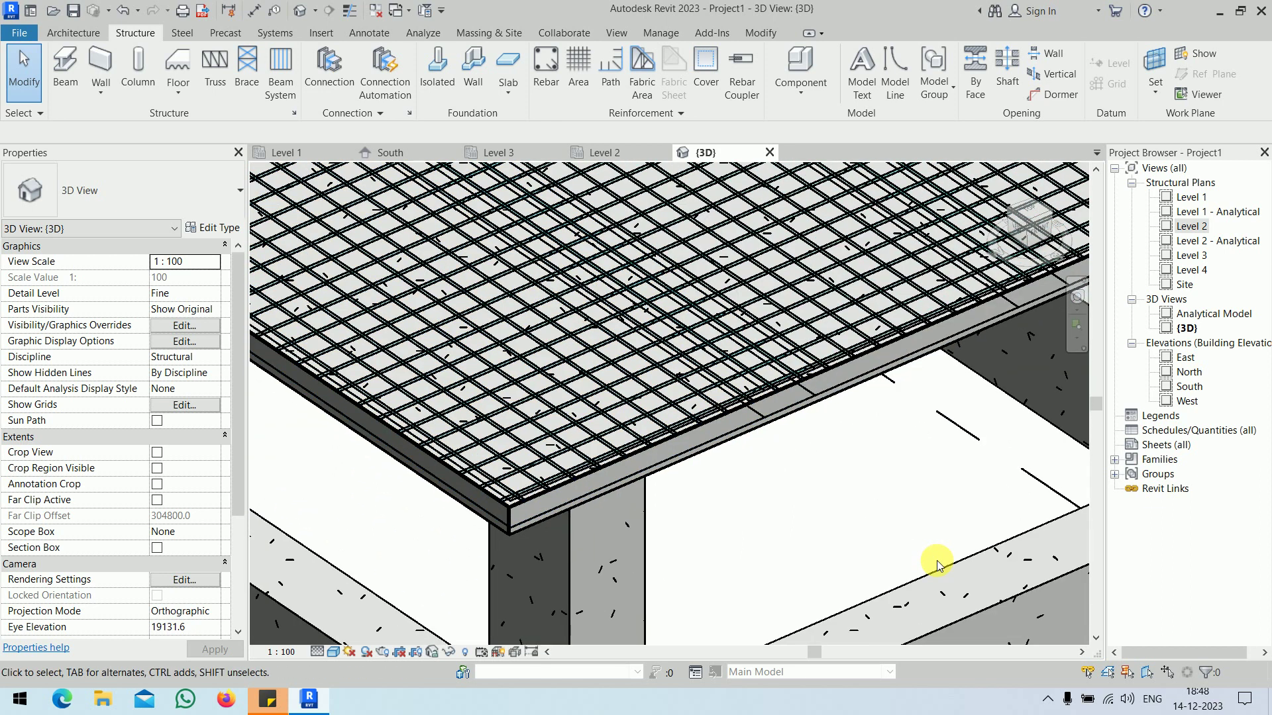
pyautogui.scroll(4, 772, 489)
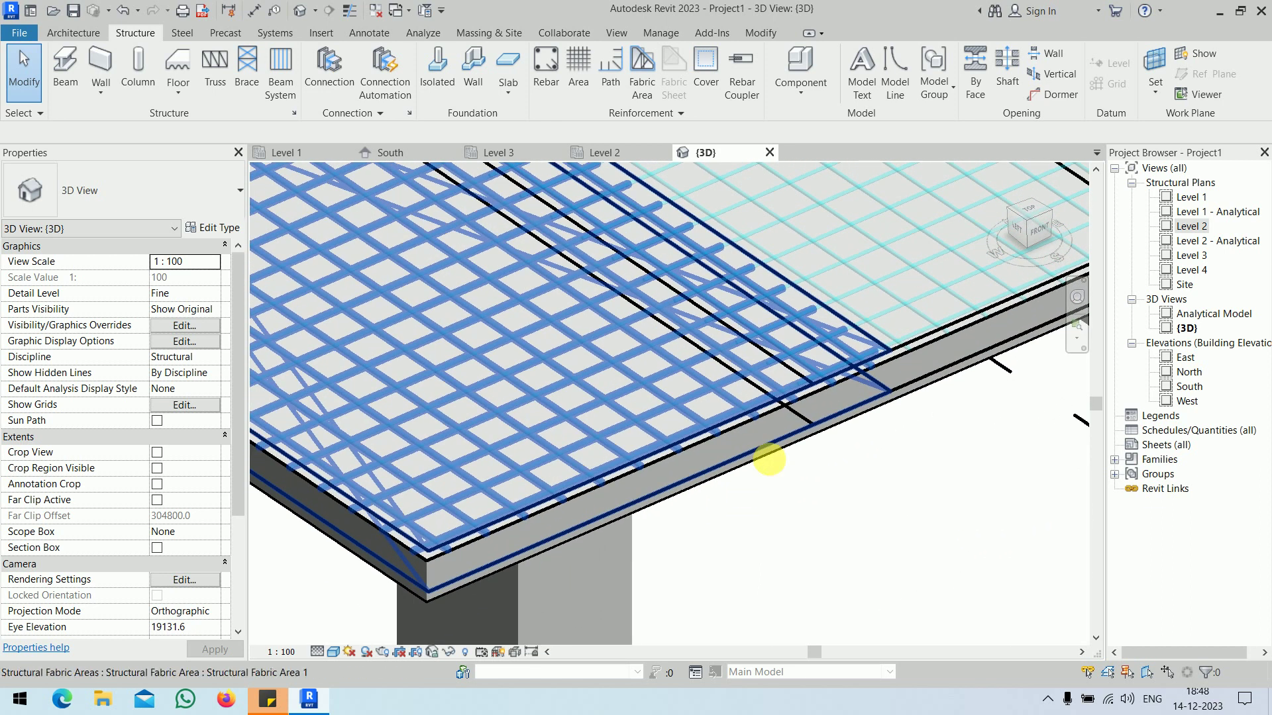
pyautogui.keyDown('shift'); pyautogui.moveTo(769, 378); pyautogui.dragTo(736, 377, button='middle'); pyautogui.keyUp('shift')
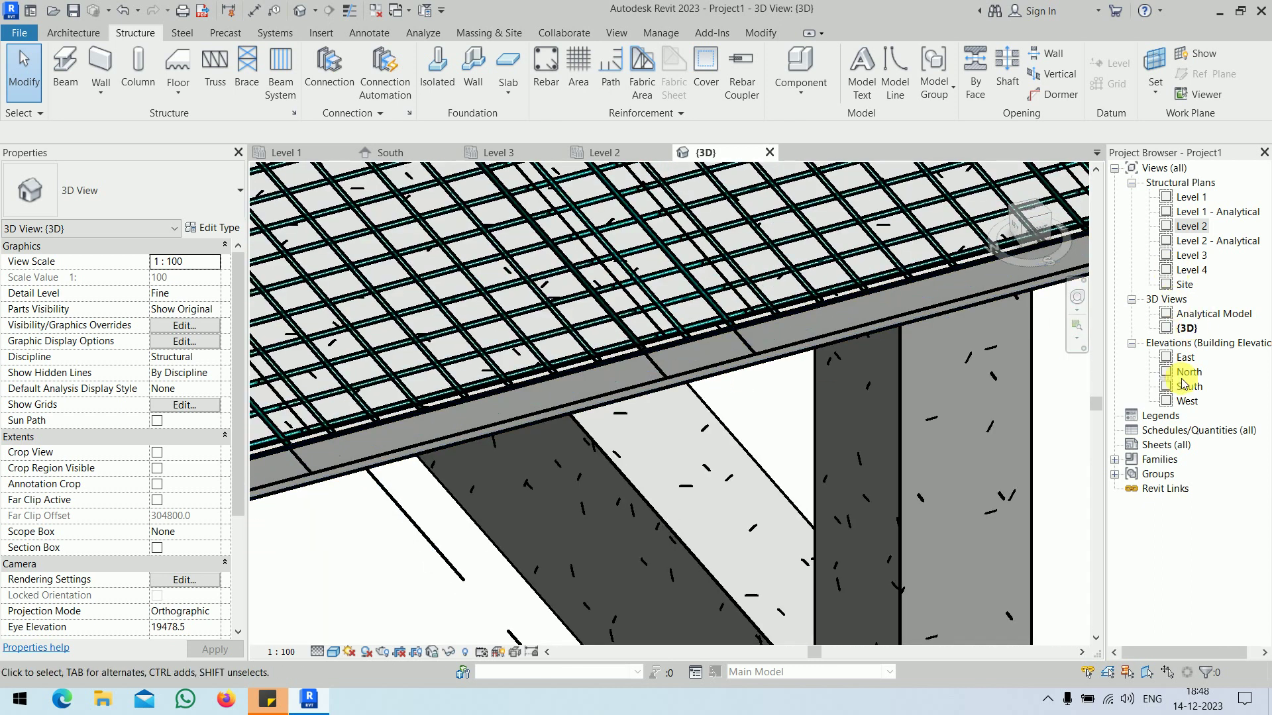
# Step: Select all the fabric sheets and show them unobscured in the South elevation as well
pyautogui.click(852, 261)
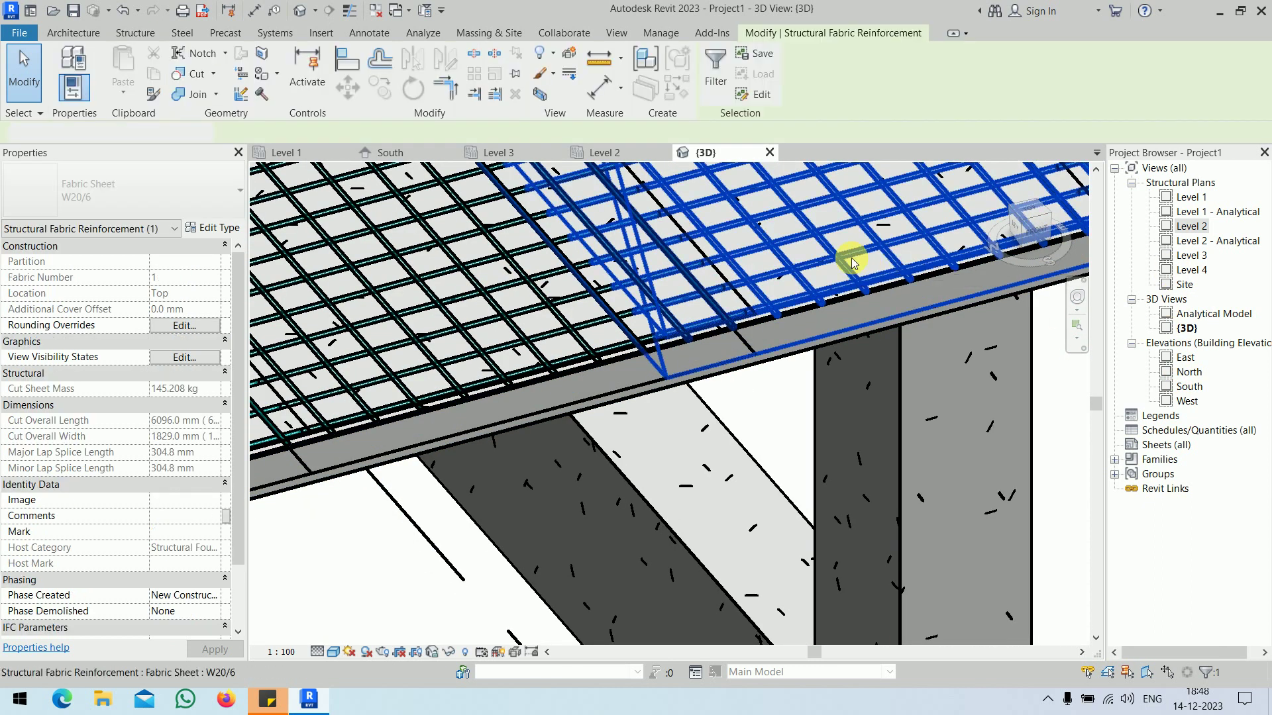
pyautogui.click(184, 357)
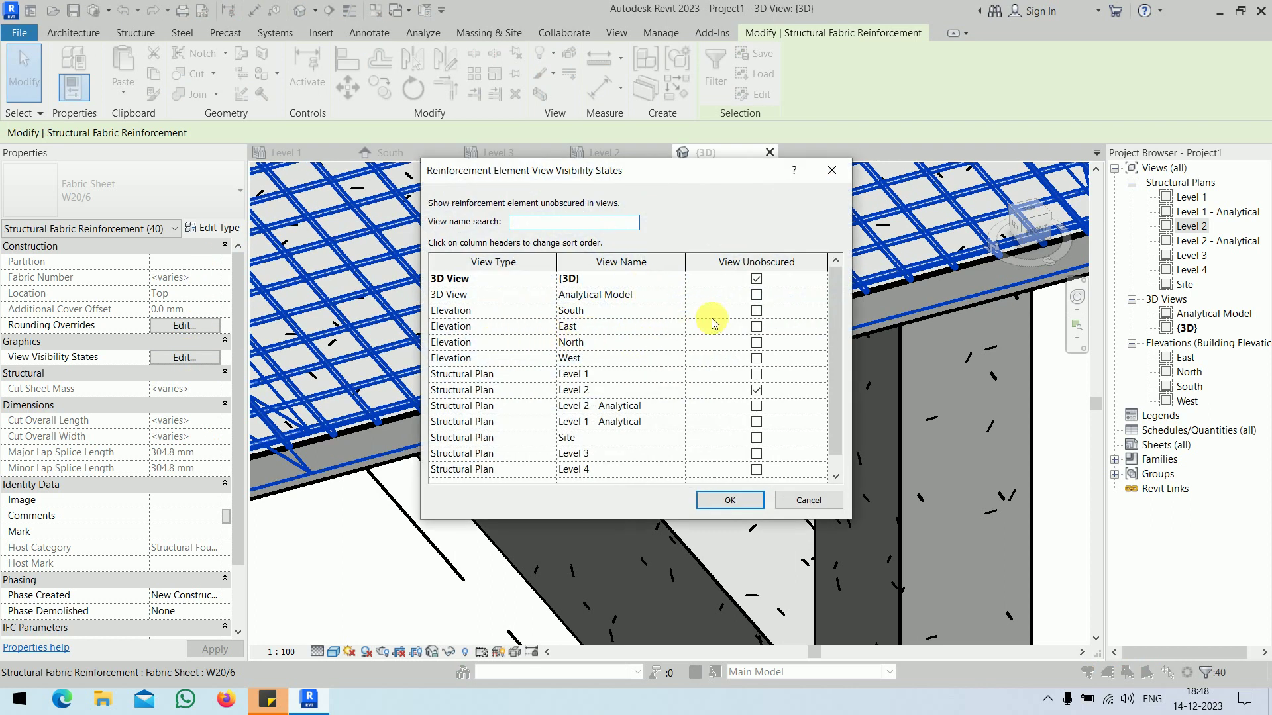
pyautogui.click(757, 313)
pyautogui.click(809, 500)
# Step: Open the South elevation and examine the position of the fabric bars inside the slab near its end
pyautogui.doubleClick(1189, 386)
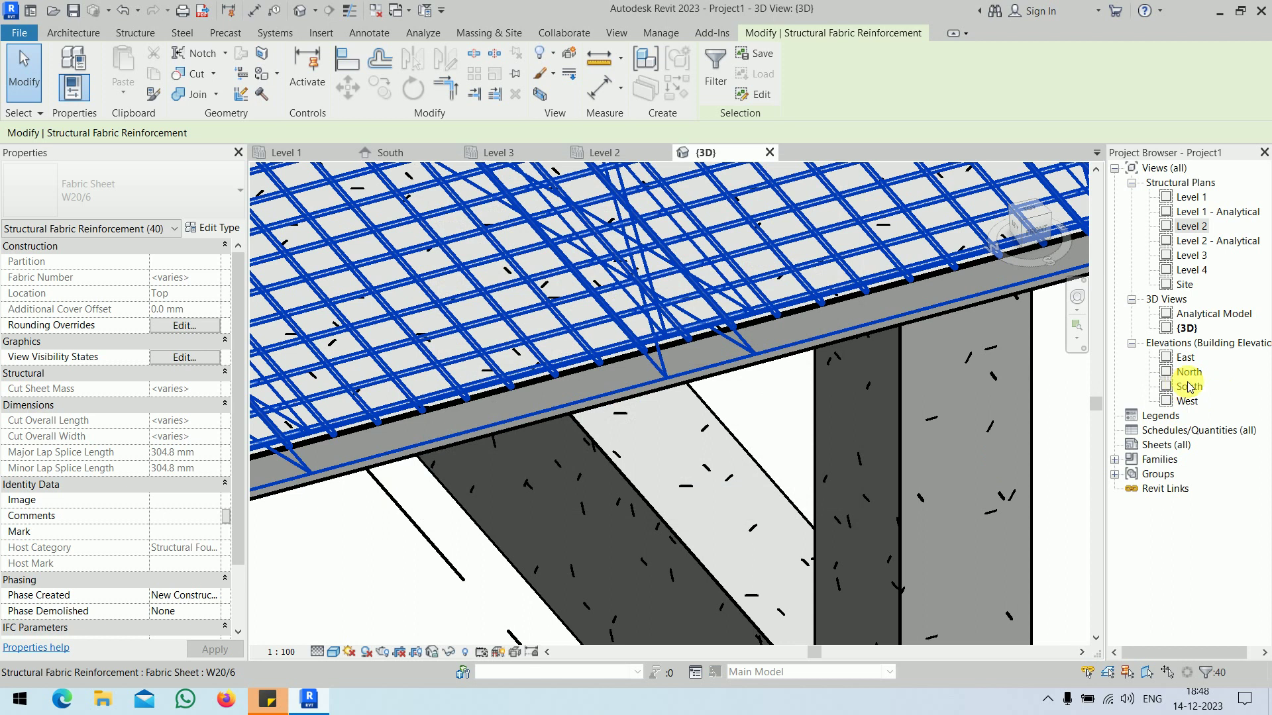
pyautogui.scroll(4, 864, 412)
pyautogui.moveTo(872, 446); pyautogui.dragTo(610, 417, button='middle')
pyautogui.scroll(-2, 612, 414)
pyautogui.moveTo(760, 428)
pyautogui.mouseDown(button='middle')
pyautogui.moveTo(576, 400)
pyautogui.moveTo(378, 395)
pyautogui.mouseUp(button='middle')
pyautogui.moveTo(805, 387); pyautogui.dragTo(555, 402, button='middle')
pyautogui.scroll(3, 603, 387)
pyautogui.moveTo(670, 389); pyautogui.dragTo(351, 401, button='middle')
pyautogui.scroll(1, 561, 429)
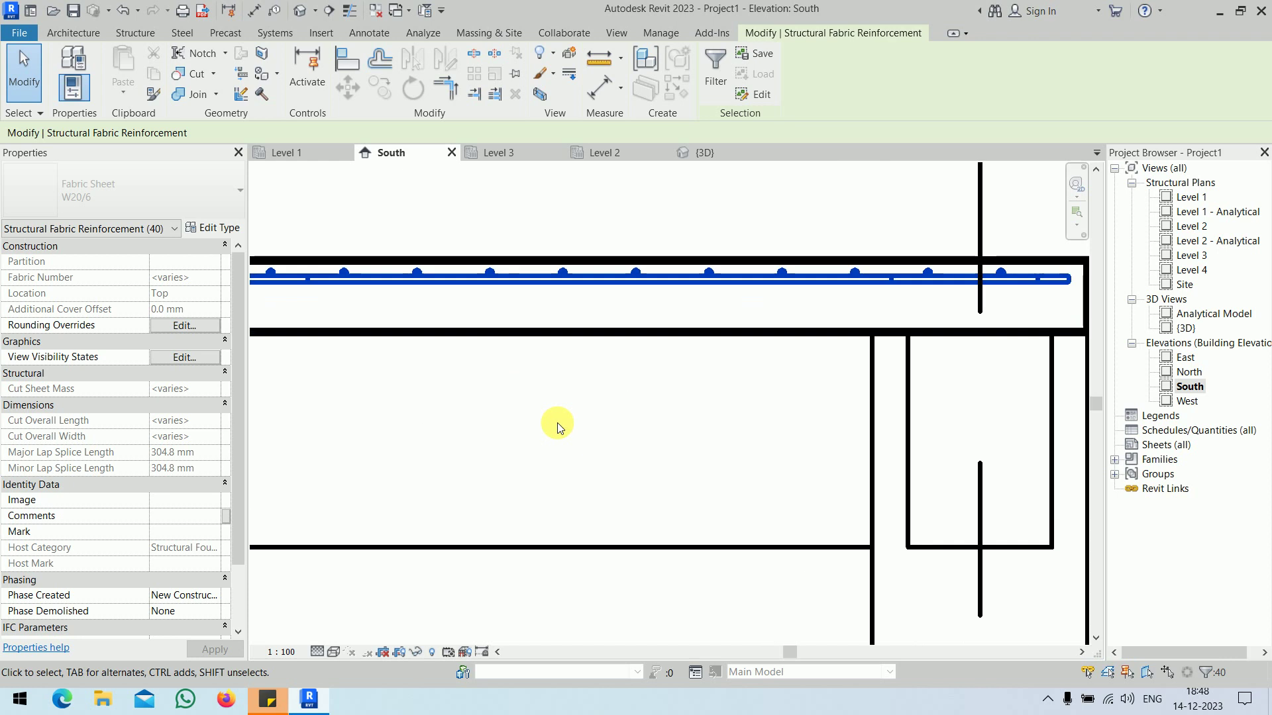
pyautogui.moveTo(575, 433); pyautogui.dragTo(393, 439, button='middle')
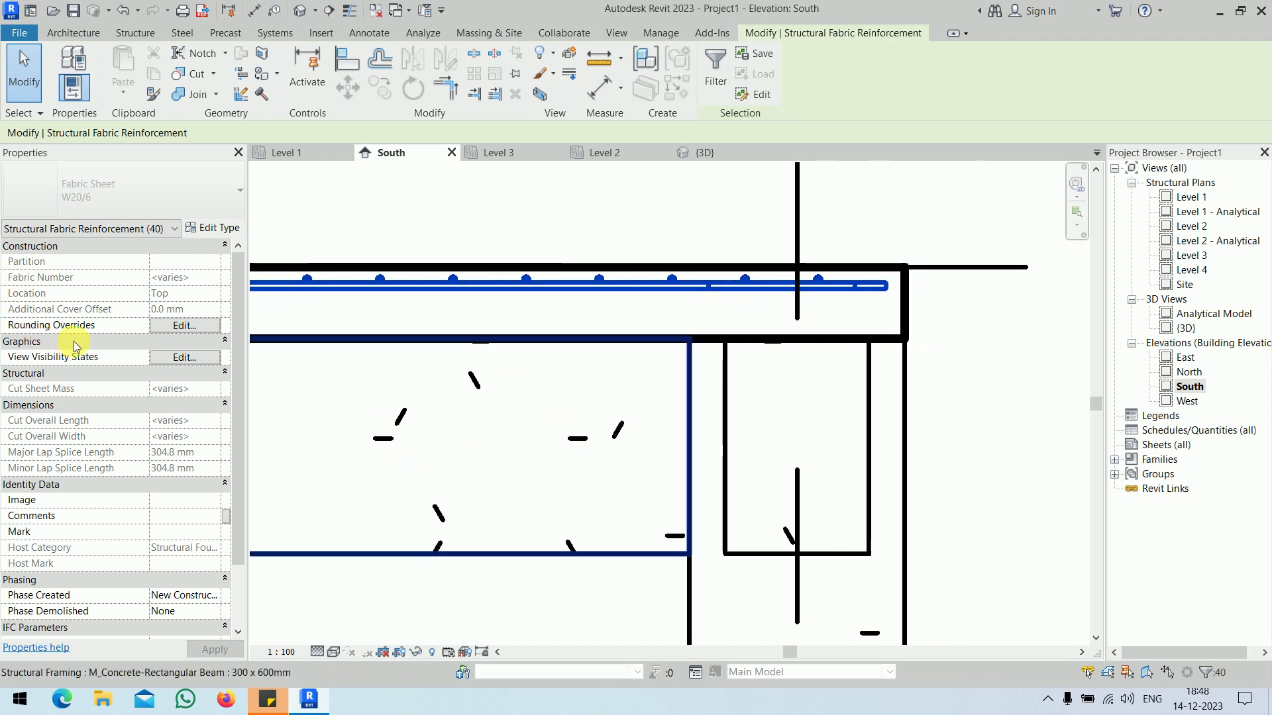
pyautogui.scroll(-2, 198, 292)
pyautogui.scroll(2, 199, 250)
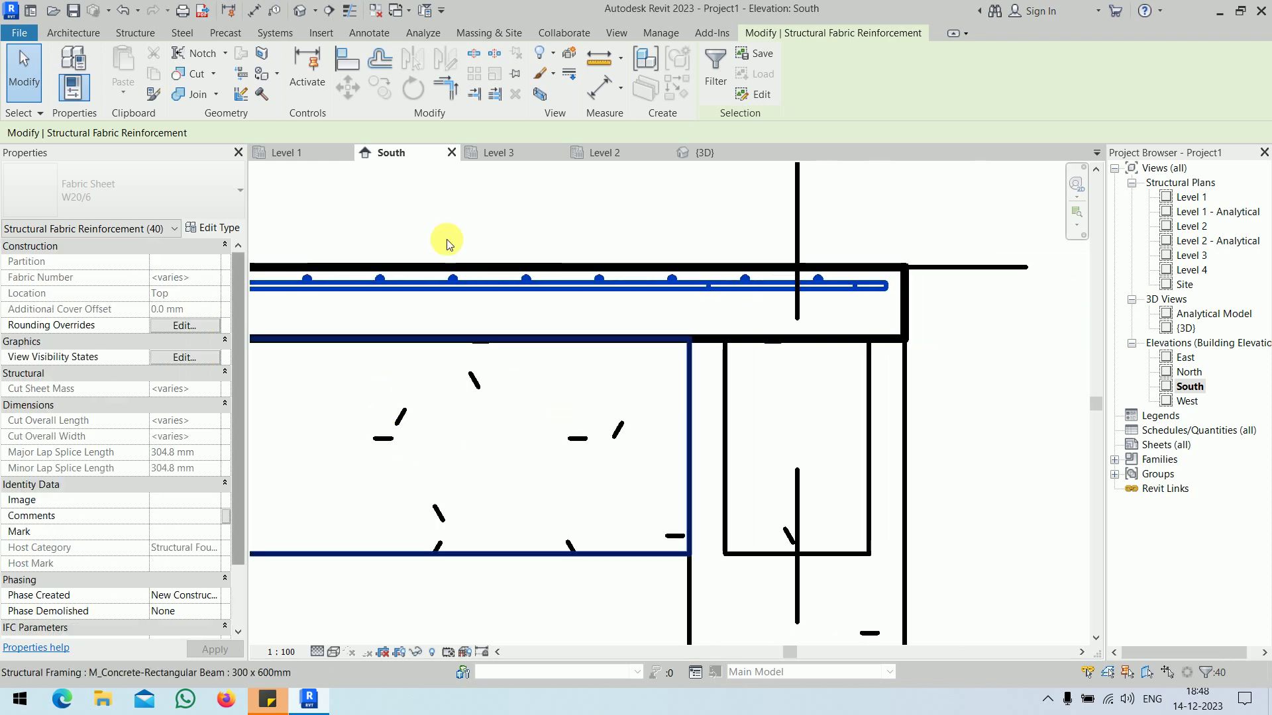
pyautogui.click(564, 216)
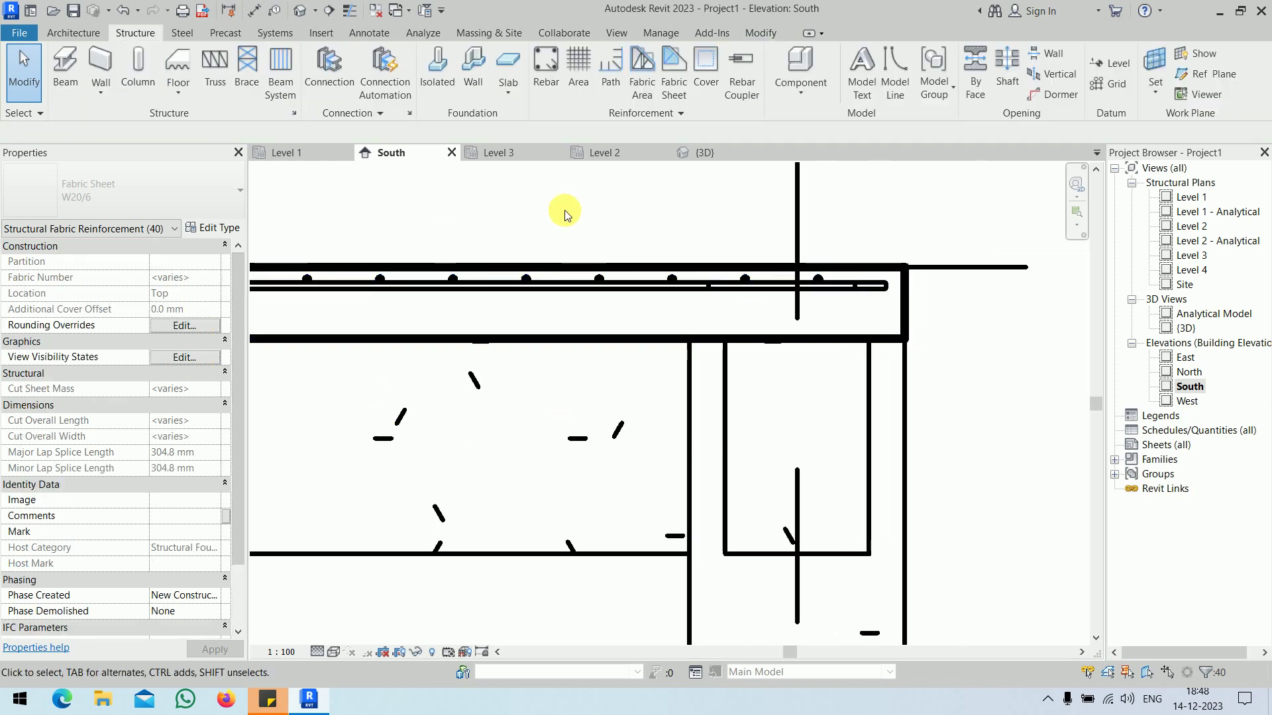
# Step: Set the structural fabric area's additional cover offset to 50 mm
pyautogui.click(754, 302)
pyautogui.click(209, 325)
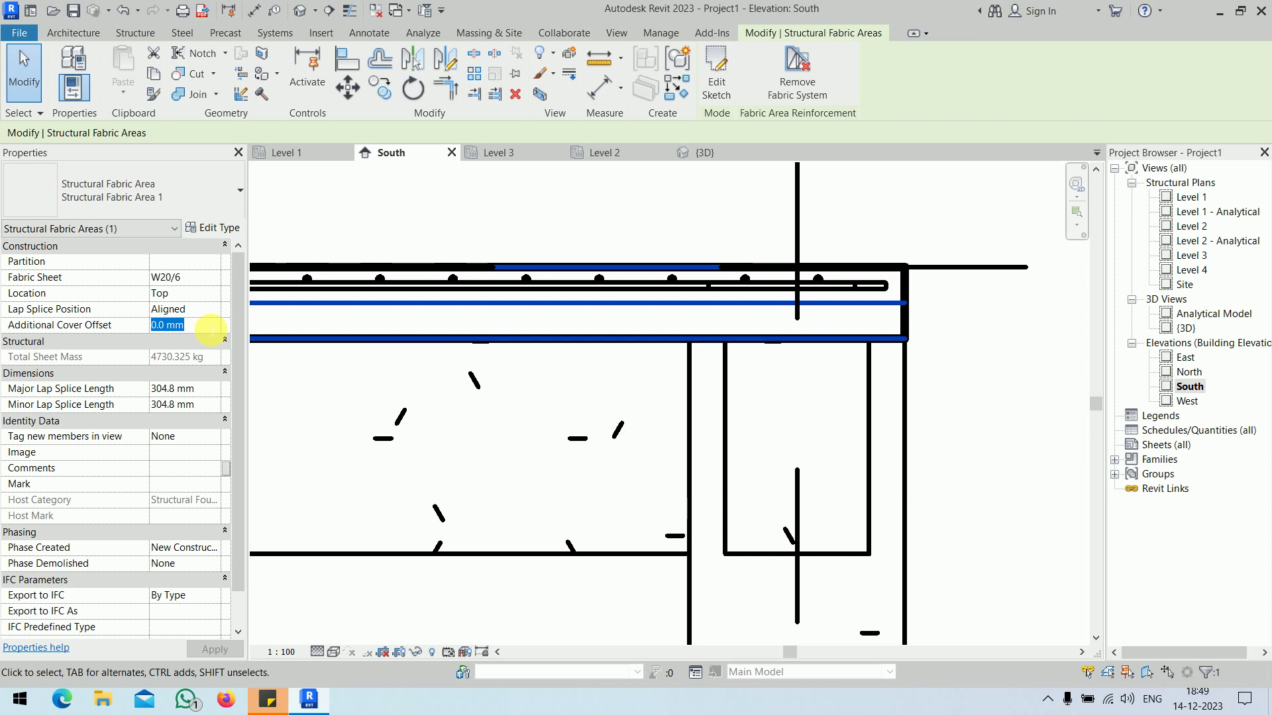
pyautogui.write('50')
pyautogui.press('Return')
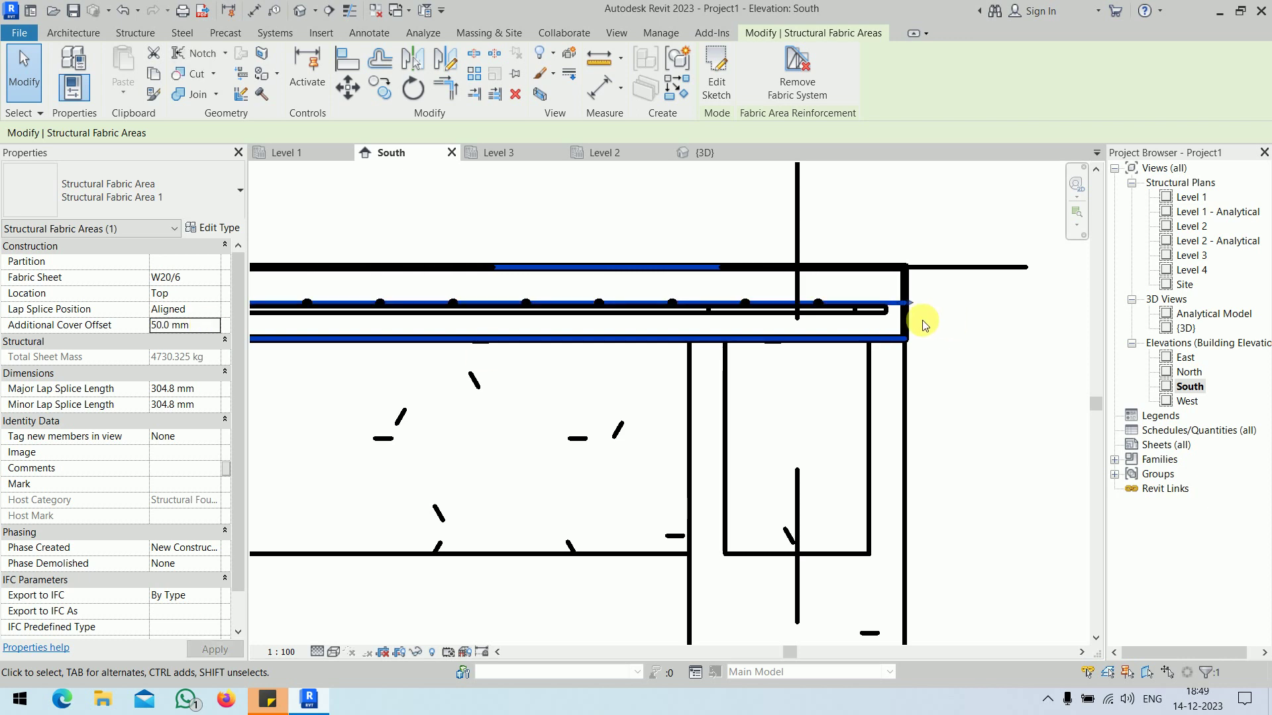
pyautogui.click(982, 384)
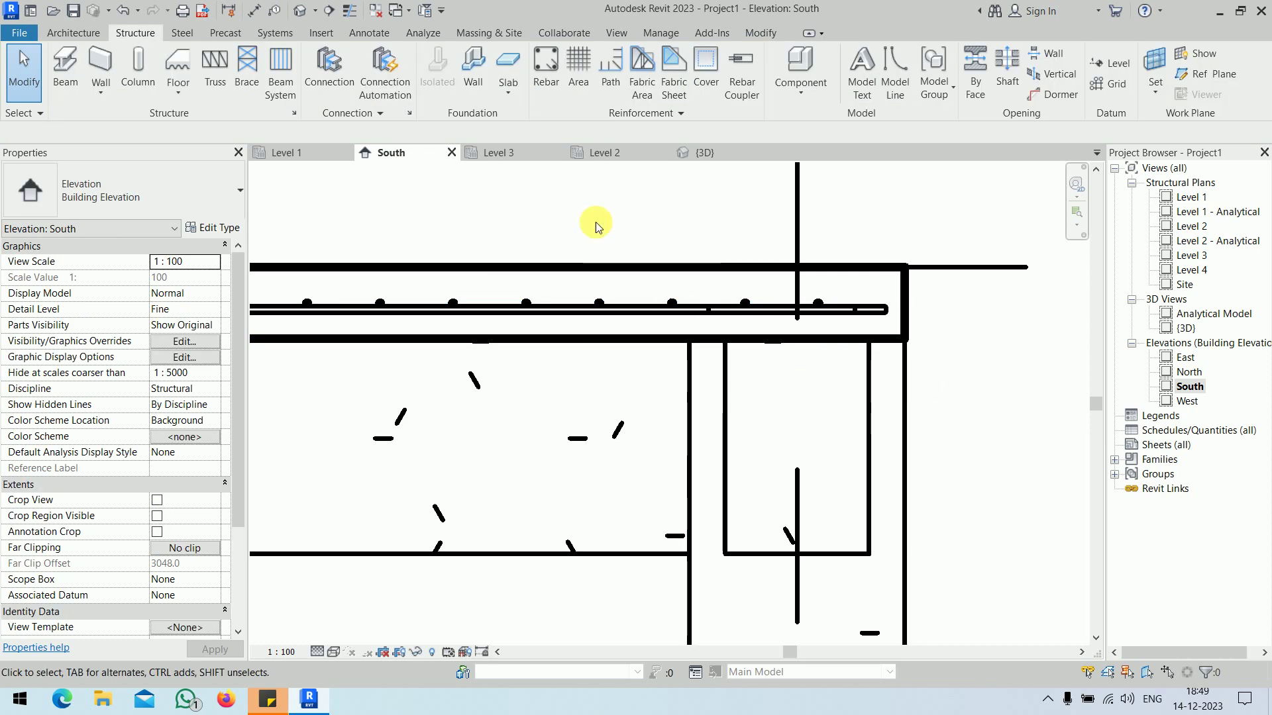
# Step: Return to the {3D} view and examine individual fabric sheets and their overlaps across the slab
pyautogui.click(704, 153)
pyautogui.scroll(-6, 833, 361)
pyautogui.keyDown('shift'); pyautogui.moveTo(816, 349); pyautogui.dragTo(747, 508, button='middle'); pyautogui.keyUp('shift')
pyautogui.scroll(5, 637, 533)
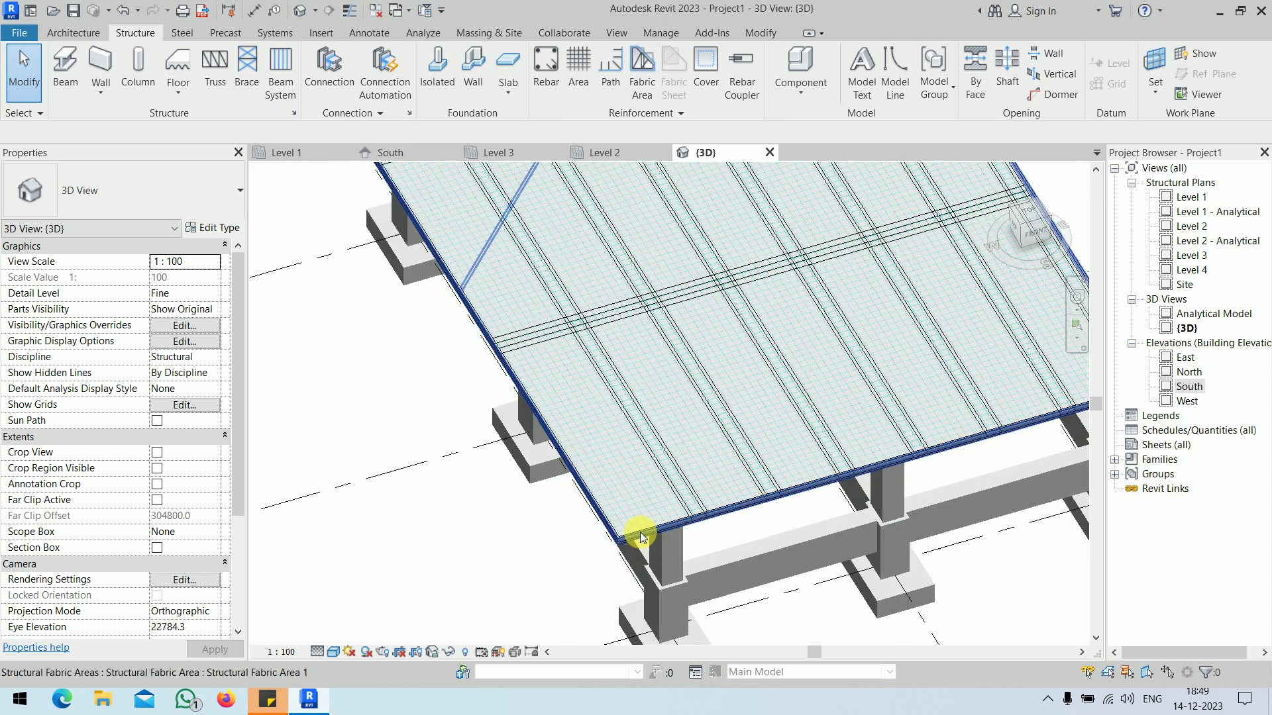
pyautogui.click(650, 426)
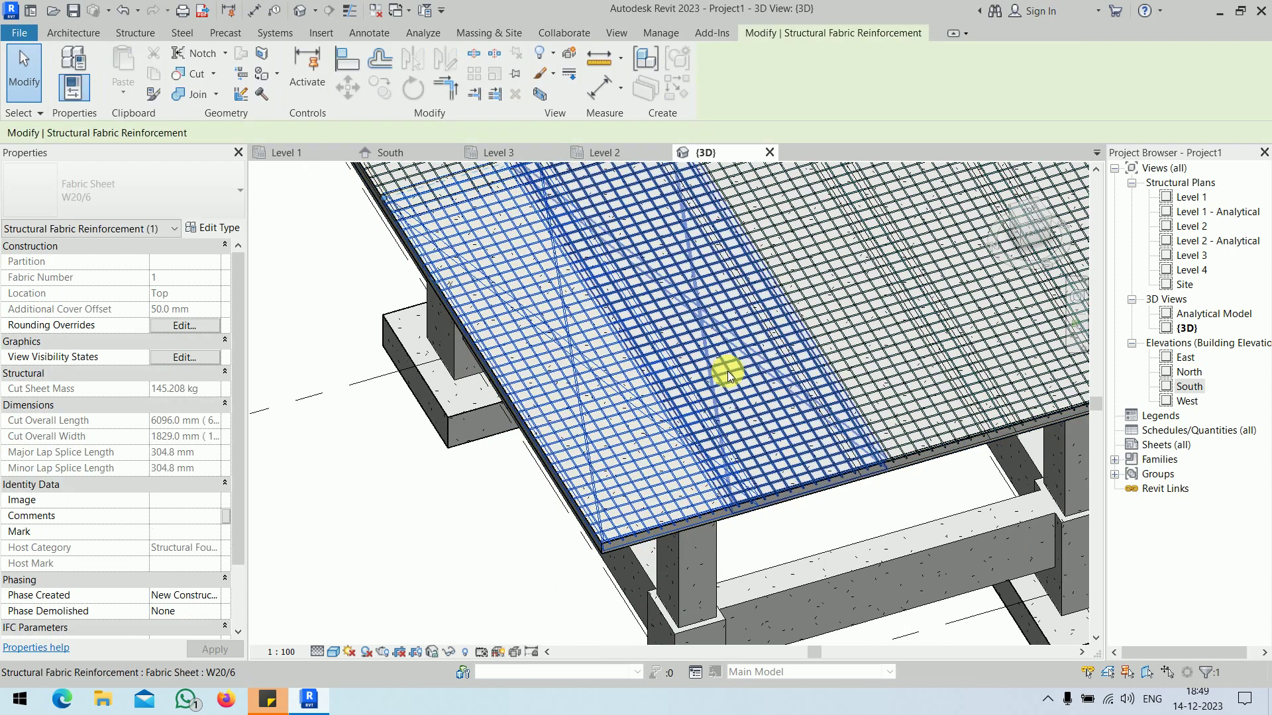
pyautogui.moveTo(741, 363); pyautogui.dragTo(877, 321)
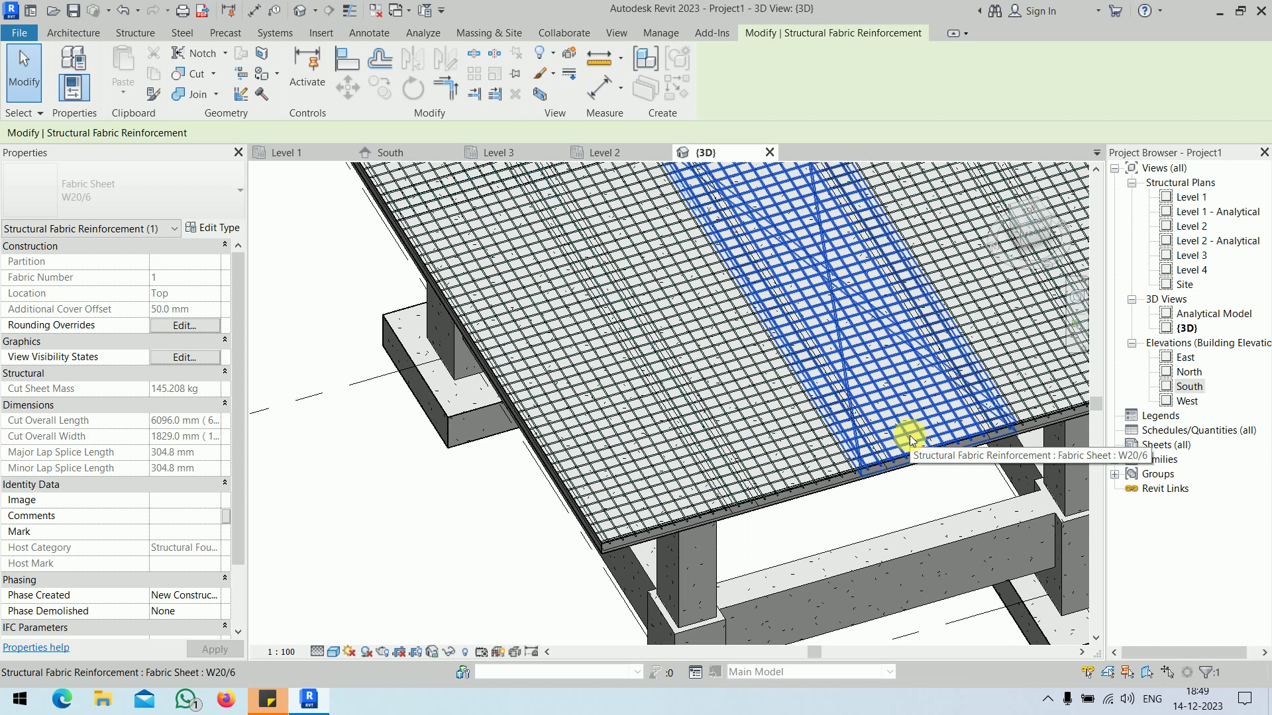
pyautogui.moveTo(909, 435); pyautogui.dragTo(744, 327)
pyautogui.scroll(-8, 760, 338)
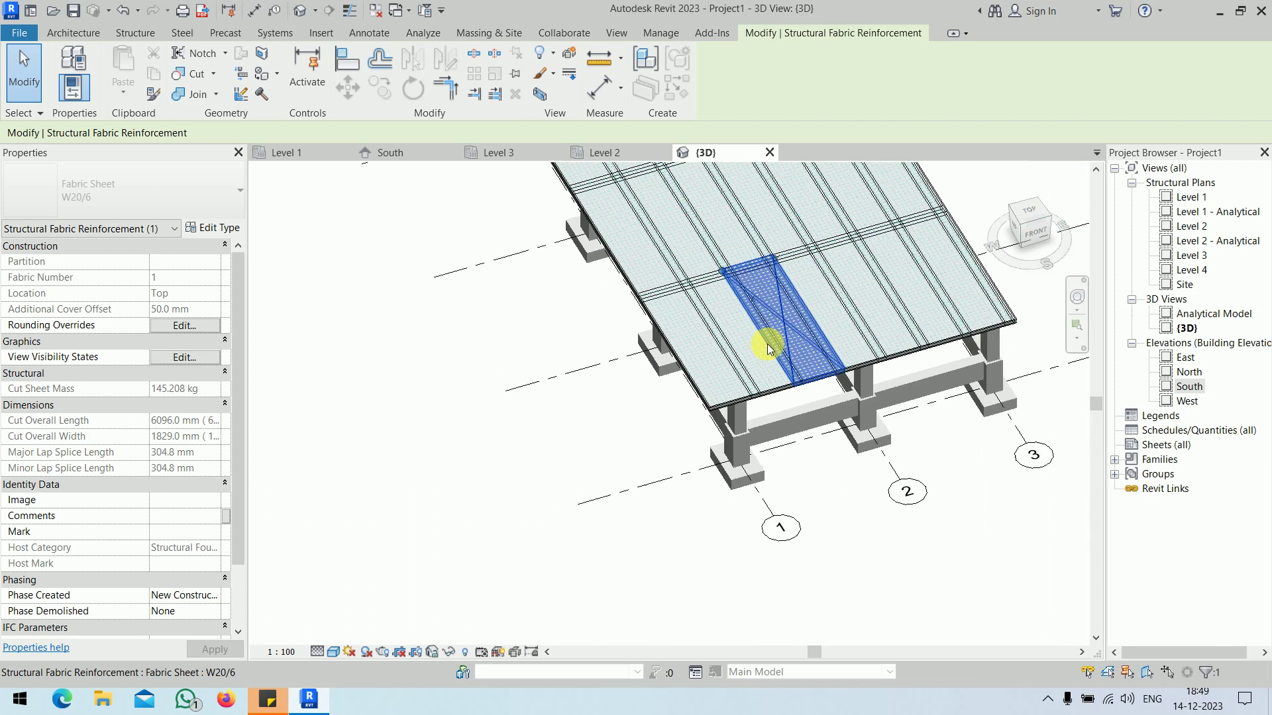
pyautogui.click(877, 359)
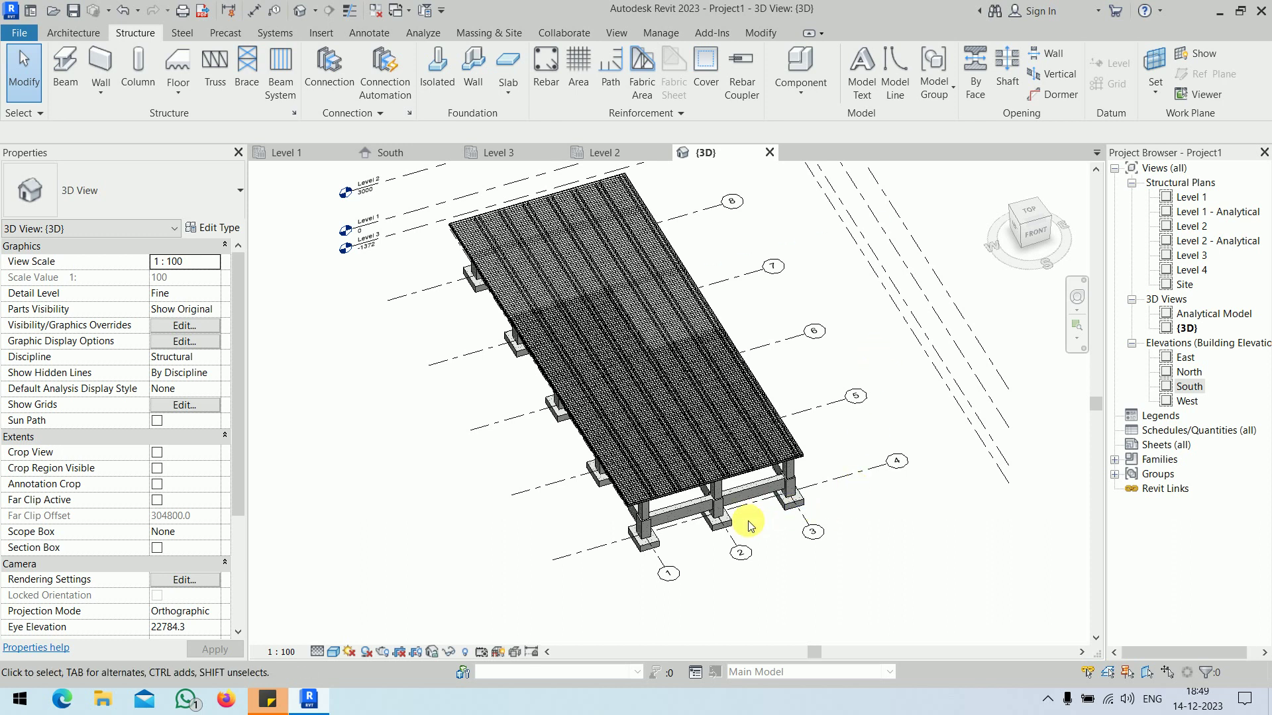
# Step: Inspect the rebar cover settings for the top, bottom and other faces of a rectangular footing, including the available cover types
pyautogui.scroll(8, 747, 520)
pyautogui.scroll(3, 669, 543)
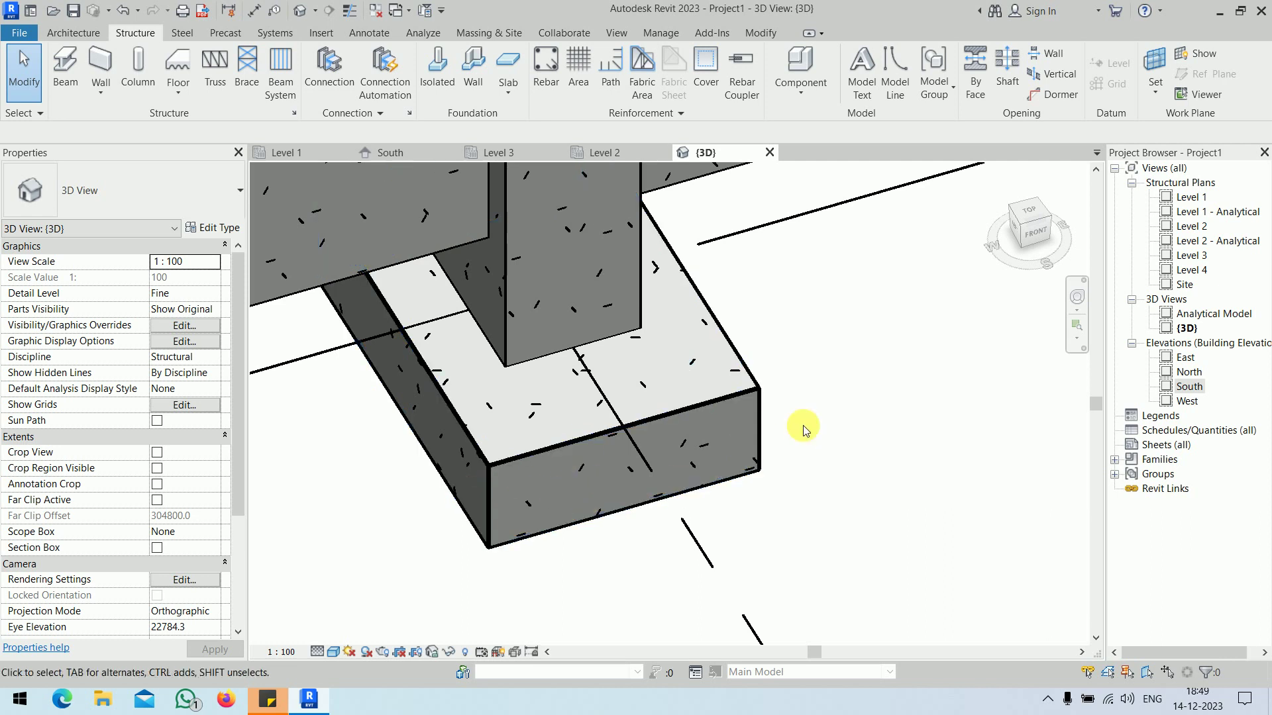
pyautogui.click(757, 475)
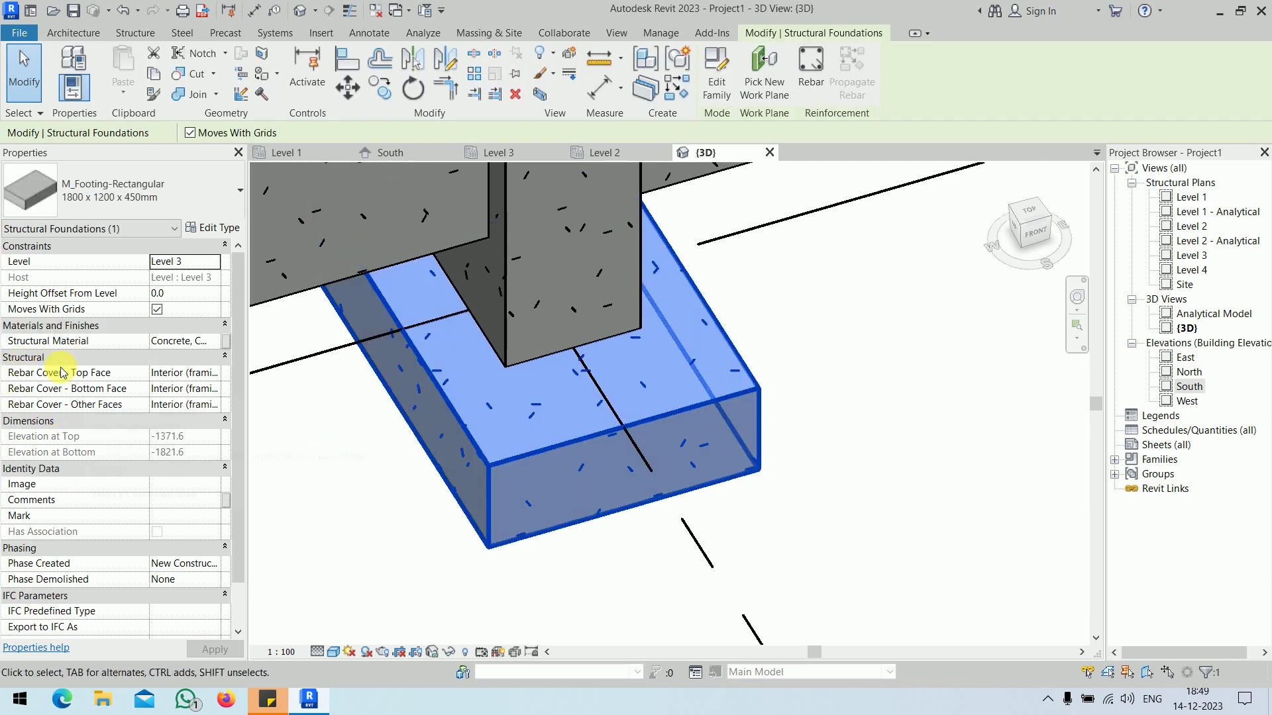
pyautogui.moveTo(255, 399); pyautogui.dragTo(355, 400)
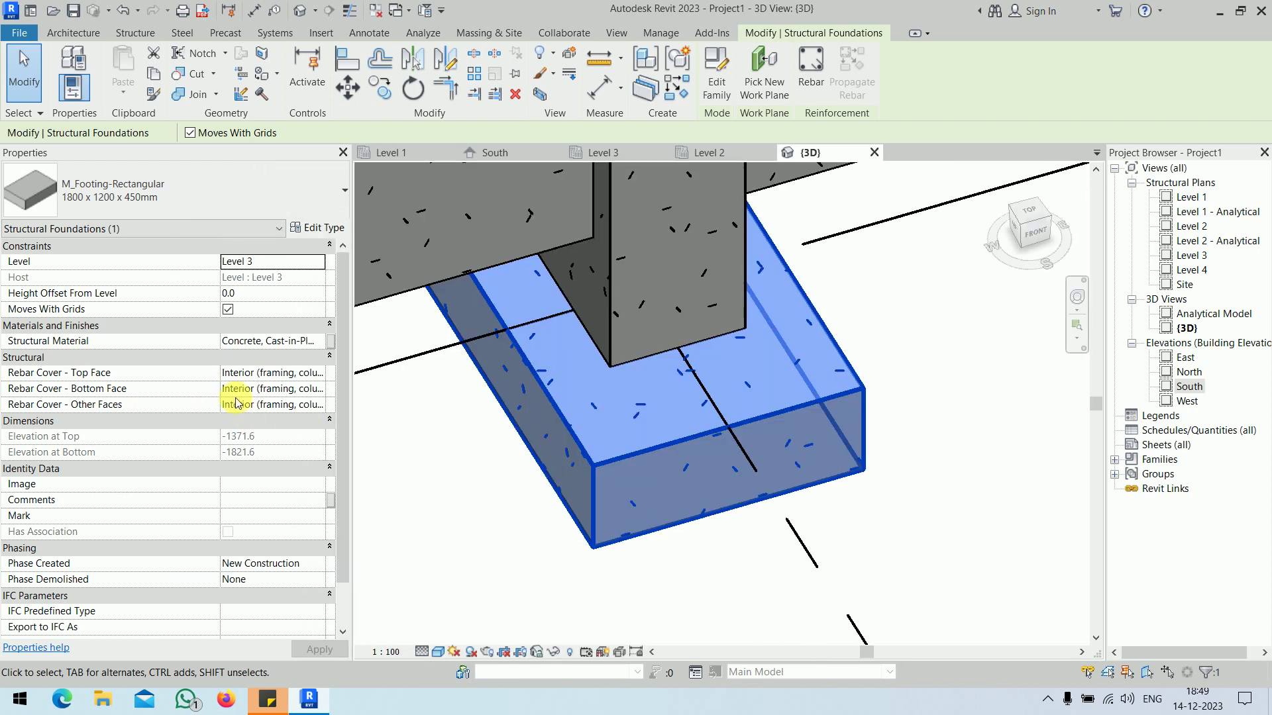
pyautogui.moveTo(220, 371); pyautogui.dragTo(144, 370)
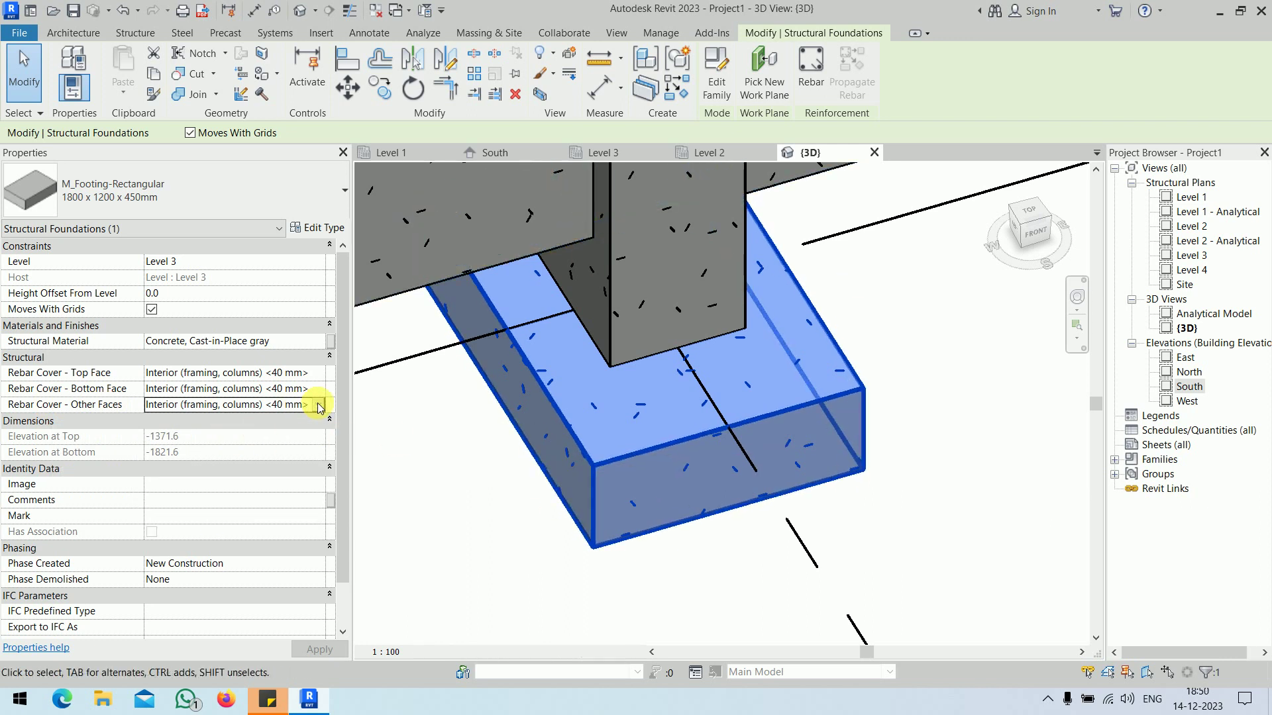
pyautogui.click(318, 404)
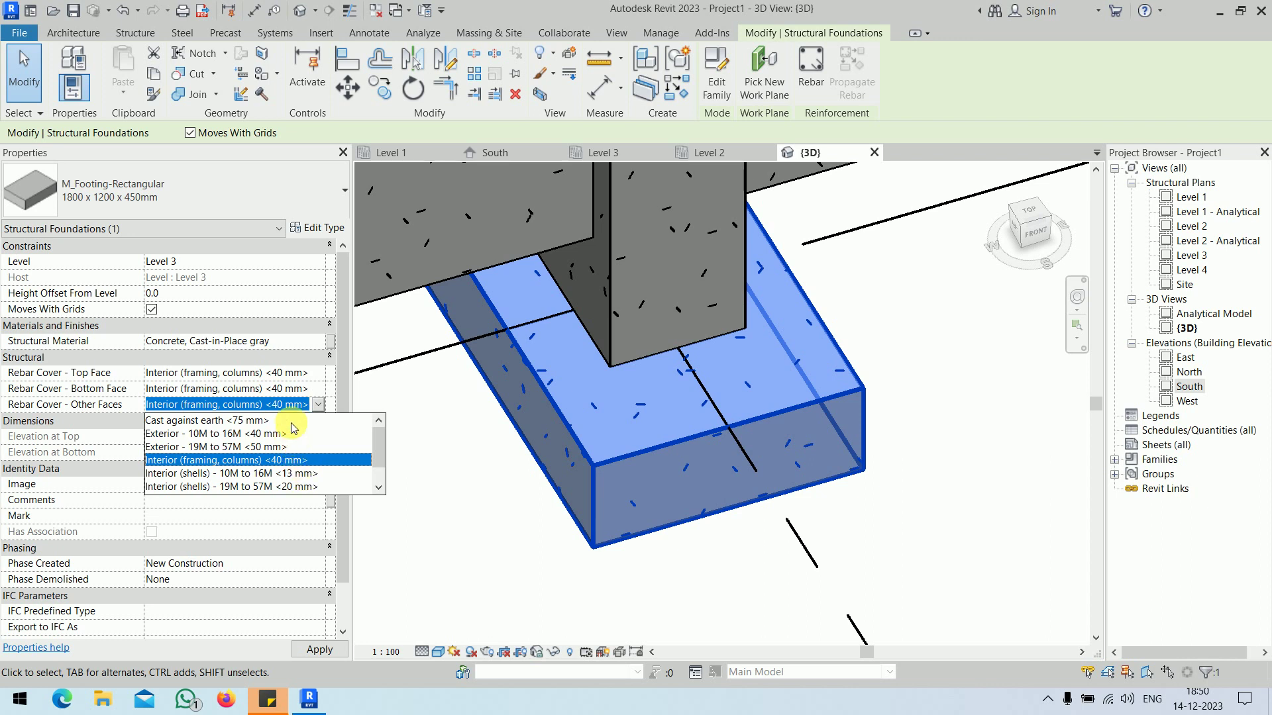
pyautogui.click(317, 404)
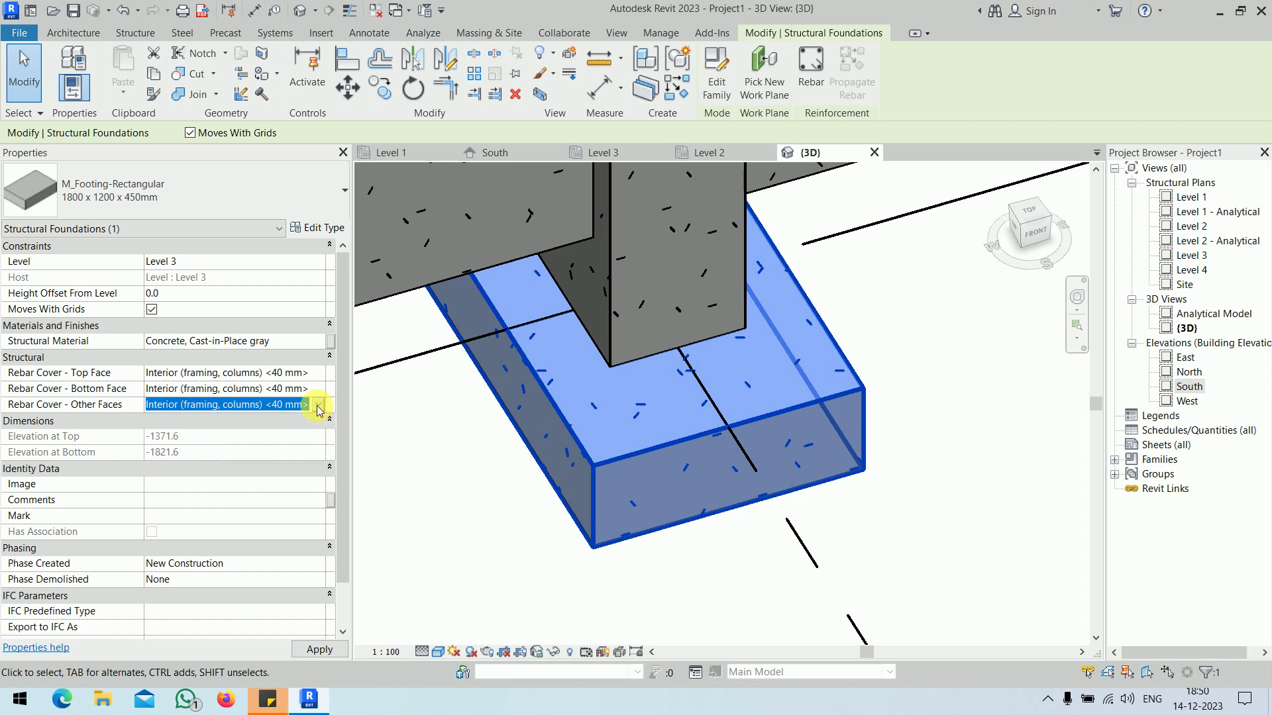
pyautogui.click(437, 436)
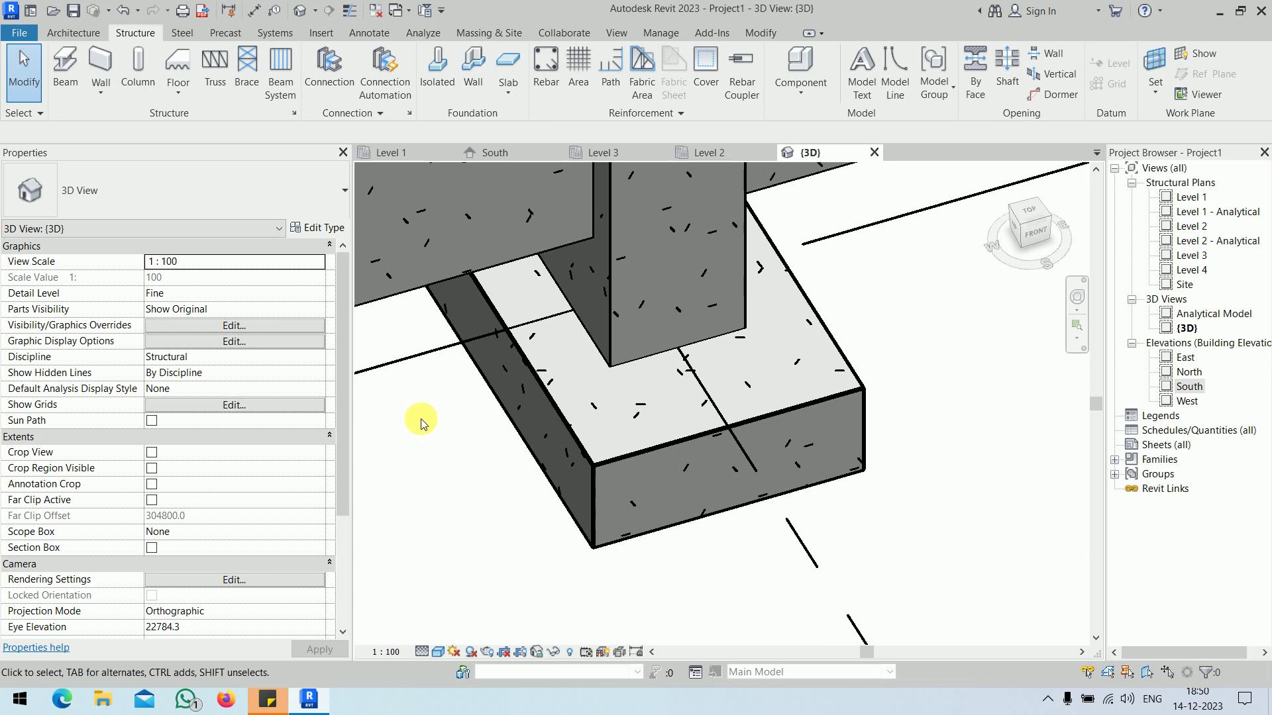
# Step: Add a new rebar cover type to the project's rebar cover settings and set its cover distance to 100 mm
pyautogui.click(708, 91)
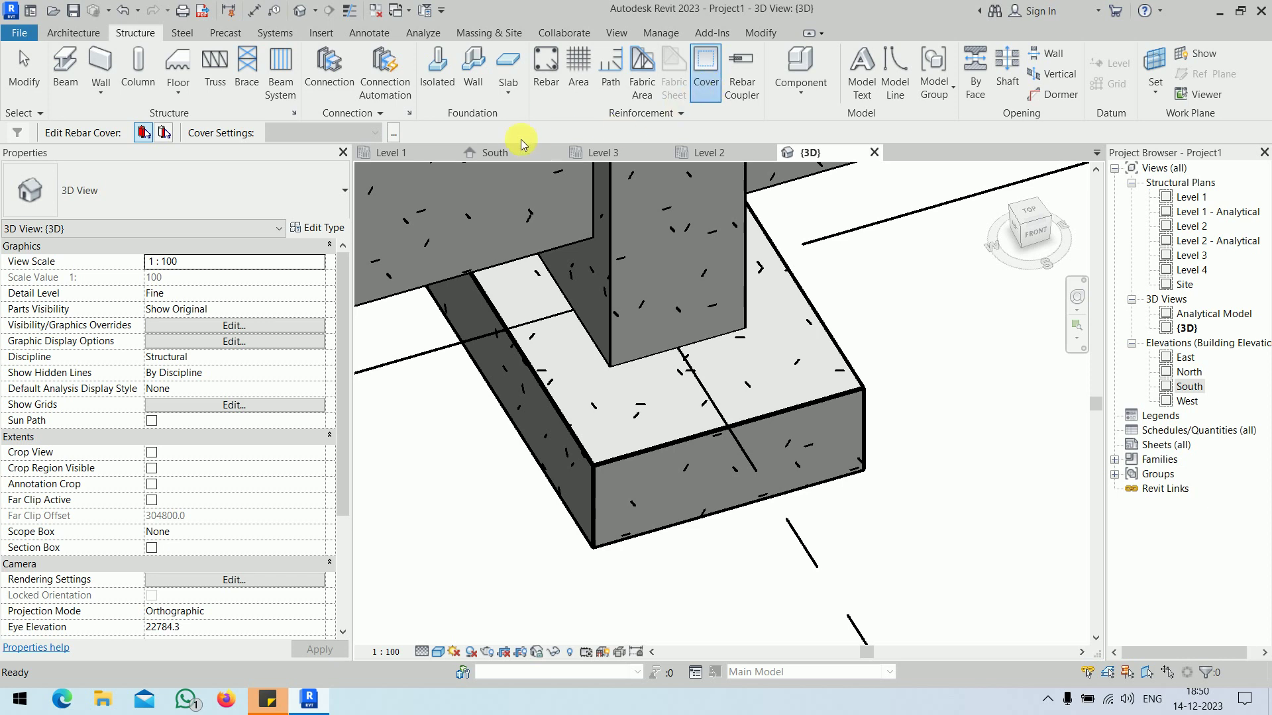
pyautogui.click(395, 133)
pyautogui.moveTo(565, 212); pyautogui.dragTo(410, 208)
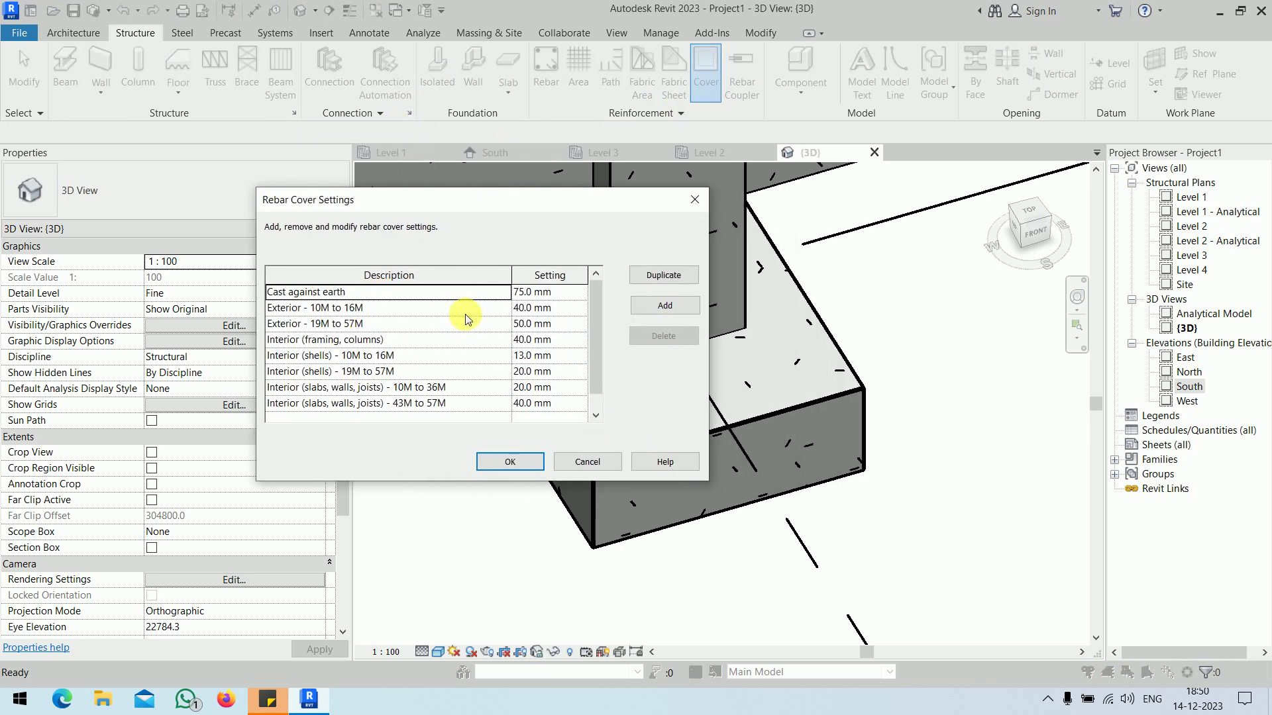
pyautogui.click(675, 312)
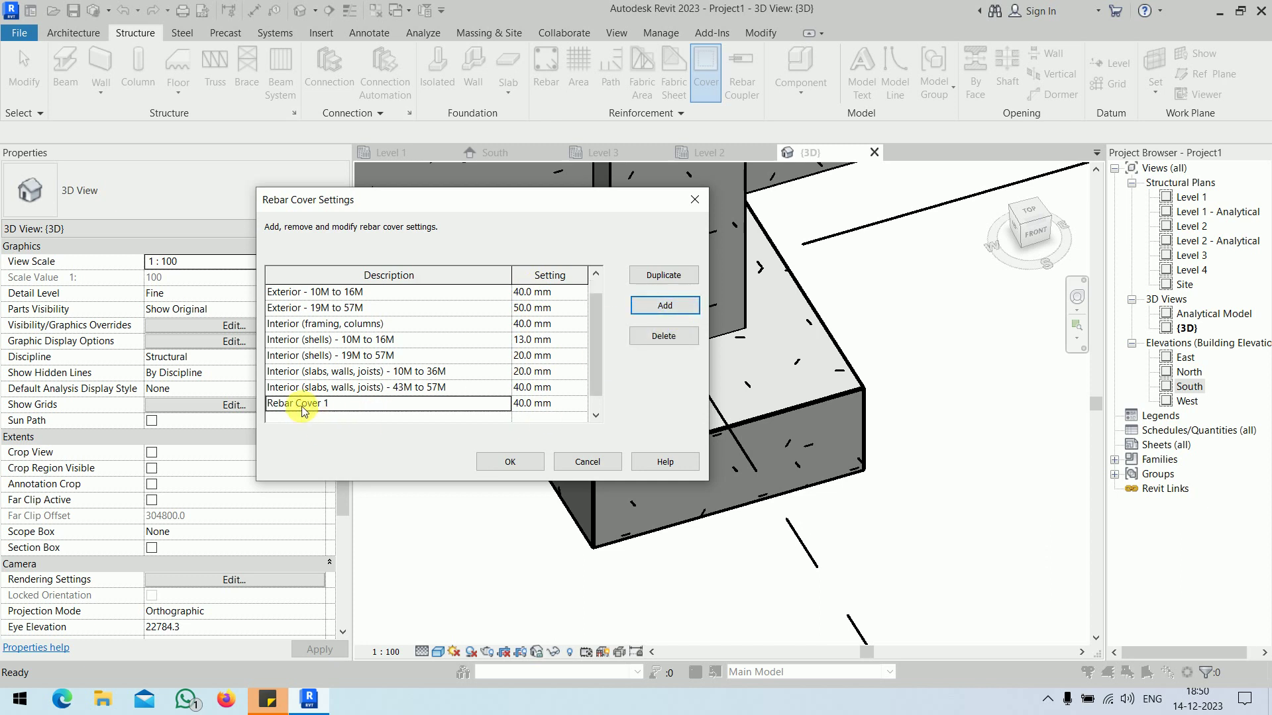
pyautogui.click(582, 404)
pyautogui.write('100')
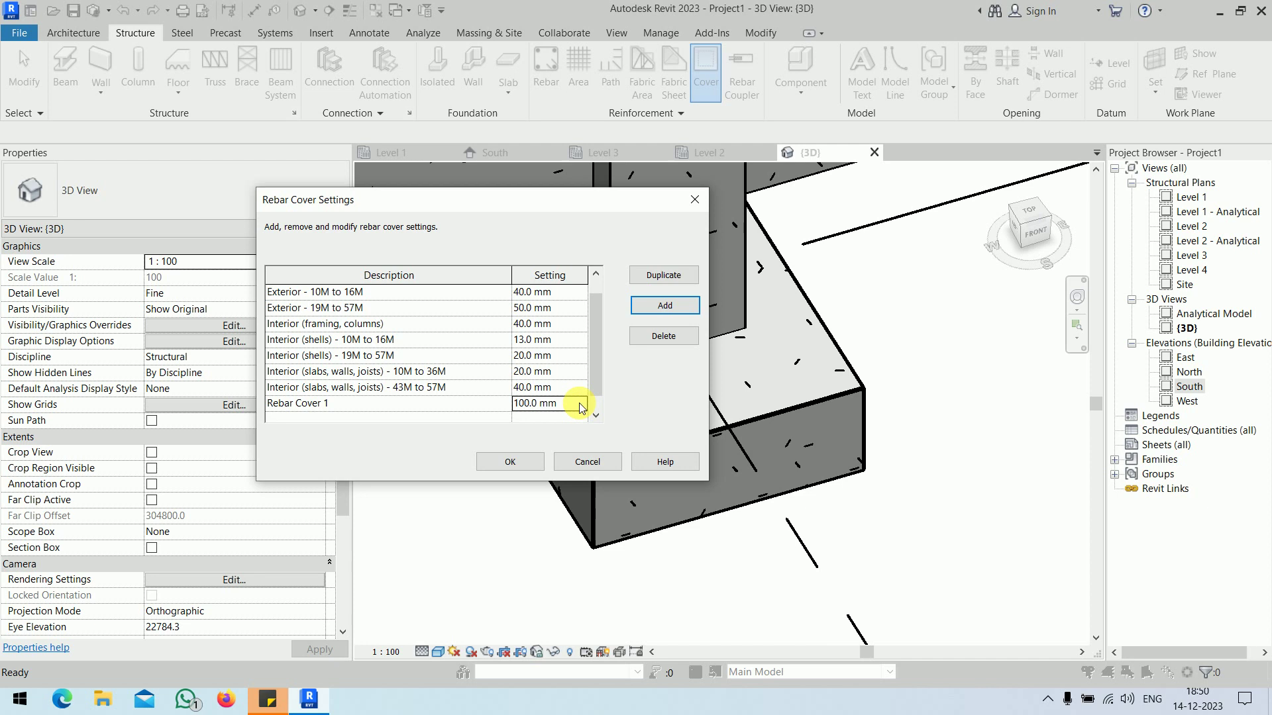
pyautogui.click(517, 461)
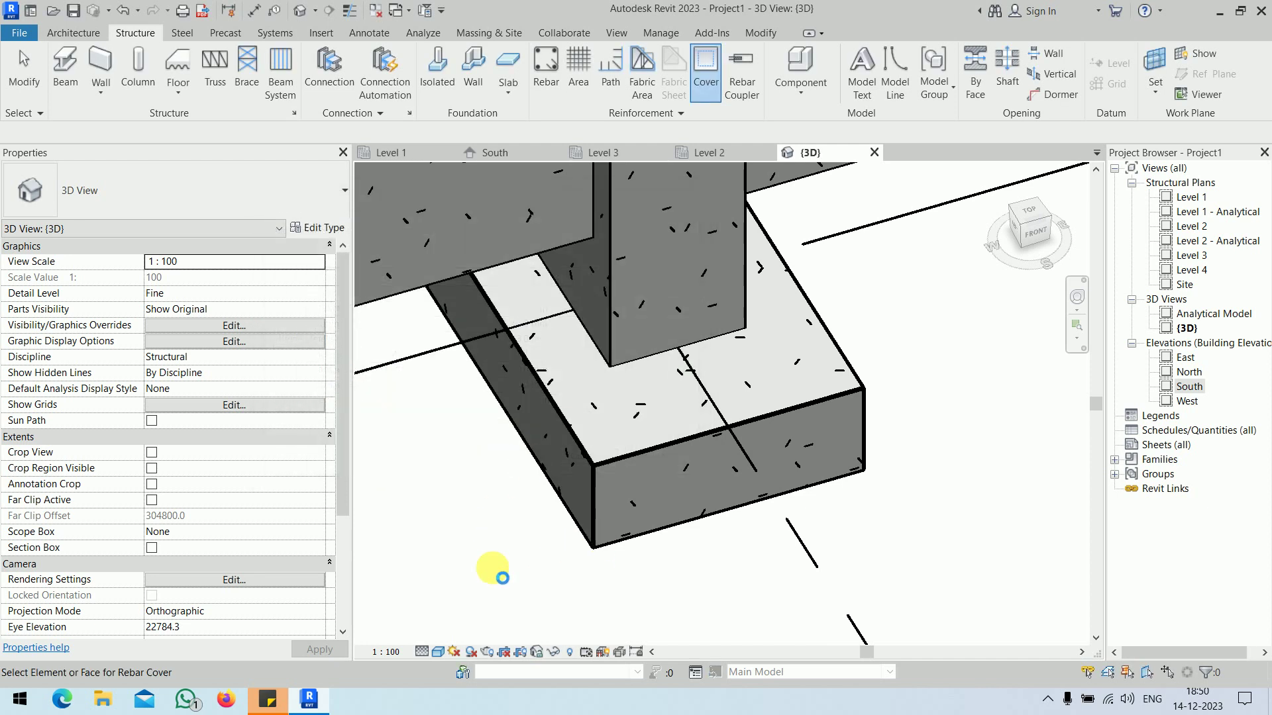
pyautogui.click(592, 547)
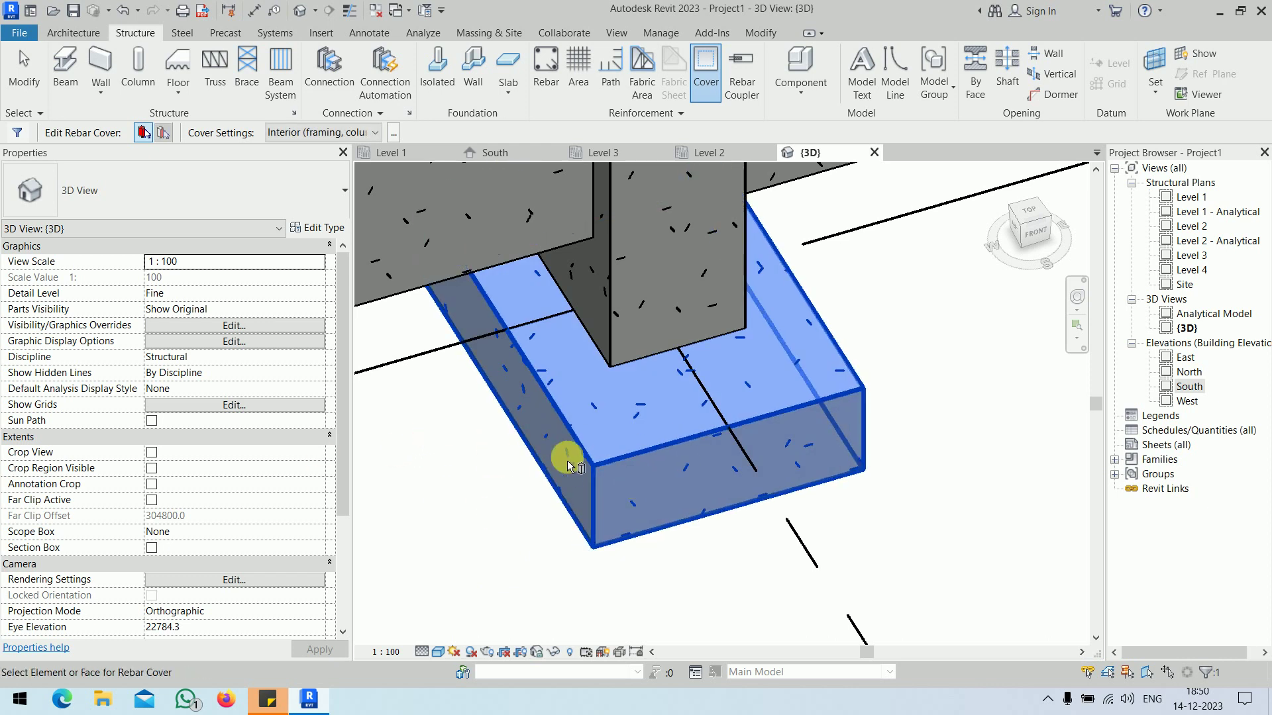
pyautogui.rightClick(441, 485)
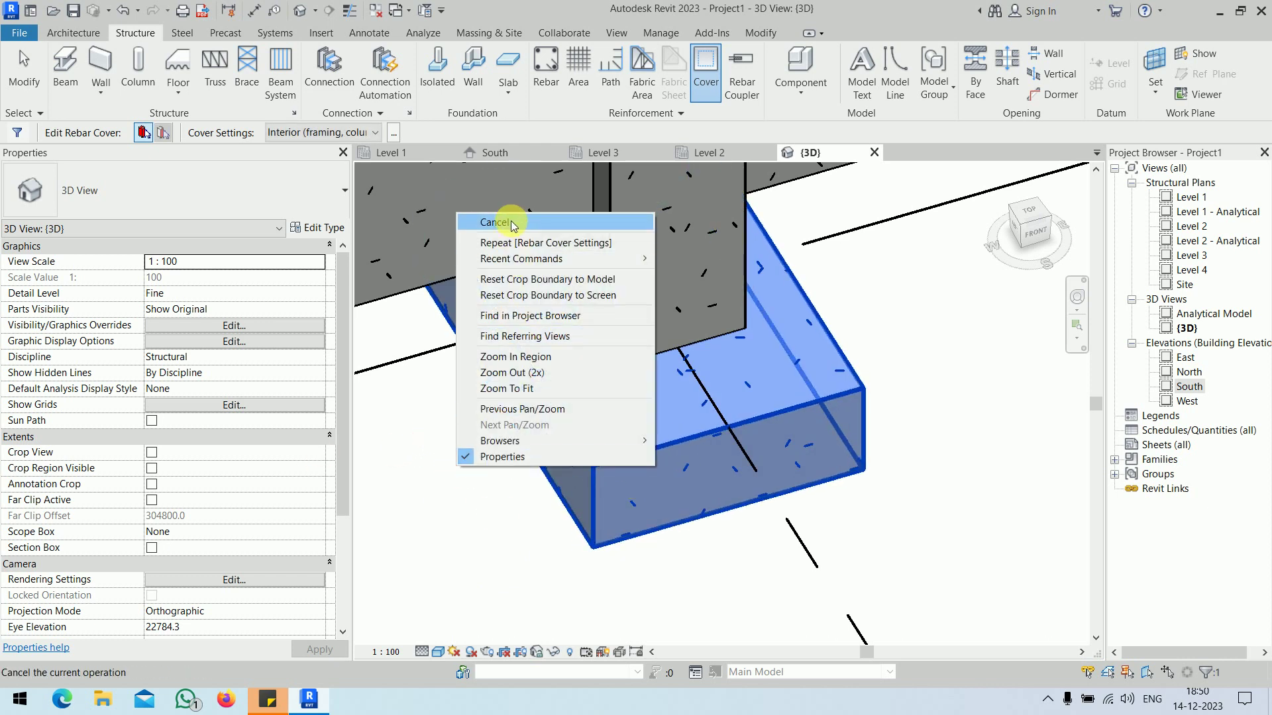
pyautogui.click(490, 222)
pyautogui.rightClick(421, 491)
pyautogui.click(459, 223)
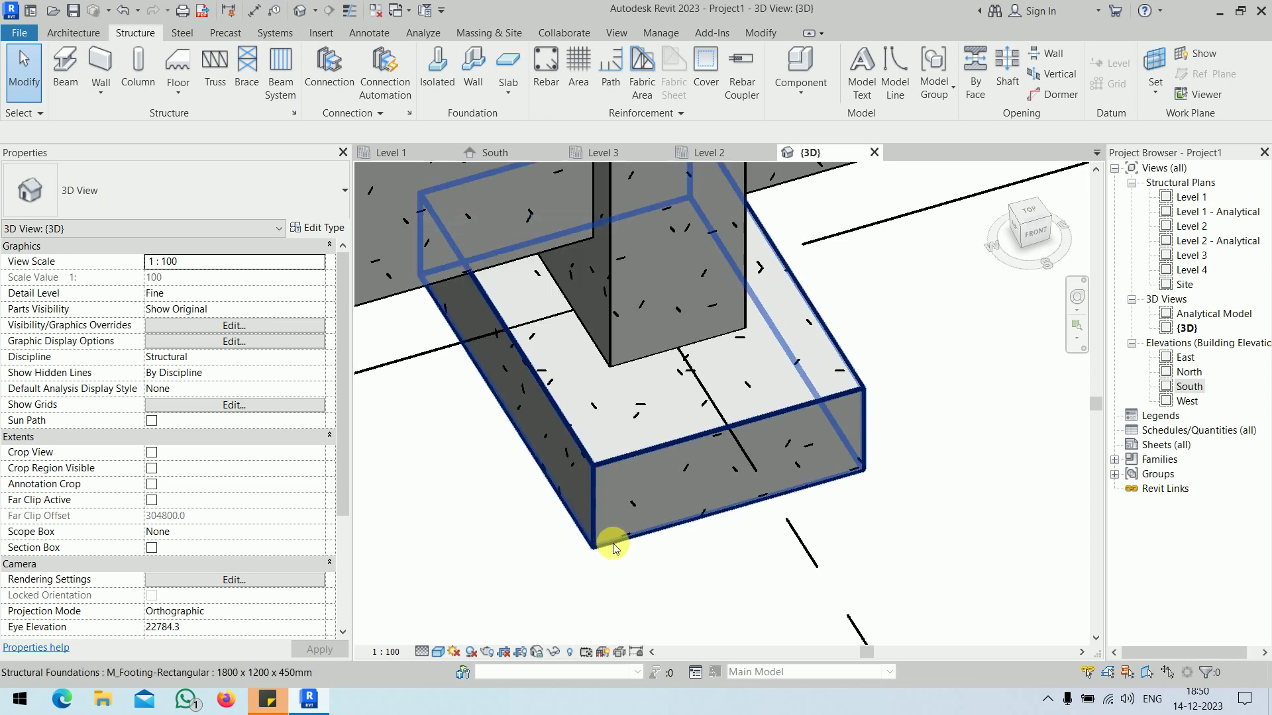
# Step: Set the top face rebar cover of the 1800 x 1200 x 450mm rectangular footing to Rebar Cover 1 <100 mm>
pyautogui.click(605, 514)
pyautogui.click(311, 373)
pyautogui.click(318, 373)
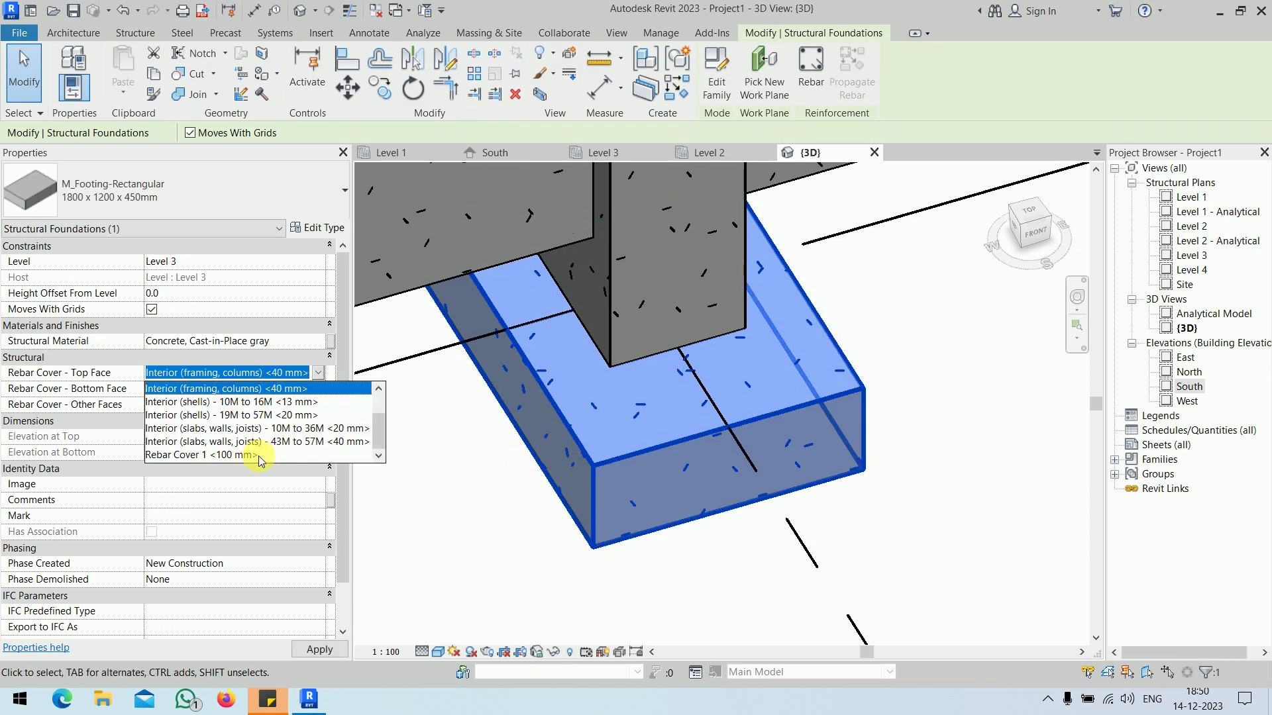
pyautogui.click(251, 456)
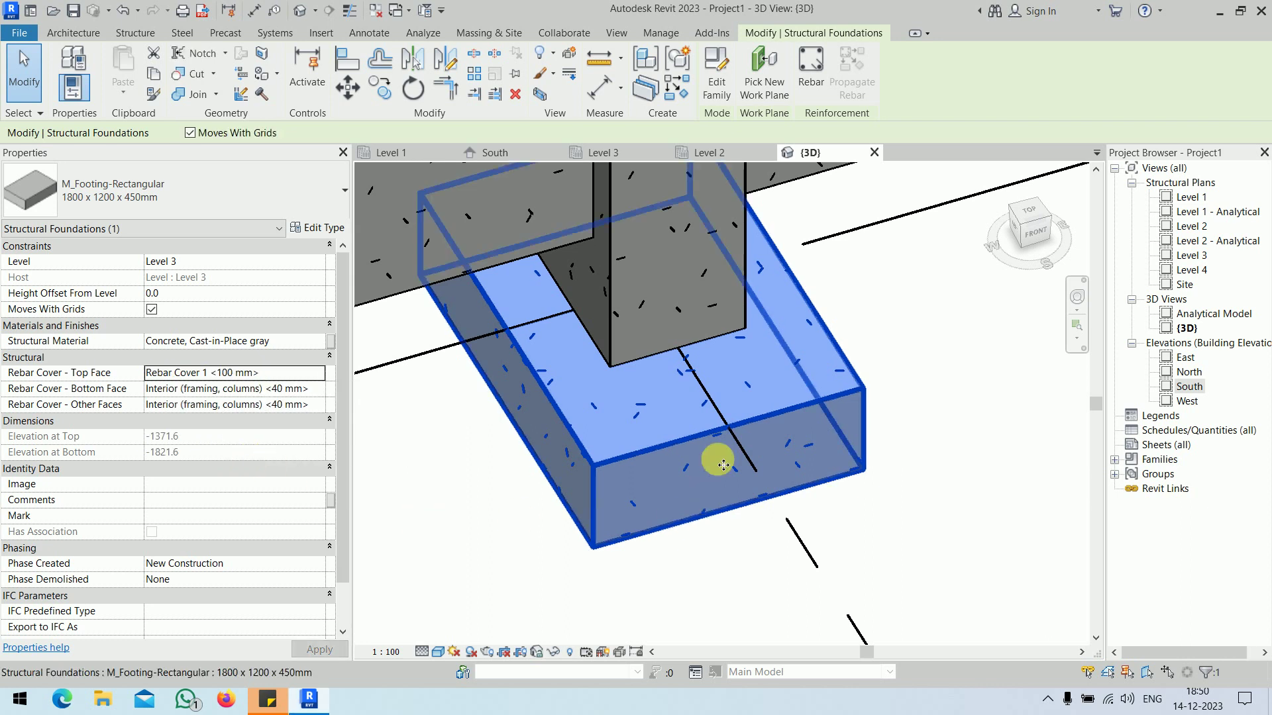
pyautogui.click(428, 505)
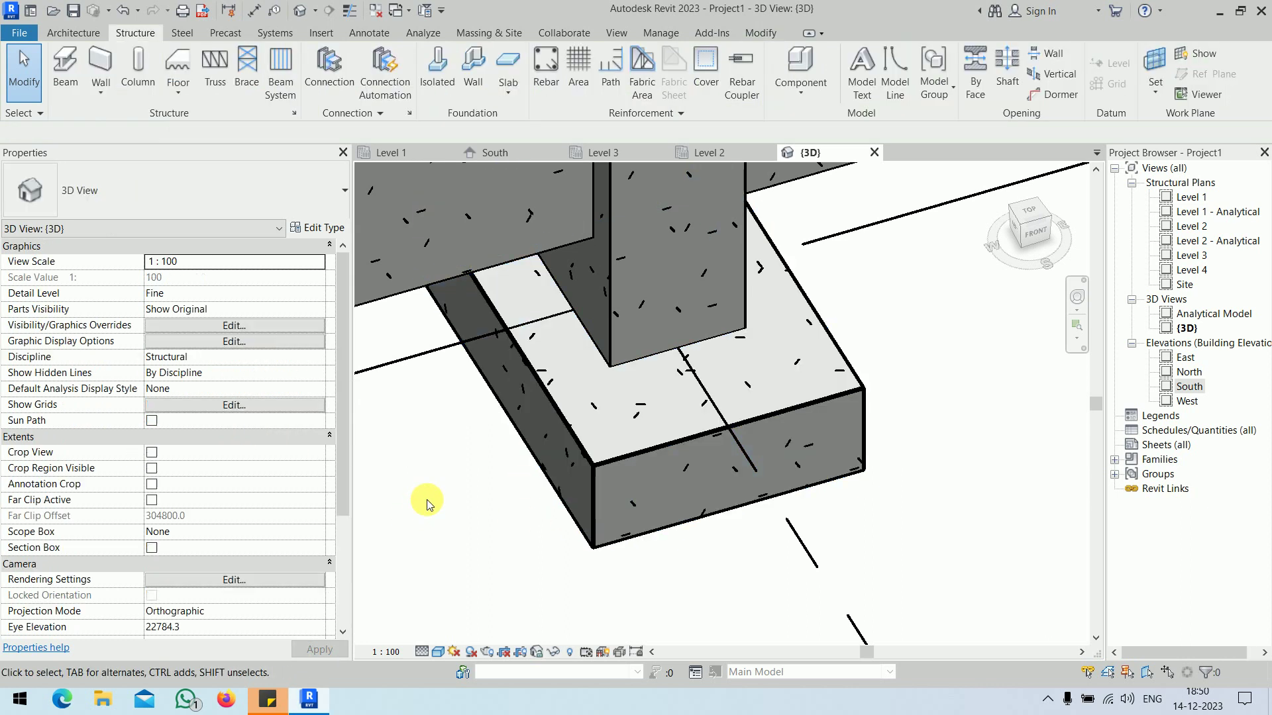